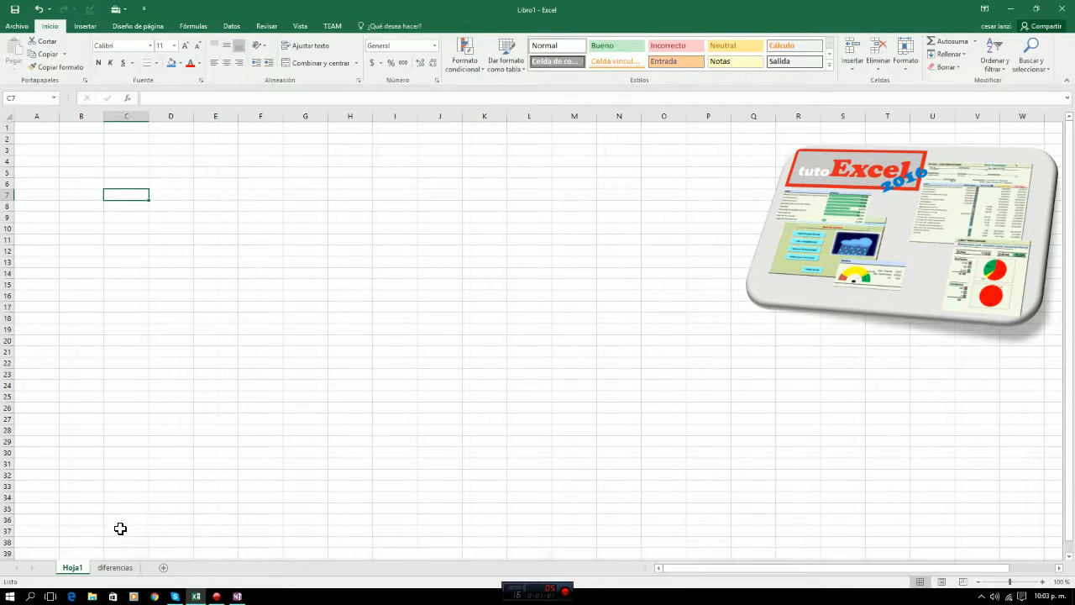
On the diferencias sheet, examine the listed Office programs and the purpose given for each, marking them with temporary annotations.
{"action": "left_click", "coordinate": [107, 568]}
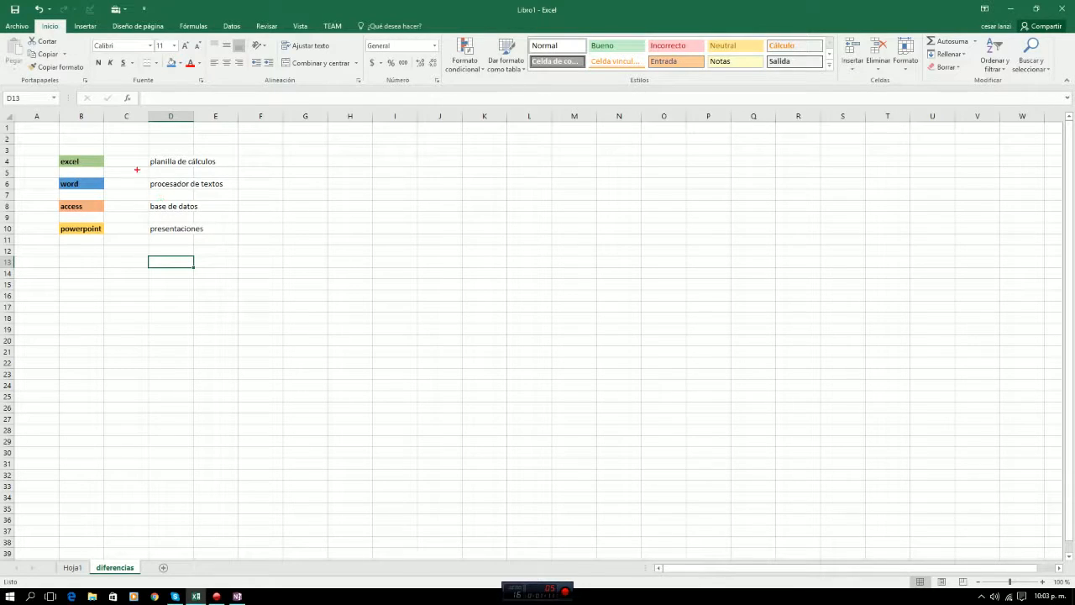
{"action": "left_click_drag", "start_coordinate": [137, 170], "coordinate": [219, 167]}
{"action": "left_click_drag", "start_coordinate": [147, 191], "coordinate": [229, 191]}
{"action": "left_click_drag", "start_coordinate": [137, 211], "coordinate": [217, 210]}
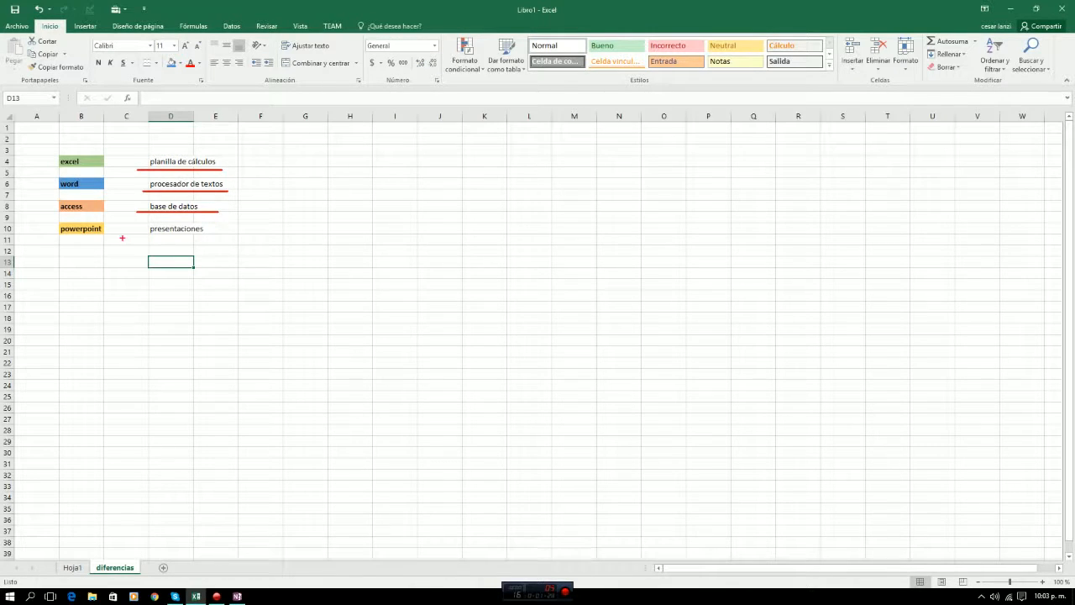
{"action": "left_click_drag", "start_coordinate": [122, 237], "coordinate": [225, 238]}
{"action": "left_click_drag", "start_coordinate": [26, 142], "coordinate": [115, 252]}
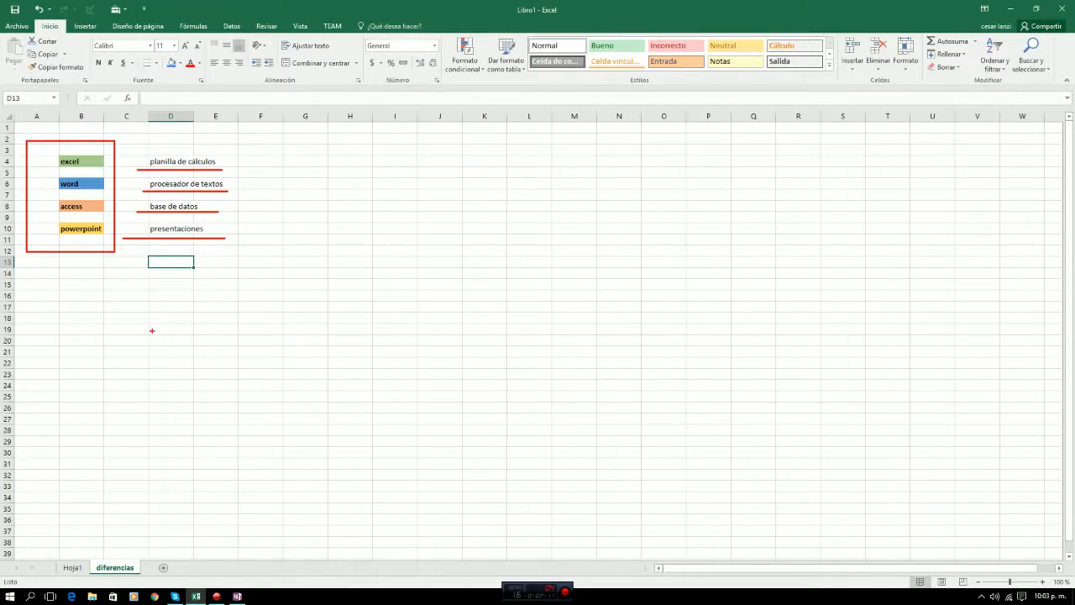
{"action": "key", "text": "e"}
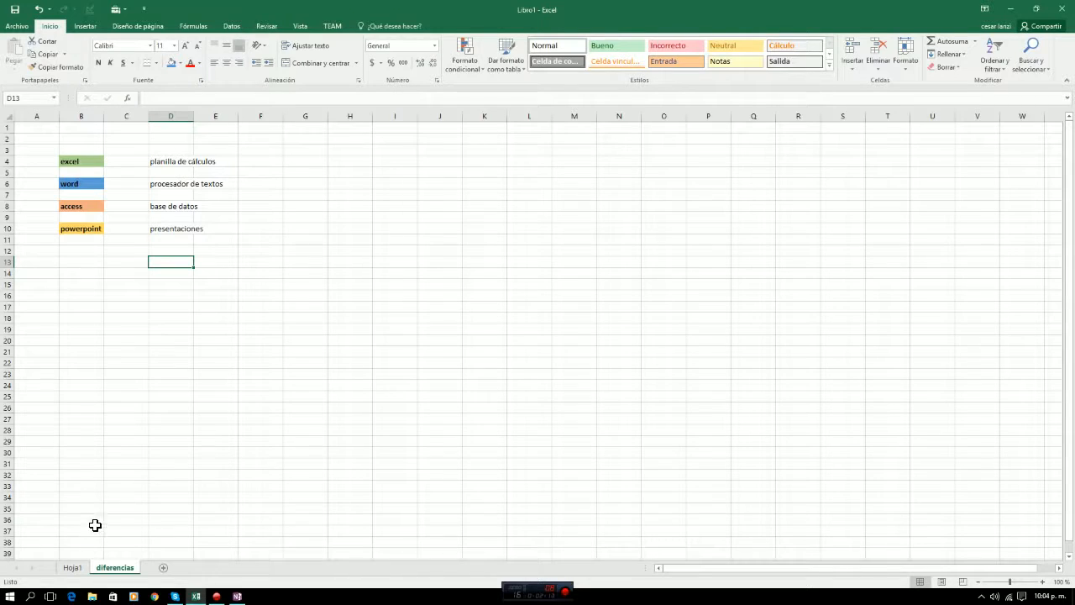
Return to Hoja1 and look through the templates offered for a new workbook, including the blank workbook.
{"action": "left_click", "coordinate": [71, 568]}
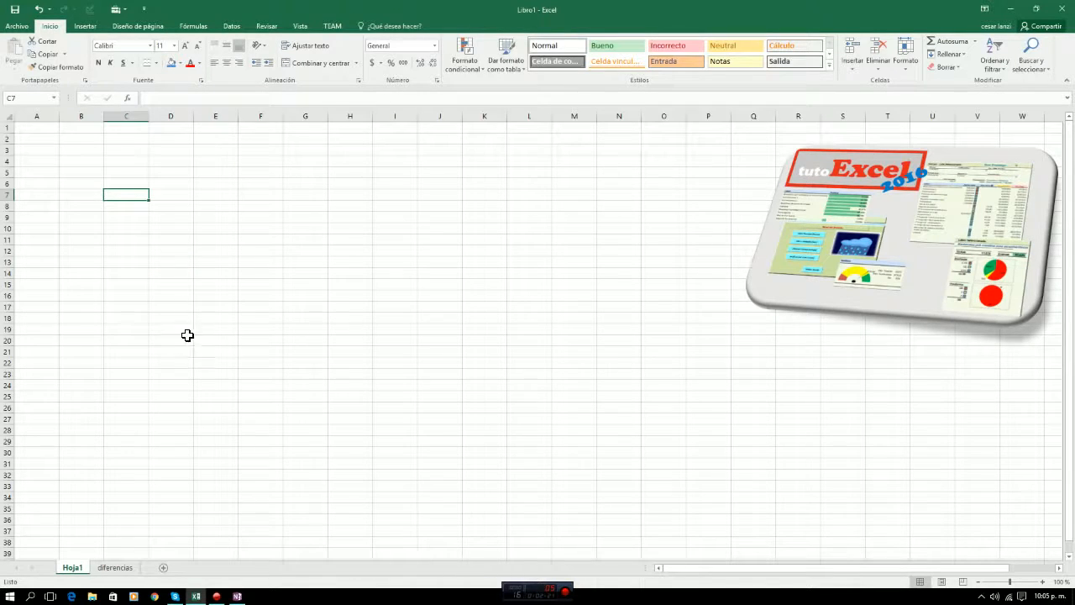
{"action": "left_click", "coordinate": [20, 28]}
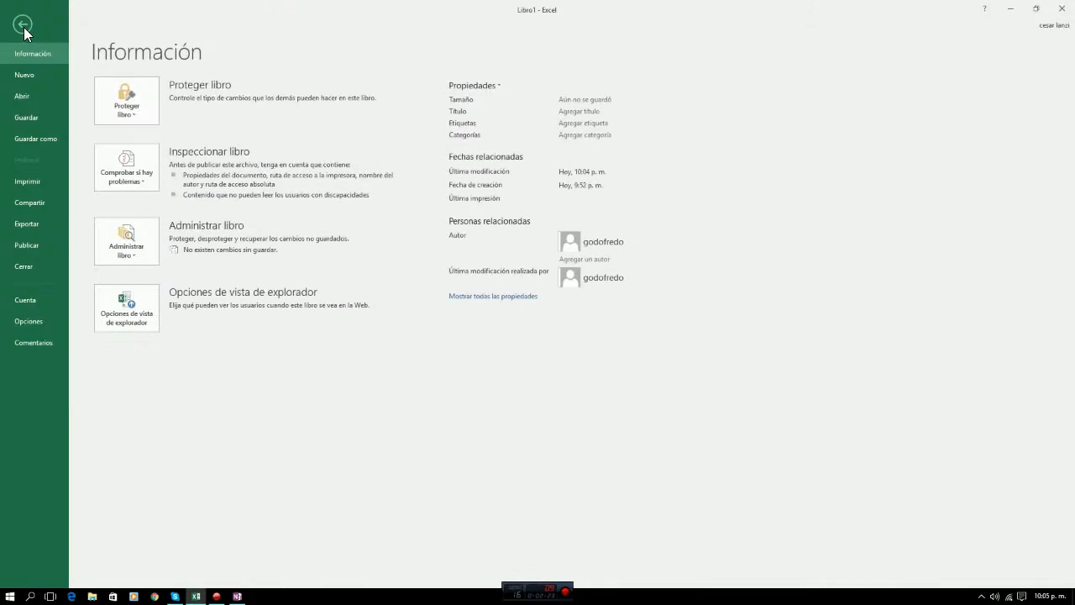
{"action": "left_click", "coordinate": [22, 76]}
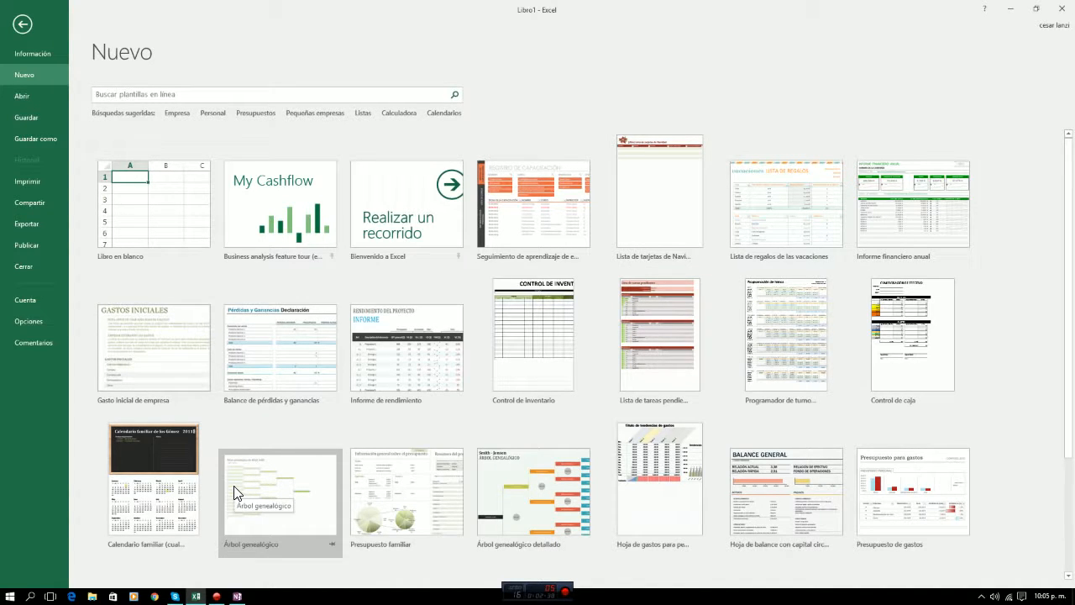
{"action": "scroll", "coordinate": [280, 487], "scroll_direction": "down", "scroll_amount": 1}
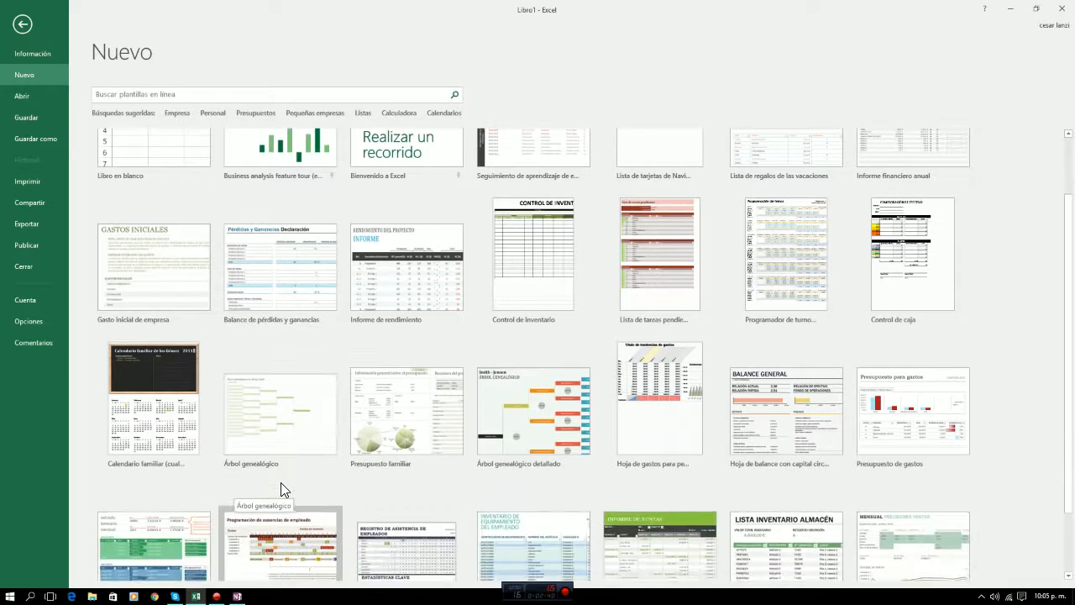
{"action": "scroll", "coordinate": [280, 487], "scroll_direction": "up", "scroll_amount": 1}
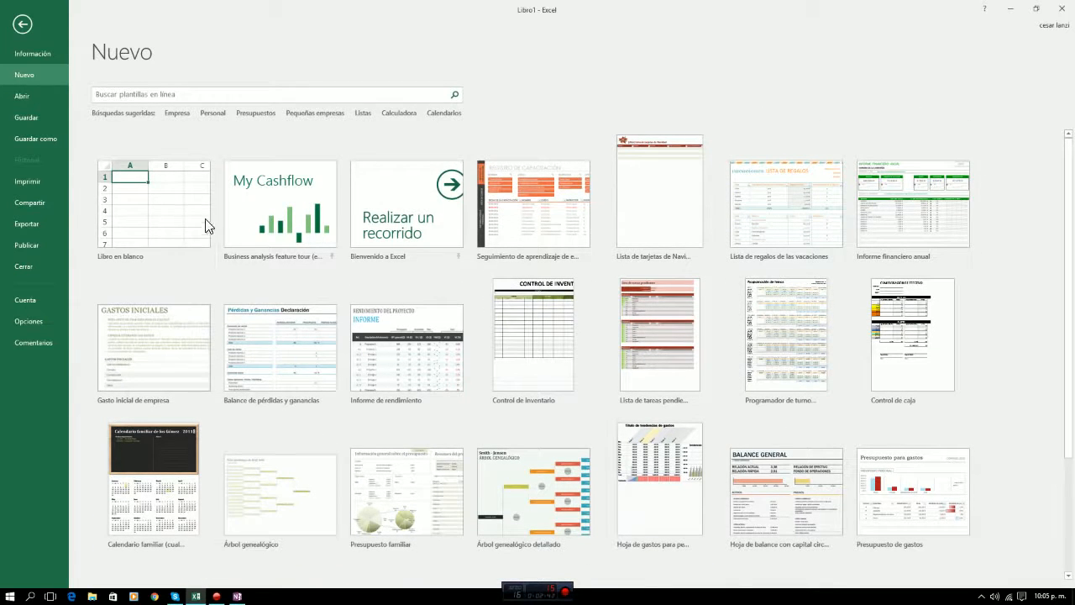
{"action": "left_click", "coordinate": [131, 209]}
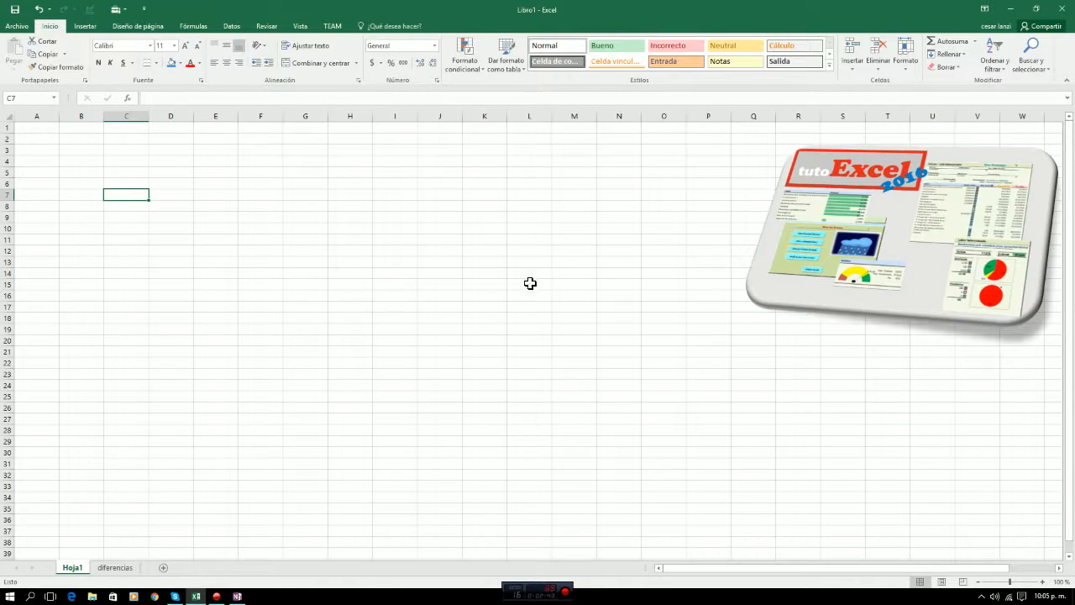
View the diferencias sheet again, return to Hoja1 and select cell B3.
{"action": "left_click", "coordinate": [113, 571]}
{"action": "left_click", "coordinate": [76, 571]}
{"action": "left_click", "coordinate": [73, 152]}
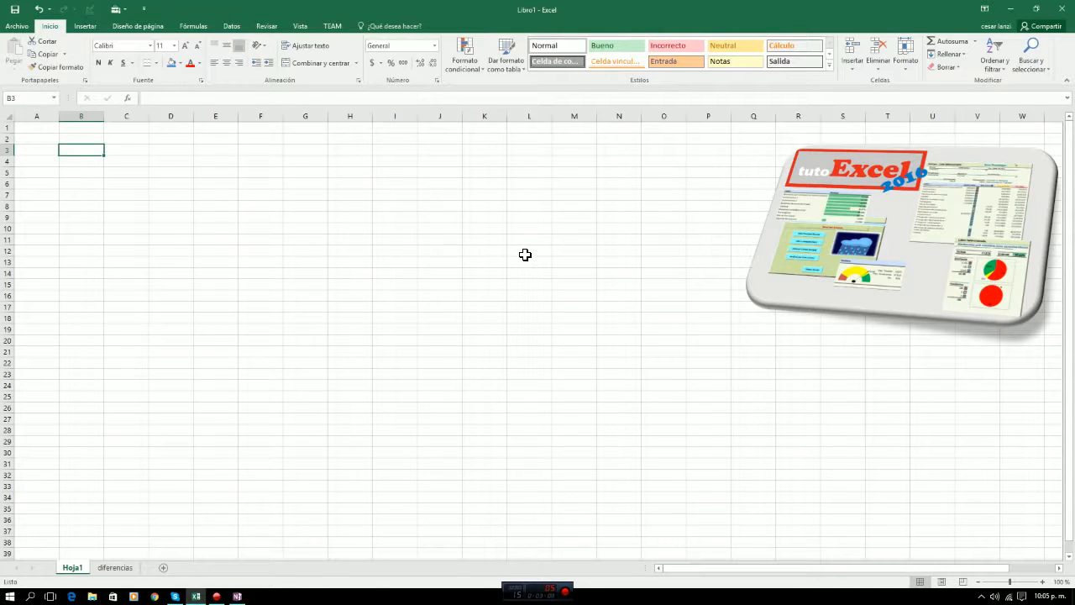
Move the active cell along row 3 out to column AJ and back to A3.
{"action": "key", "text": "Right"}
{"action": "key", "text": "Right"}
{"action": "key", "text": "Right"}
{"action": "key", "text": "Right"}
{"action": "key", "text": "Right"}
{"action": "key", "text": "Right"}
{"action": "key", "text": "Right"}
{"action": "key", "text": "Right"}
{"action": "key", "text": "Right"}
{"action": "key", "text": "Right"}
{"action": "key", "text": "Right"}
{"action": "key", "text": "Right"}
{"action": "key", "text": "Right"}
{"action": "key", "text": "Right"}
{"action": "key", "text": "Right"}
{"action": "key", "text": "Right"}
{"action": "key", "text": "Right"}
{"action": "key", "text": "Right"}
{"action": "key", "text": "Right"}
{"action": "key", "text": "Right"}
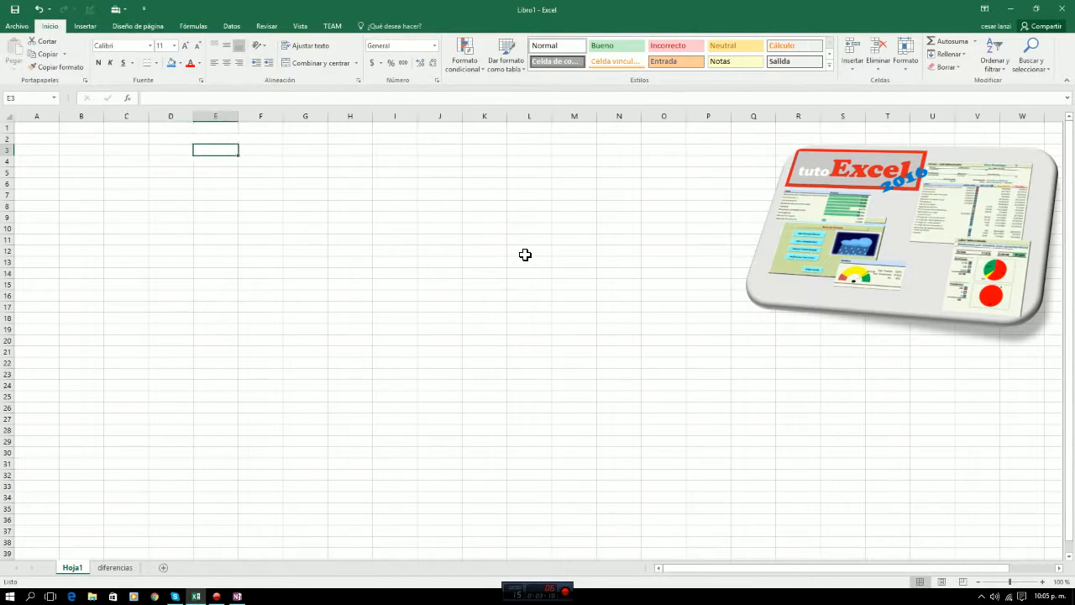
{"action": "key", "text": "Right"}
{"action": "key", "text": "Right"}
{"action": "key", "text": "Right"}
{"action": "key", "text": "Right"}
{"action": "key", "text": "Right"}
{"action": "key", "text": "Right"}
{"action": "key", "text": "Right"}
{"action": "key", "text": "Right"}
{"action": "key", "text": "Right"}
{"action": "key", "text": "Right"}
{"action": "key", "text": "Right"}
{"action": "key", "text": "Right"}
{"action": "key", "text": "Right"}
{"action": "key", "text": "Right"}
{"action": "key", "text": "Right"}
{"action": "key", "text": "Right"}
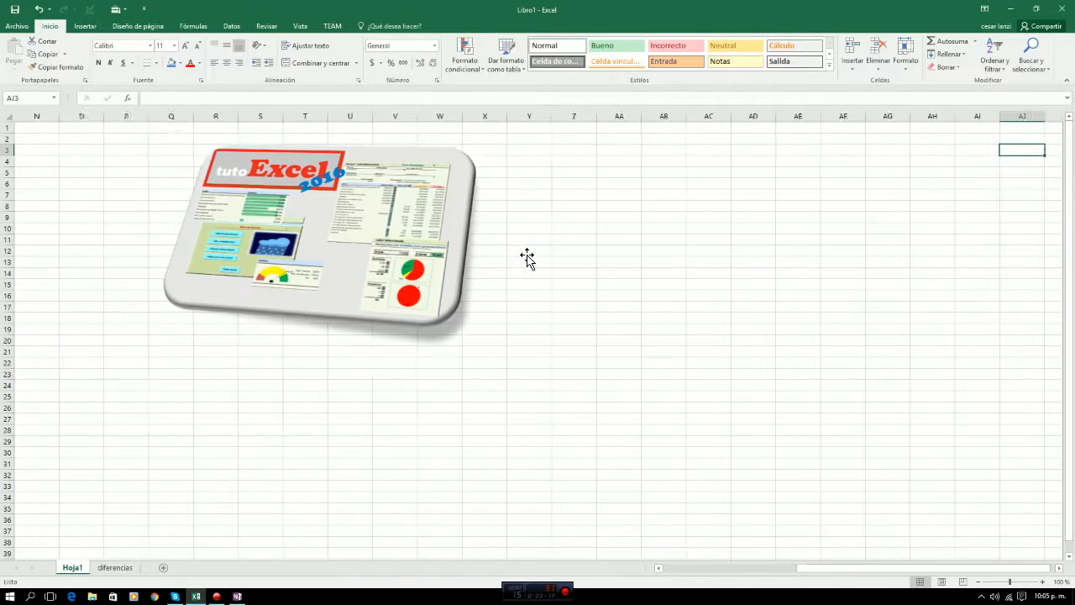
{"action": "key", "text": "Left"}
{"action": "key", "text": "Left"}
{"action": "key", "text": "Left"}
{"action": "key", "text": "Left"}
{"action": "key", "text": "Left"}
{"action": "key", "text": "Left"}
{"action": "key", "text": "Left"}
{"action": "key", "text": "Left"}
{"action": "key", "text": "Left"}
{"action": "key", "text": "Left"}
{"action": "key", "text": "Left"}
{"action": "key", "text": "Left"}
{"action": "key", "text": "Left"}
{"action": "key", "text": "Left"}
{"action": "key", "text": "Left"}
{"action": "key", "text": "Left"}
{"action": "key", "text": "Left"}
{"action": "key", "text": "Left"}
{"action": "key", "text": "Left"}
{"action": "key", "text": "Left"}
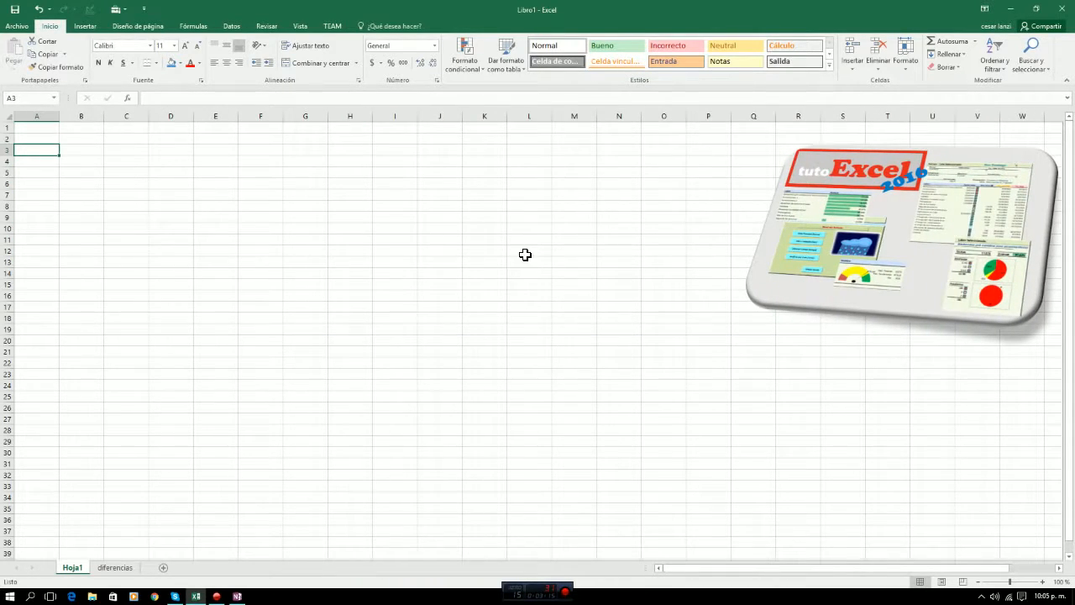
Move the active cell one cell at a time through nearby rows and columns, from A3 to E7.
{"action": "key", "text": "Down"}
{"action": "key", "text": "Down"}
{"action": "key", "text": "Down"}
{"action": "key", "text": "Down"}
{"action": "key", "text": "Up"}
{"action": "key", "text": "Up"}
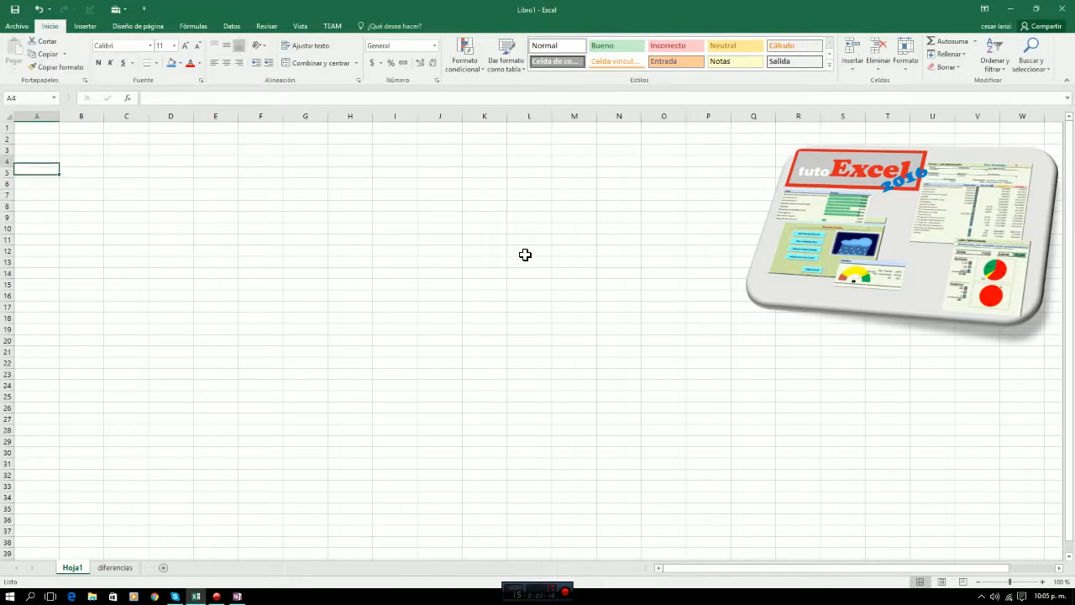
{"action": "key", "text": "Up"}
{"action": "key", "text": "Right"}
{"action": "key", "text": "Right"}
{"action": "key", "text": "Left"}
{"action": "key", "text": "Left"}
{"action": "key", "text": "Right"}
{"action": "key", "text": "Right"}
{"action": "key", "text": "Right"}
{"action": "key", "text": "Right"}
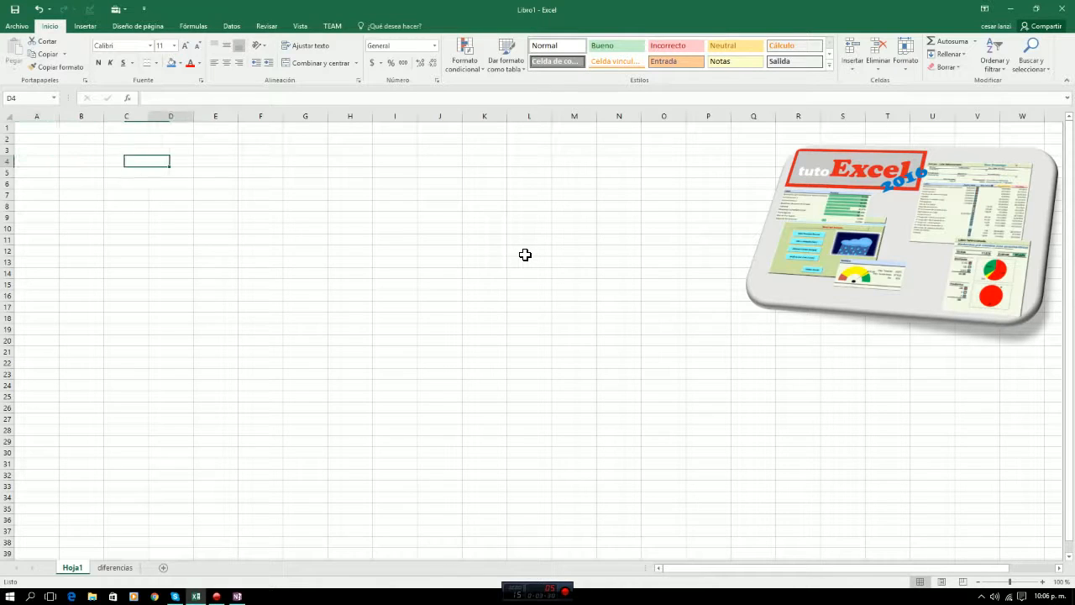
{"action": "key", "text": "Down"}
{"action": "key", "text": "Down"}
{"action": "key", "text": "Up"}
{"action": "key", "text": "Left"}
{"action": "key", "text": "Left"}
{"action": "key", "text": "Left"}
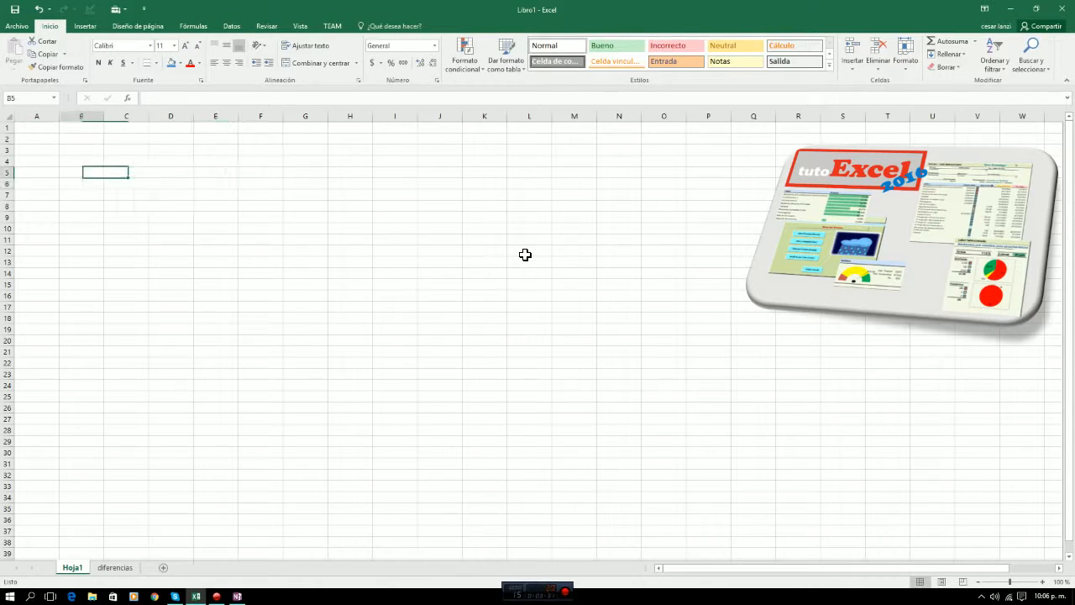
{"action": "key", "text": "Right"}
{"action": "key", "text": "Right"}
{"action": "key", "text": "Right"}
{"action": "key", "text": "Down"}
{"action": "key", "text": "Down"}
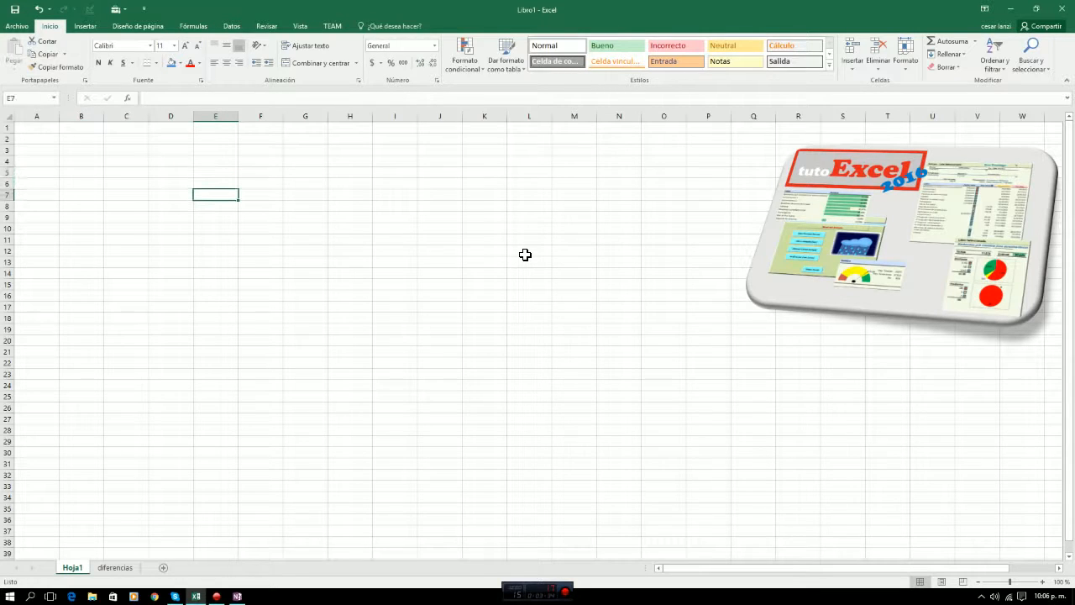
Enter the text "texto" in cell B7 and the number 124 in cell B8.
{"action": "key", "text": "Left"}
{"action": "key", "text": "Left"}
{"action": "key", "text": "Left"}
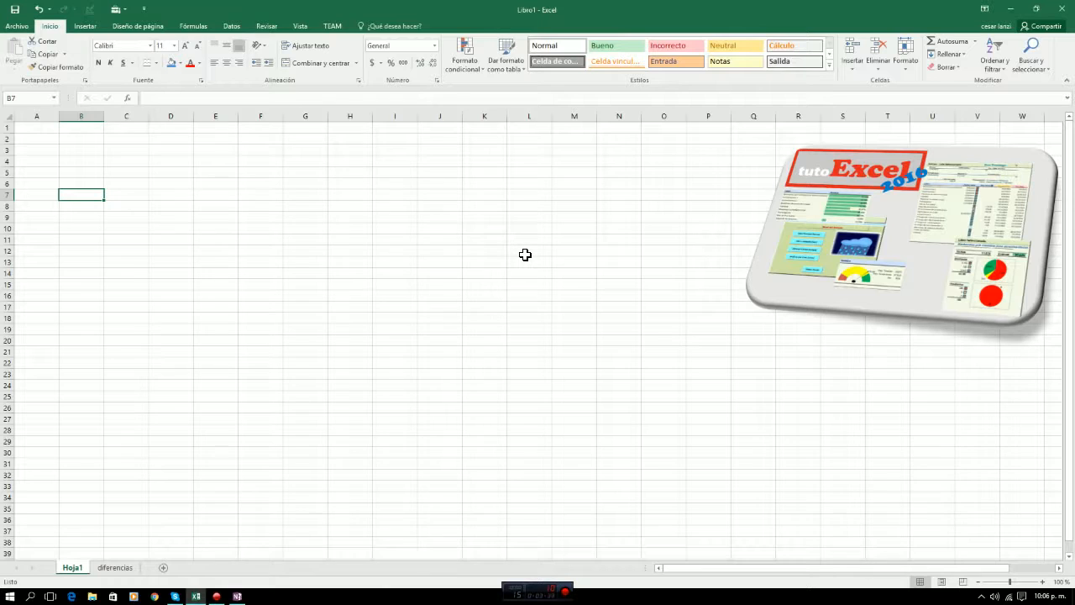
{"action": "type", "text": "texto"}
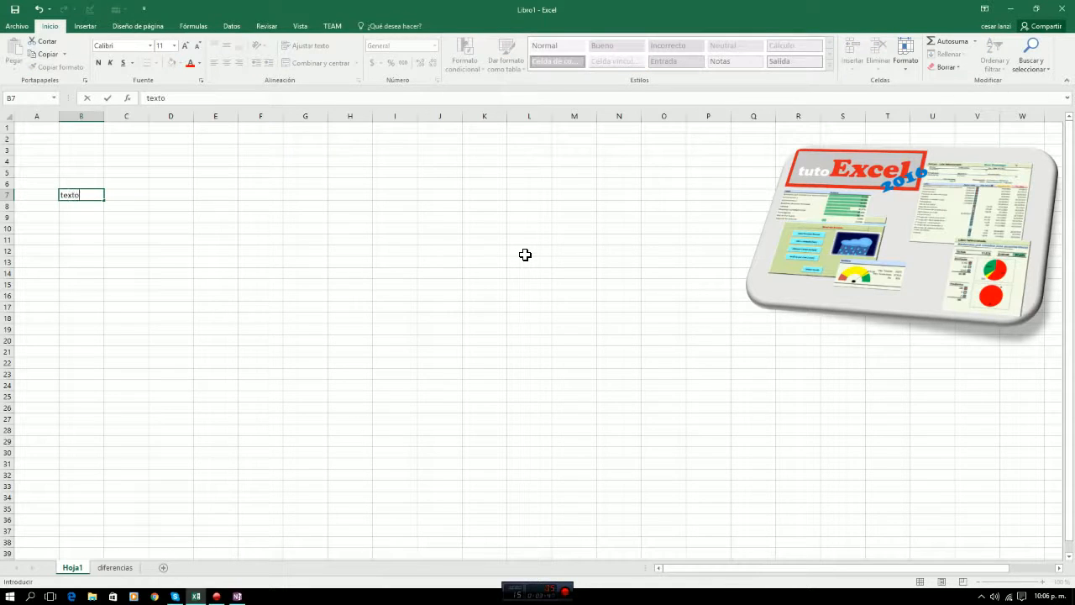
{"action": "key", "text": "Return"}
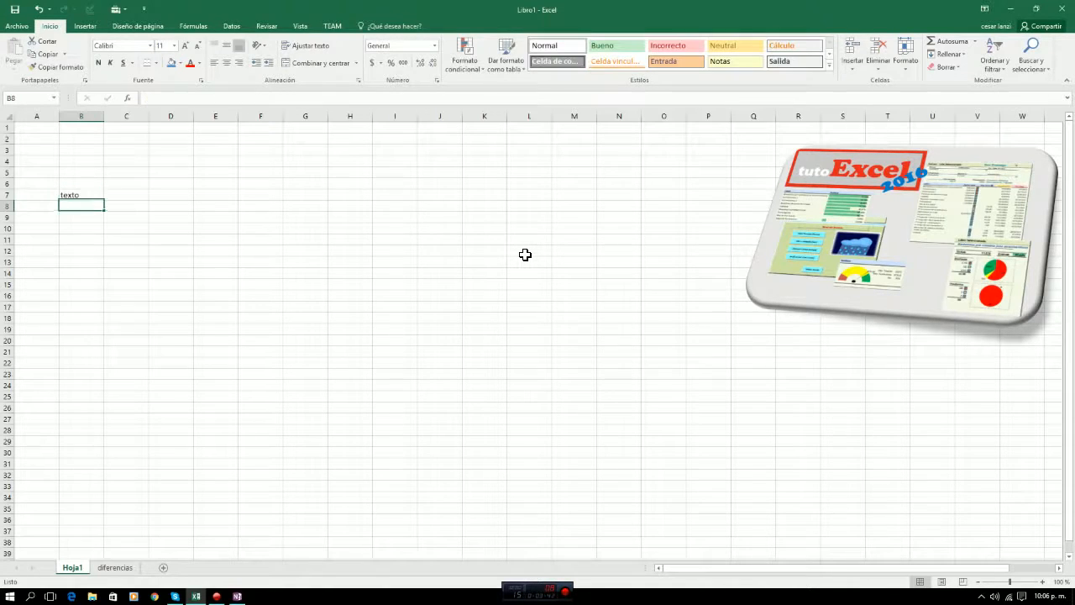
{"action": "type", "text": "124"}
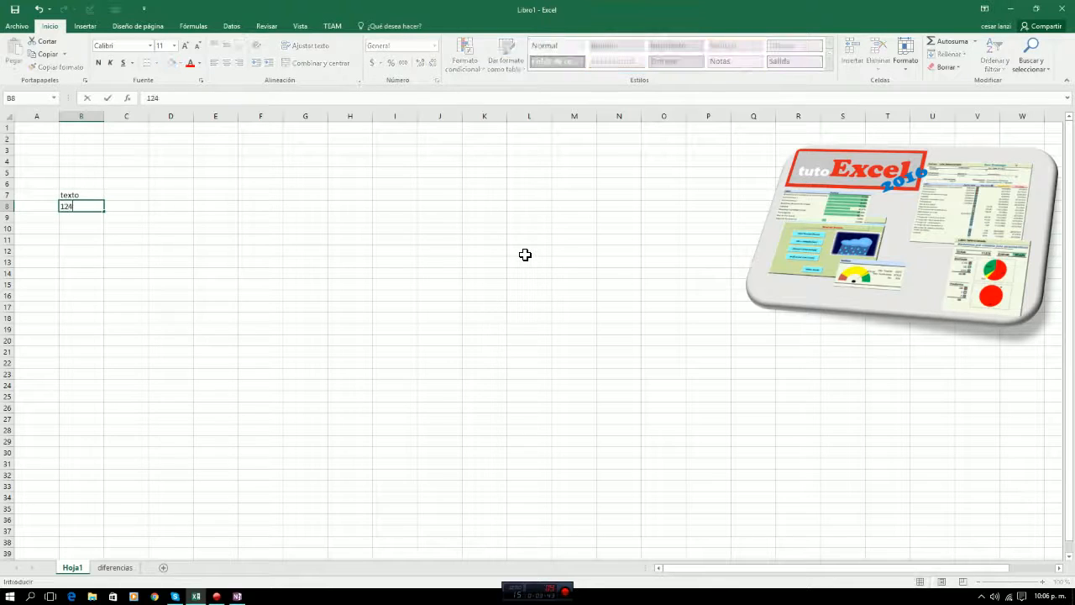
{"action": "key", "text": "Return"}
Enter the date 01/12/2015 in cell B9.
{"action": "type", "text": "01"}
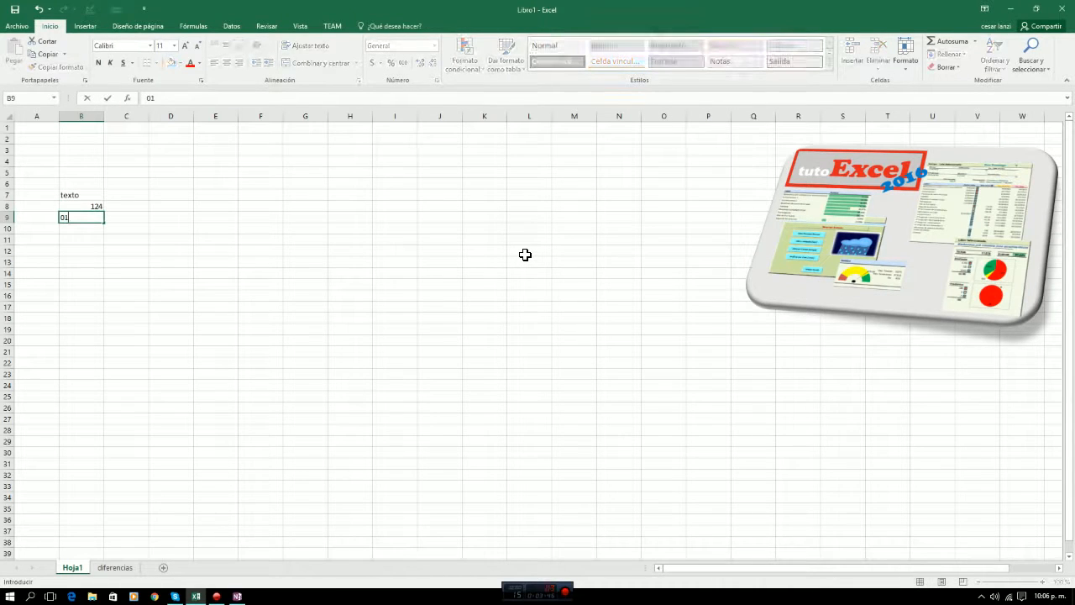
{"action": "type", "text": "/12/2015"}
{"action": "key", "text": "Return"}
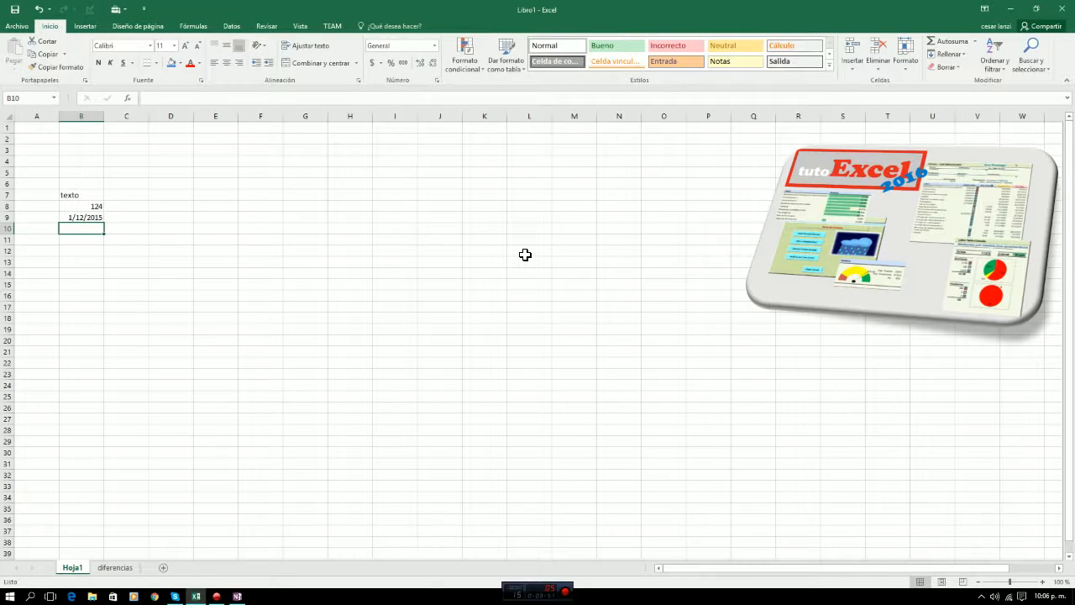
Enter the formula +B8+C8 in cell B10 to add the two cells of row 8.
{"action": "type", "text": "+"}
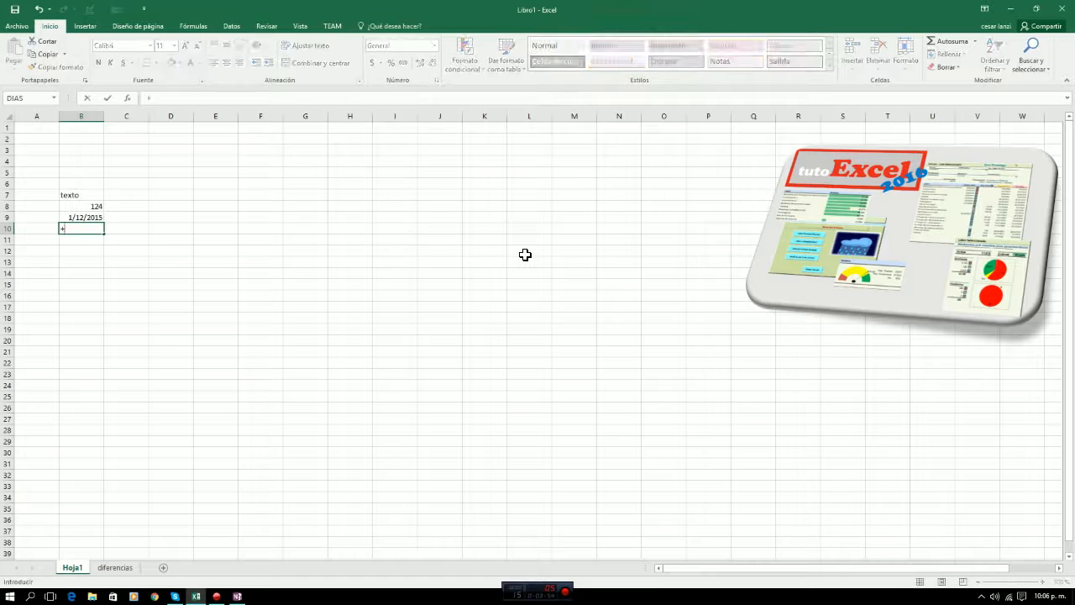
{"action": "key", "text": "Up"}
{"action": "key", "text": "Up"}
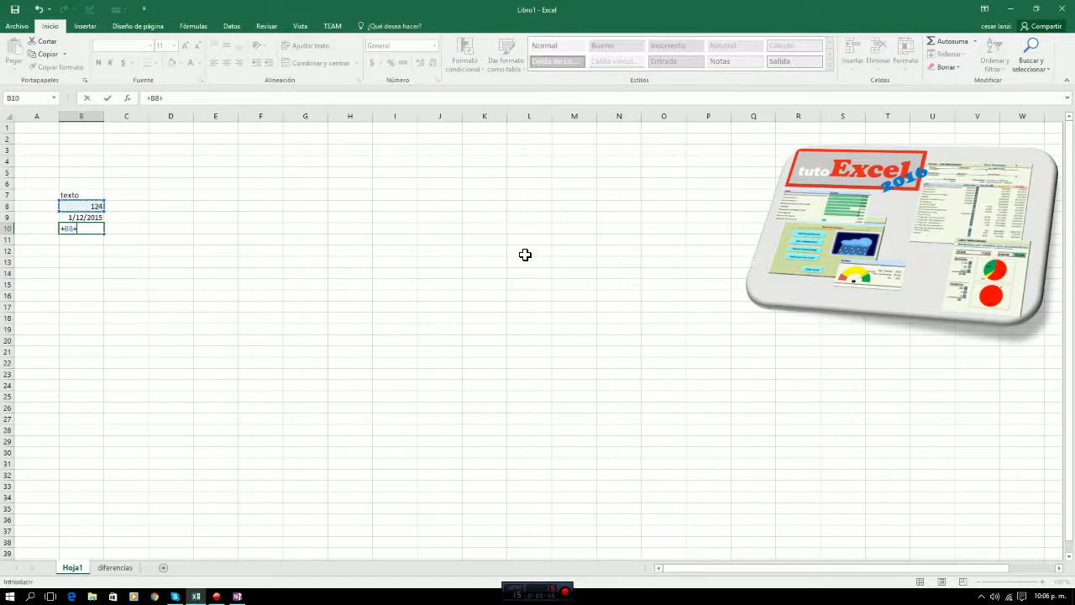
{"action": "type", "text": "+"}
{"action": "key", "text": "Up"}
{"action": "key", "text": "Up"}
{"action": "key", "text": "Right"}
{"action": "key", "text": "Return"}
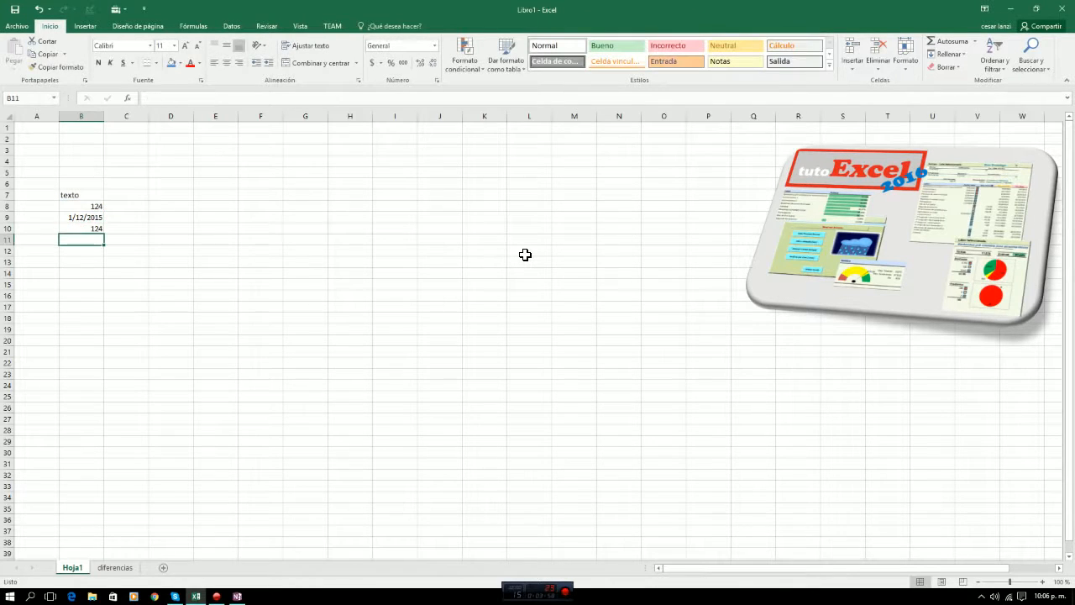
Enter the number 5 in cell C8 as the second value for the sum.
{"action": "key", "text": "Up"}
{"action": "key", "text": "Up"}
{"action": "key", "text": "Up"}
{"action": "key", "text": "Right"}
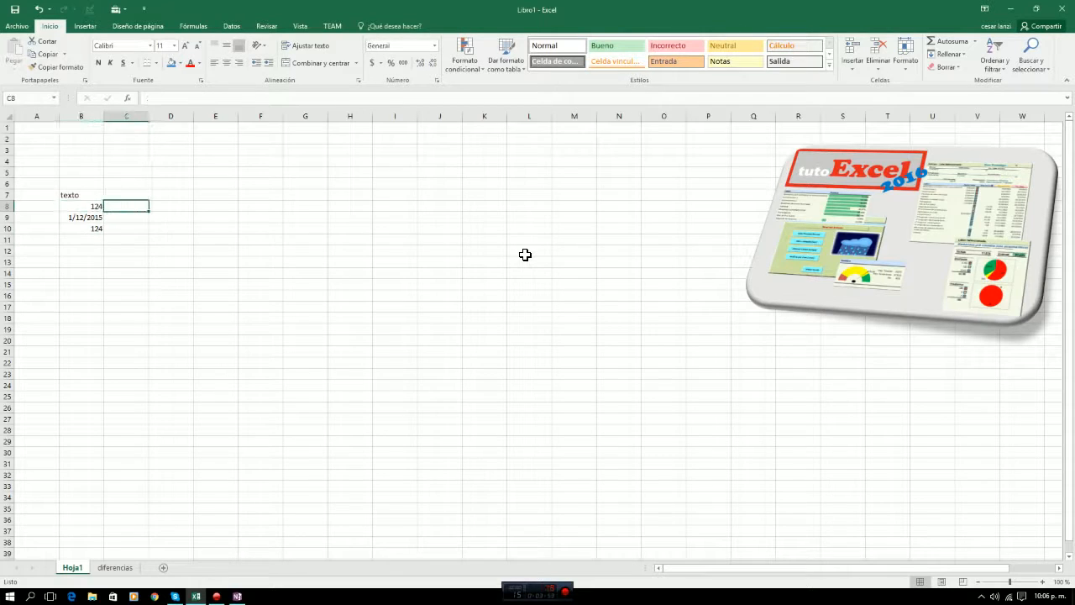
{"action": "type", "text": "5"}
{"action": "key", "text": "Return"}
{"action": "key", "text": "Down"}
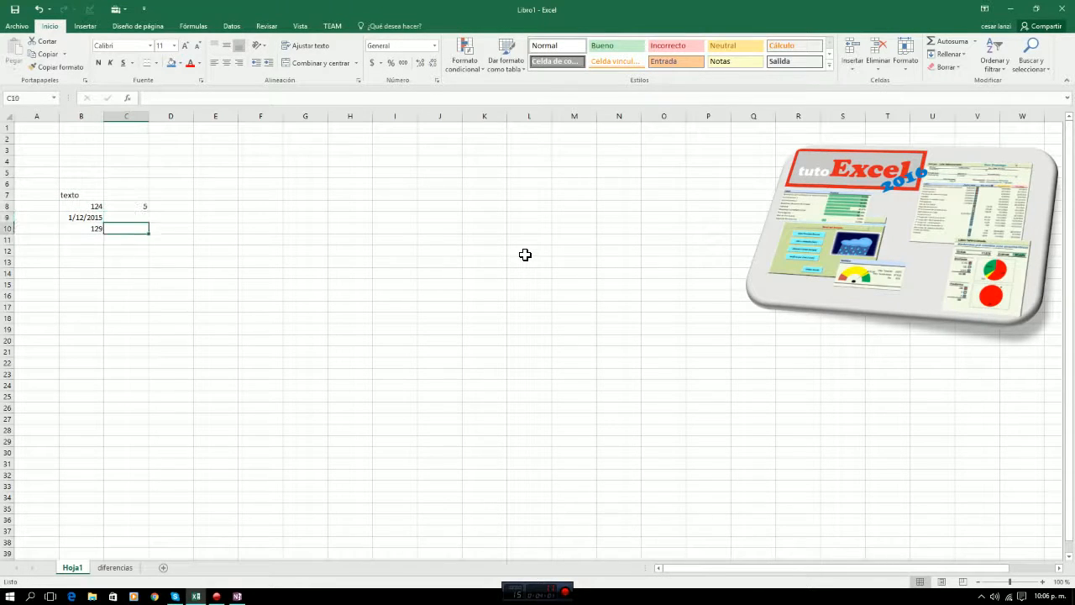
Review the contents of cells B7 through B10, comparing the text, number, date and formula entries.
{"action": "key", "text": "Left"}
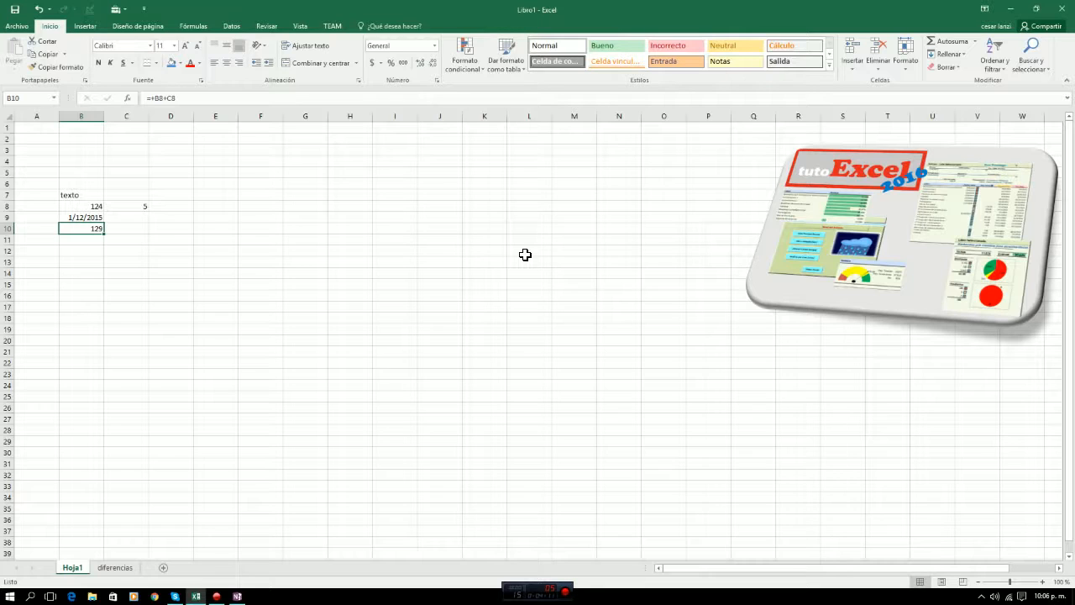
{"action": "key", "text": "Up"}
{"action": "key", "text": "Up"}
{"action": "key", "text": "Up"}
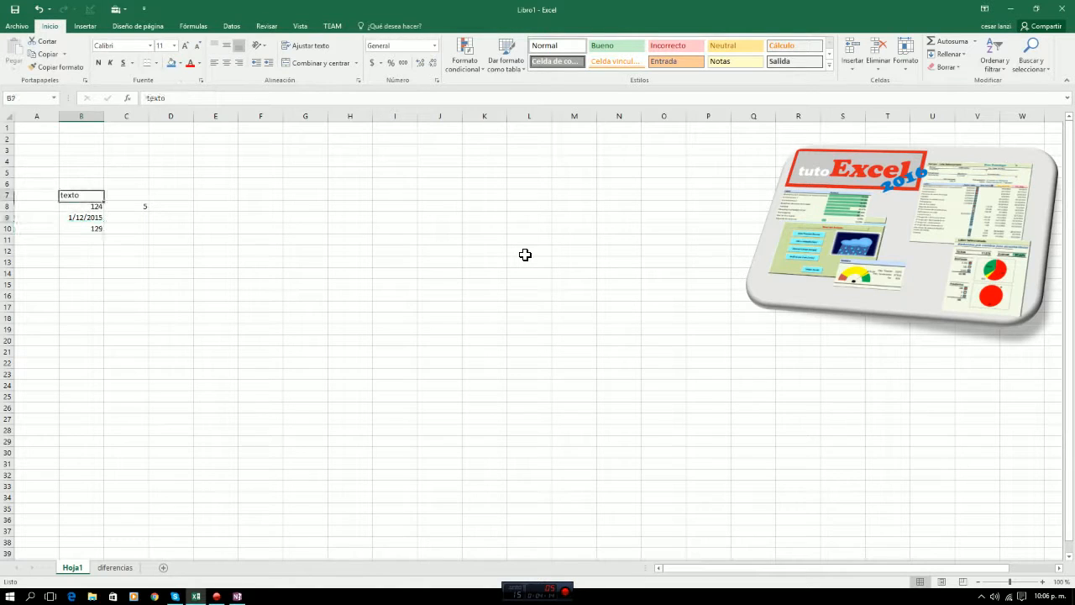
{"action": "key", "text": "Down"}
{"action": "key", "text": "Down"}
{"action": "key", "text": "Down"}
{"action": "key", "text": "Down"}
{"action": "key", "text": "Up"}
{"action": "key", "text": "Up"}
{"action": "key", "text": "Up"}
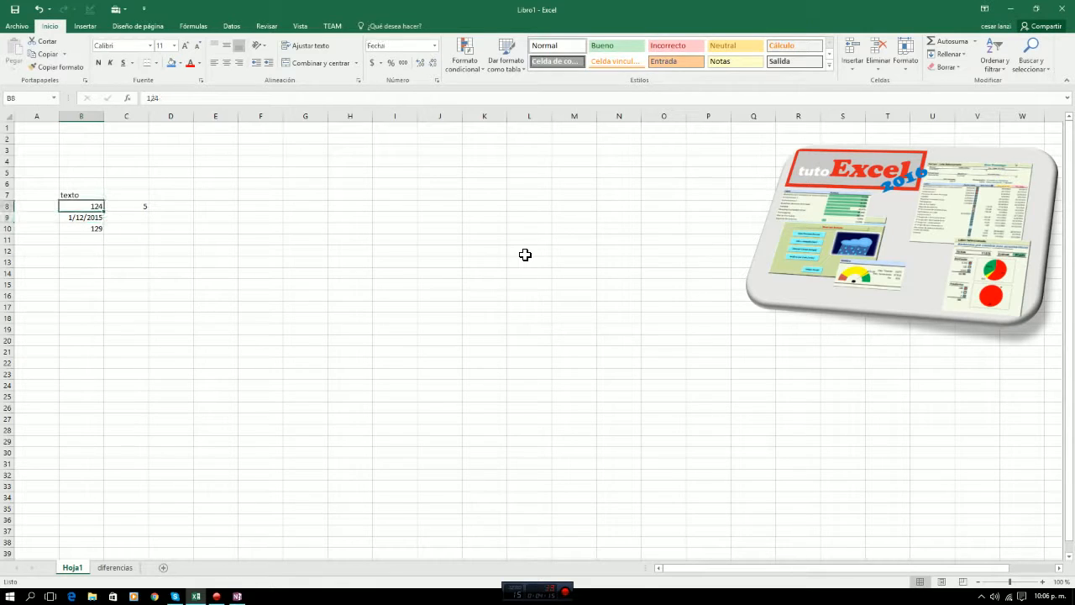
{"action": "key", "text": "Down"}
{"action": "key", "text": "Down"}
{"action": "key", "text": "Down"}
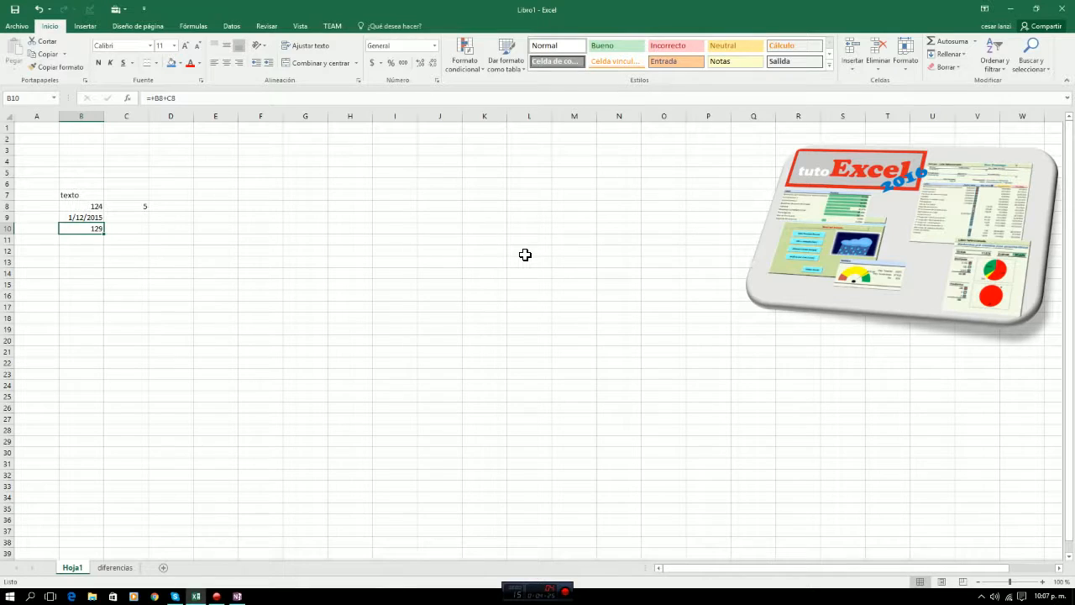
{"action": "key", "text": "Down"}
{"action": "key", "text": "Right"}
{"action": "key", "text": "Left"}
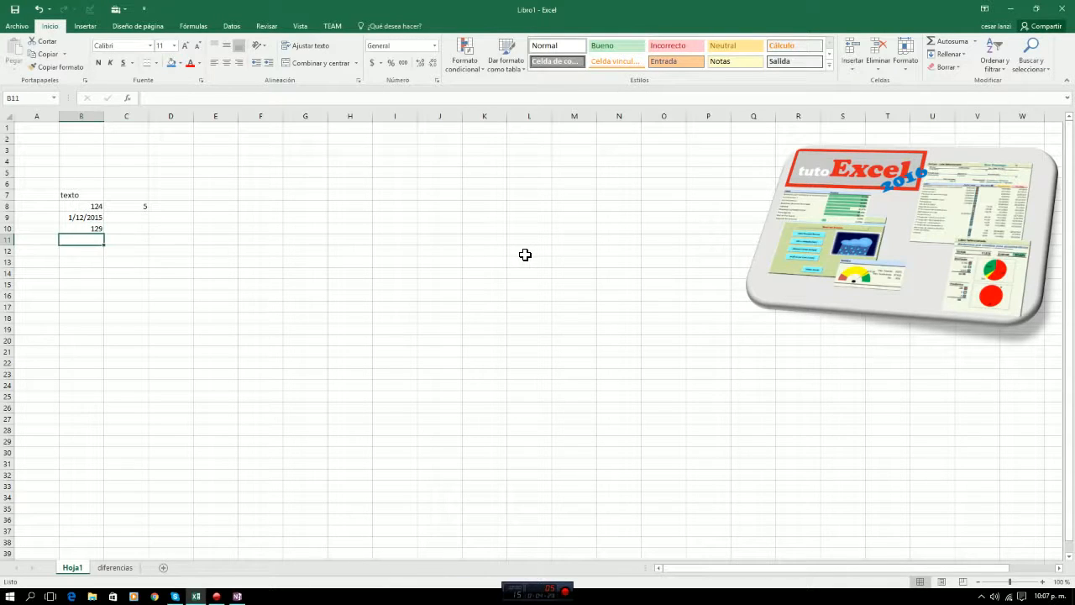
{"action": "key", "text": "Up"}
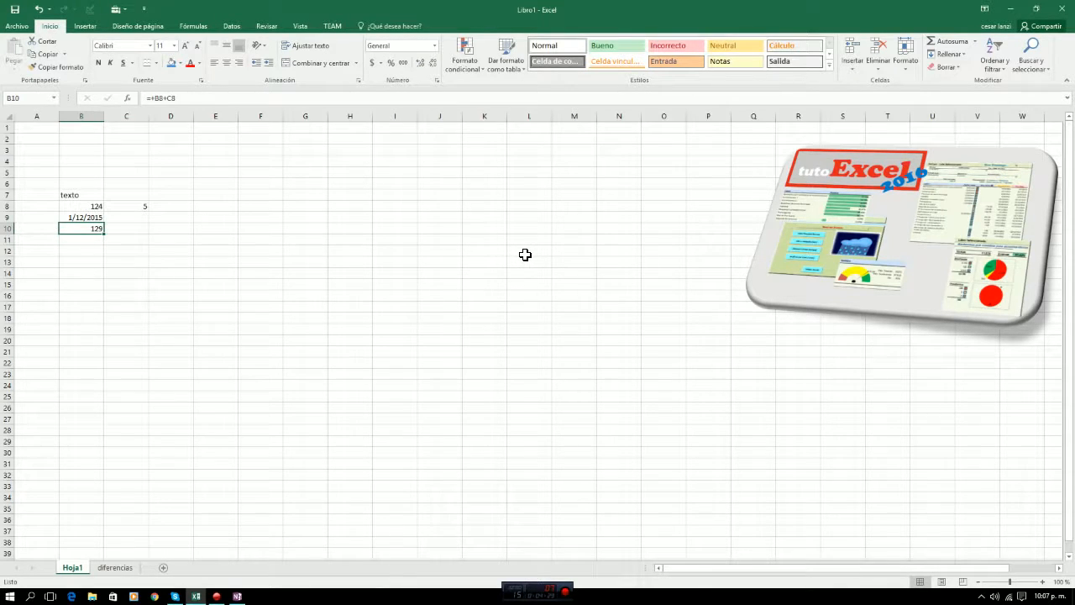
Examine how the addition formula in cell B10 relates to the numbers in cells B8 and C8.
{"action": "key", "text": "Down"}
{"action": "key", "text": "Up"}
{"action": "key", "text": "Right"}
{"action": "key", "text": "Left"}
{"action": "key", "text": "Up"}
{"action": "key", "text": "Up"}
{"action": "key", "text": "Right"}
{"action": "key", "text": "Left"}
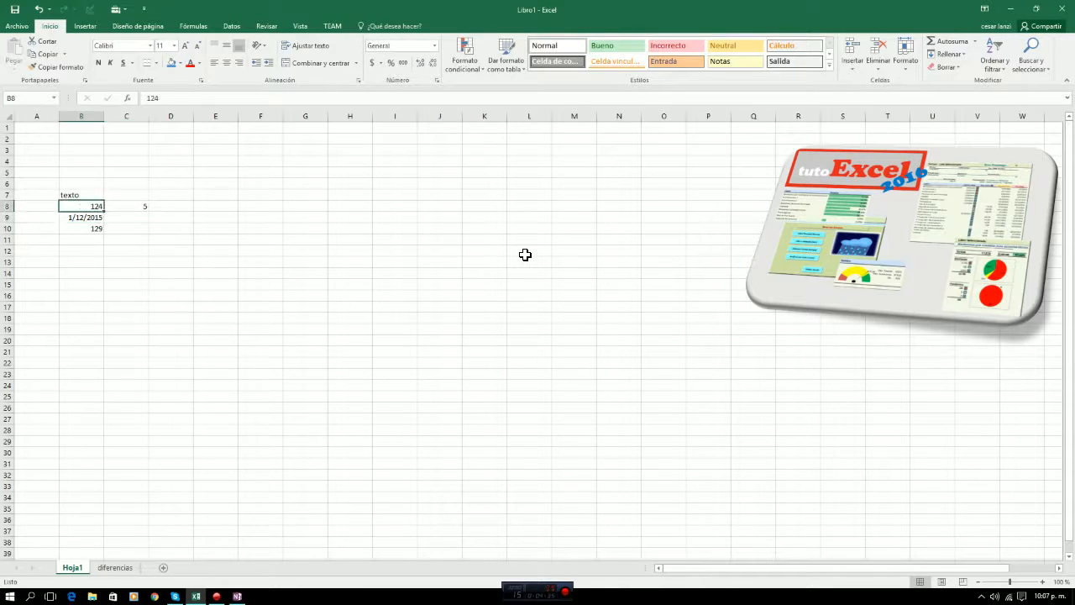
{"action": "key", "text": "Right"}
{"action": "key", "text": "Left"}
{"action": "key", "text": "Right"}
{"action": "key", "text": "Left"}
{"action": "key", "text": "Right"}
{"action": "key", "text": "Left"}
{"action": "key", "text": "Down"}
{"action": "key", "text": "Down"}
{"action": "key", "text": "Down"}
{"action": "key", "text": "Up"}
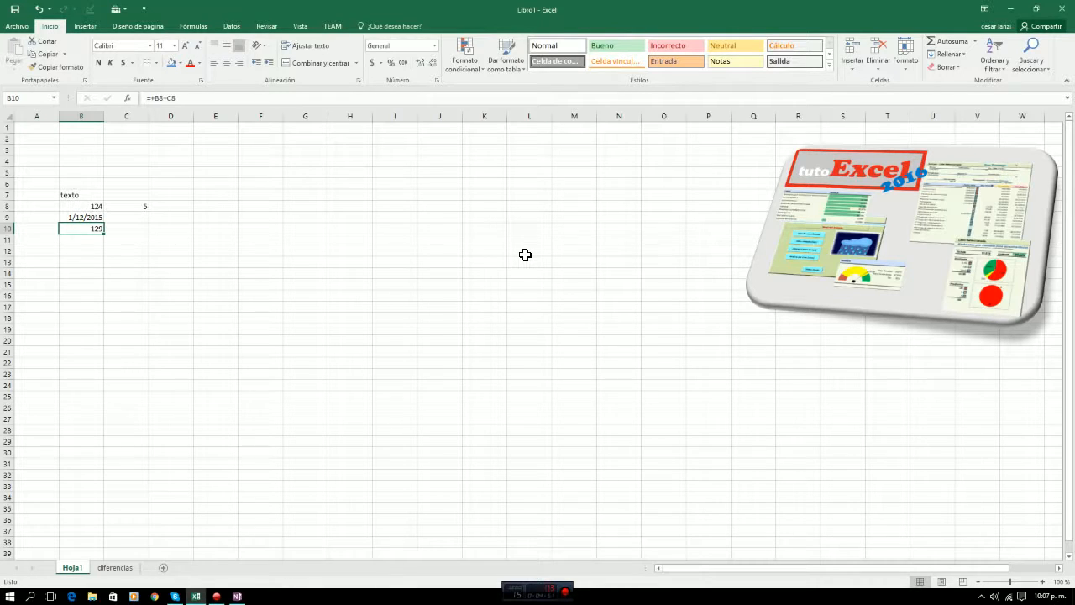
{"action": "key", "text": "Up"}
{"action": "key", "text": "Up"}
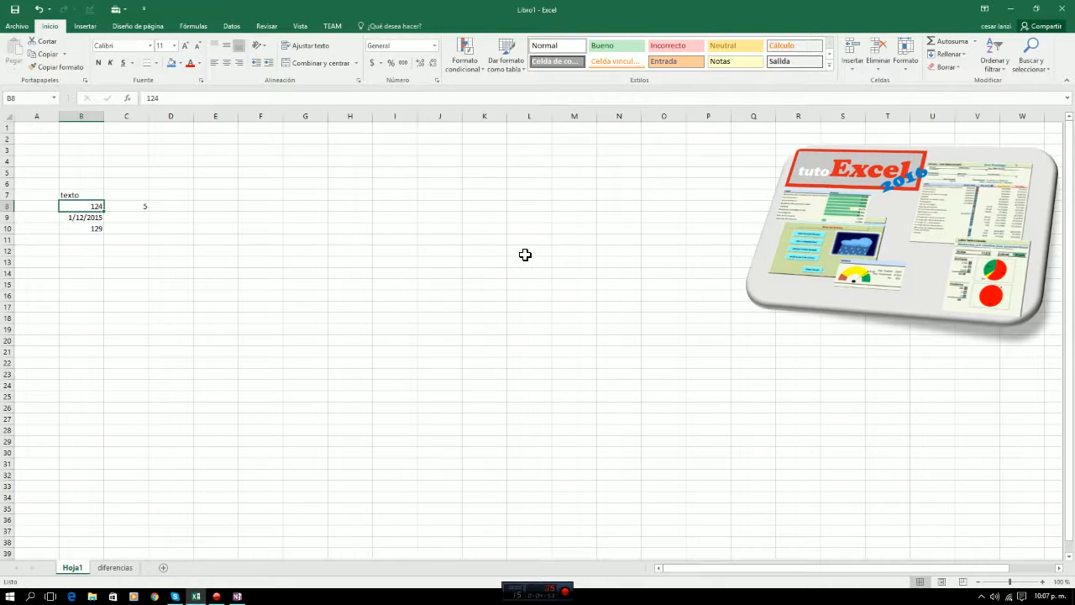
{"action": "key", "text": "Right"}
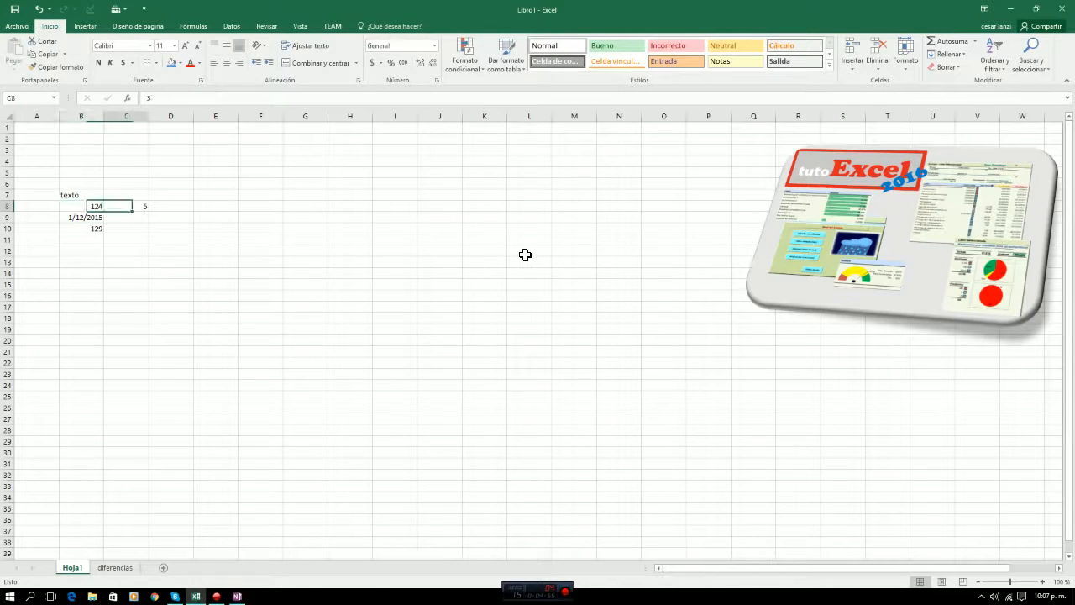
{"action": "key", "text": "Left"}
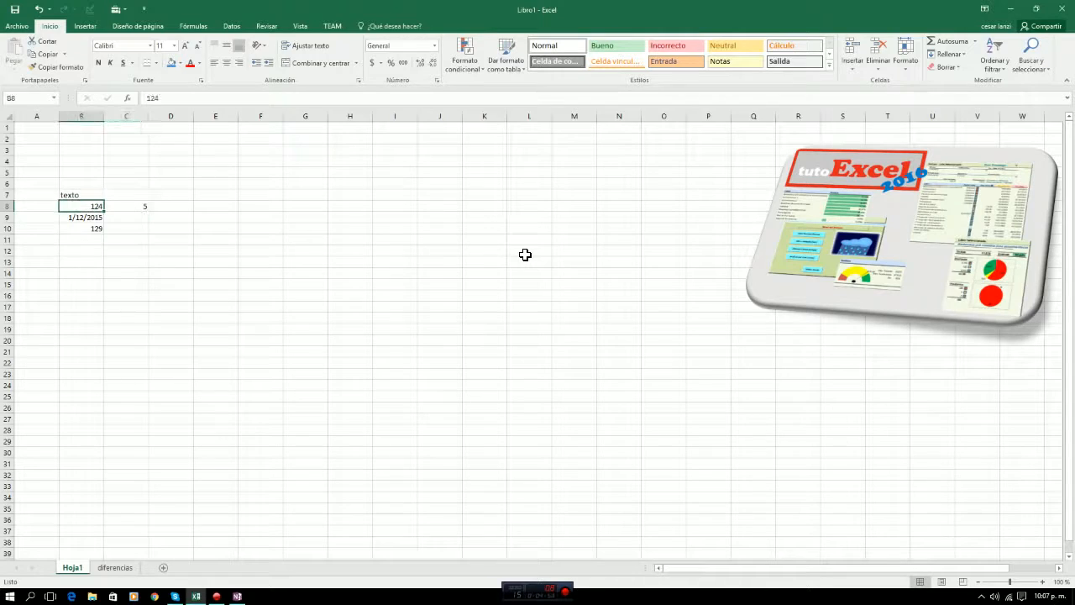
{"action": "key", "text": "Down"}
{"action": "key", "text": "Down"}
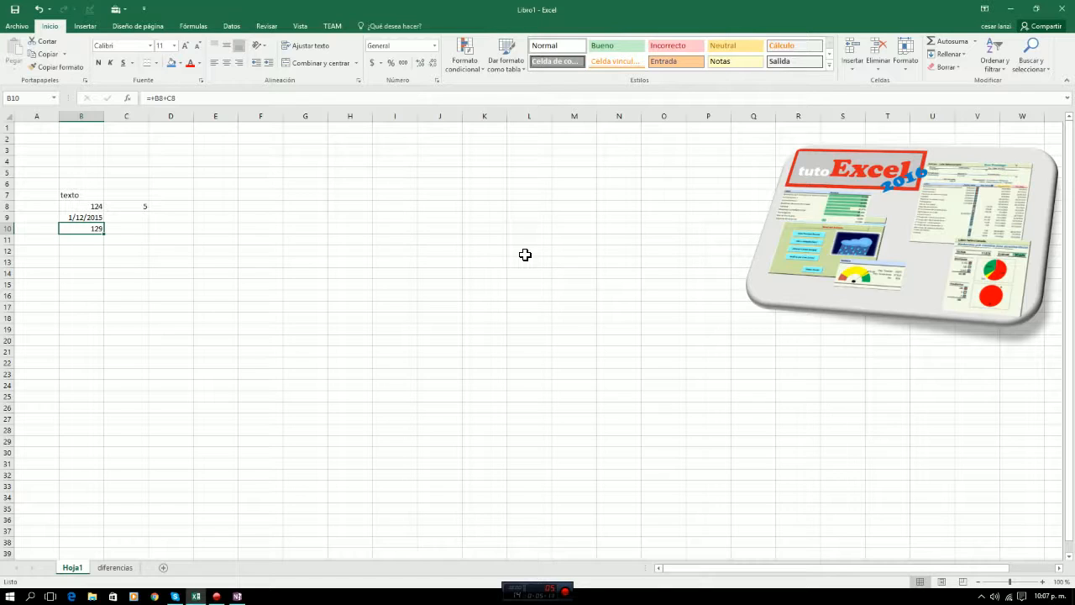
{"action": "key", "text": "Right"}
{"action": "key", "text": "Right"}
{"action": "key", "text": "Right"}
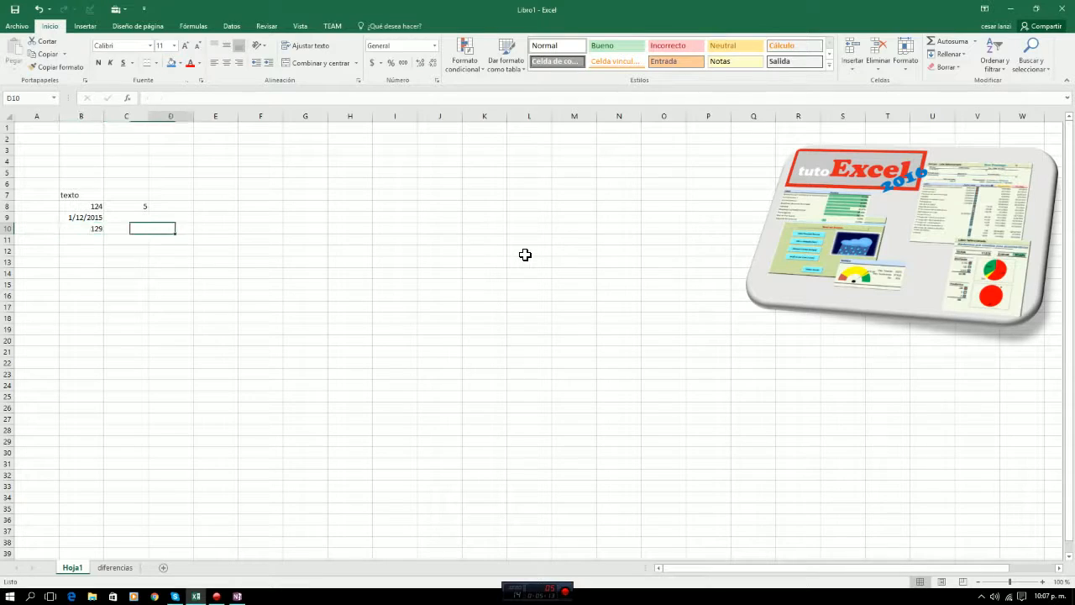
{"action": "key", "text": "Up"}
{"action": "key", "text": "Up"}
{"action": "key", "text": "Up"}
{"action": "key", "text": "Left"}
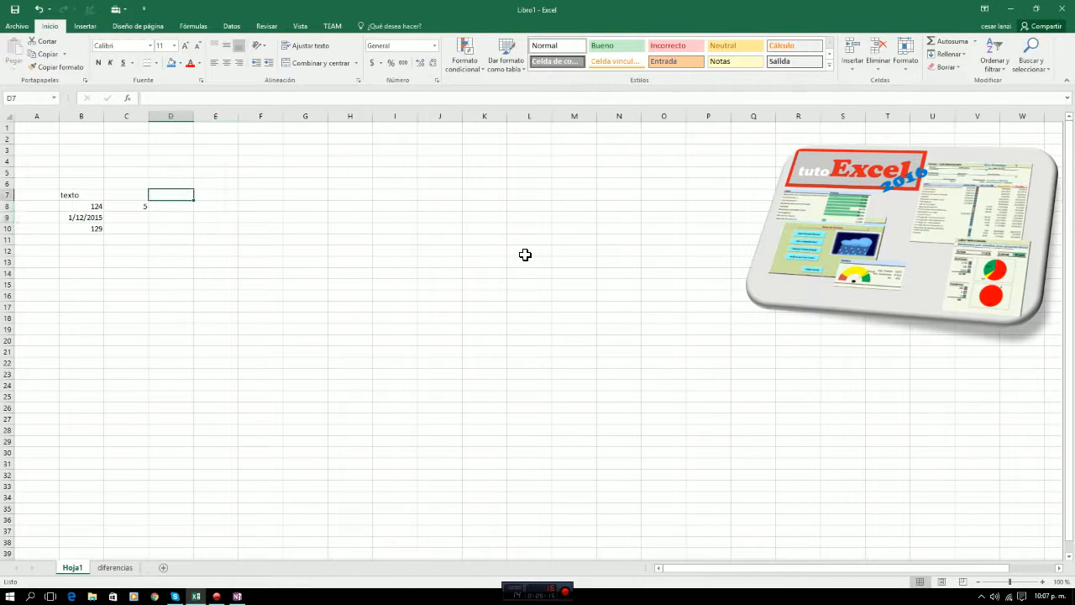
{"action": "key", "text": "Right"}
{"action": "key", "text": "Right"}
{"action": "key", "text": "Left"}
{"action": "key", "text": "Left"}
{"action": "key", "text": "Down"}
{"action": "key", "text": "Down"}
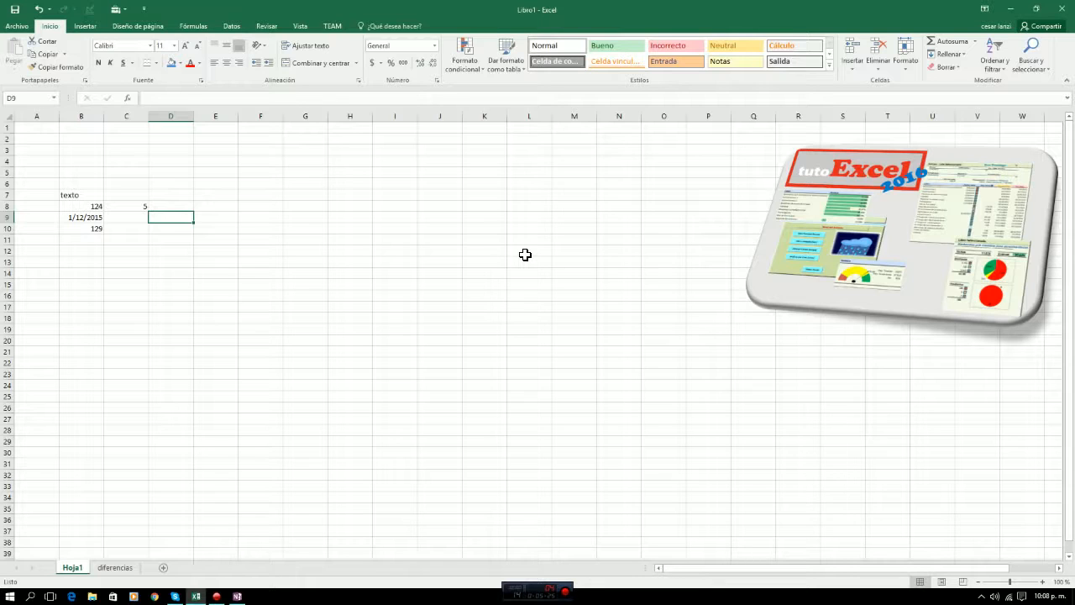
Clear the contents of the range A6:C11 to remove all the sample entries.
{"action": "key", "text": "Up"}
{"action": "key", "text": "Up"}
{"action": "key", "text": "Up"}
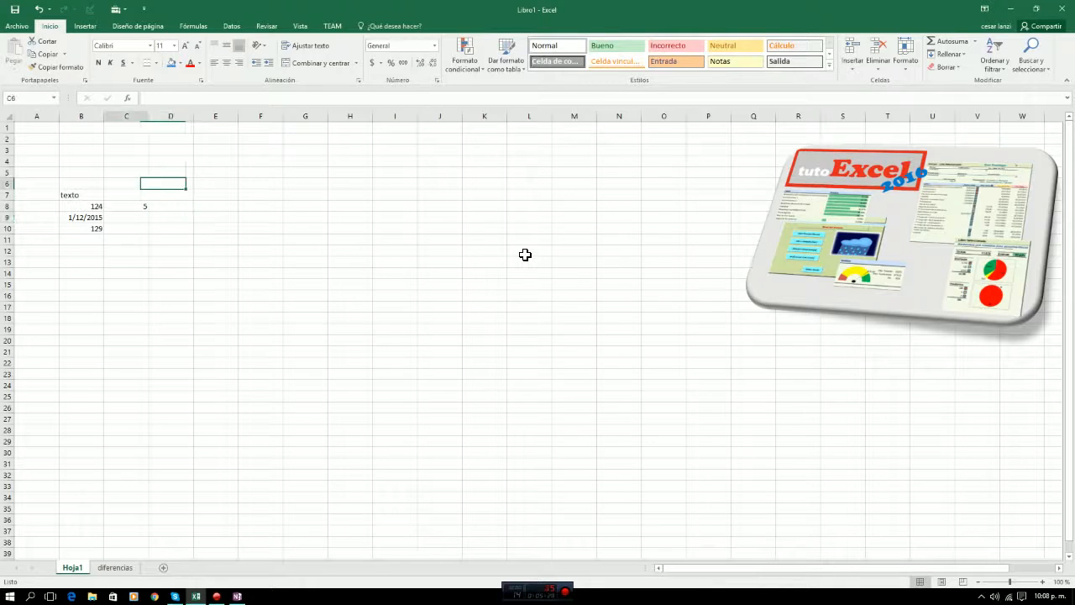
{"action": "key", "text": "Left"}
{"action": "key", "text": "Left"}
{"action": "key", "text": "Left"}
{"action": "key", "text": "shift+Right"}
{"action": "key", "text": "shift+Right"}
{"action": "key", "text": "shift+Down"}
{"action": "key", "text": "shift+Down"}
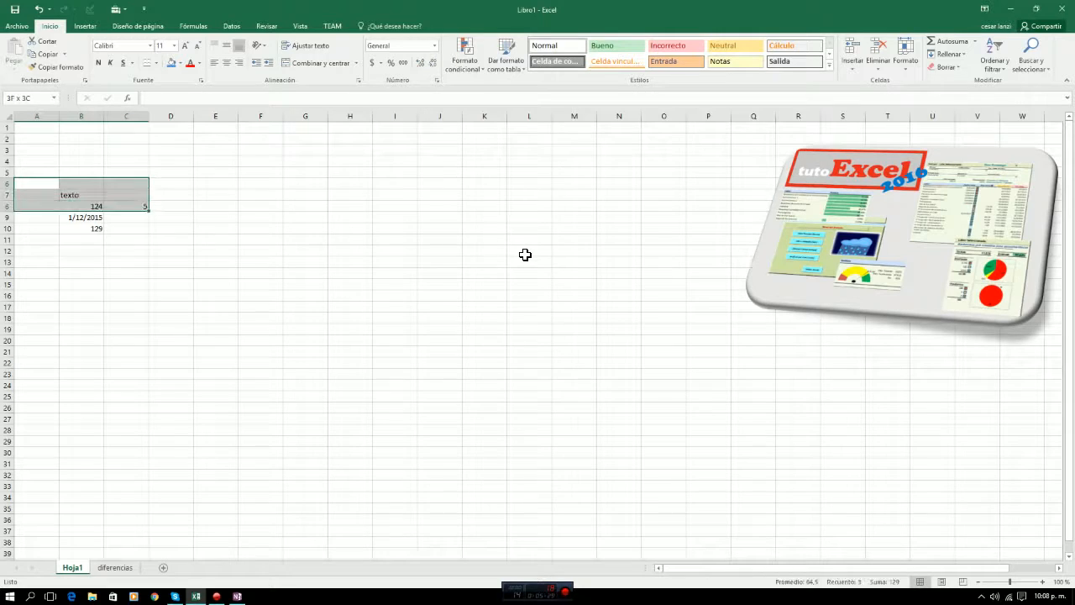
{"action": "key", "text": "shift+Down"}
{"action": "key", "text": "shift+Down"}
{"action": "key", "text": "shift+Down"}
{"action": "key", "text": "Delete"}
Enter the column headers nombre, apellido, edad and salario across cells B5 to E5.
{"action": "key", "text": "Up"}
{"action": "key", "text": "Right"}
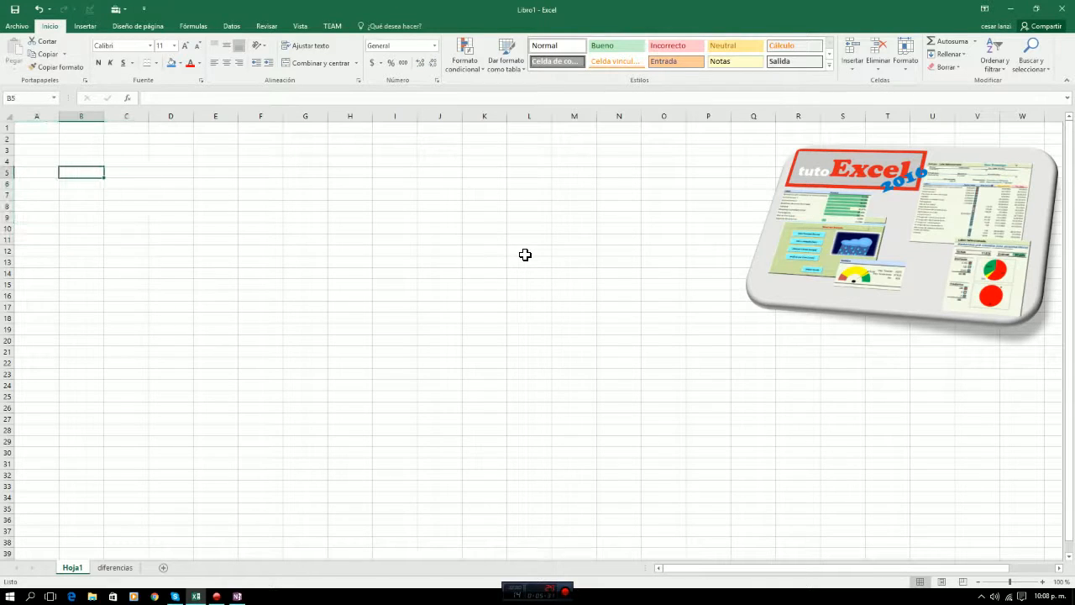
{"action": "type", "text": "no"}
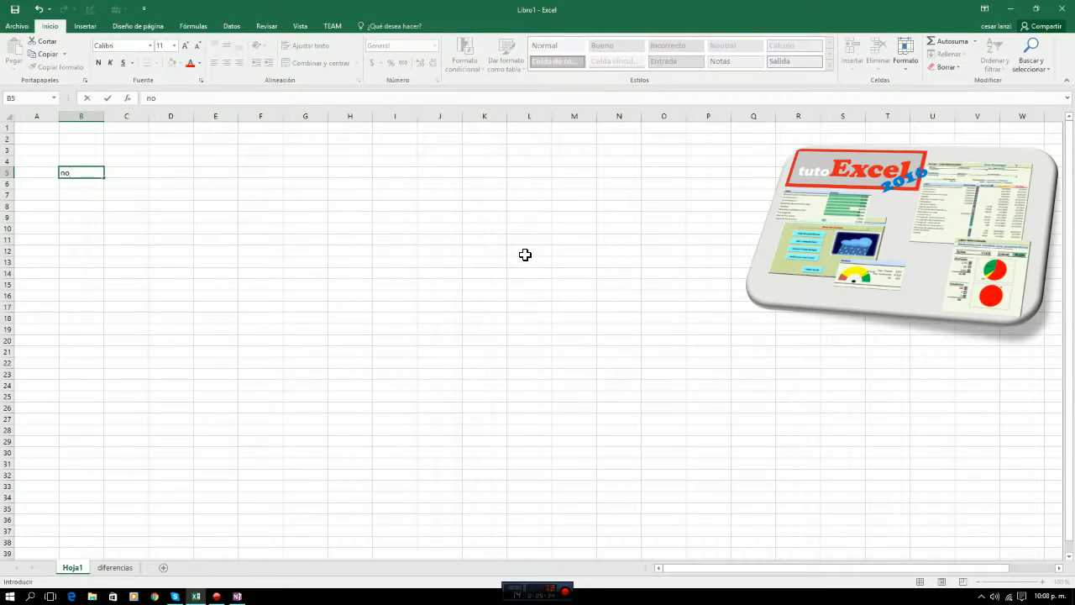
{"action": "type", "text": "mbre"}
{"action": "key", "text": "Tab"}
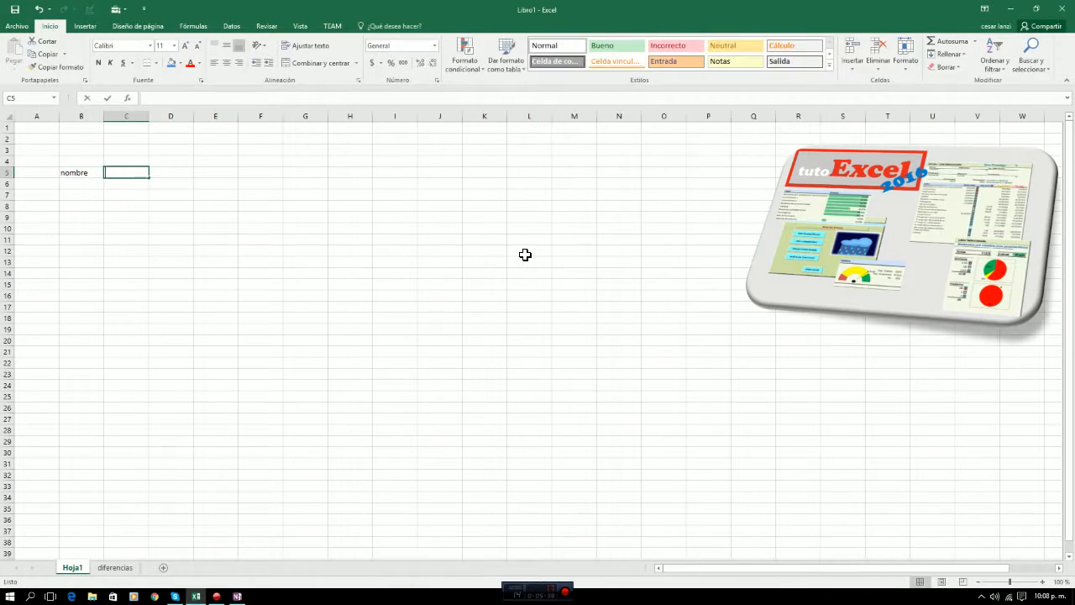
{"action": "type", "text": "apellido"}
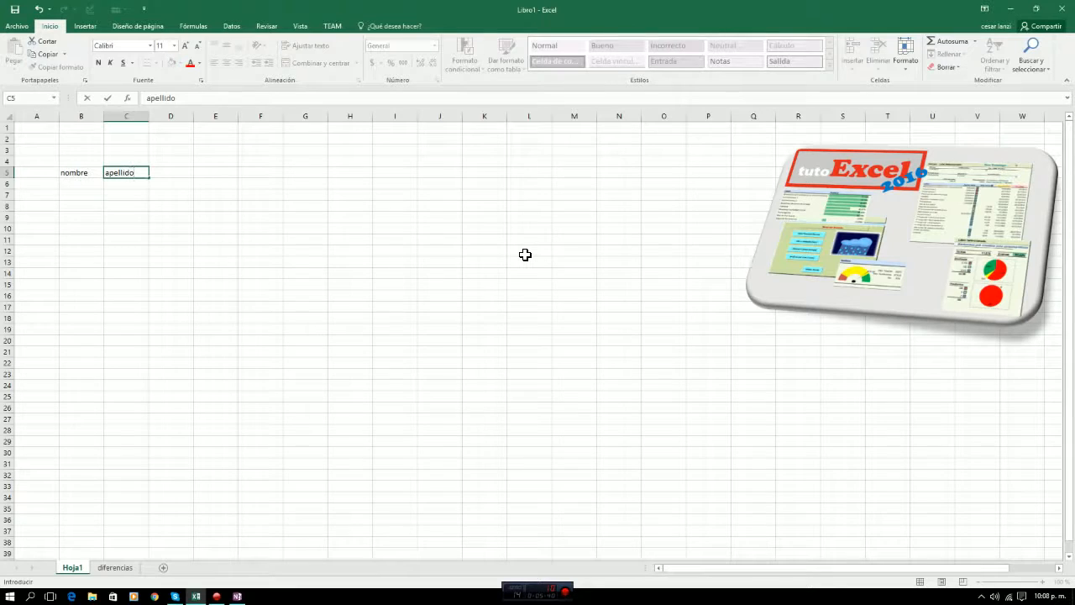
{"action": "key", "text": "Tab"}
{"action": "type", "text": "e"}
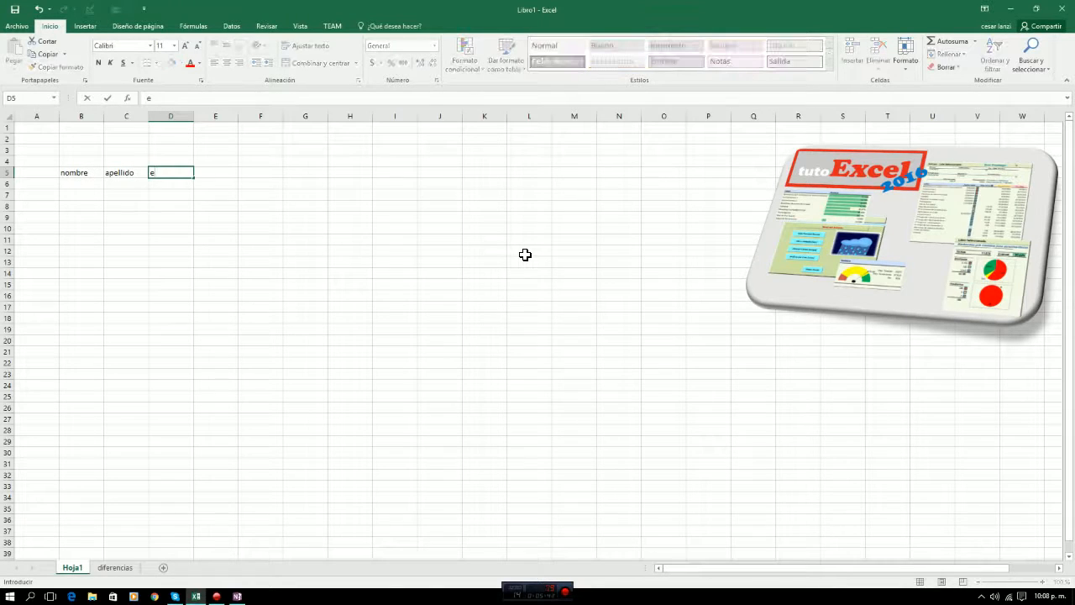
{"action": "type", "text": "dad"}
{"action": "key", "text": "Tab"}
{"action": "type", "text": "sa"}
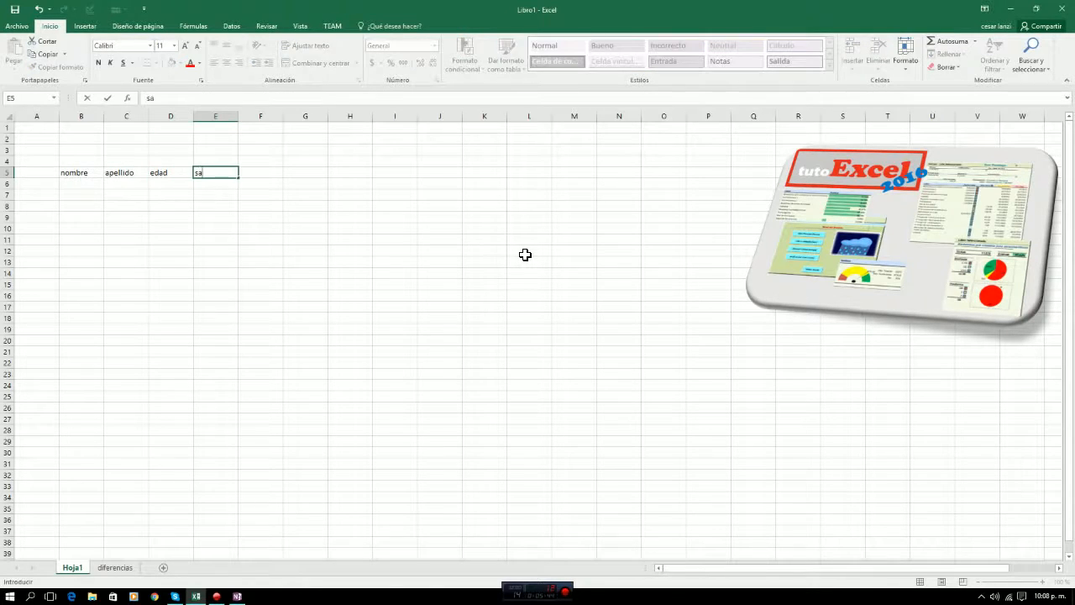
{"action": "type", "text": "lario"}
{"action": "key", "text": "Return"}
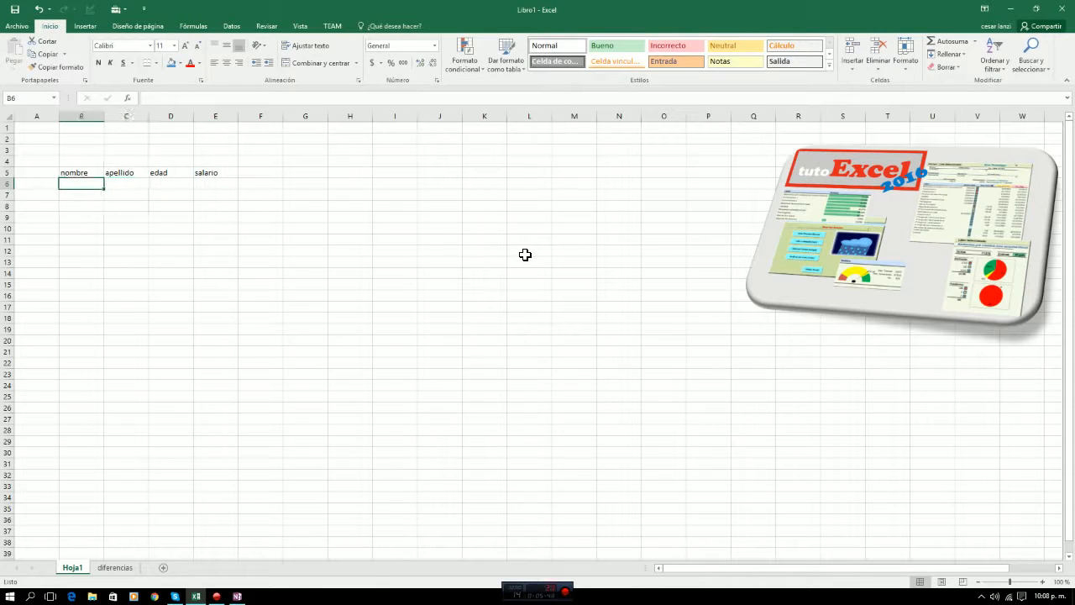
Fill in row 6 with the first person's given name and surname, age 39 and salary $4500.
{"action": "type", "text": "maria"}
{"action": "key", "text": "Tab"}
{"action": "type", "text": "Ju"}
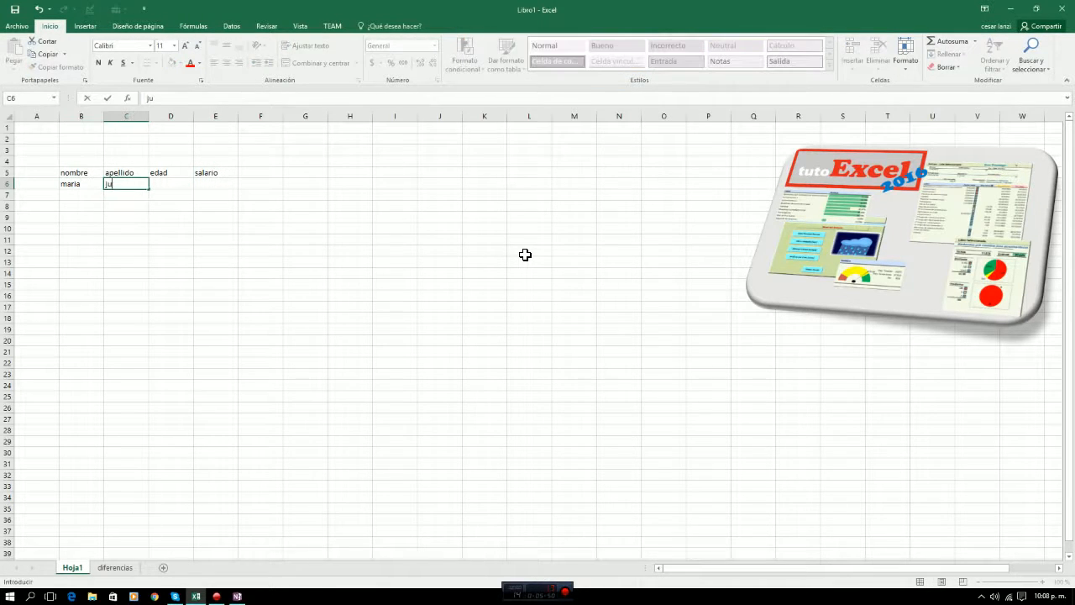
{"action": "type", "text": "arez"}
{"action": "key", "text": "Tab"}
{"action": "type", "text": "3"}
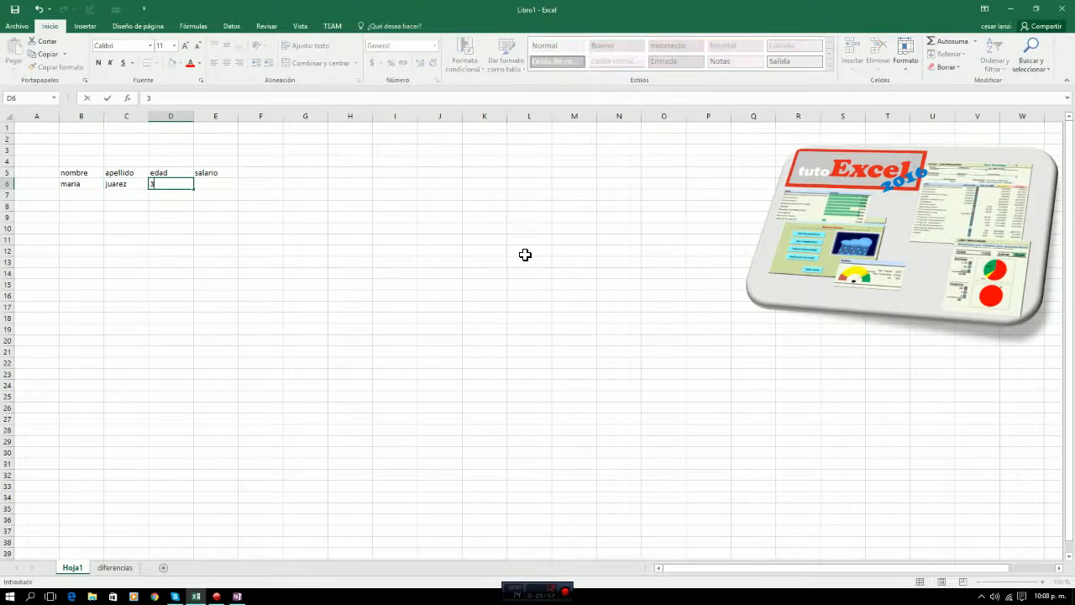
{"action": "type", "text": "9"}
{"action": "key", "text": "Tab"}
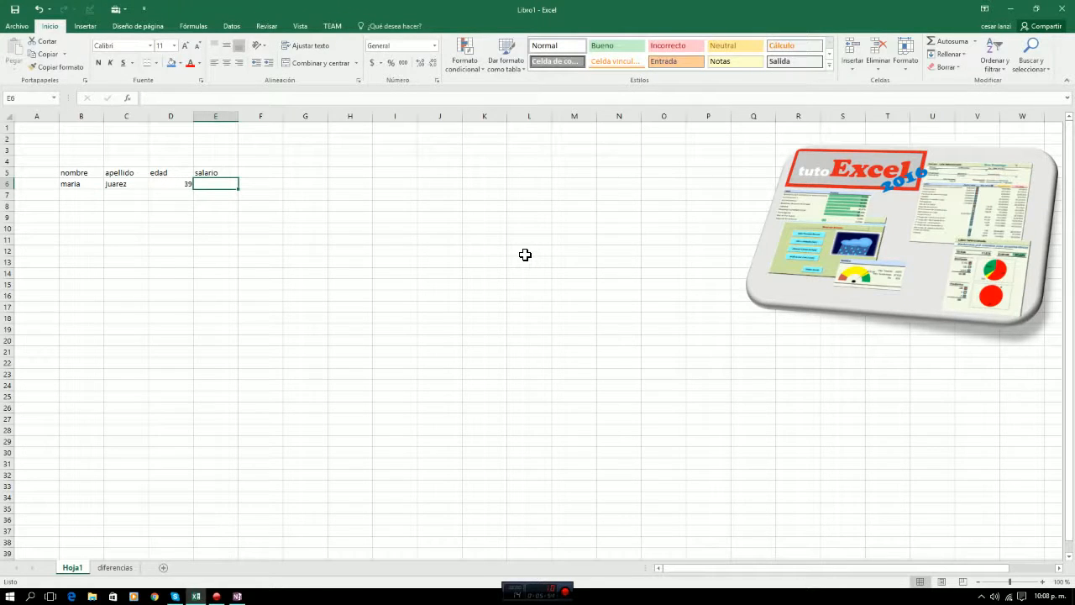
{"action": "type", "text": "$4500"}
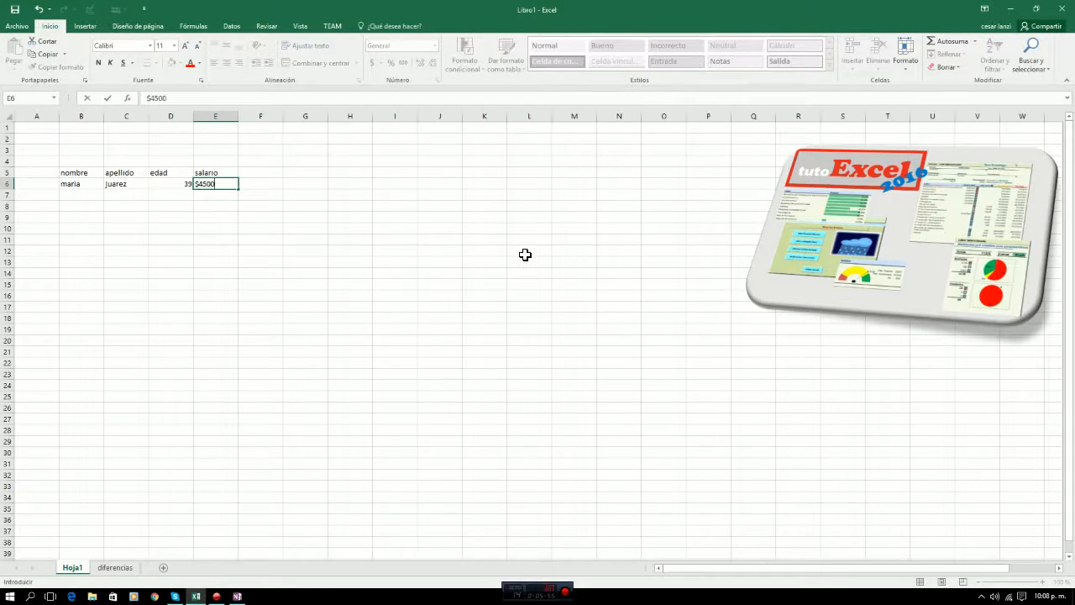
{"action": "key", "text": "Down"}
Fill in row 7 with the second person's given name and surname, age 40 and salary $3900.
{"action": "key", "text": "Left"}
{"action": "key", "text": "Left"}
{"action": "key", "text": "Left"}
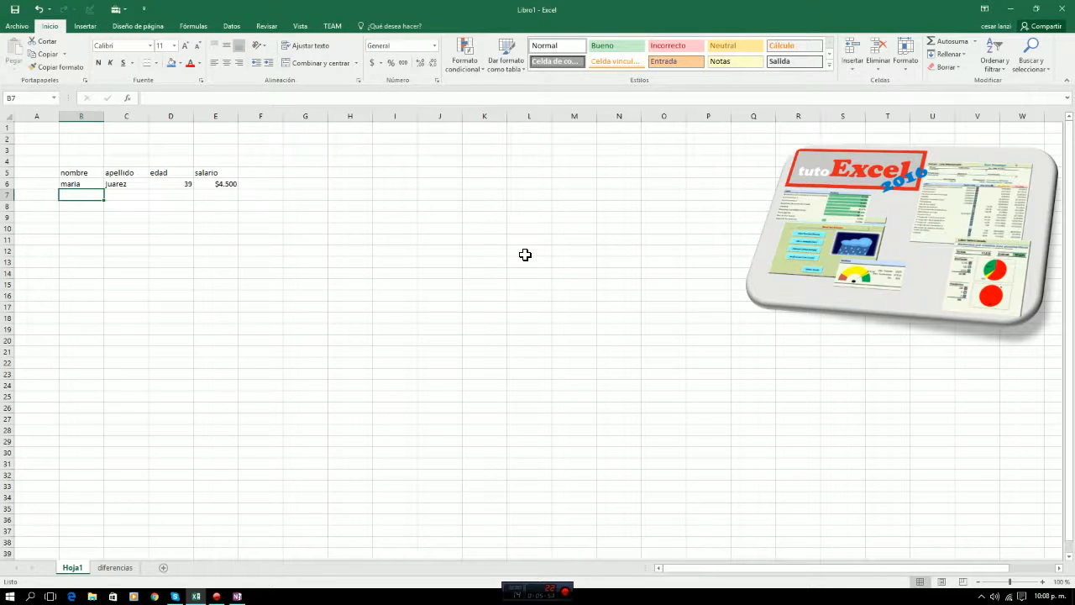
{"action": "type", "text": "juan"}
{"action": "key", "text": "Tab"}
{"action": "type", "text": "pere"}
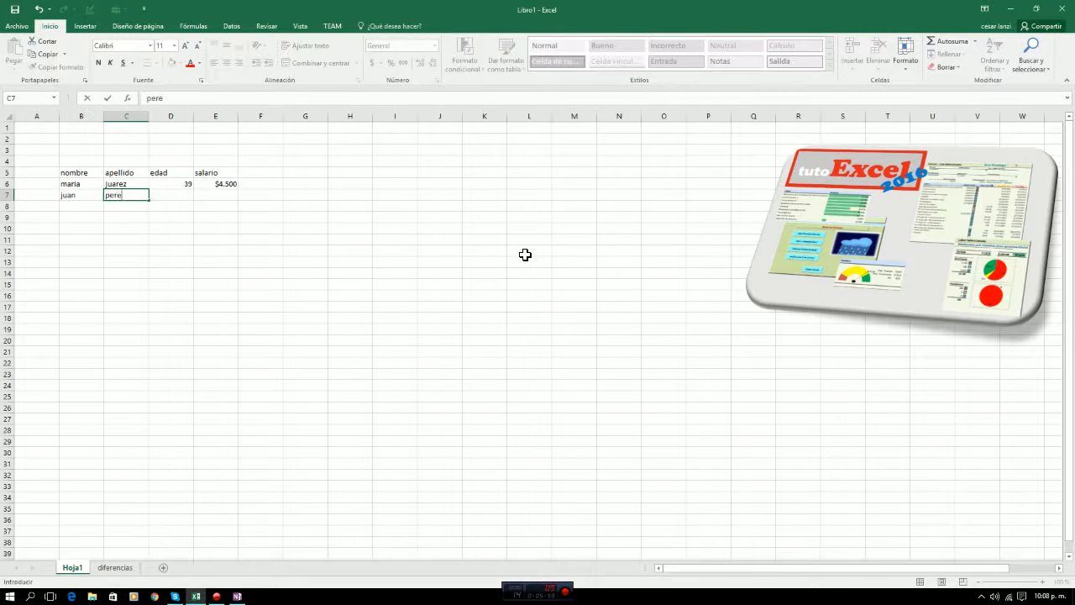
{"action": "type", "text": "z"}
{"action": "key", "text": "Tab"}
{"action": "type", "text": "40"}
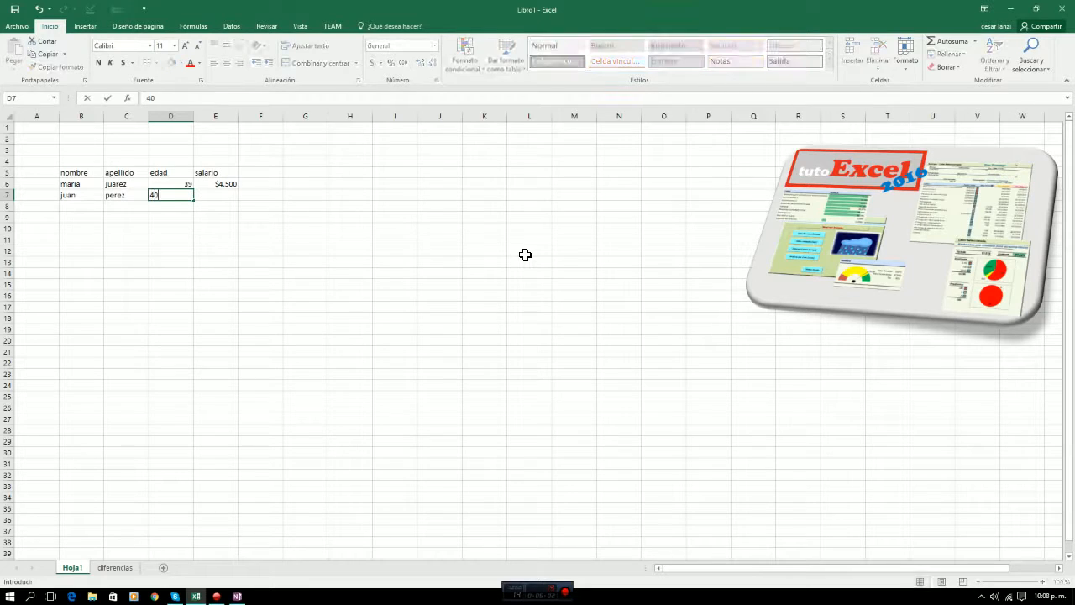
{"action": "key", "text": "Tab"}
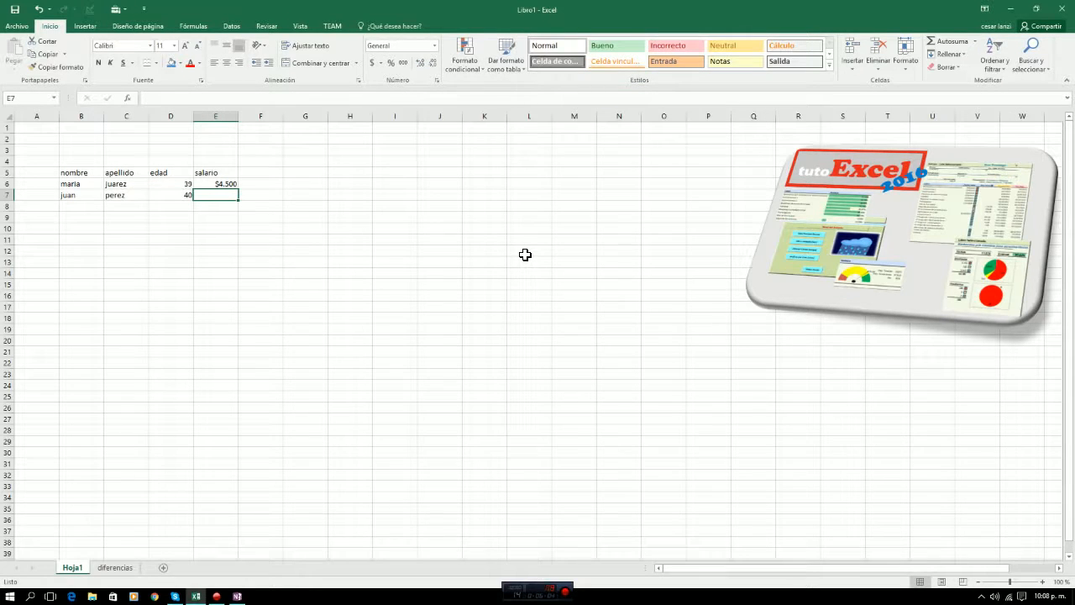
{"action": "type", "text": "3900"}
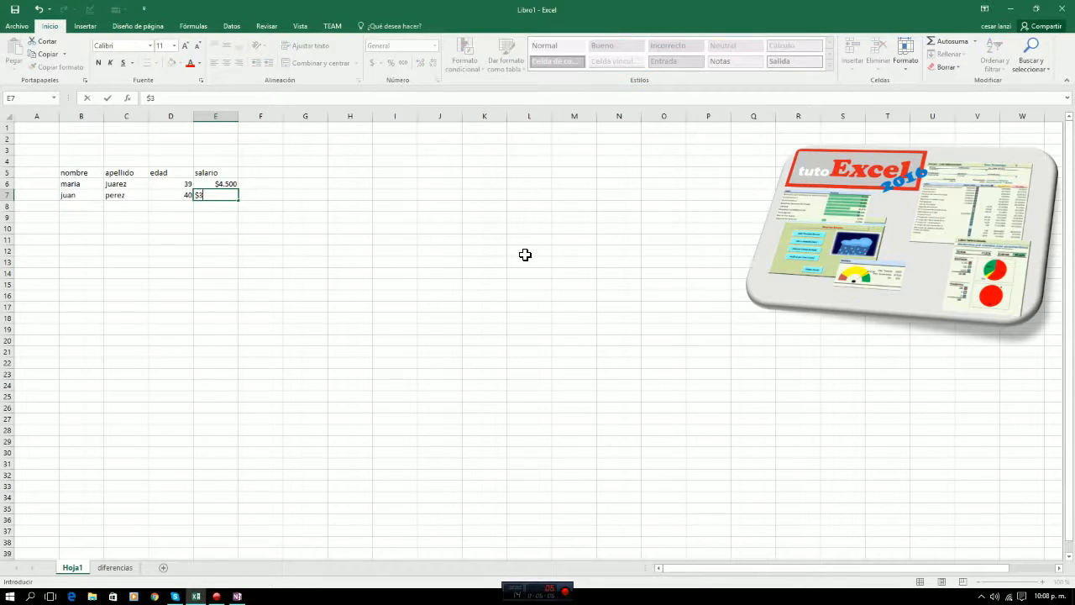
{"action": "key", "text": "Return"}
Format the header cells B5:E5 with a top and bottom border and bold text.
{"action": "key", "text": "Up"}
{"action": "key", "text": "Up"}
{"action": "key", "text": "Up"}
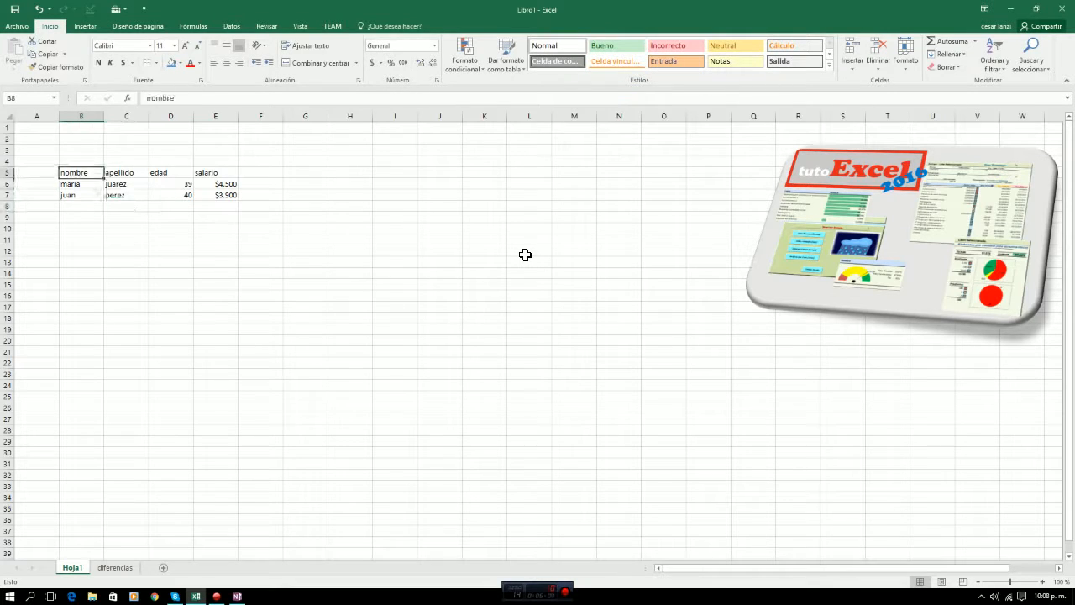
{"action": "key", "text": "shift+Right"}
{"action": "key", "text": "shift+Right"}
{"action": "key", "text": "shift+Right"}
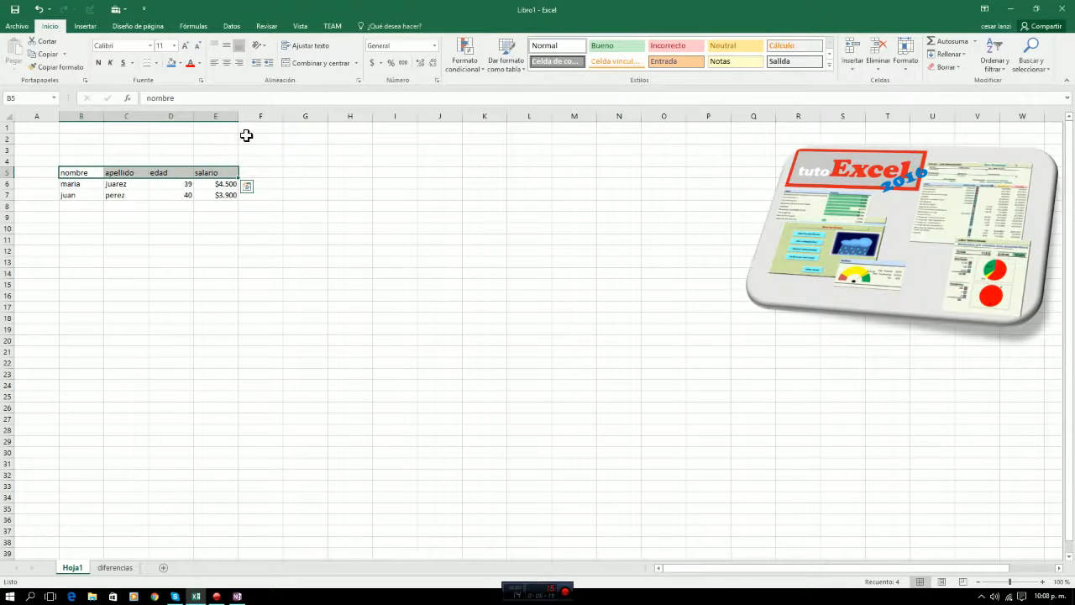
{"action": "left_click", "coordinate": [155, 63]}
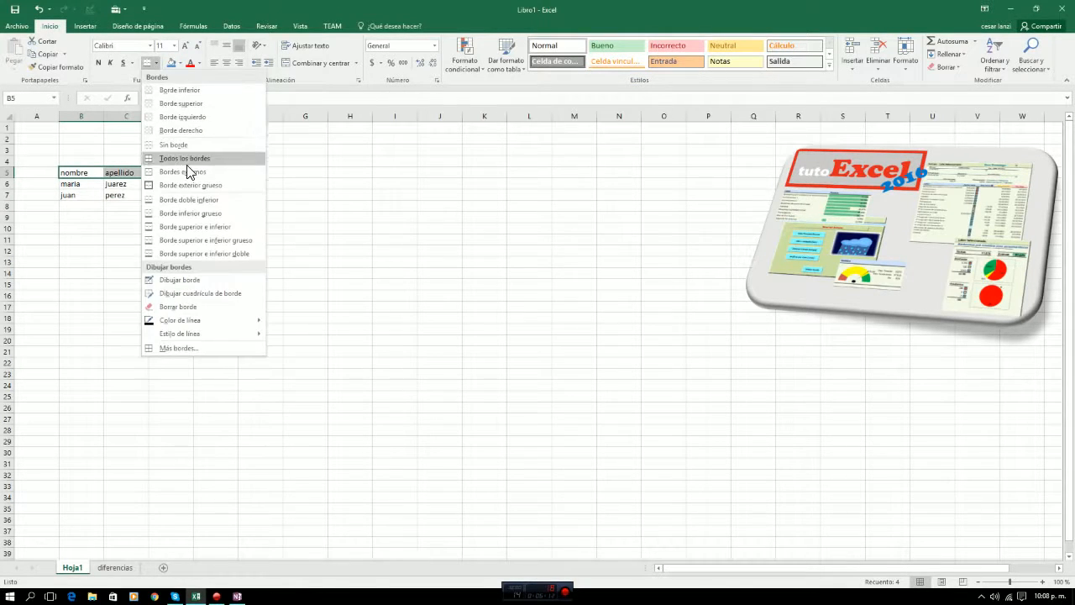
{"action": "left_click", "coordinate": [186, 228]}
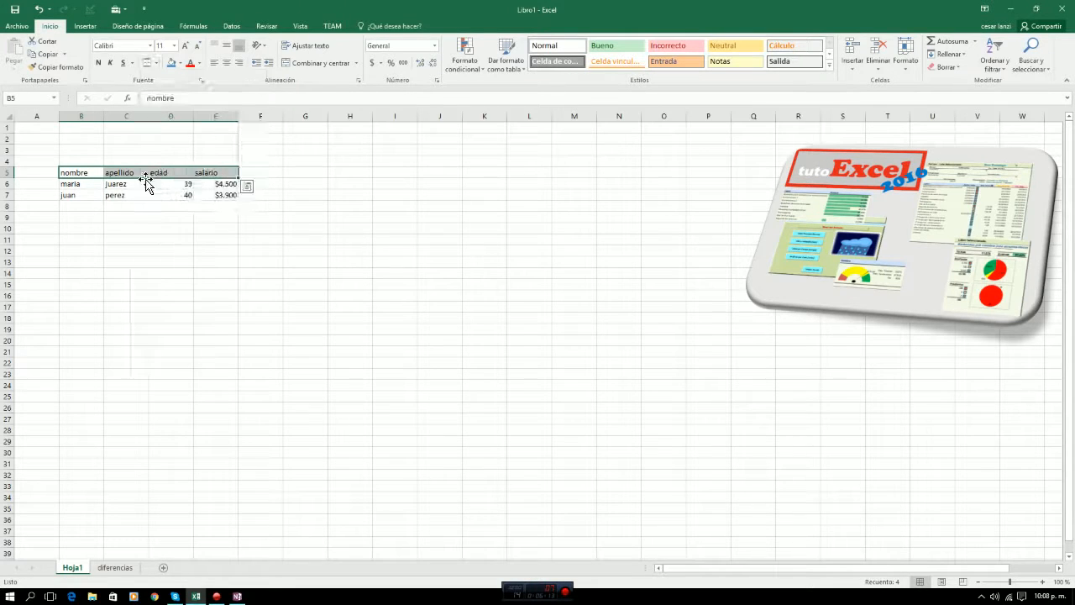
{"action": "left_click", "coordinate": [98, 63]}
{"action": "left_click", "coordinate": [266, 226]}
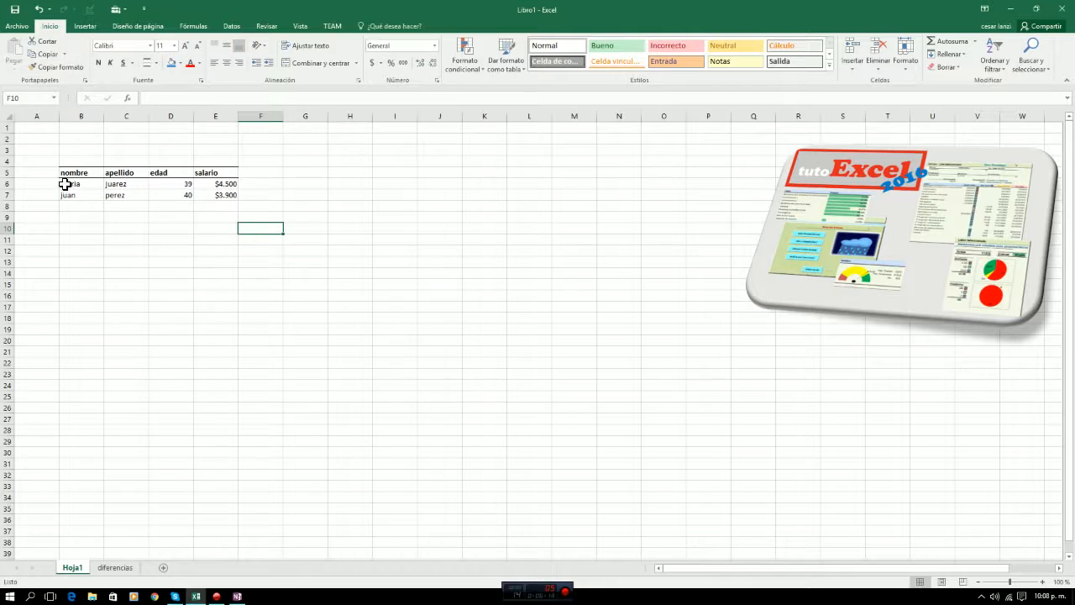
Select the table range B5:E7 to point out its extent, and deselect it.
{"action": "left_click_drag", "start_coordinate": [56, 171], "coordinate": [229, 210]}
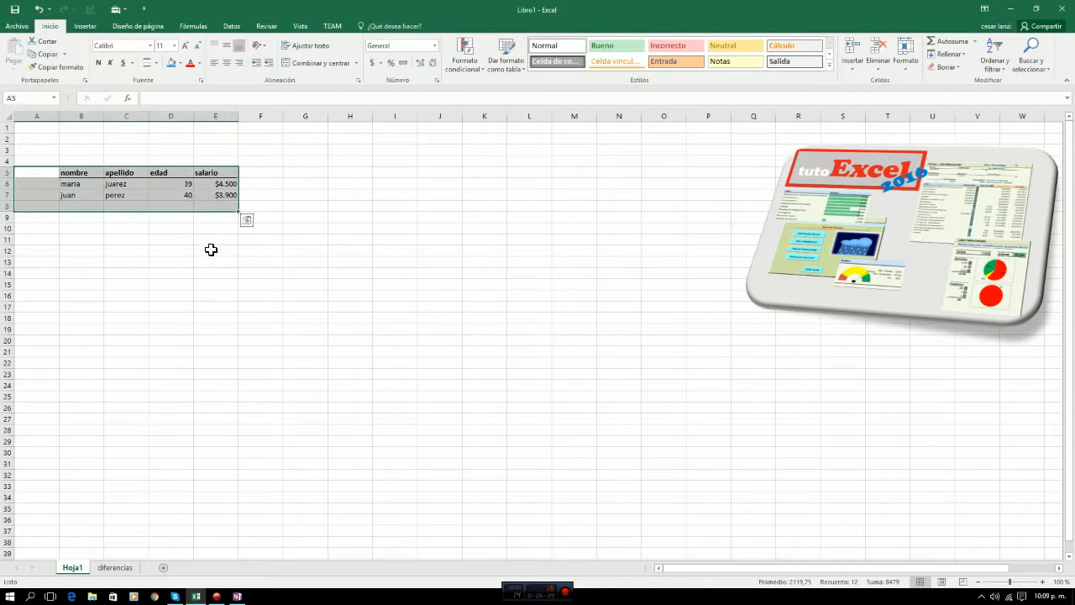
{"action": "left_click", "coordinate": [211, 247]}
{"action": "left_click_drag", "start_coordinate": [80, 172], "coordinate": [215, 197]}
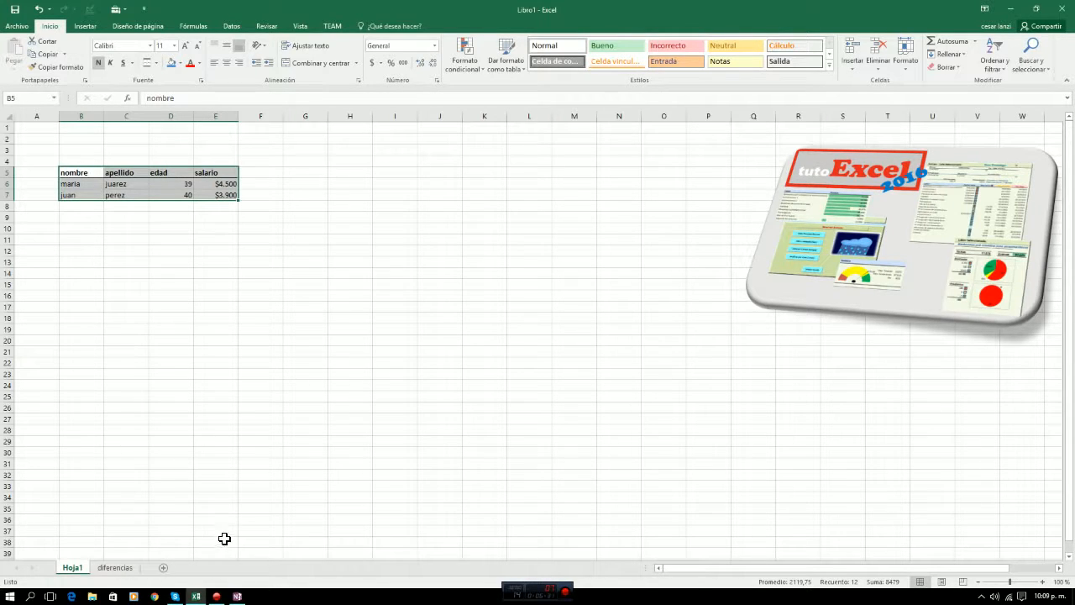
{"action": "left_click", "coordinate": [211, 350]}
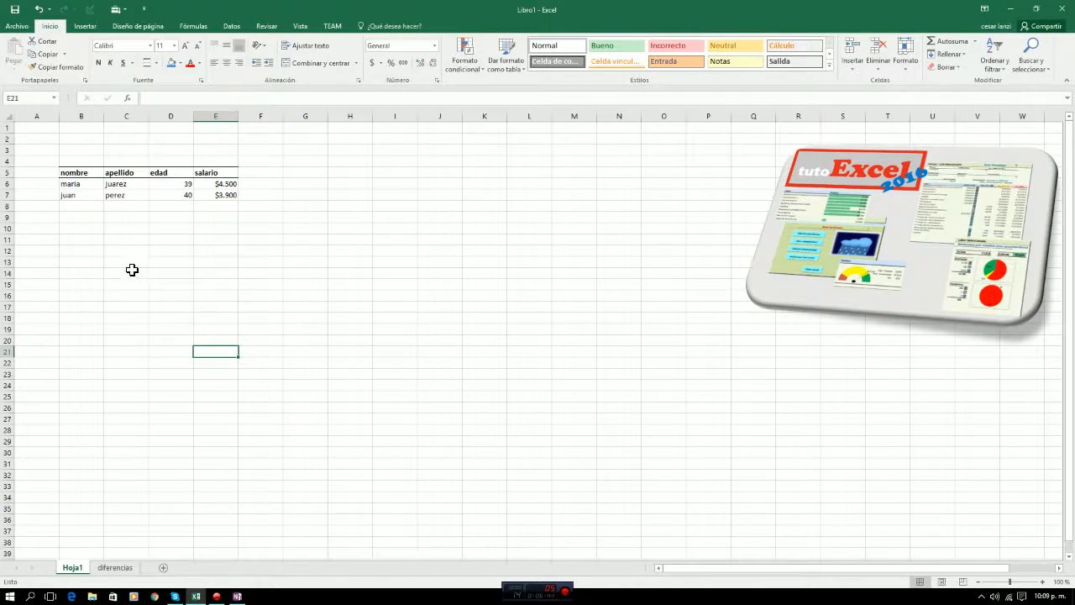
Highlight the table range B5:E7 and the rows beneath the name and surname columns to show where records go.
{"action": "left_click", "coordinate": [86, 176]}
{"action": "left_click_drag", "start_coordinate": [120, 177], "coordinate": [210, 199]}
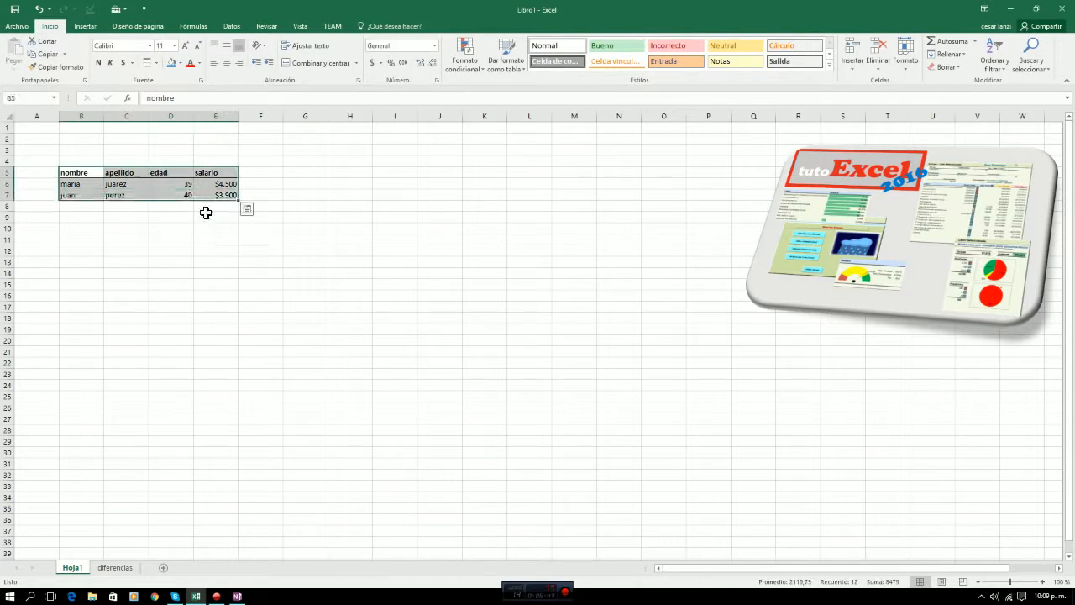
{"action": "left_click", "coordinate": [170, 249]}
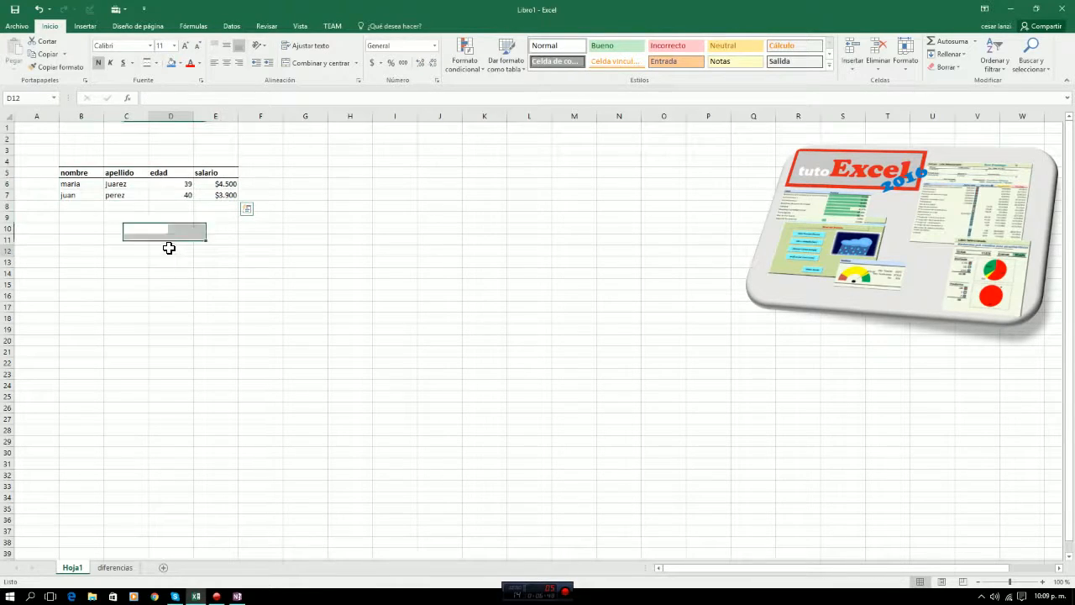
{"action": "left_click", "coordinate": [77, 241]}
{"action": "left_click_drag", "start_coordinate": [63, 172], "coordinate": [221, 196]}
{"action": "left_click", "coordinate": [154, 224]}
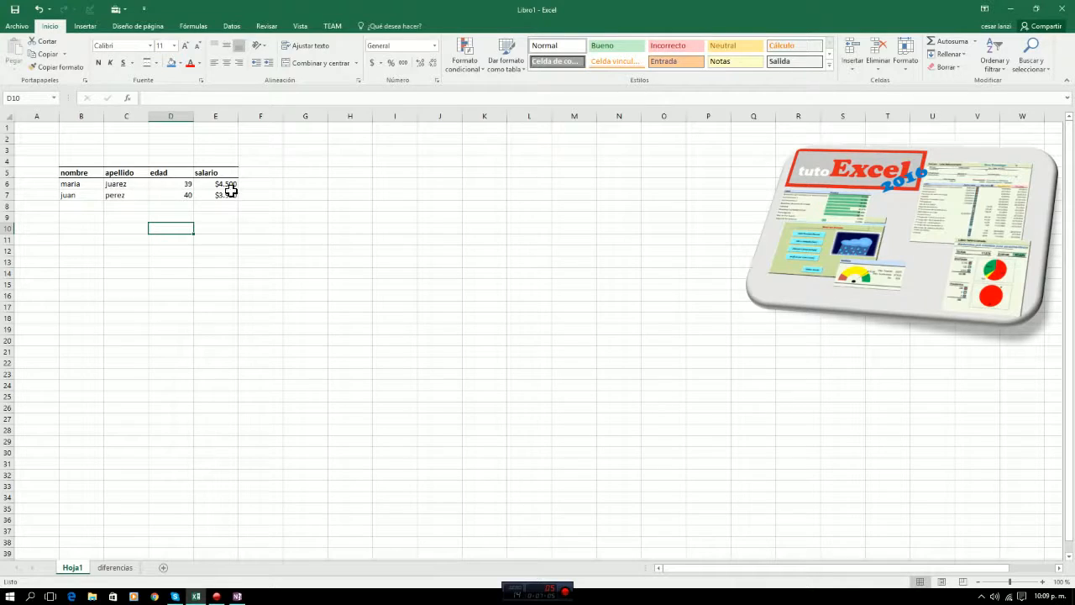
{"action": "left_click_drag", "start_coordinate": [116, 183], "coordinate": [118, 273]}
{"action": "left_click_drag", "start_coordinate": [72, 186], "coordinate": [113, 265]}
{"action": "left_click", "coordinate": [96, 276]}
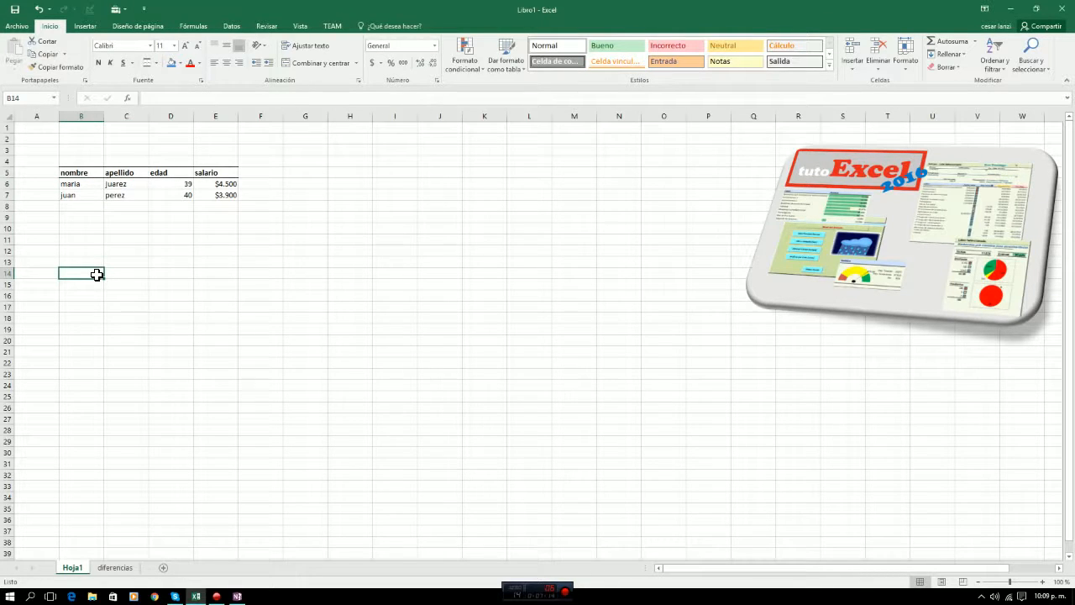
Enter the text VBA in cell D14.
{"action": "left_click", "coordinate": [185, 279]}
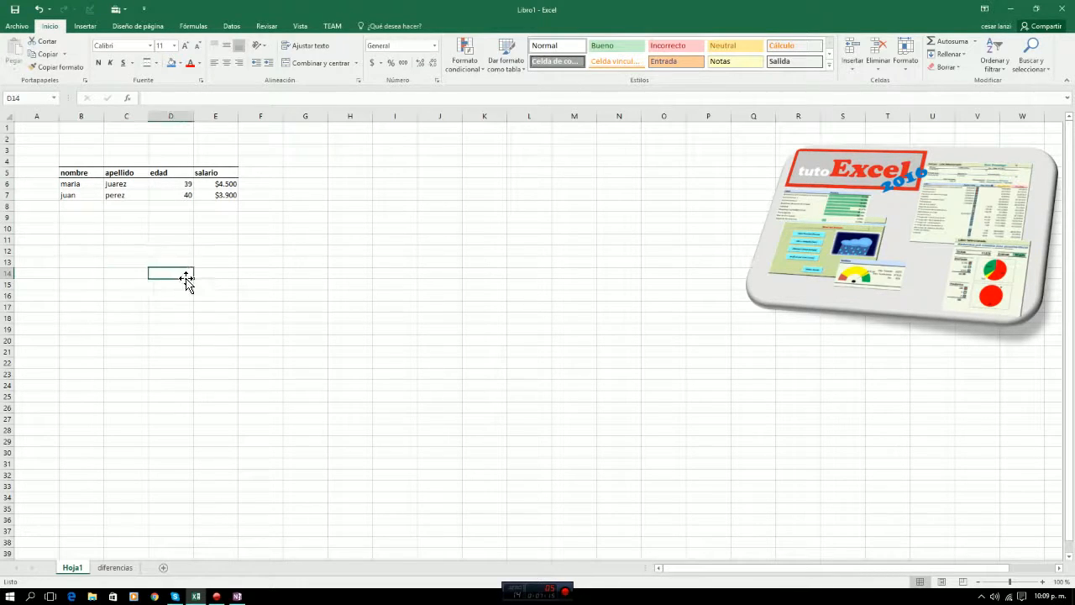
{"action": "type", "text": "VBA"}
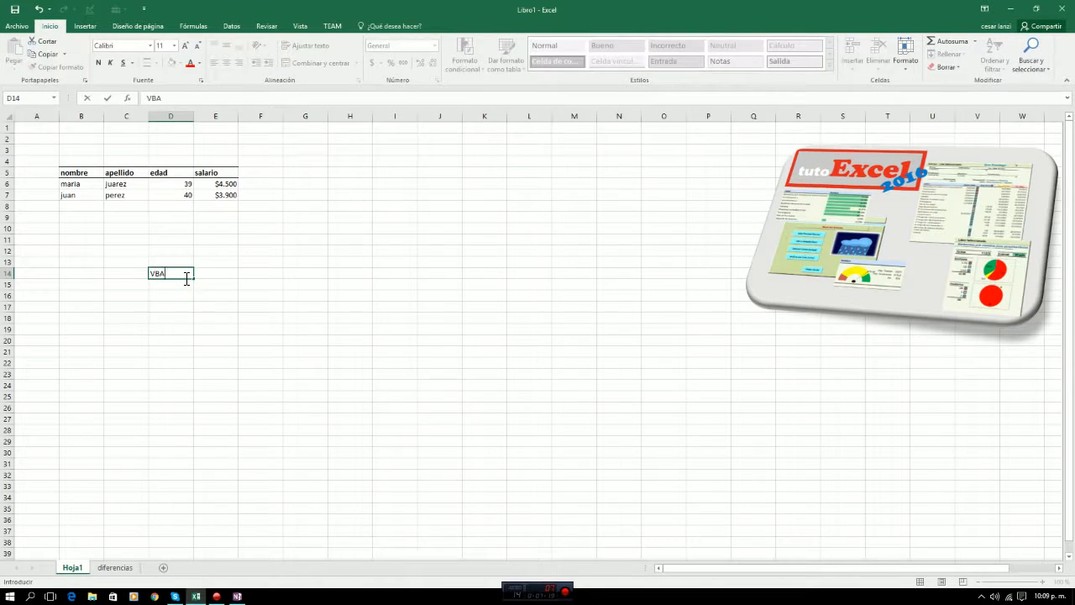
{"action": "key", "text": "Return"}
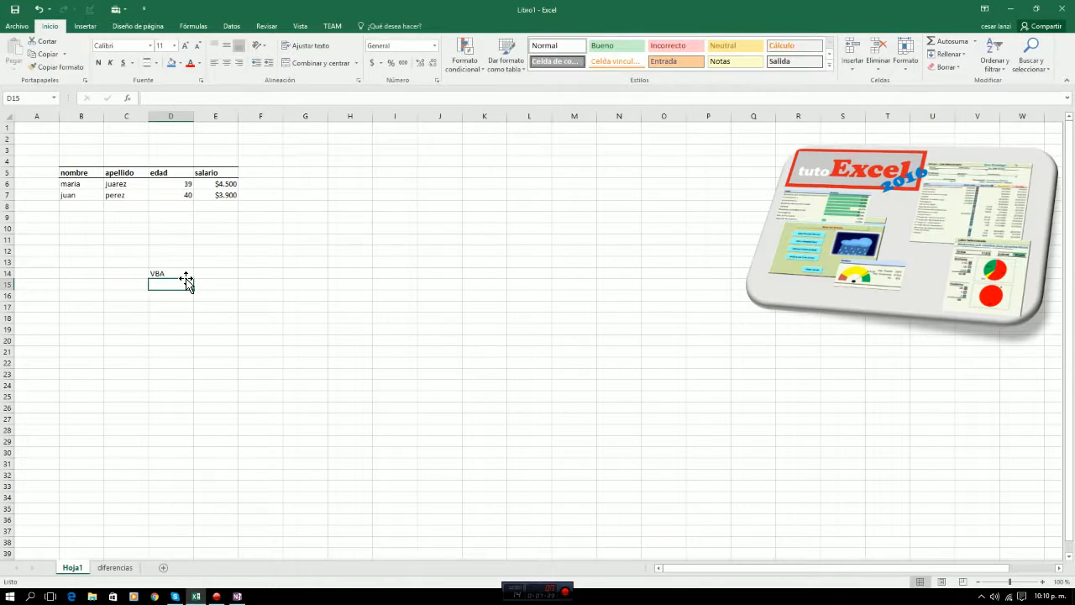
{"action": "key", "text": "Up"}
{"action": "key", "text": "Left"}
{"action": "key", "text": "Left"}
{"action": "key", "text": "Right"}
{"action": "key", "text": "Right"}
{"action": "key", "text": "Right"}
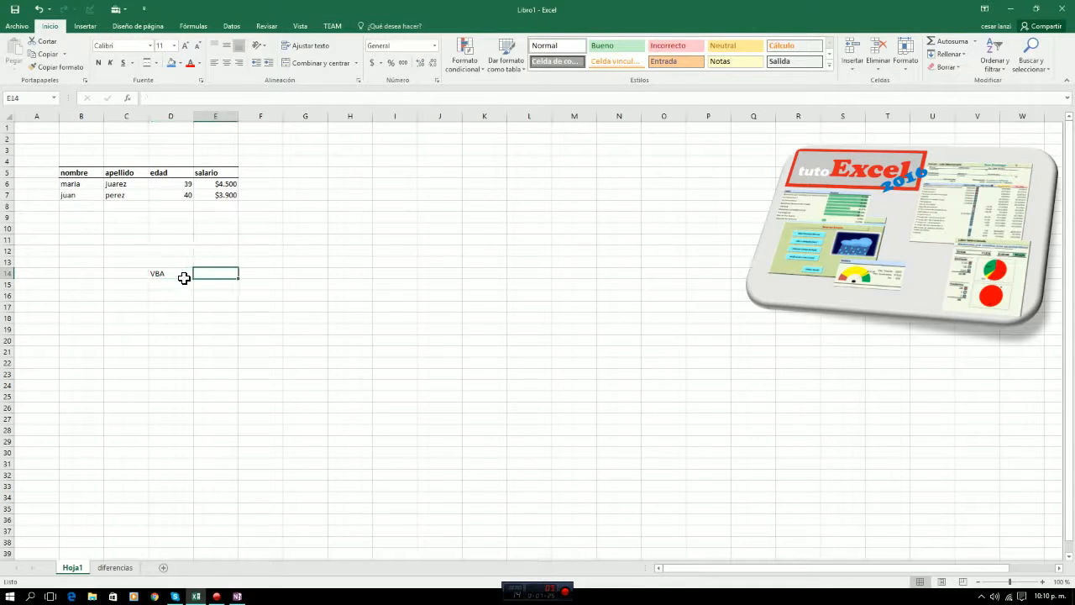
{"action": "key", "text": "Left"}
{"action": "key", "text": "Left"}
{"action": "key", "text": "Right"}
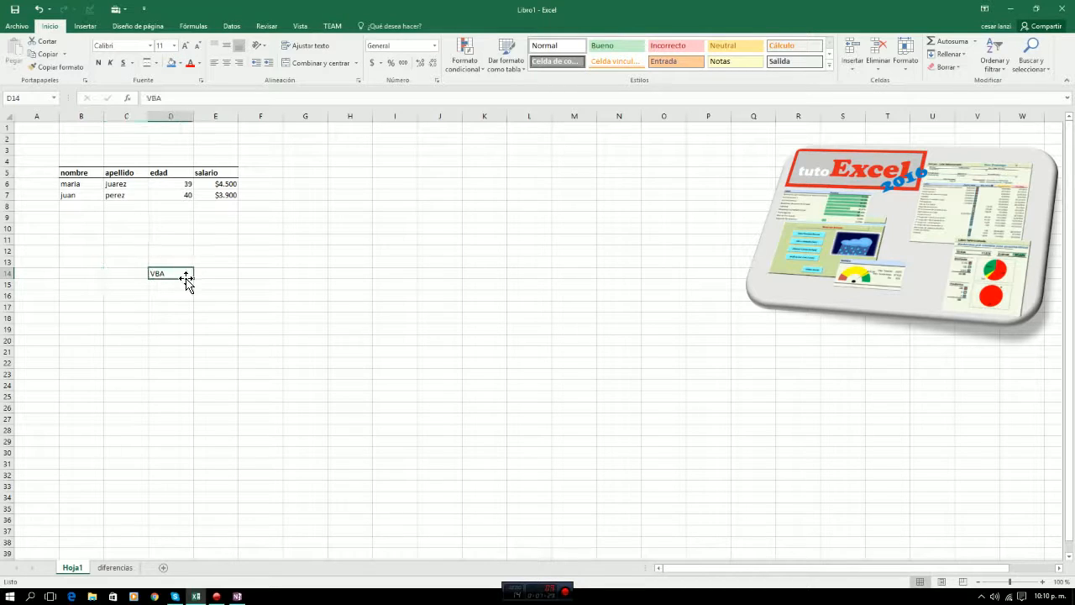
{"action": "key", "text": "Up"}
{"action": "key", "text": "Up"}
{"action": "key", "text": "Up"}
{"action": "key", "text": "Up"}
{"action": "key", "text": "Up"}
{"action": "key", "text": "Left"}
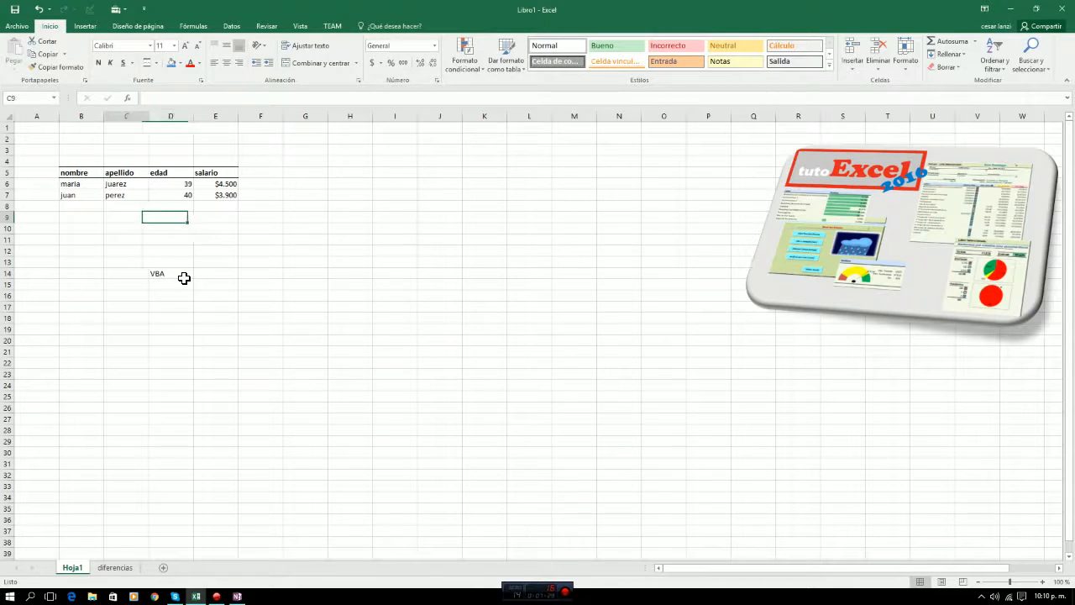
{"action": "key", "text": "Left"}
{"action": "key", "text": "Left"}
{"action": "key", "text": "Right"}
{"action": "key", "text": "Right"}
{"action": "key", "text": "Down"}
{"action": "key", "text": "Down"}
{"action": "key", "text": "Down"}
{"action": "key", "text": "Down"}
{"action": "key", "text": "Down"}
{"action": "key", "text": "Right"}
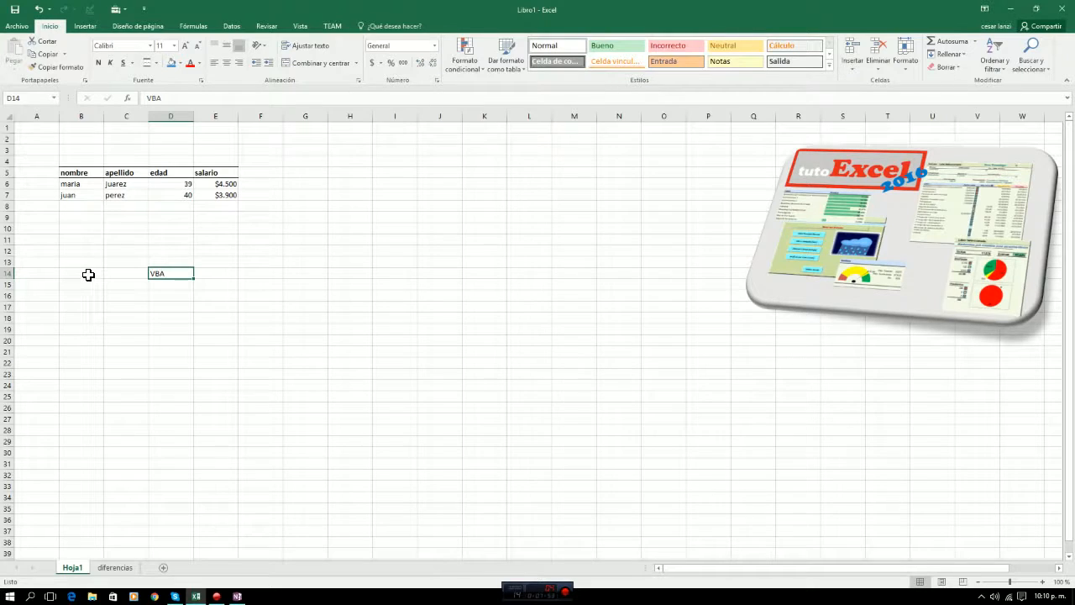
Clear the contents of cells B14:D14.
{"action": "left_click_drag", "start_coordinate": [88, 276], "coordinate": [168, 275]}
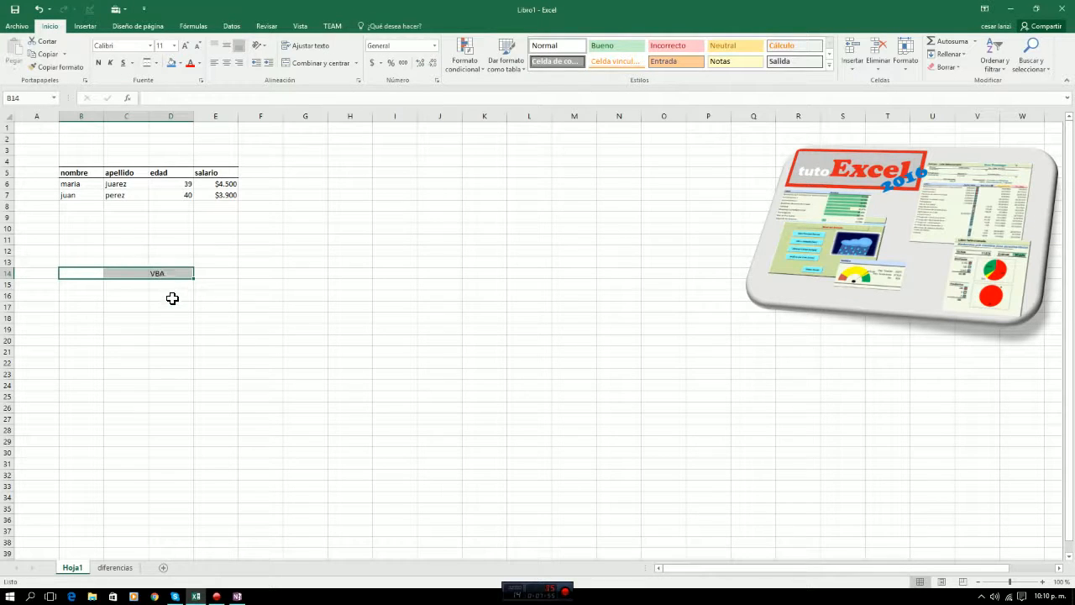
{"action": "key", "text": "Delete"}
Enter the label "formulas" in cell B10 below the table.
{"action": "key", "text": "Up"}
{"action": "key", "text": "Up"}
{"action": "key", "text": "Up"}
{"action": "key", "text": "Up"}
{"action": "key", "text": "Up"}
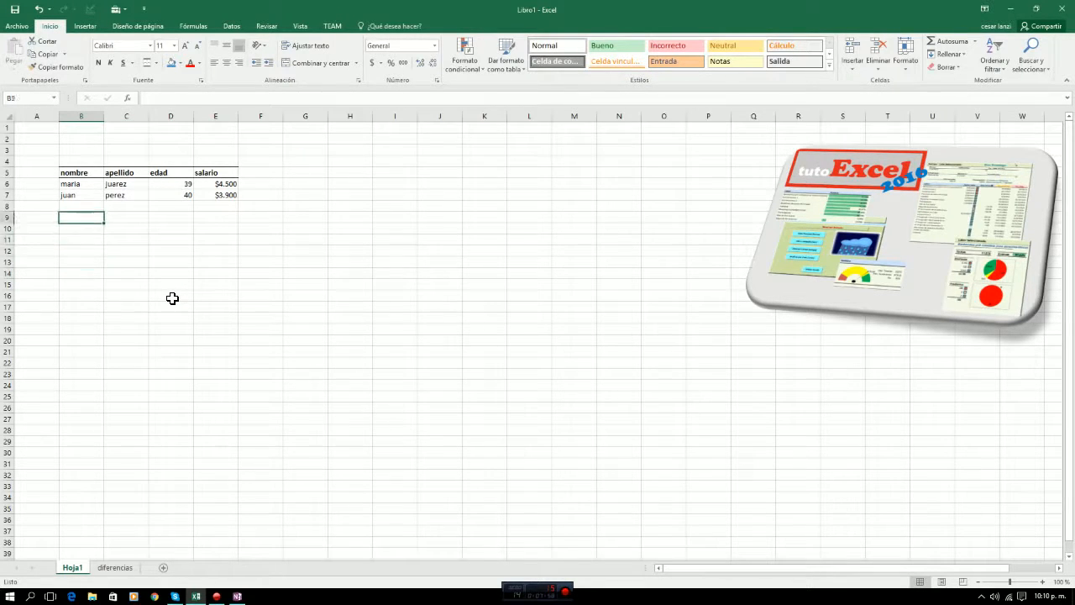
{"action": "key", "text": "Up"}
{"action": "key", "text": "Down"}
{"action": "key", "text": "Down"}
{"action": "key", "text": "Right"}
{"action": "key", "text": "Right"}
{"action": "key", "text": "Right"}
{"action": "key", "text": "Right"}
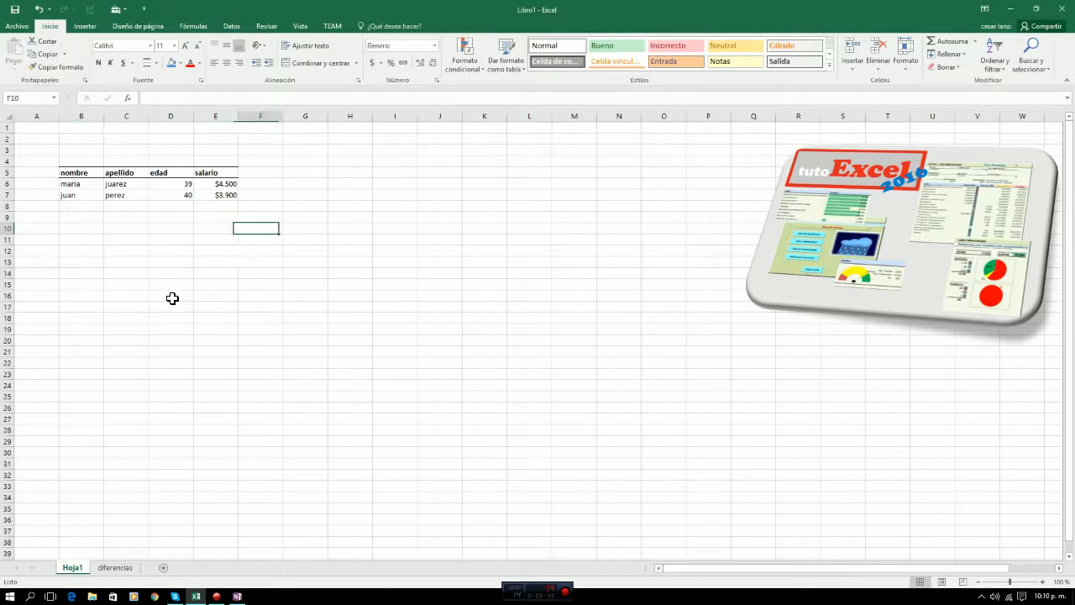
{"action": "key", "text": "Left"}
{"action": "key", "text": "Left"}
{"action": "key", "text": "Left"}
{"action": "key", "text": "Left"}
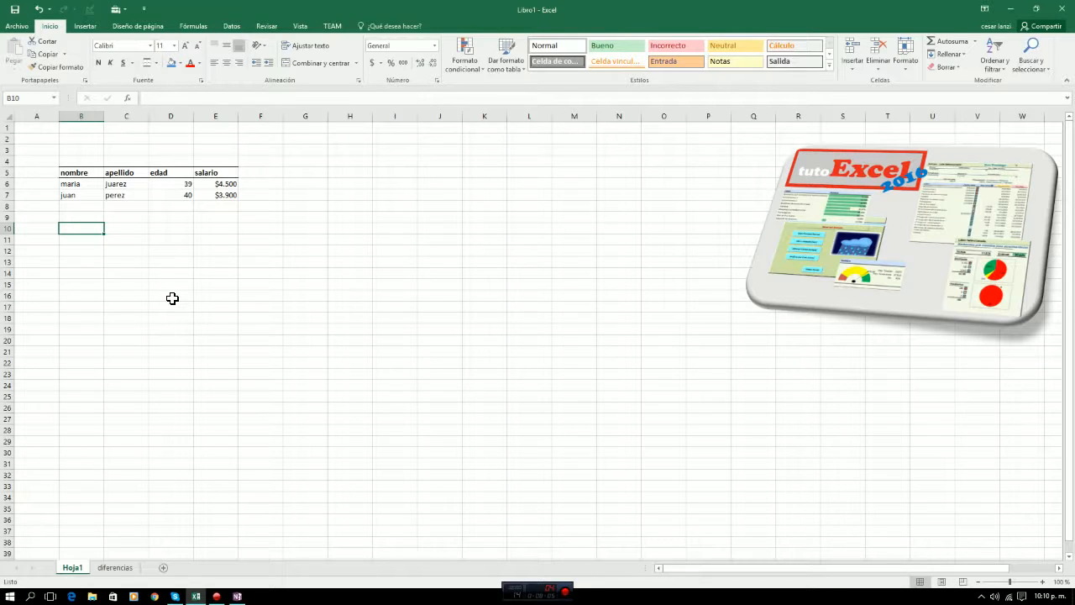
{"action": "type", "text": "form"}
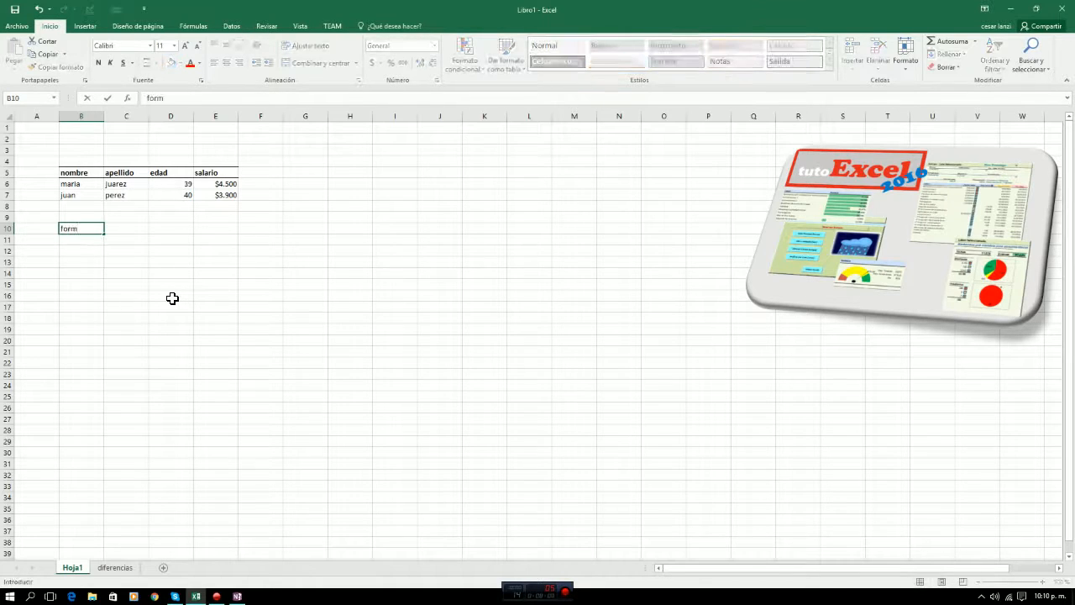
{"action": "type", "text": "ulas"}
{"action": "key", "text": "Return"}
{"action": "key", "text": "Right"}
{"action": "key", "text": "Right"}
{"action": "key", "text": "Right"}
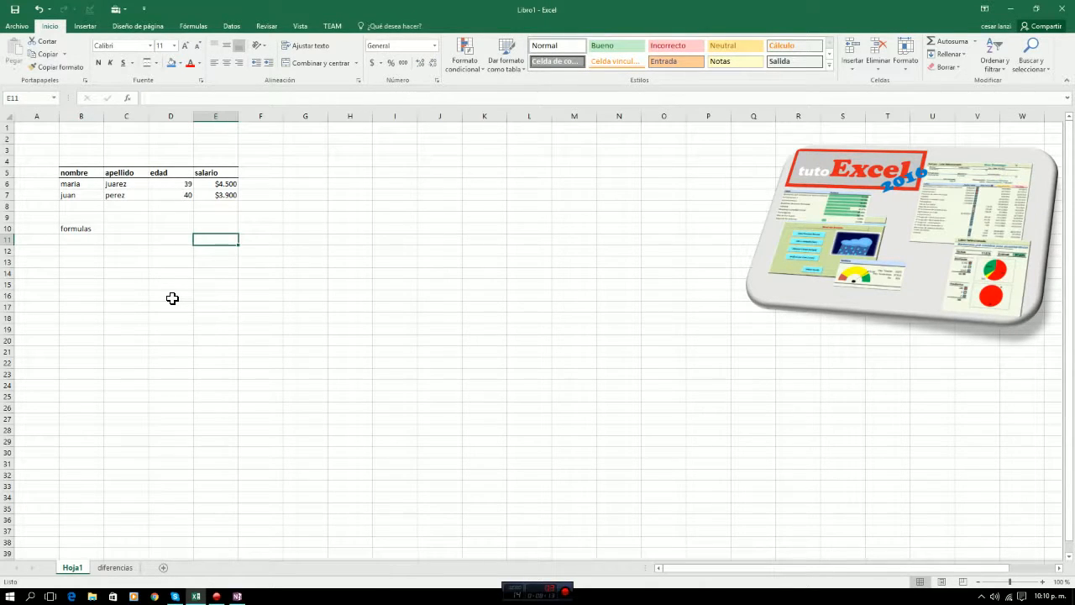
Remove the "formulas" label from cell B10 and enter it in cell G8 instead.
{"action": "key", "text": "Left"}
{"action": "key", "text": "Left"}
{"action": "key", "text": "Left"}
{"action": "key", "text": "Up"}
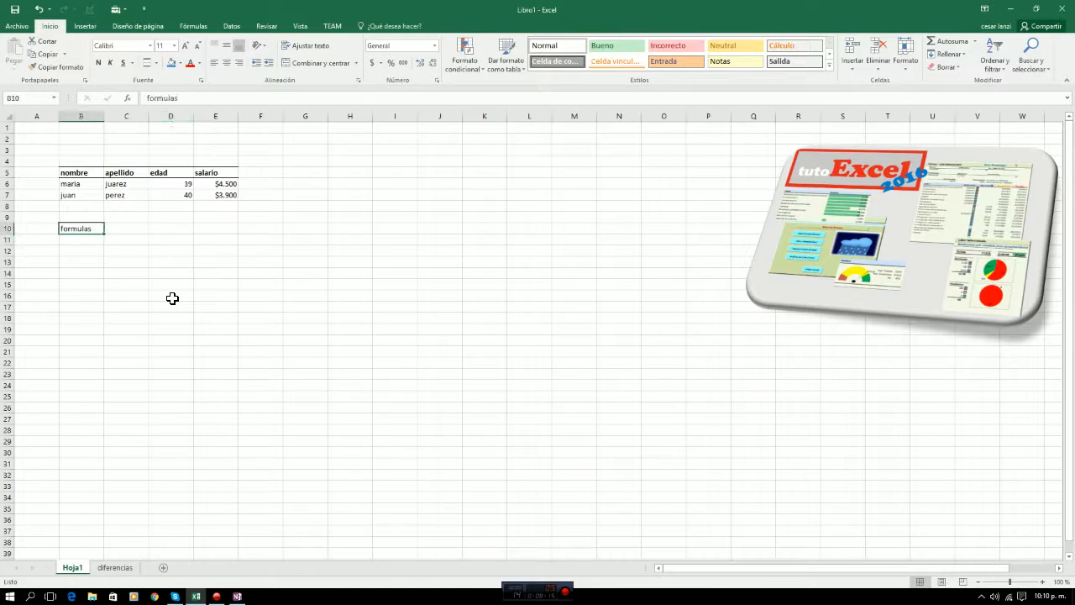
{"action": "key", "text": "Right"}
{"action": "key", "text": "Right"}
{"action": "key", "text": "Right"}
{"action": "key", "text": "Right"}
{"action": "key", "text": "Right"}
{"action": "key", "text": "Up"}
{"action": "key", "text": "Up"}
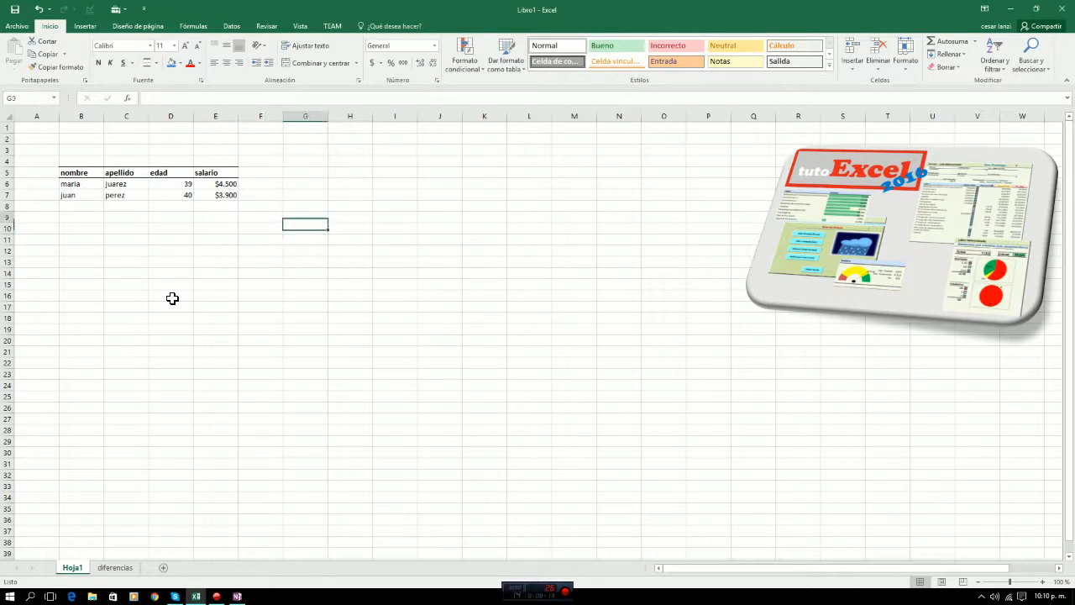
{"action": "type", "text": "formulas"}
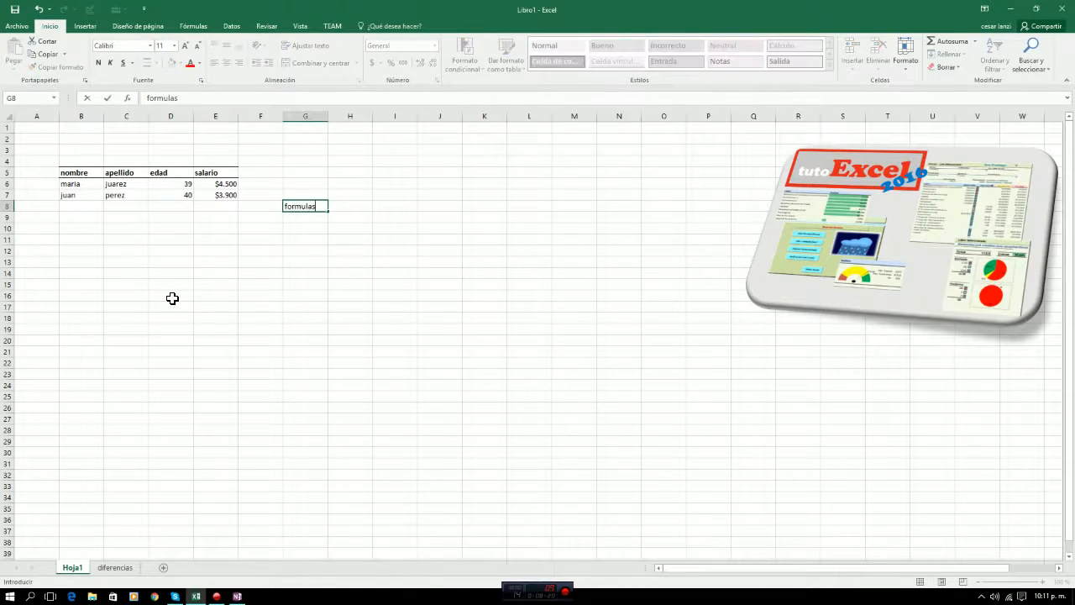
{"action": "key", "text": "Return"}
Add a top and bottom border to cell E16, below the salary column.
{"action": "key", "text": "Left"}
{"action": "key", "text": "Left"}
{"action": "key", "text": "Left"}
{"action": "key", "text": "Left"}
{"action": "key", "text": "Left"}
{"action": "key", "text": "Down"}
{"action": "key", "text": "Down"}
{"action": "key", "text": "Down"}
{"action": "key", "text": "Down"}
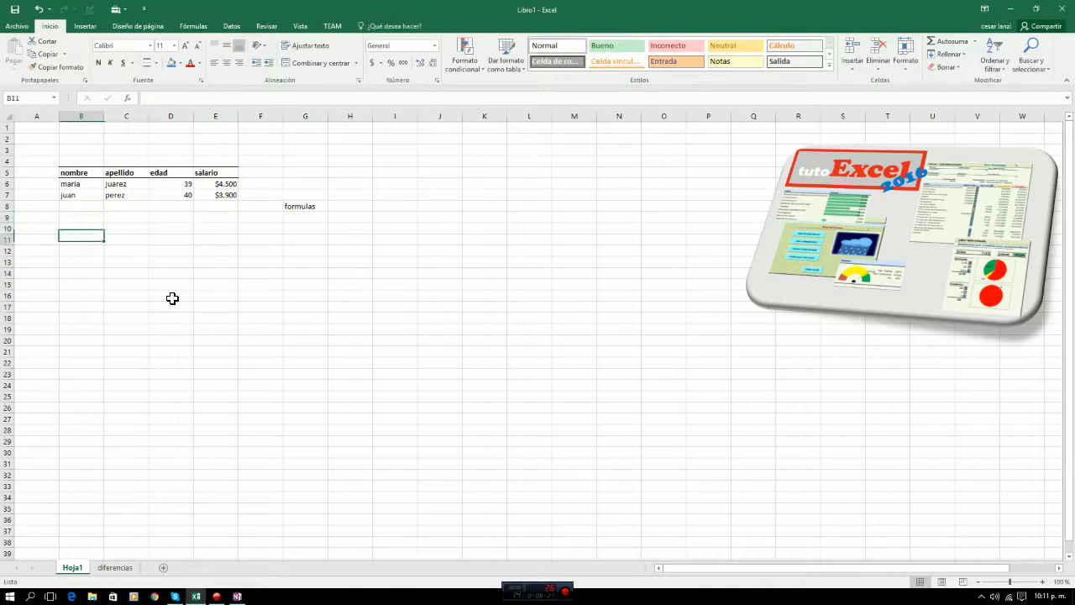
{"action": "key", "text": "Right"}
{"action": "key", "text": "Right"}
{"action": "key", "text": "Right"}
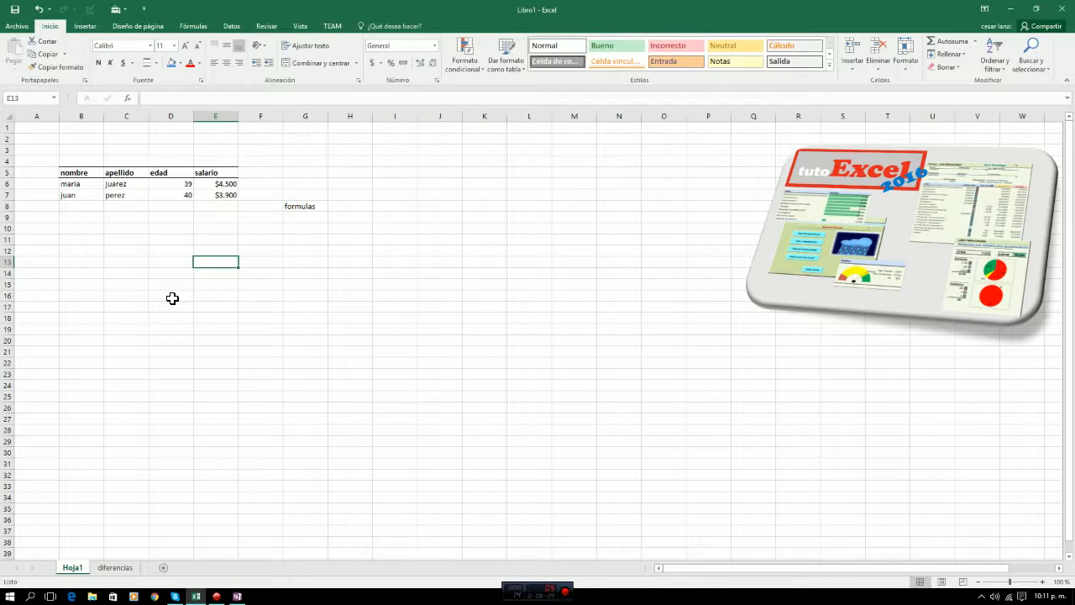
{"action": "key", "text": "Down"}
{"action": "key", "text": "Down"}
{"action": "key", "text": "Down"}
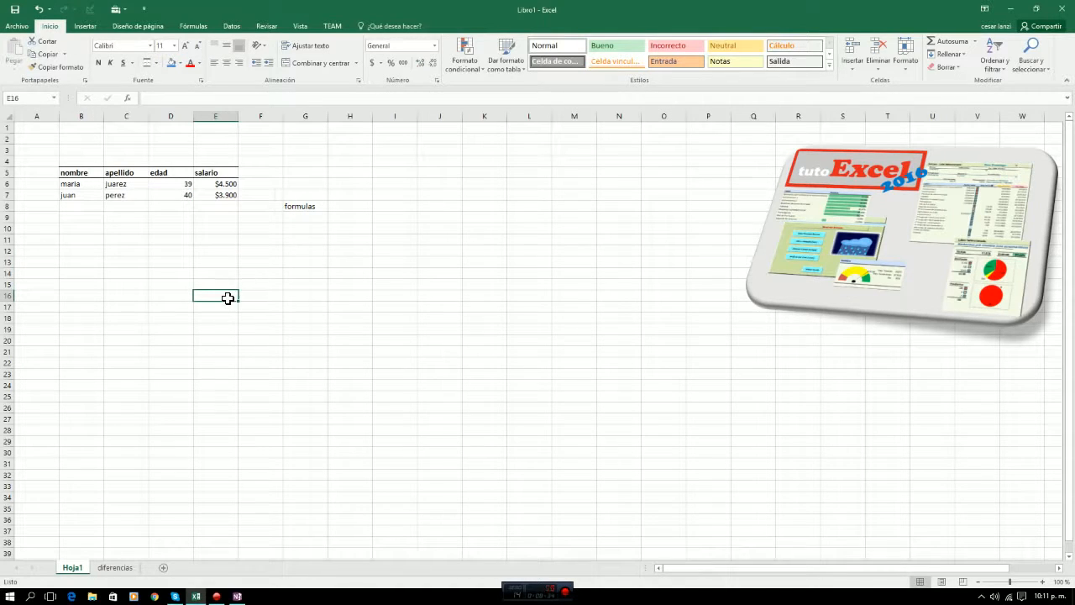
{"action": "left_click", "coordinate": [300, 294]}
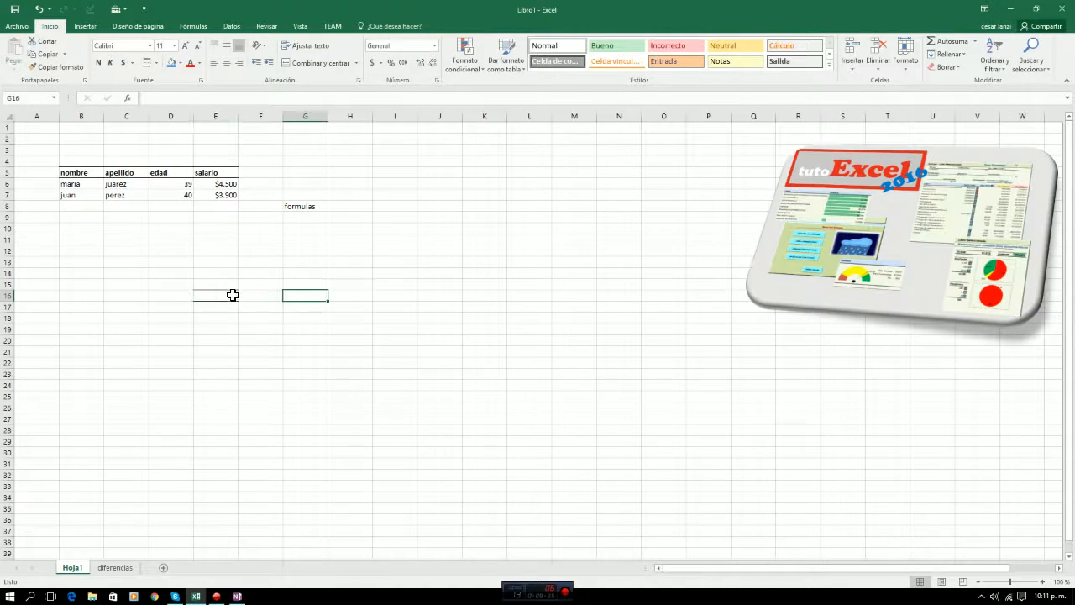
Total the salary column in cell E16 with the formula =SUMA(E6:E14).
{"action": "left_click", "coordinate": [233, 295]}
{"action": "type", "text": "=suma"}
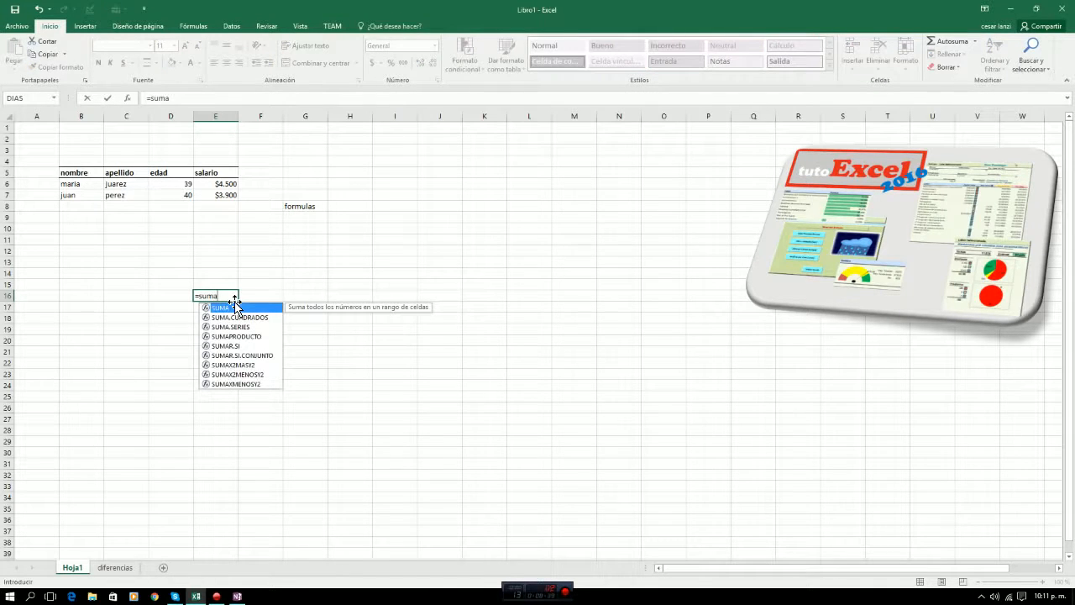
{"action": "type", "text": "("}
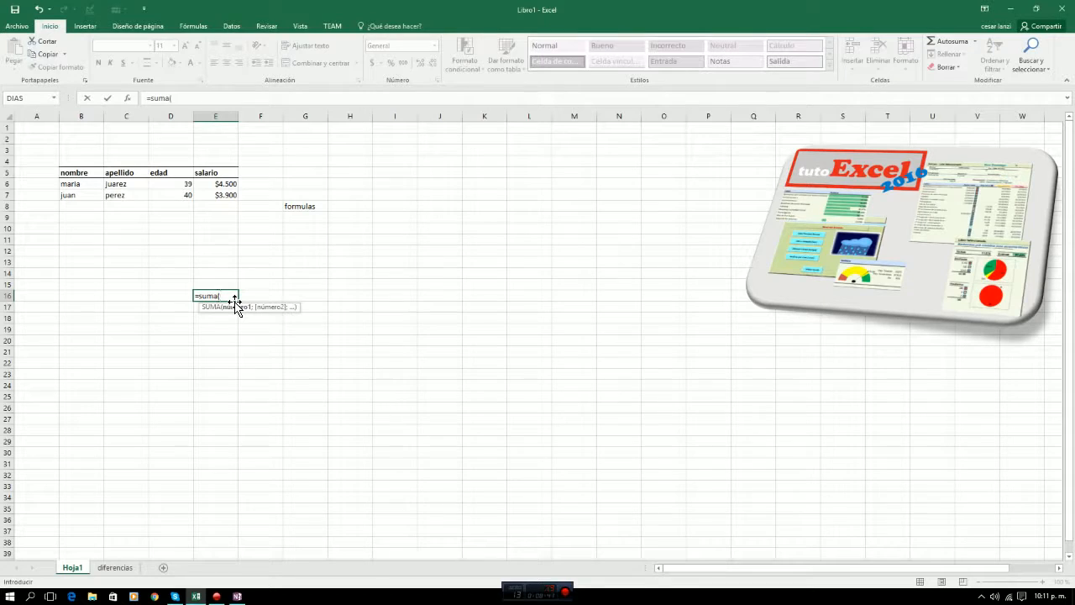
{"action": "key", "text": "Up"}
{"action": "key", "text": "Up"}
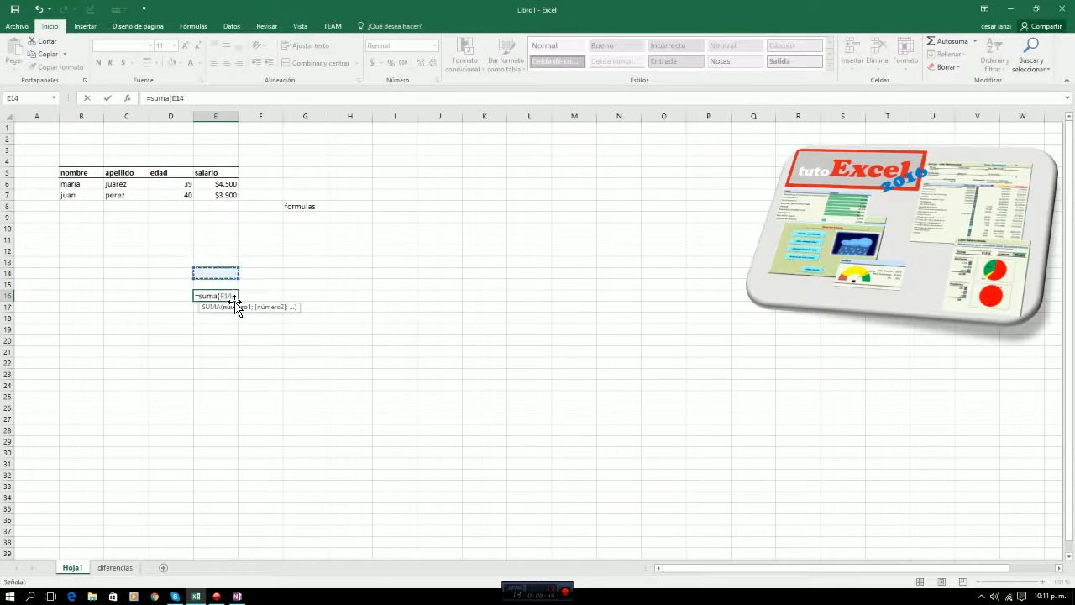
{"action": "key", "text": "shift+Up"}
{"action": "key", "text": "shift+Up"}
{"action": "key", "text": "shift+Up"}
{"action": "key", "text": "shift+Up"}
{"action": "key", "text": "shift+Up"}
{"action": "key", "text": "shift+Up"}
{"action": "key", "text": "shift+Up"}
{"action": "key", "text": "shift+Up"}
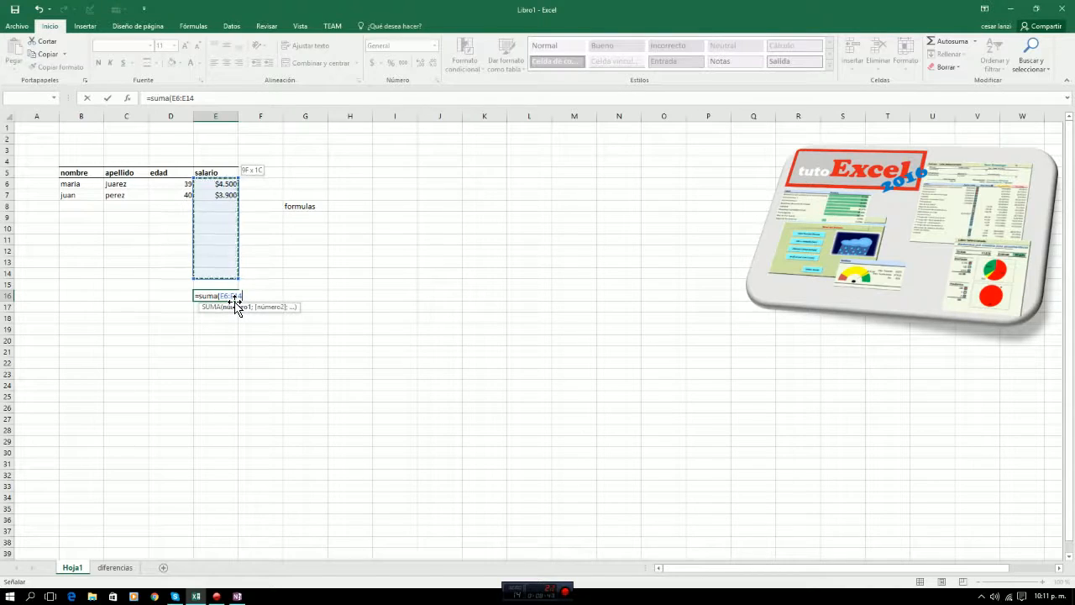
{"action": "key", "text": "shift+Down"}
{"action": "key", "text": "shift+Down"}
{"action": "key", "text": "shift+Down"}
{"action": "key", "text": "shift+Up"}
{"action": "key", "text": "shift+Up"}
{"action": "key", "text": "shift+Up"}
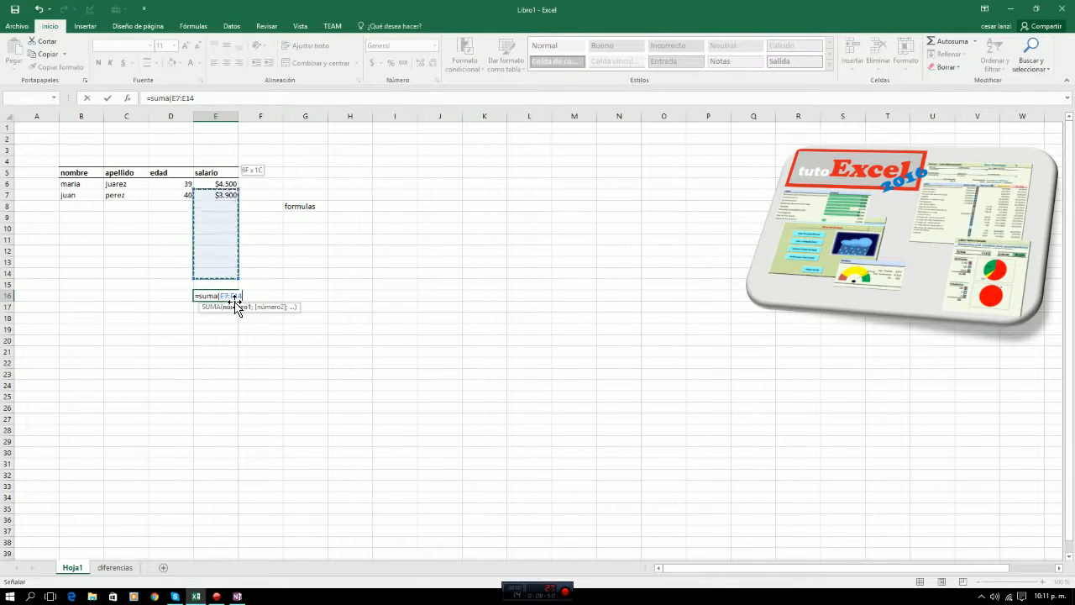
{"action": "key", "text": "shift+Down"}
{"action": "key", "text": "shift+Down"}
{"action": "key", "text": "shift+Up"}
{"action": "key", "text": "shift+Up"}
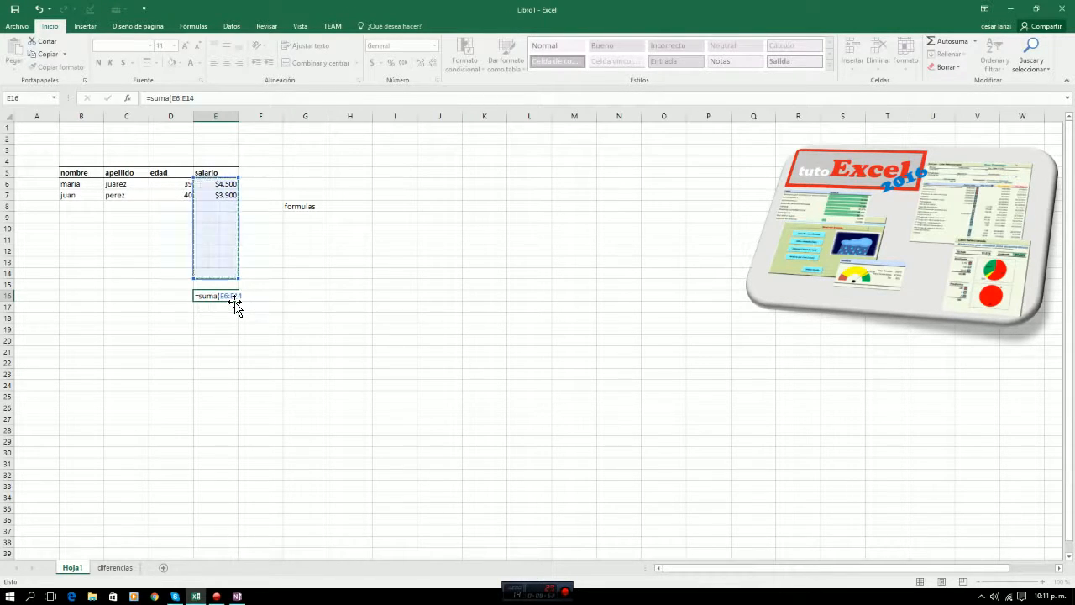
{"action": "key", "text": "Return"}
{"action": "key", "text": "Up"}
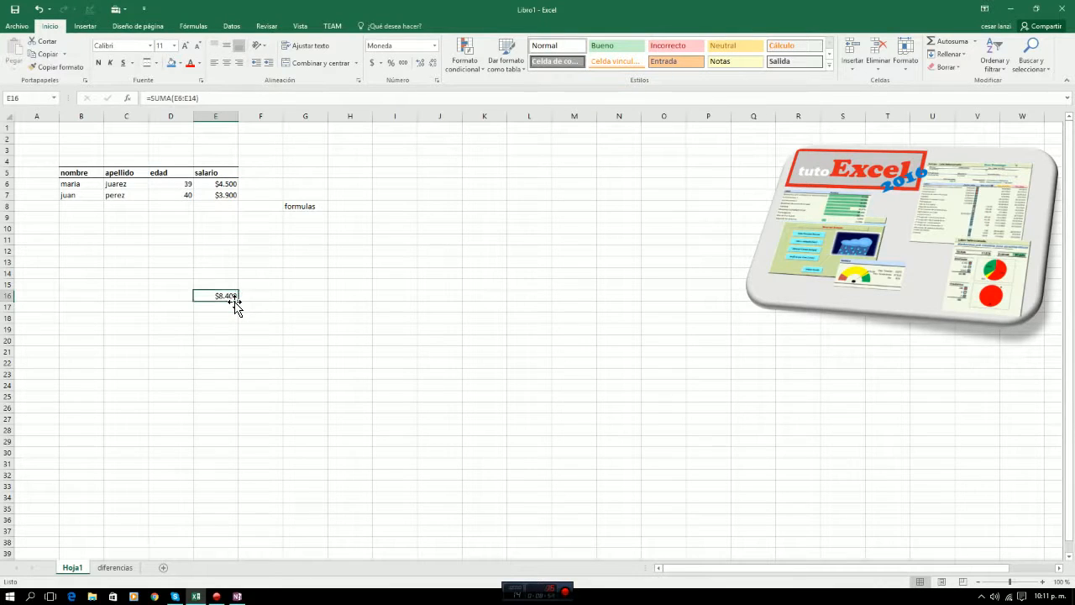
{"action": "key", "text": "shift+Left"}
{"action": "key", "text": "shift+Right"}
Enter the third person's given name and surname in cells B8 and C8.
{"action": "key", "text": "Up"}
{"action": "key", "text": "Up"}
{"action": "key", "text": "Up"}
{"action": "key", "text": "Up"}
{"action": "key", "text": "Up"}
{"action": "key", "text": "Up"}
{"action": "key", "text": "Up"}
{"action": "key", "text": "Up"}
{"action": "key", "text": "Up"}
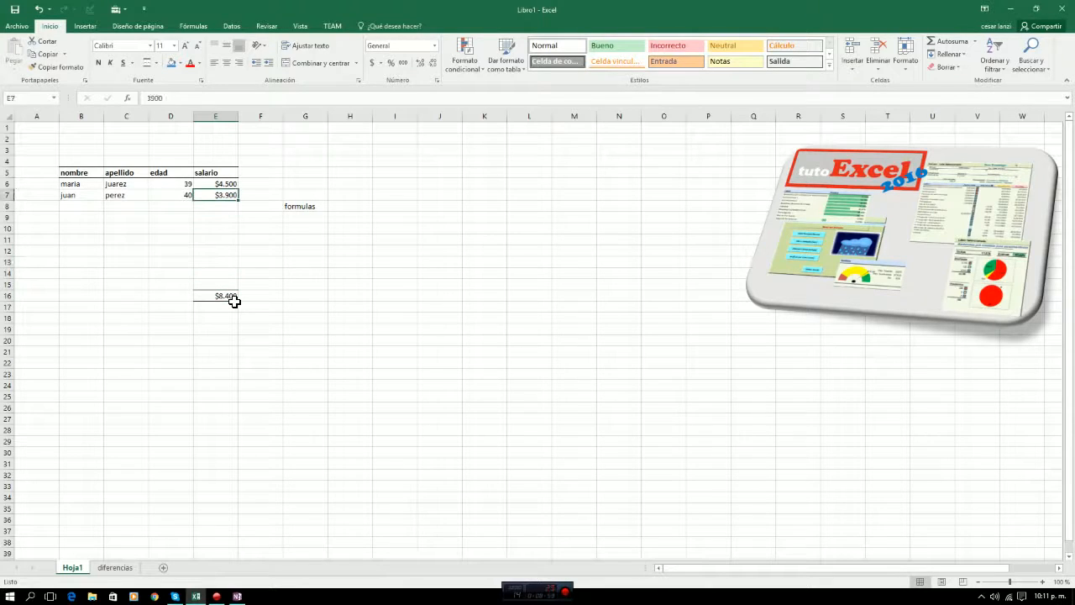
{"action": "key", "text": "Left"}
{"action": "key", "text": "Down"}
{"action": "key", "text": "Left"}
{"action": "key", "text": "Left"}
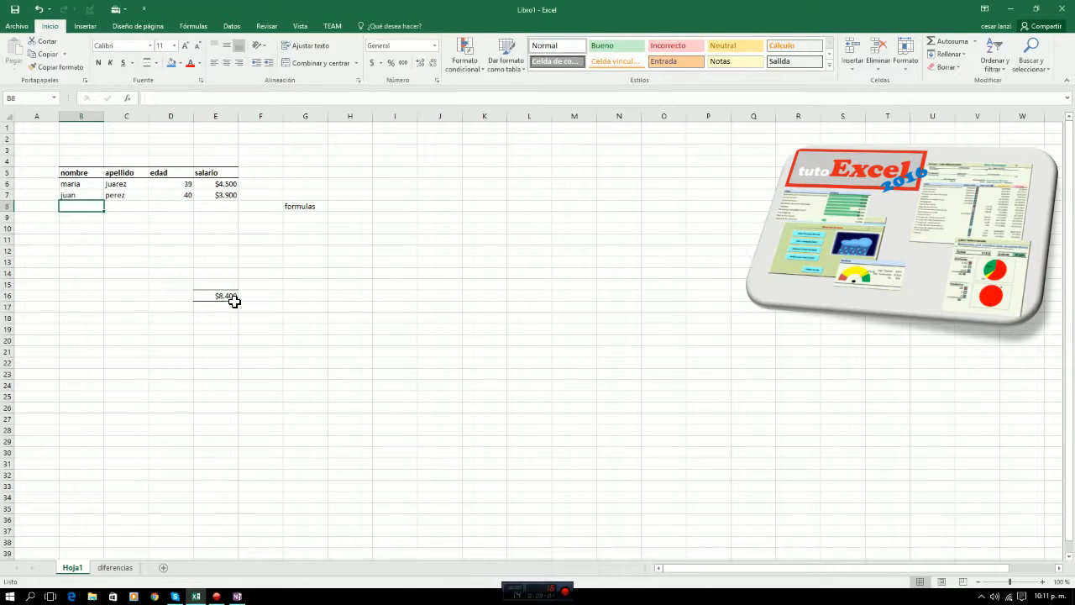
{"action": "type", "text": "mariano"}
{"action": "key", "text": "Tab"}
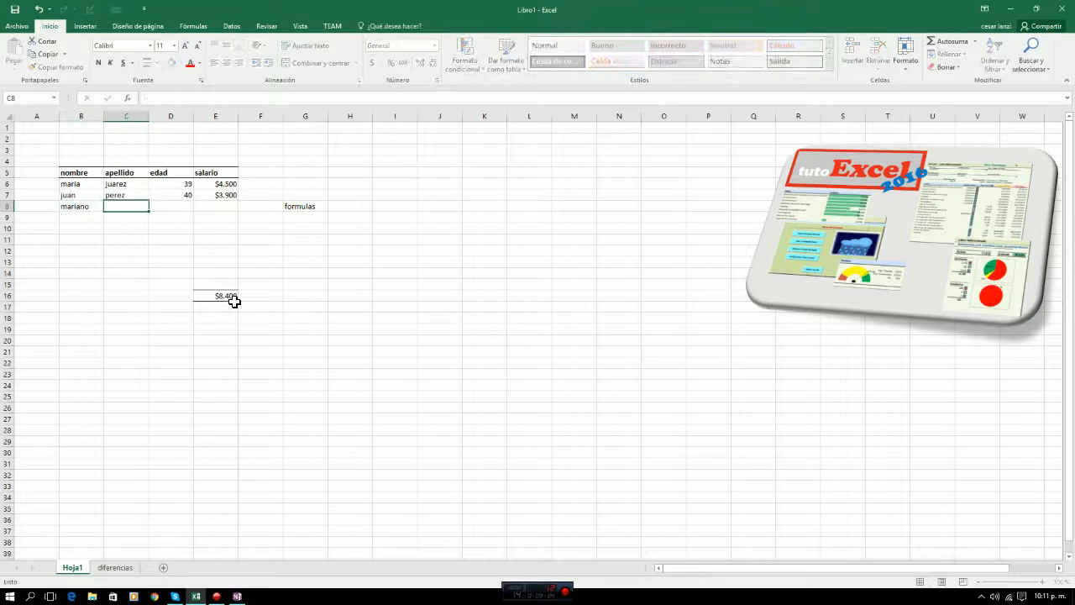
{"action": "type", "text": "p"}
{"action": "key", "text": "Return"}
{"action": "key", "text": "Up"}
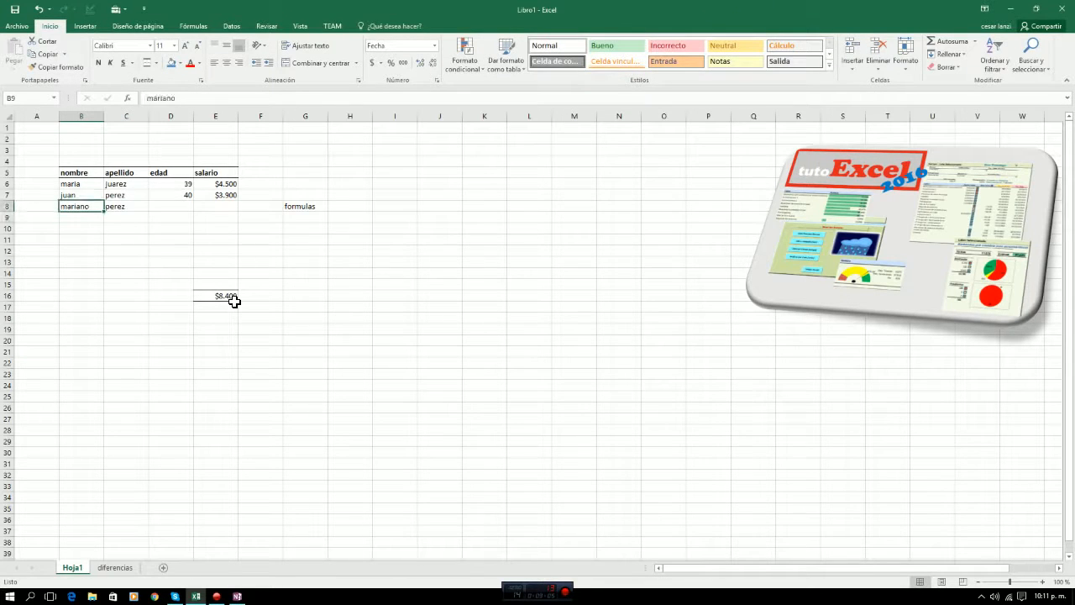
Enter the third person's age, 39, in cell D8.
{"action": "key", "text": "Right"}
{"action": "key", "text": "Right"}
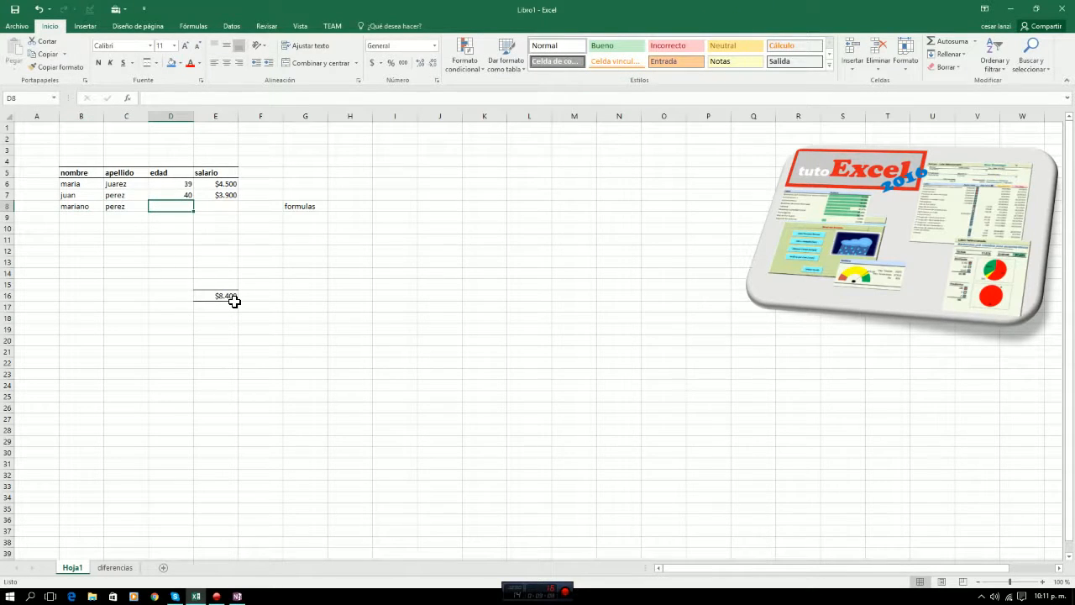
{"action": "type", "text": "39"}
{"action": "key", "text": "Return"}
{"action": "key", "text": "Up"}
Enter the third person's salary in cell E8 as $5.400, with currency formatting.
{"action": "key", "text": "Right"}
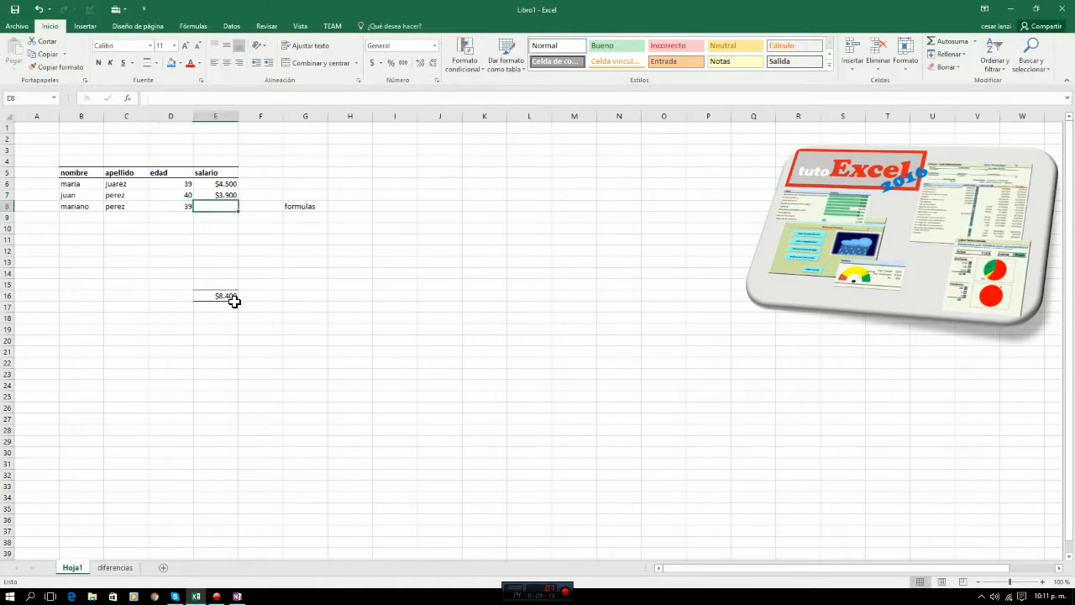
{"action": "type", "text": "5400"}
{"action": "key", "text": "Return"}
{"action": "key", "text": "Up"}
{"action": "type", "text": "$5.400"}
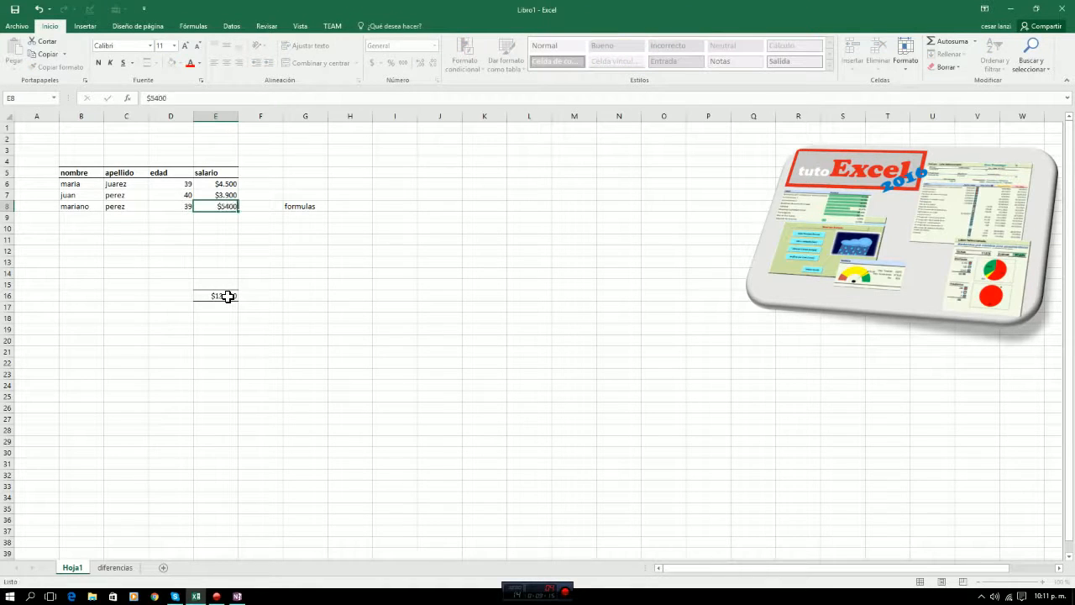
{"action": "key", "text": "Return"}
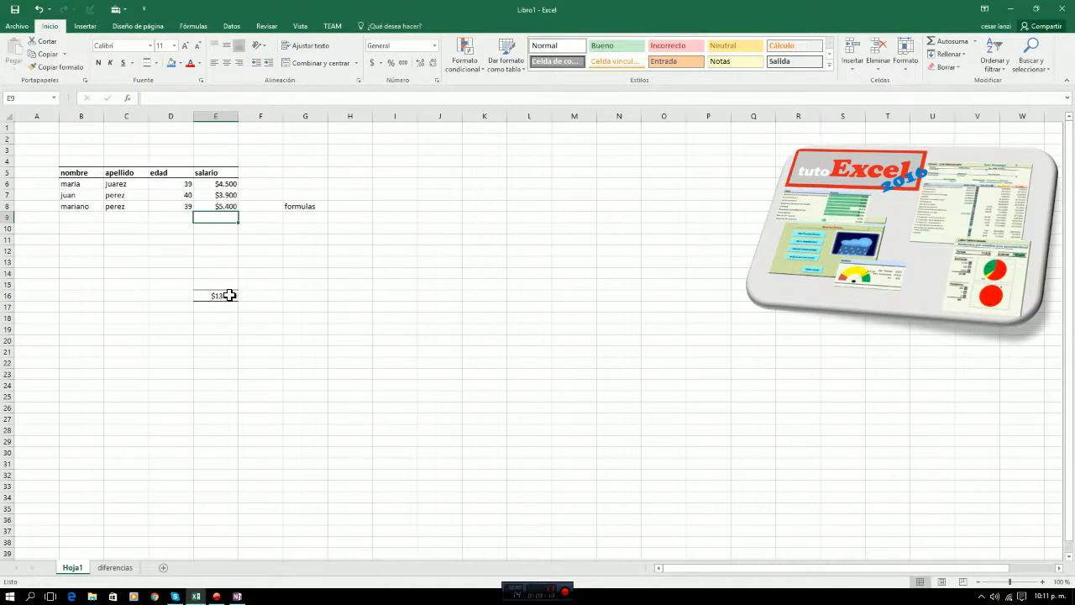
Review the SUMA formula in cell E16 and highlight the cells it covers, E6:E14.
{"action": "left_click", "coordinate": [226, 296]}
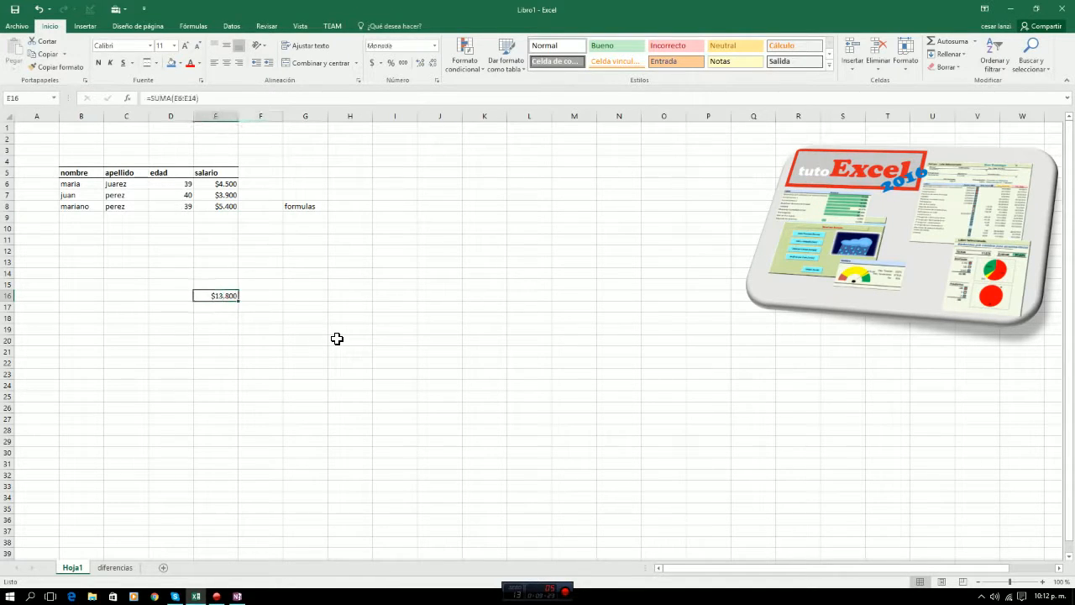
{"action": "key", "text": "Up"}
{"action": "key", "text": "Up"}
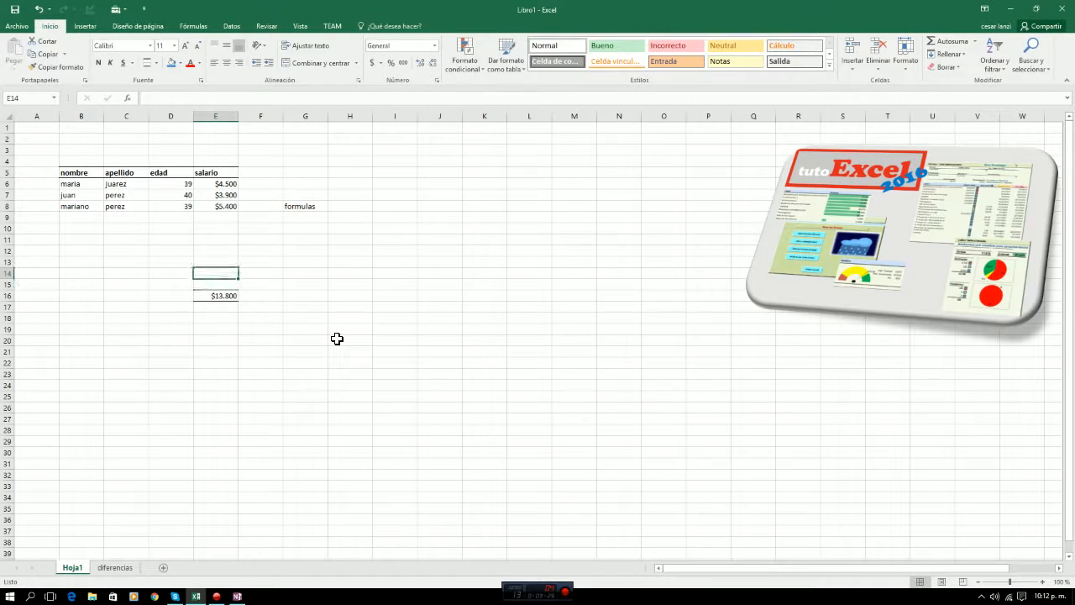
{"action": "key", "text": "Down"}
{"action": "key", "text": "Down"}
{"action": "key", "text": "Down"}
{"action": "key", "text": "Up"}
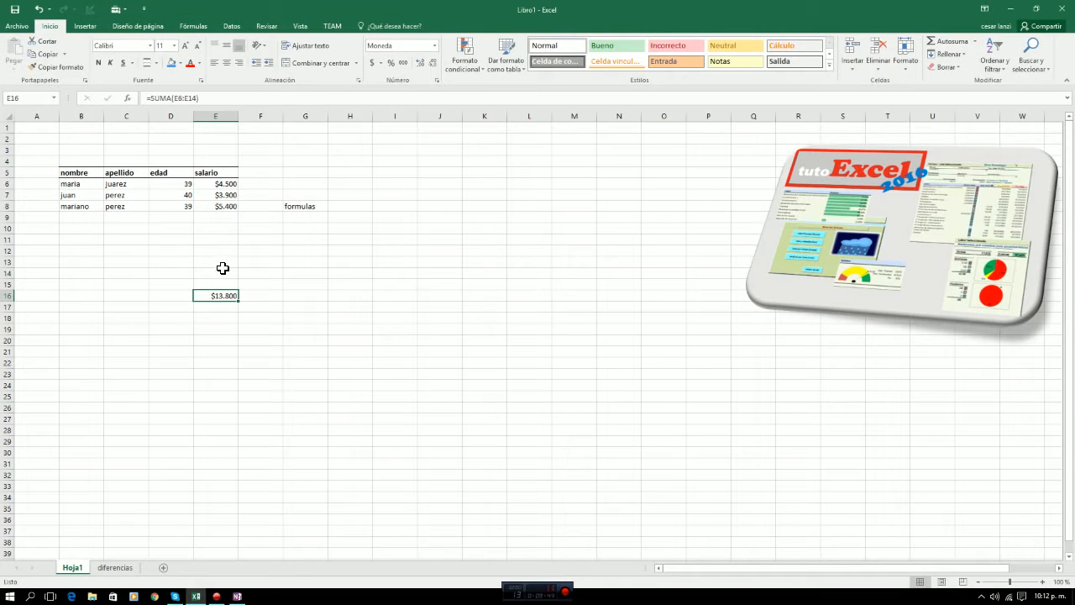
{"action": "left_click", "coordinate": [216, 185]}
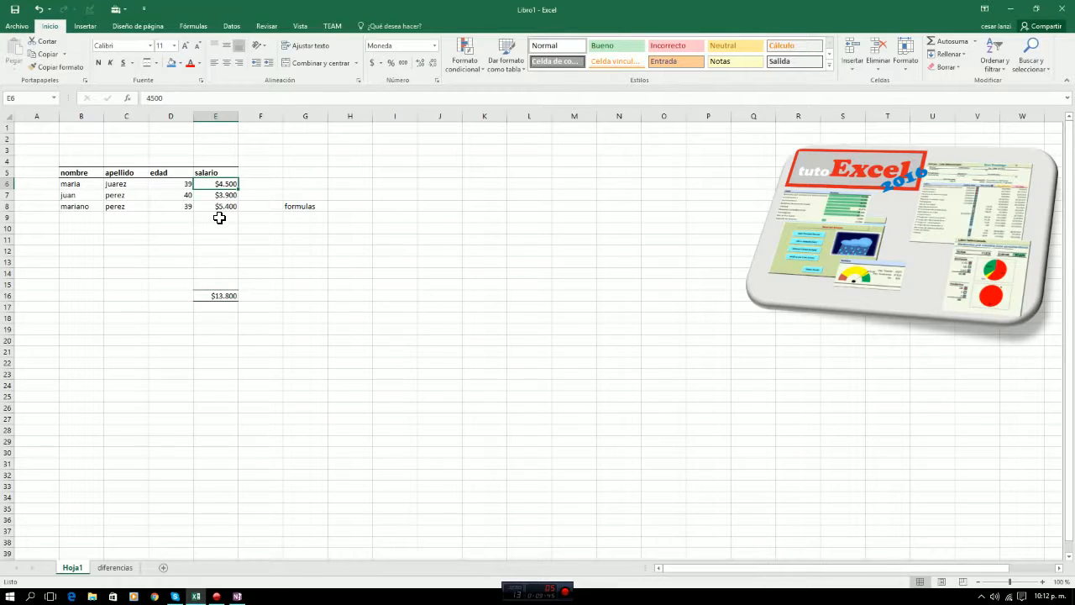
{"action": "key", "text": "shift+Down"}
{"action": "key", "text": "shift+Down"}
{"action": "key", "text": "shift+Down"}
{"action": "key", "text": "shift+Down"}
{"action": "key", "text": "shift+Down"}
{"action": "key", "text": "shift+Down"}
{"action": "key", "text": "shift+Down"}
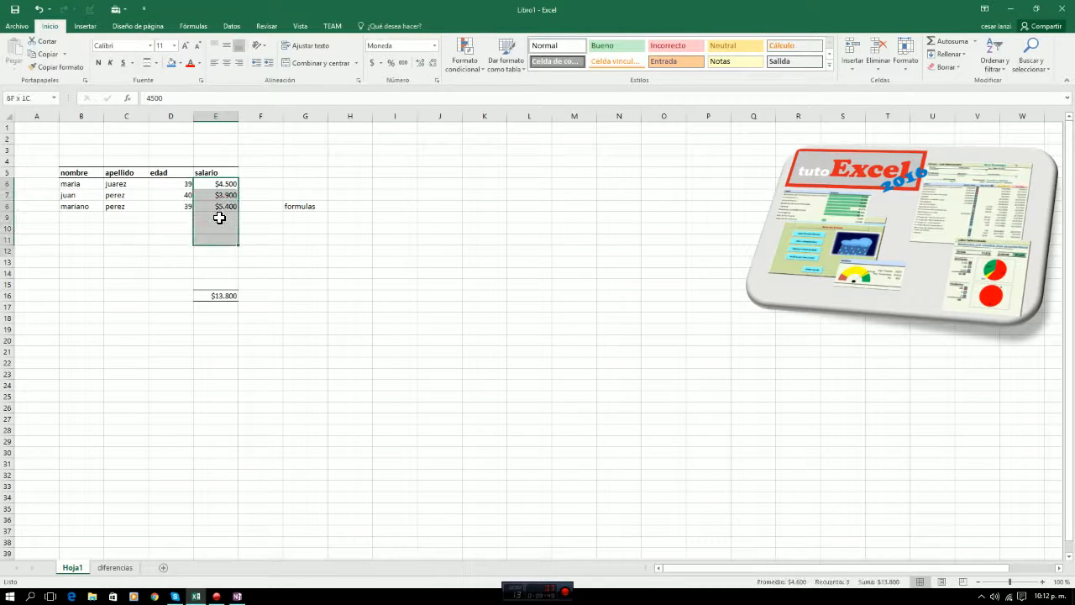
{"action": "key", "text": "shift+Down"}
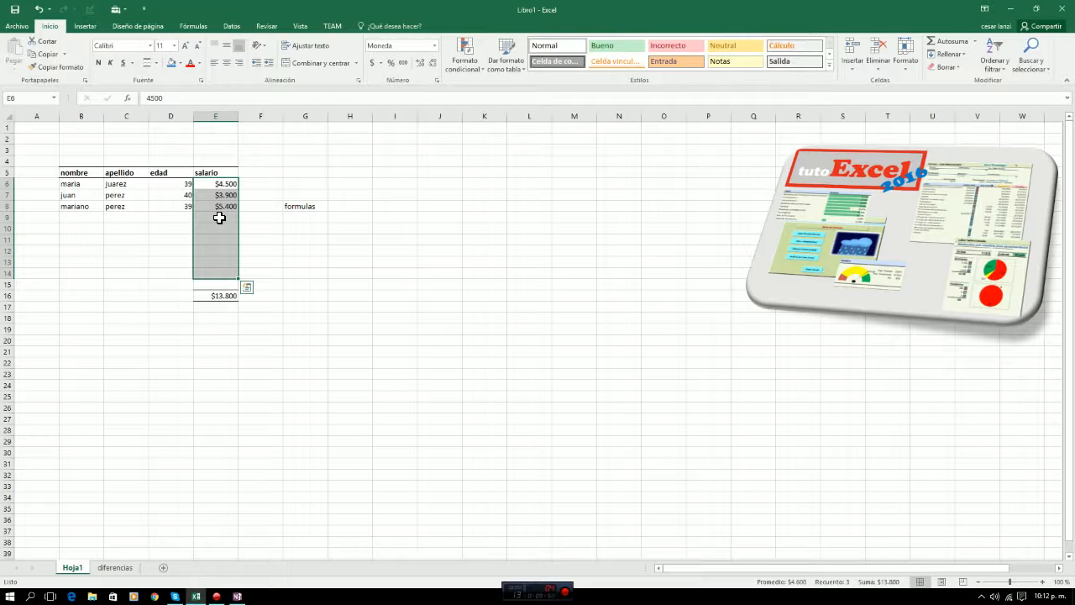
{"action": "key", "text": "Down"}
{"action": "key", "text": "Down"}
{"action": "key", "text": "Down"}
{"action": "key", "text": "Down"}
{"action": "key", "text": "Down"}
{"action": "key", "text": "Down"}
{"action": "key", "text": "Down"}
{"action": "key", "text": "Down"}
{"action": "key", "text": "Down"}
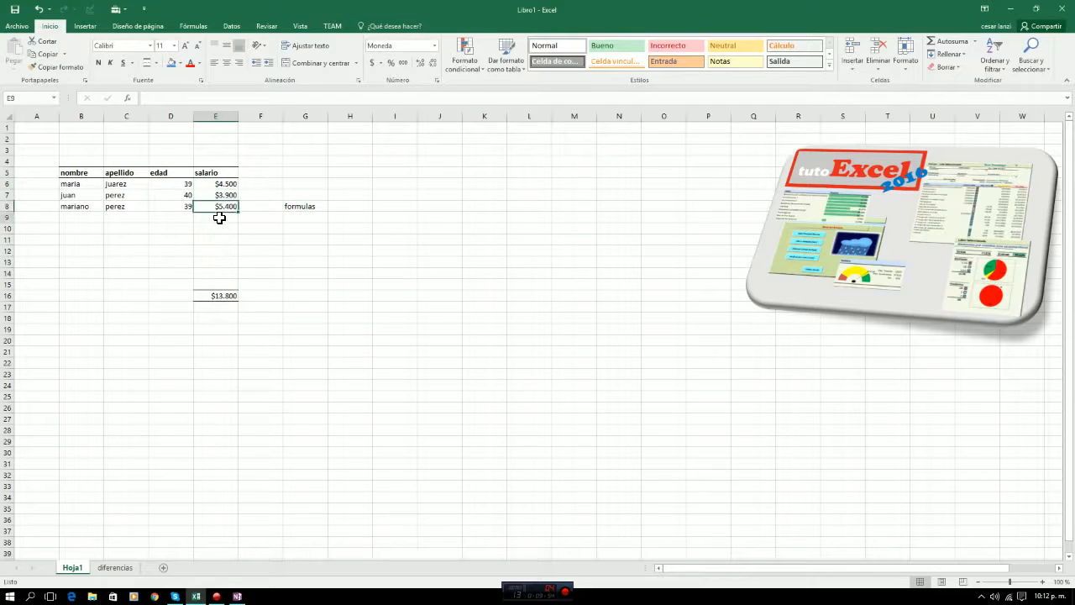
{"action": "key", "text": "Left"}
{"action": "key", "text": "Left"}
{"action": "key", "text": "Left"}
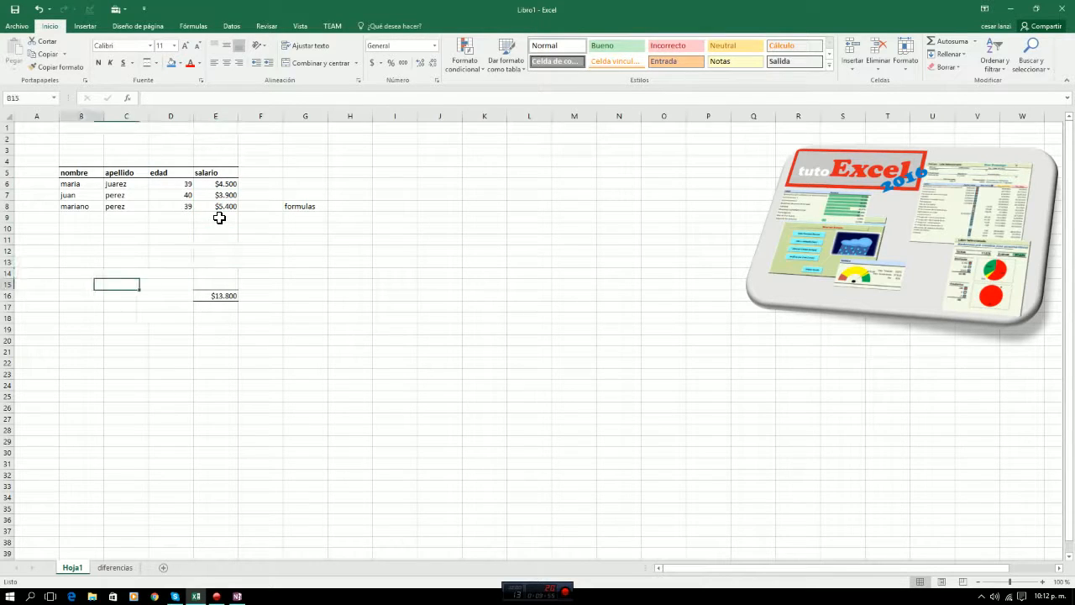
{"action": "key", "text": "Right"}
{"action": "key", "text": "Right"}
{"action": "key", "text": "Right"}
{"action": "key", "text": "Left"}
{"action": "key", "text": "Left"}
{"action": "key", "text": "Left"}
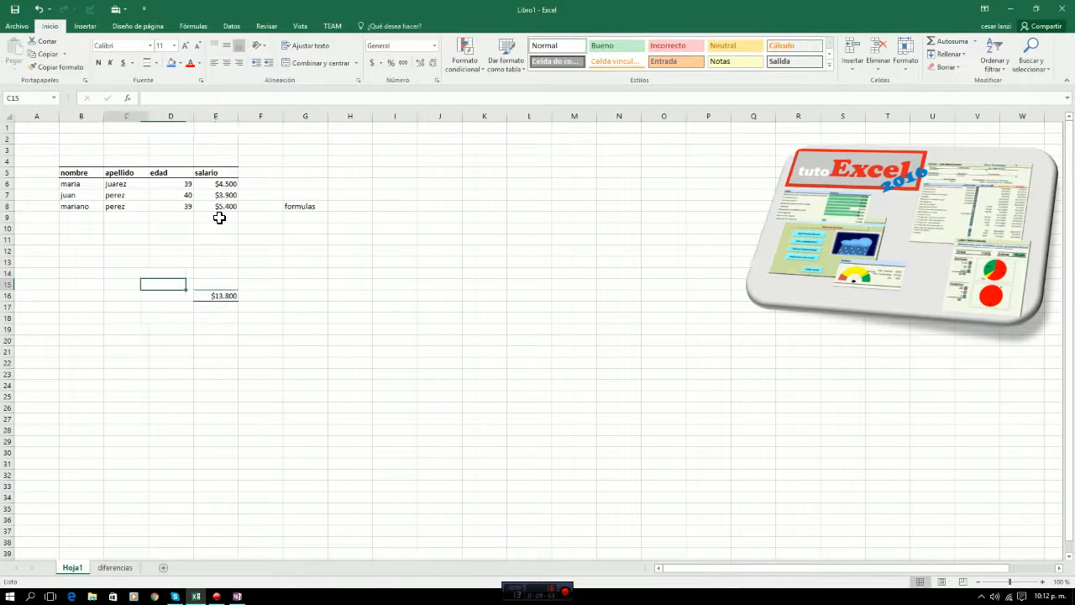
Try entering 4500 in cell E15, just outside the summed range, and clear that cell again.
{"action": "key", "text": "Right"}
{"action": "key", "text": "Right"}
{"action": "key", "text": "Right"}
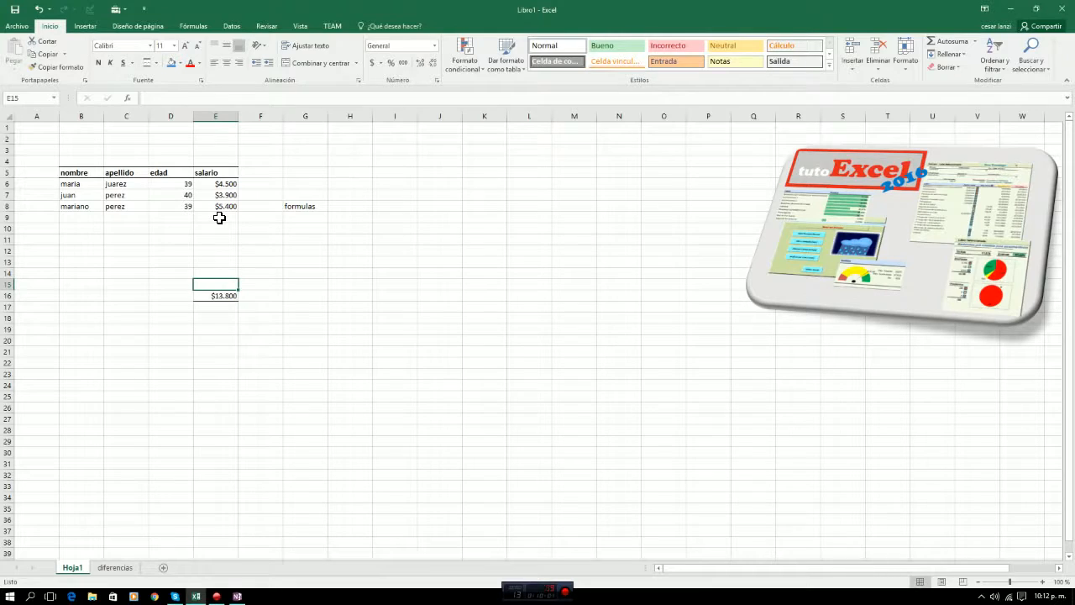
{"action": "type", "text": "4500"}
{"action": "key", "text": "Return"}
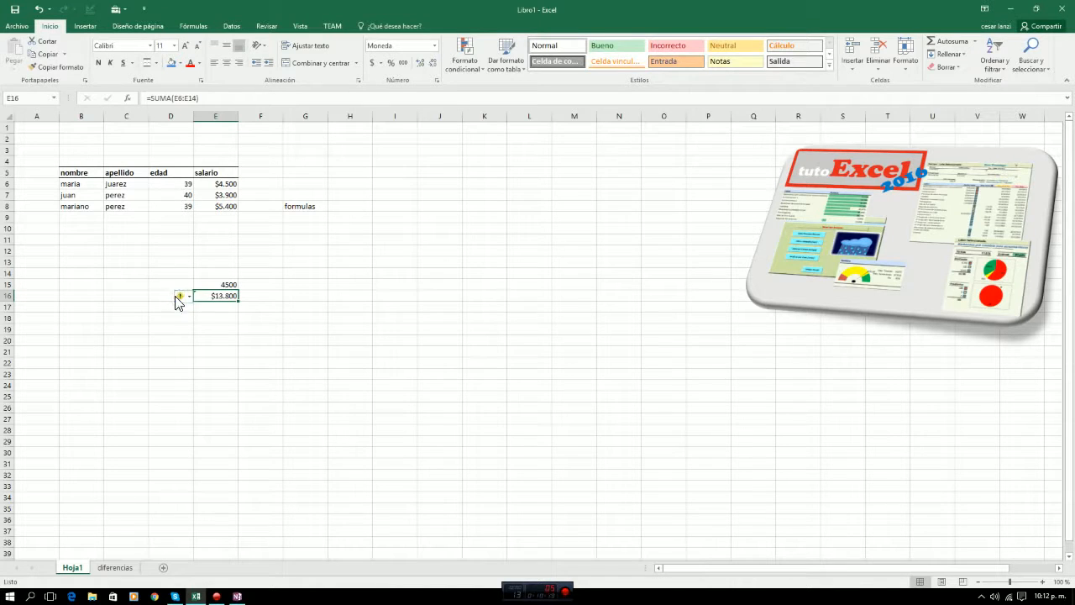
{"action": "mouse_move", "coordinate": [179, 300]}
{"action": "left_click", "coordinate": [230, 285]}
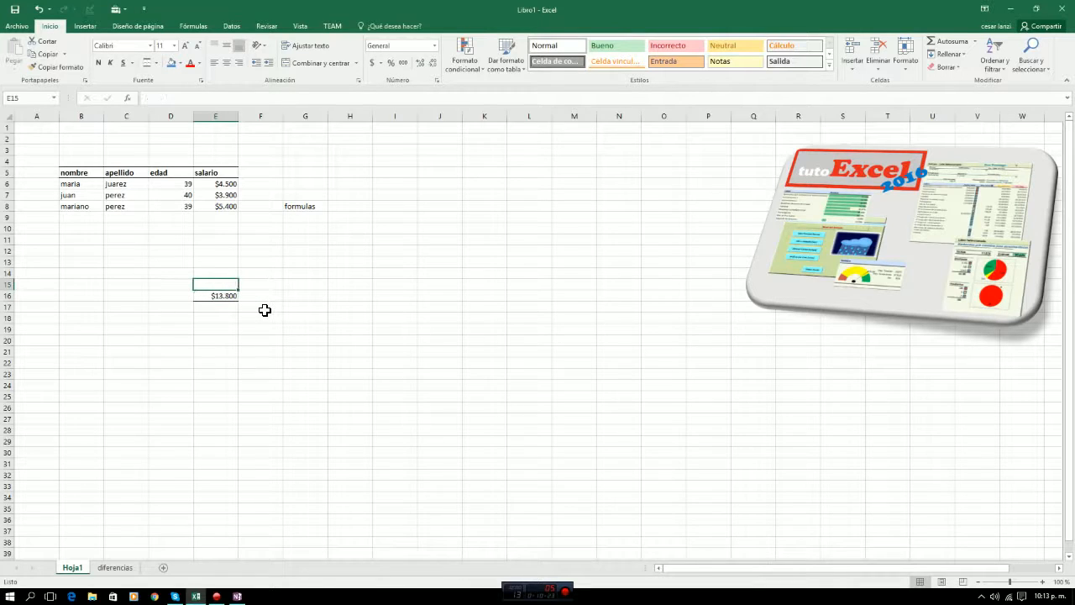
Select the salary cells E6:E14 again to examine which range the total adds up.
{"action": "key", "text": "Up"}
{"action": "key", "text": "Up"}
{"action": "key", "text": "Up"}
{"action": "key", "text": "Up"}
{"action": "key", "text": "Up"}
{"action": "key", "text": "Up"}
{"action": "key", "text": "Up"}
{"action": "key", "text": "Up"}
{"action": "key", "text": "Up"}
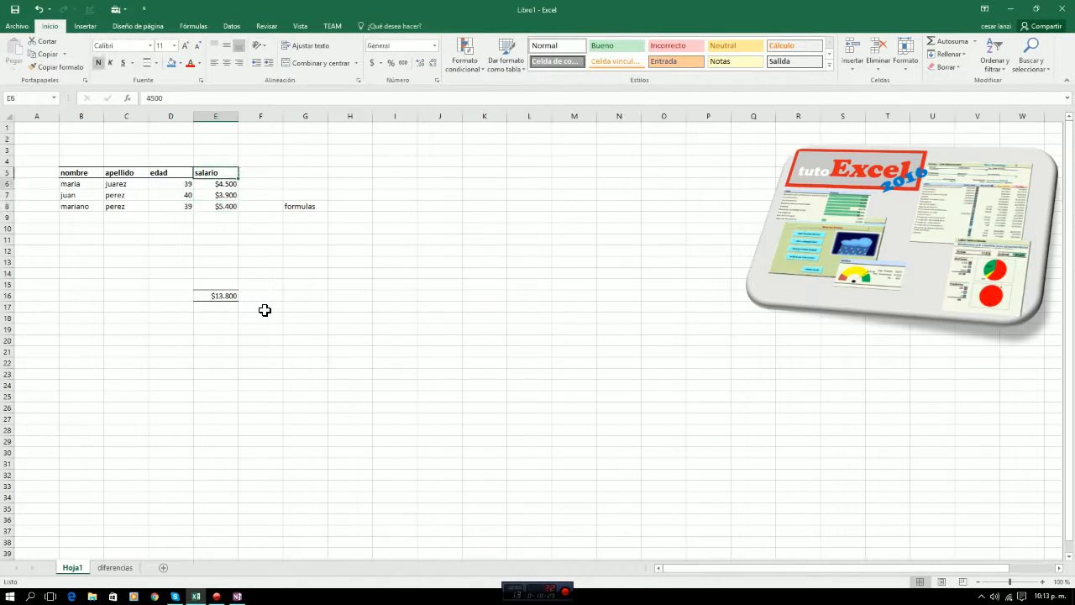
{"action": "key", "text": "shift+Down"}
{"action": "key", "text": "shift+Down"}
{"action": "key", "text": "shift+Down"}
{"action": "key", "text": "shift+Down"}
{"action": "key", "text": "shift+Down"}
{"action": "key", "text": "shift+Down"}
{"action": "key", "text": "shift+Down"}
{"action": "key", "text": "shift+Down"}
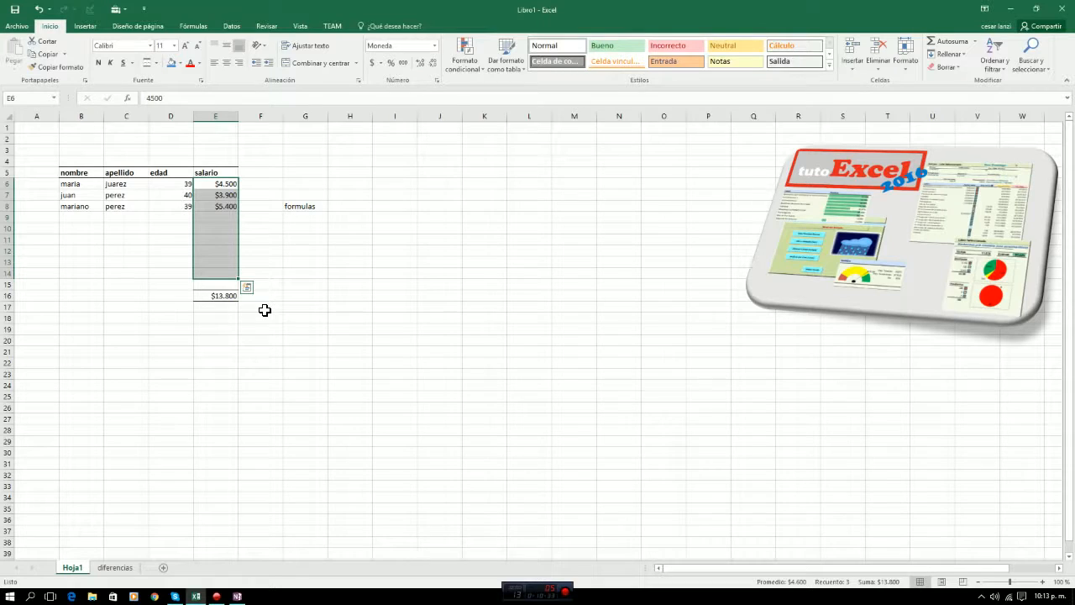
Move the salary total from cell E16 down to cell E32.
{"action": "left_click", "coordinate": [220, 294]}
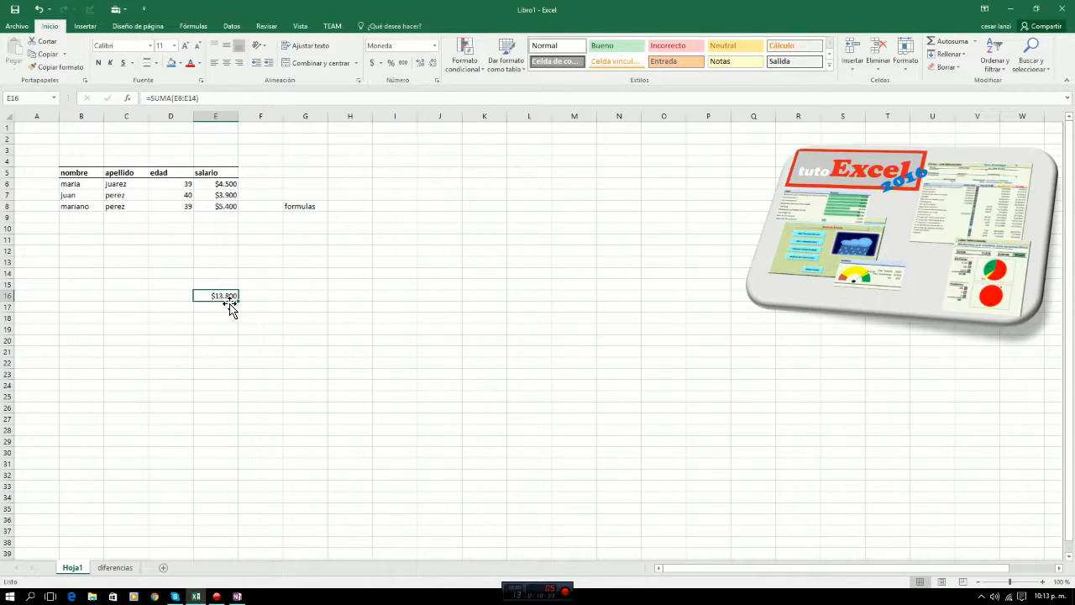
{"action": "left_click_drag", "start_coordinate": [222, 303], "coordinate": [215, 477]}
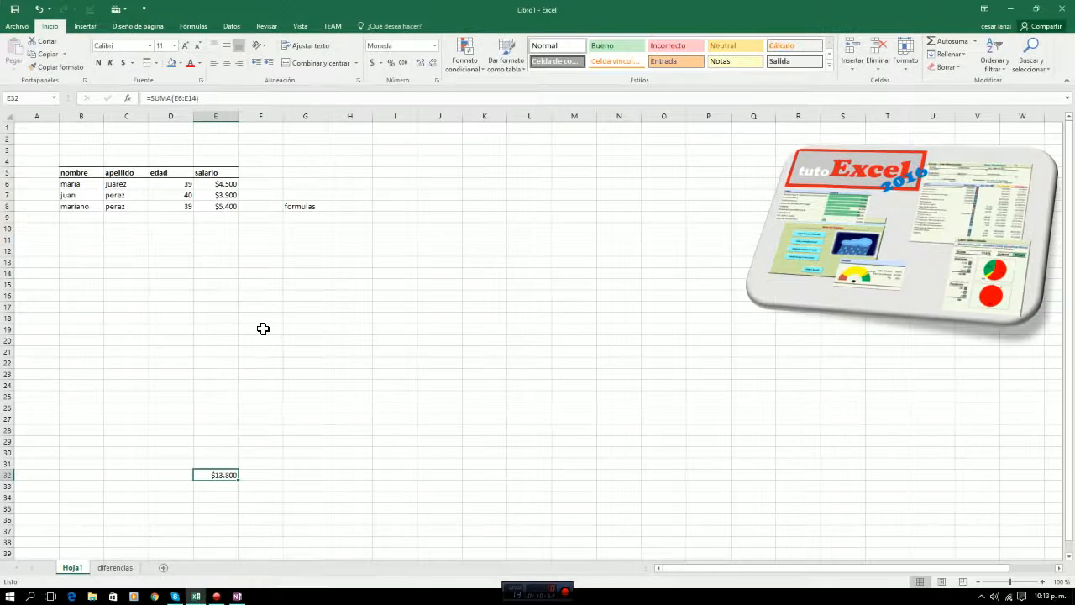
Write the range e6:e14 as a large red on-screen annotation and dismiss it.
{"action": "left_click_drag", "start_coordinate": [268, 340], "coordinate": [268, 387]}
{"action": "type", "text": "e6"}
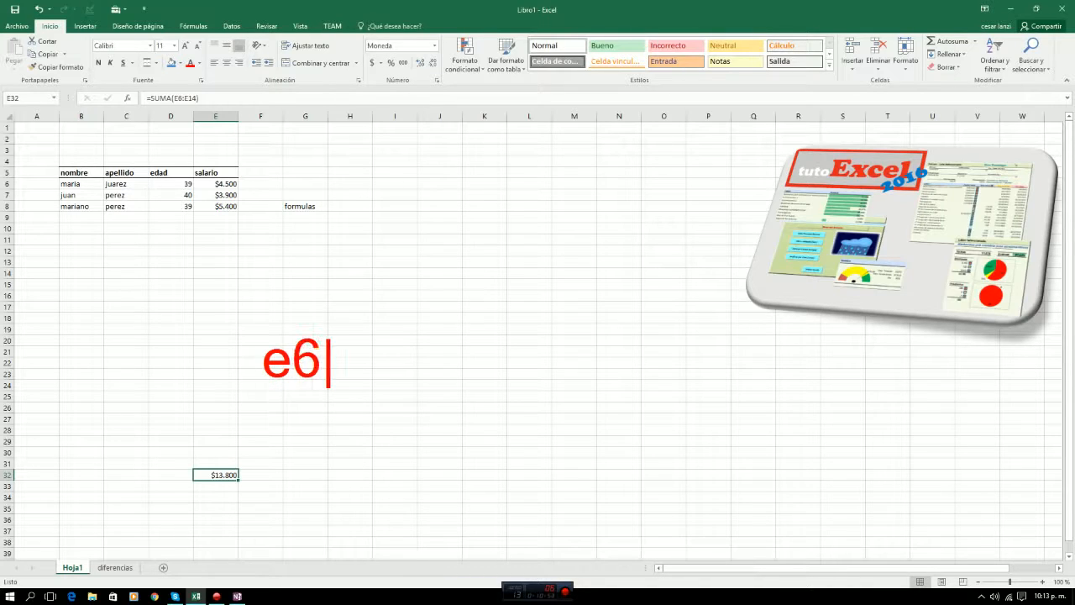
{"action": "type", "text": ":e"}
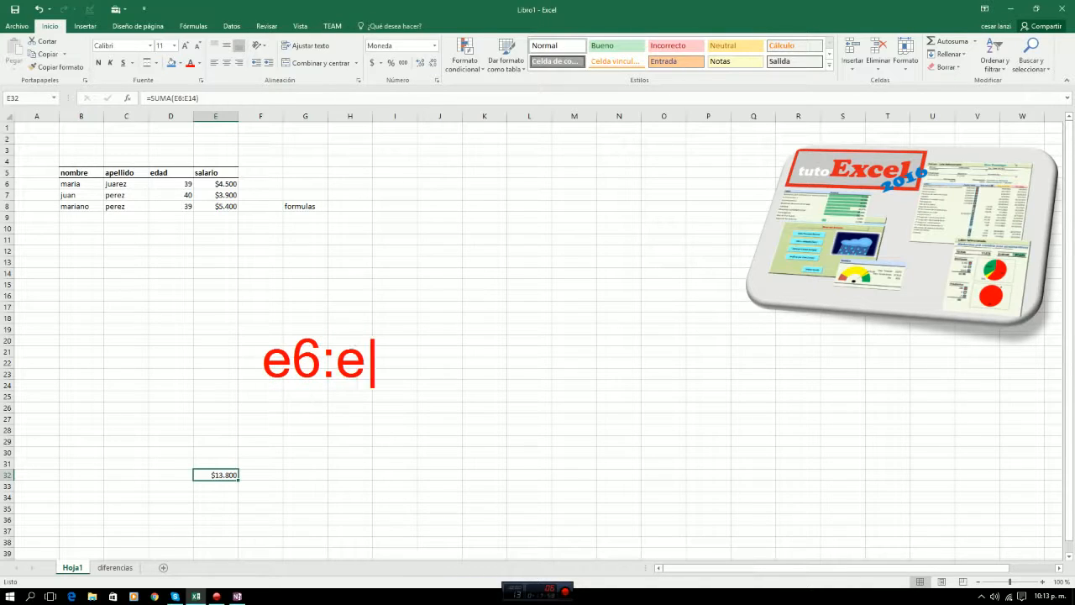
{"action": "type", "text": "14"}
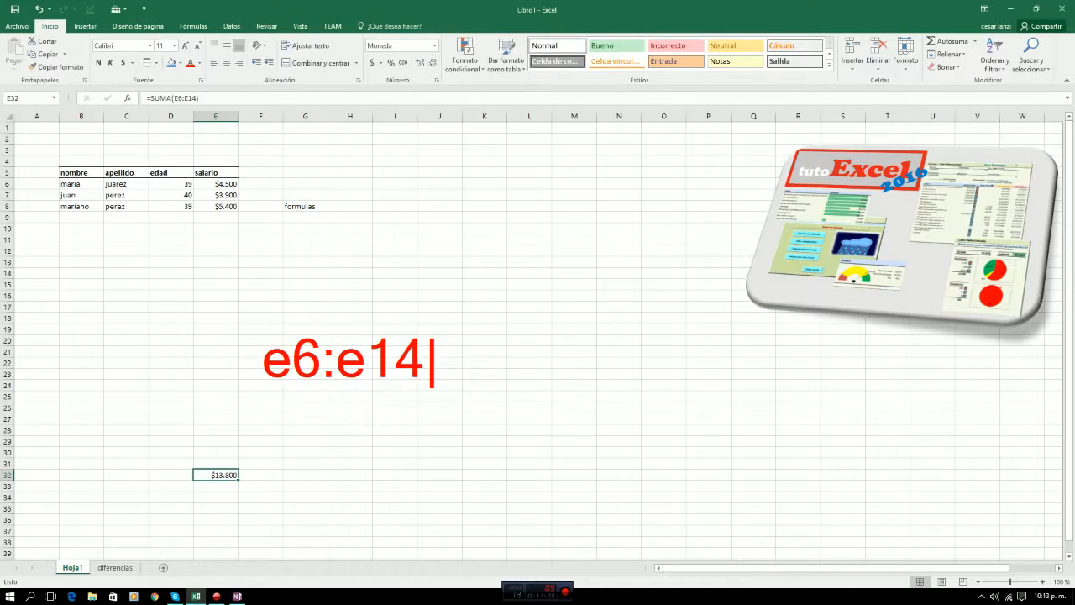
{"action": "type", "text": "e"}
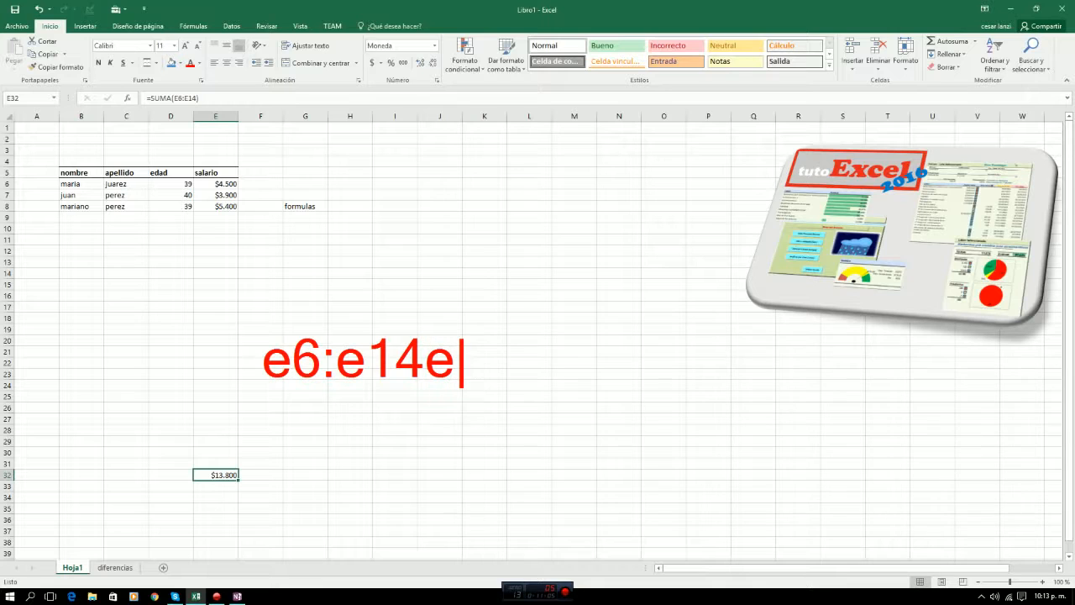
{"action": "key", "text": "BackSpace"}
{"action": "key", "text": "Escape"}
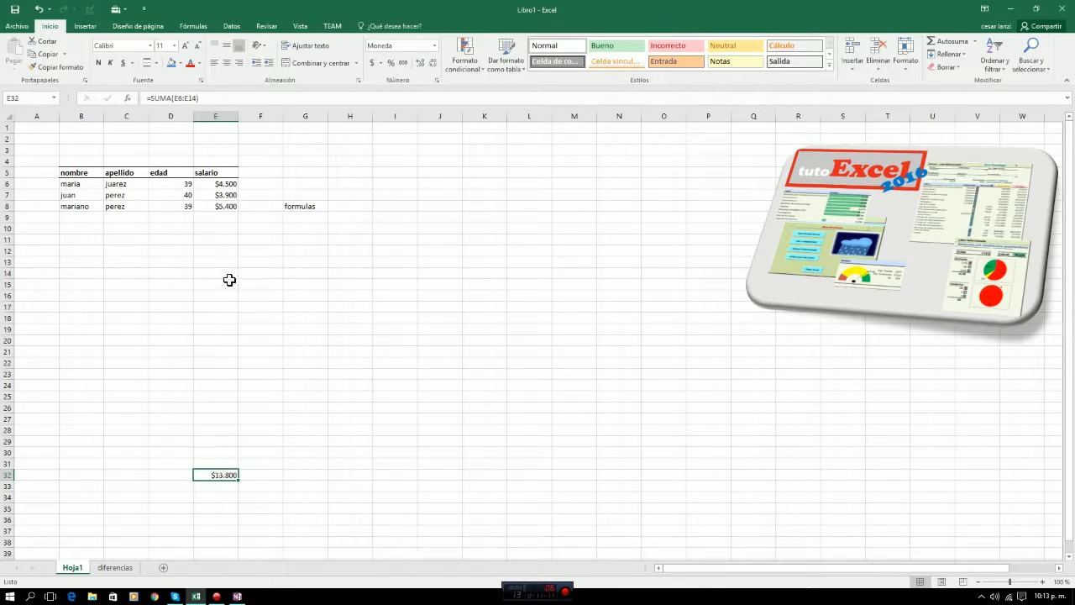
Enter the test numbers 14, 155 and 114 in cells E21:E23 and 144 in cell E25.
{"action": "left_click", "coordinate": [209, 351]}
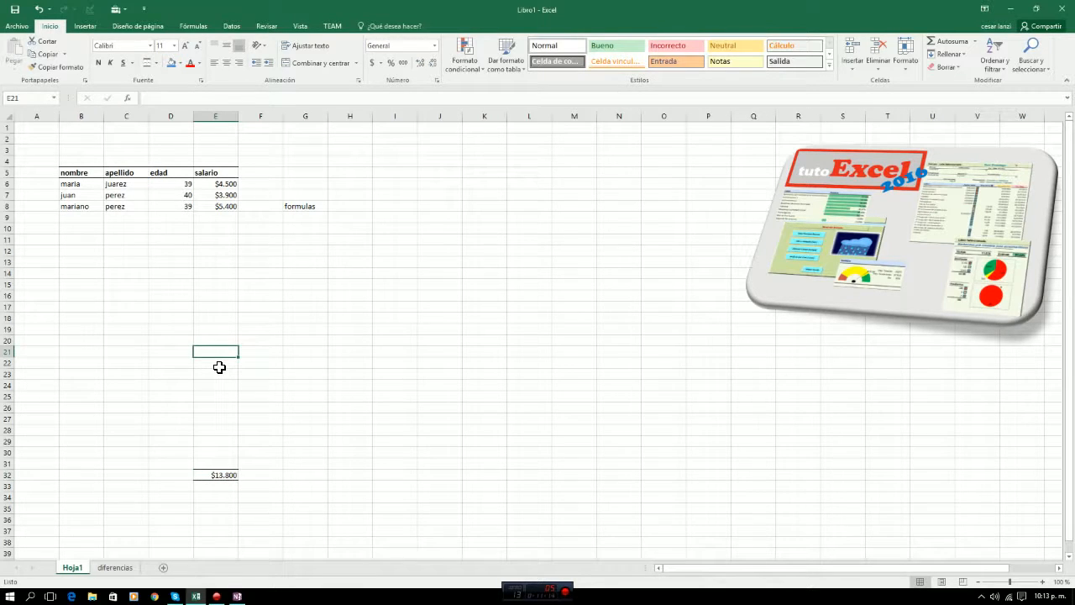
{"action": "type", "text": "14"}
{"action": "key", "text": "Return"}
{"action": "type", "text": "155"}
{"action": "key", "text": "Return"}
{"action": "type", "text": "11"}
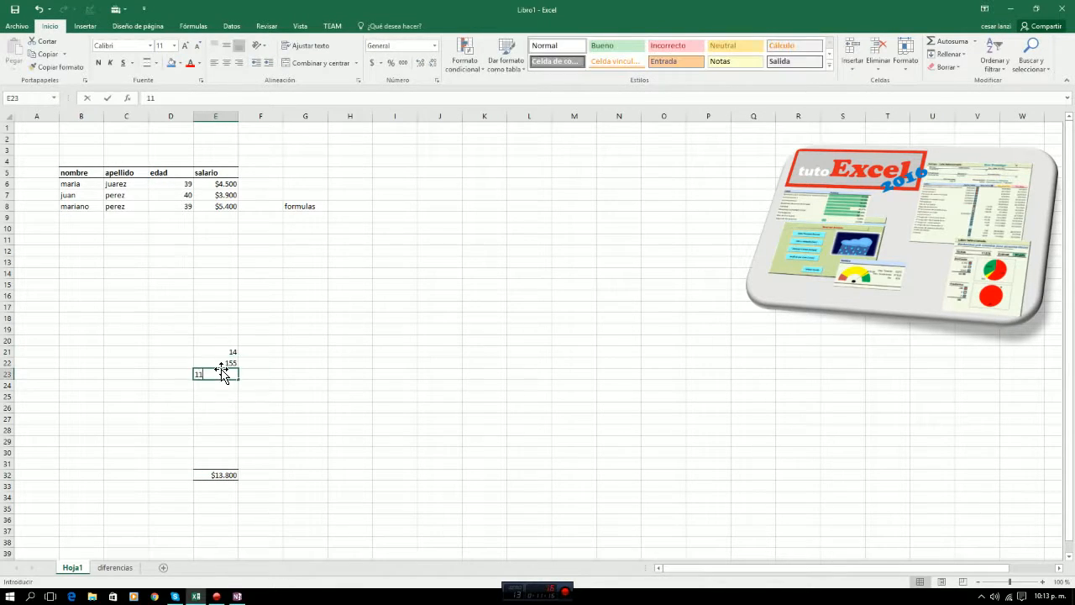
{"action": "type", "text": "4"}
{"action": "key", "text": "Return"}
{"action": "key", "text": "Return"}
{"action": "type", "text": "144"}
{"action": "key", "text": "Return"}
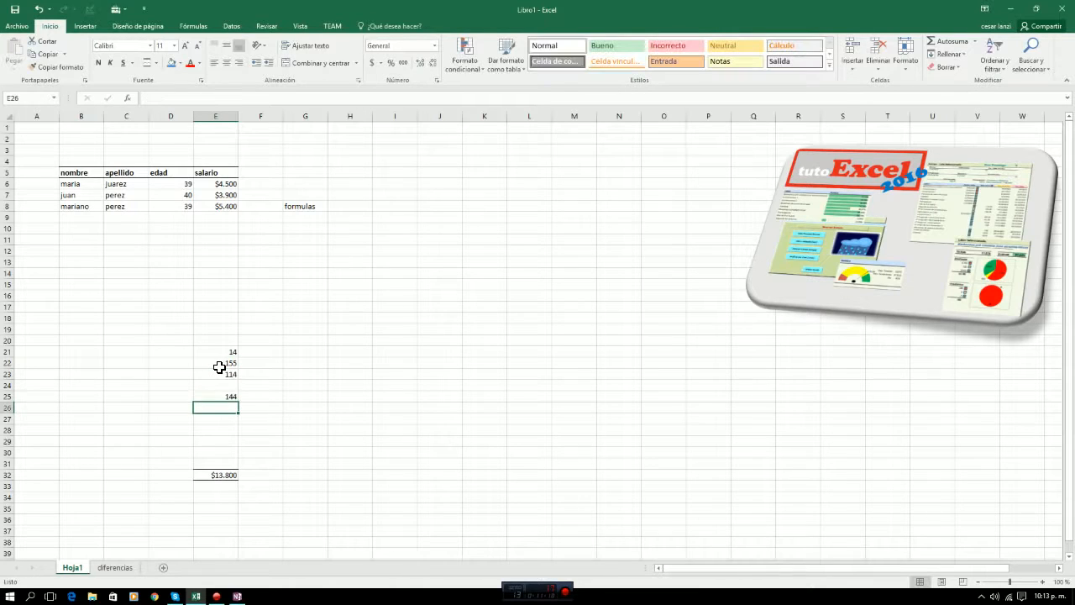
Compare the formula in cell E32 with its summed range E6:E14, the excluded cells E15:E31, and the data table.
{"action": "key", "text": "Down"}
{"action": "key", "text": "Down"}
{"action": "key", "text": "Down"}
{"action": "key", "text": "Down"}
{"action": "key", "text": "Down"}
{"action": "key", "text": "Down"}
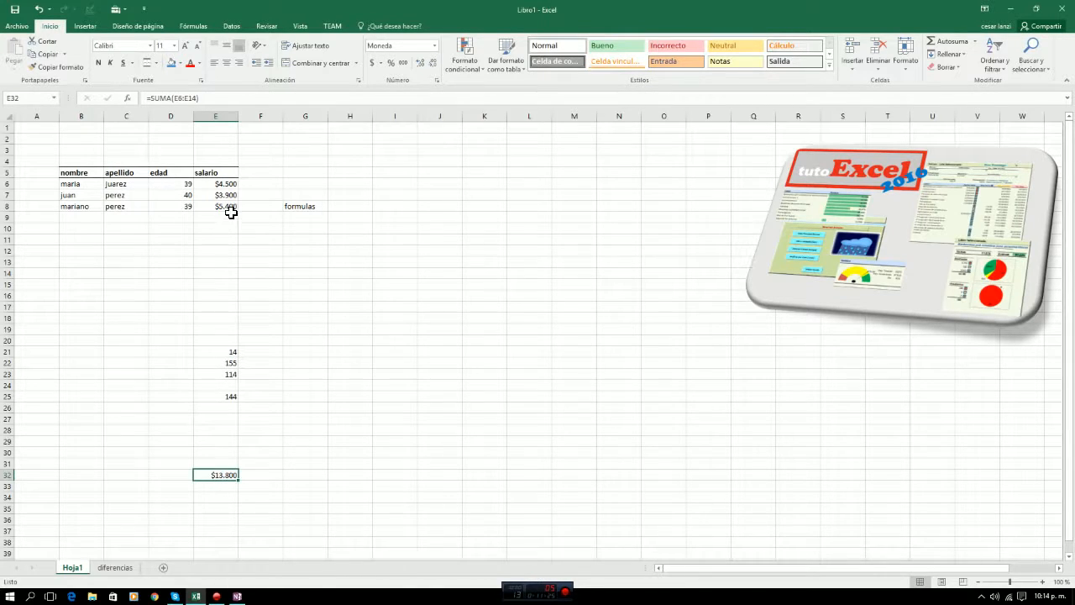
{"action": "left_click_drag", "start_coordinate": [223, 185], "coordinate": [233, 280]}
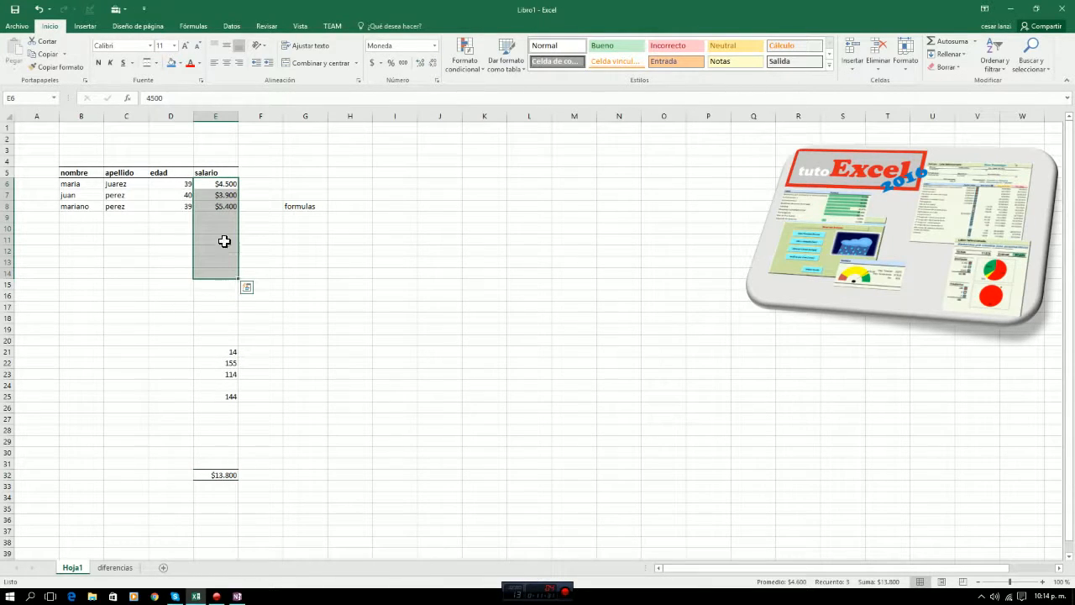
{"action": "left_click_drag", "start_coordinate": [216, 288], "coordinate": [206, 463]}
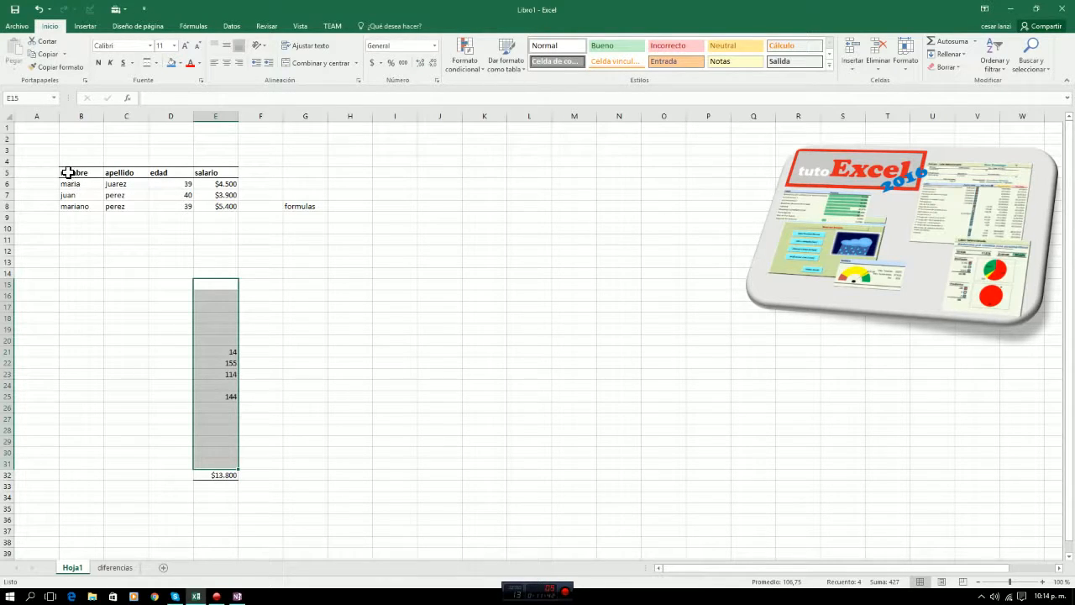
{"action": "left_click_drag", "start_coordinate": [70, 173], "coordinate": [242, 209]}
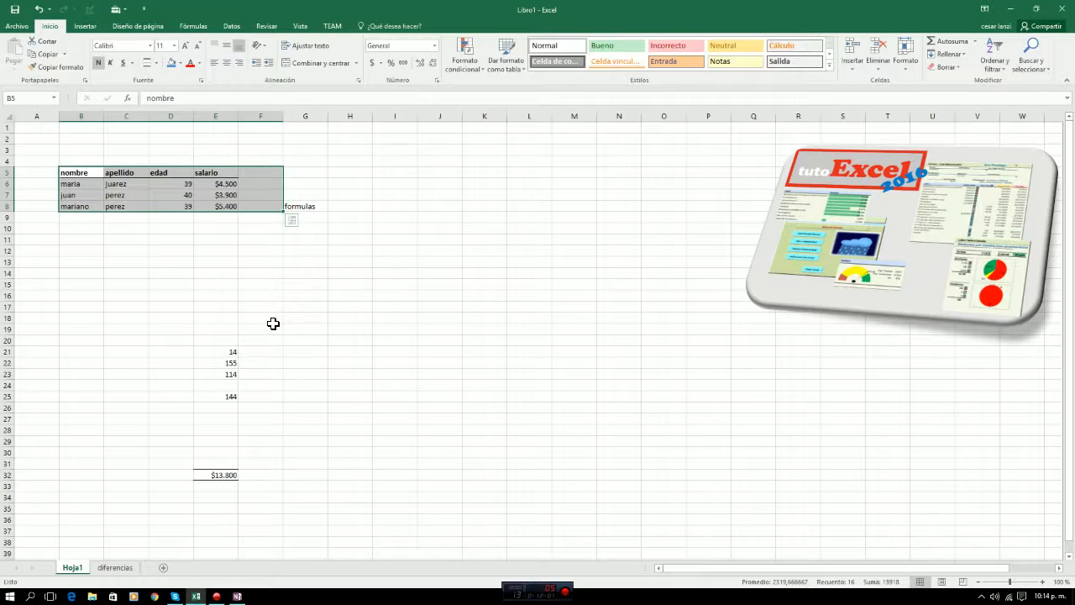
{"action": "left_click", "coordinate": [304, 295]}
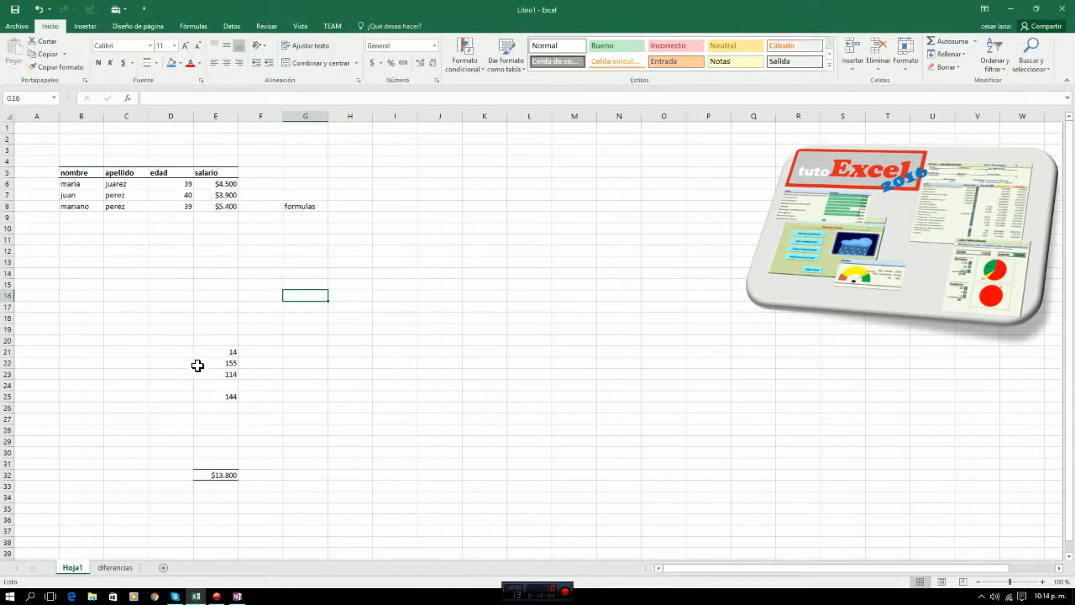
Clear the test numbers by deleting the contents of cells D17:E29.
{"action": "left_click_drag", "start_coordinate": [172, 306], "coordinate": [229, 437]}
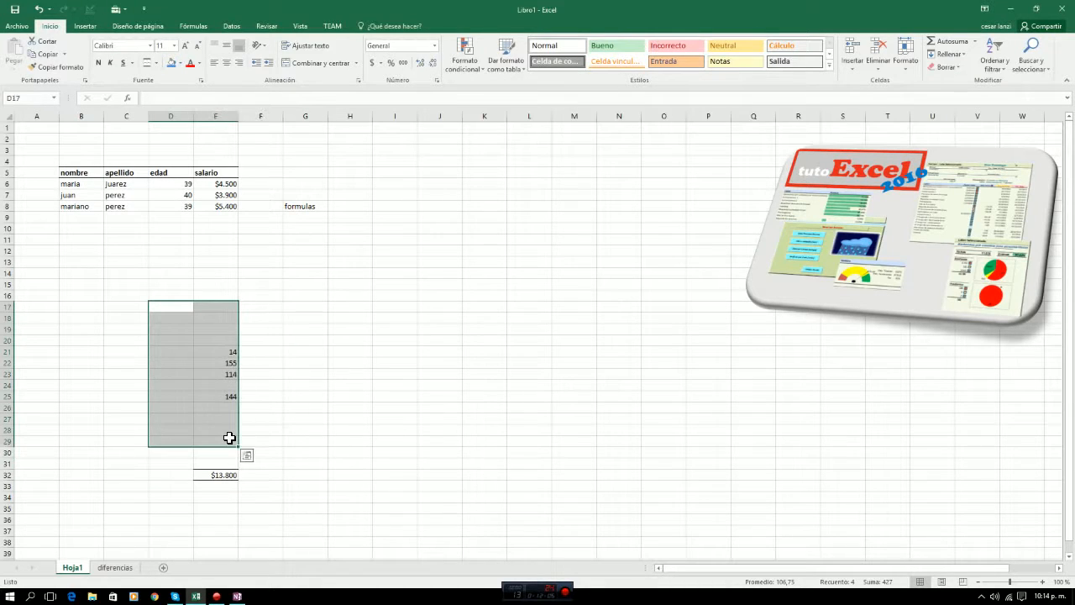
{"action": "key", "text": "Delete"}
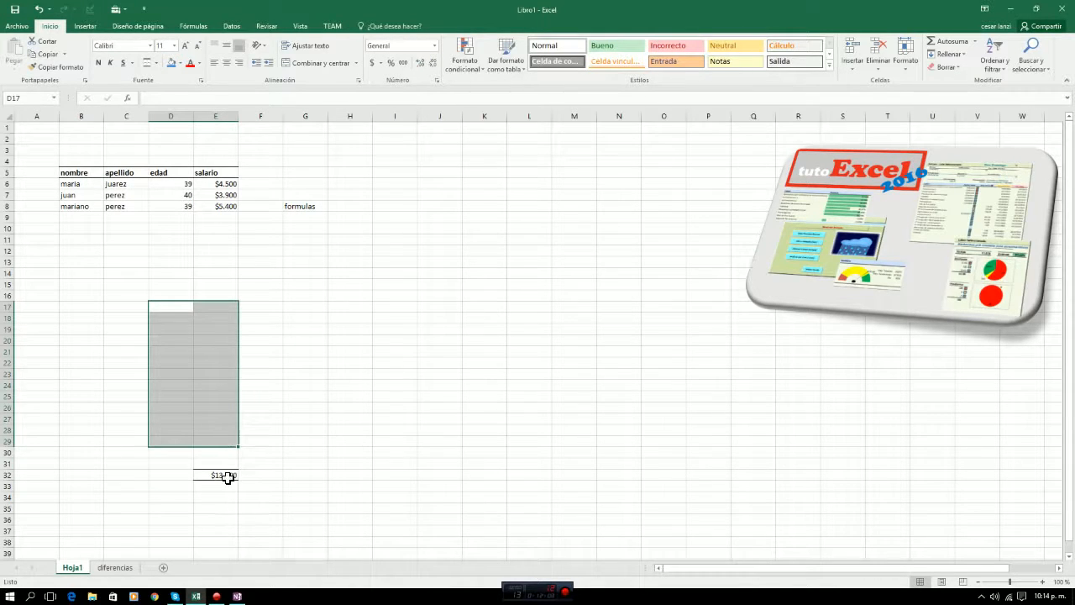
Extend the salary total formula in cell E32 to =SUMA(E6:E31).
{"action": "left_click", "coordinate": [225, 476]}
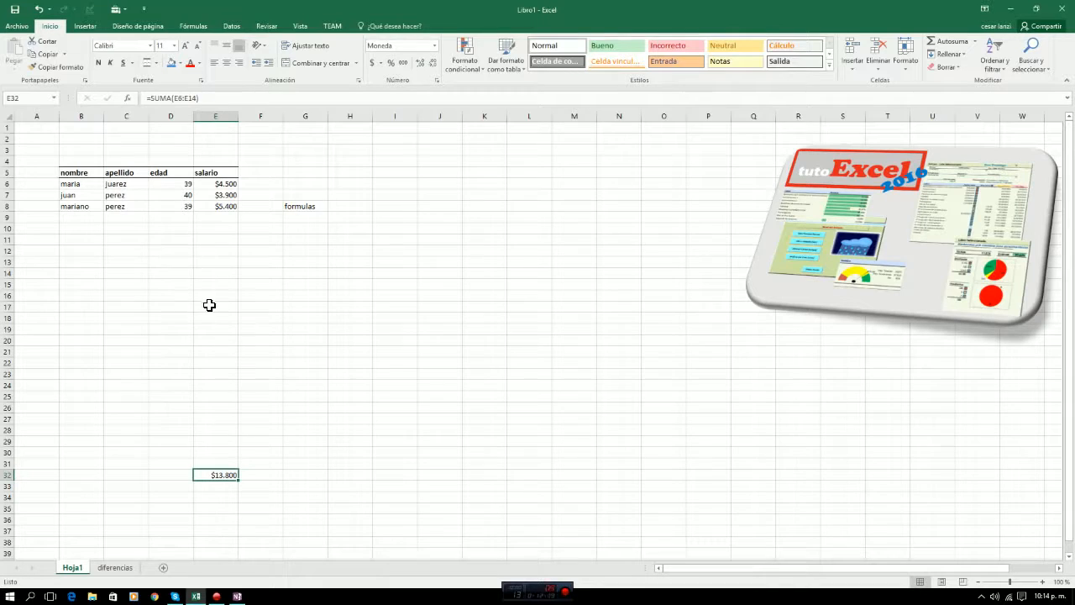
{"action": "left_click", "coordinate": [191, 99]}
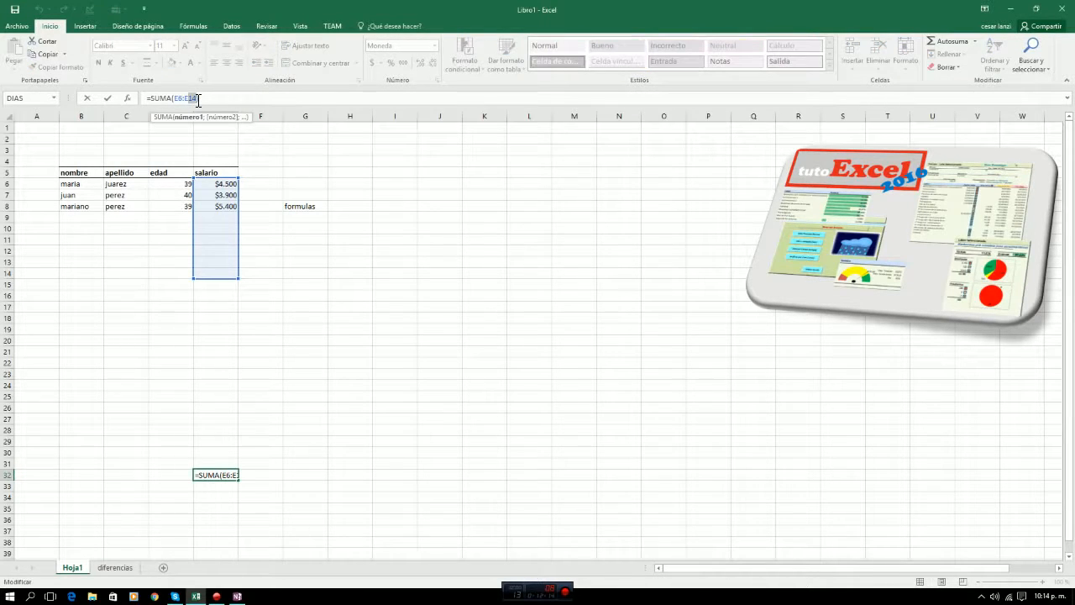
{"action": "type", "text": "3"}
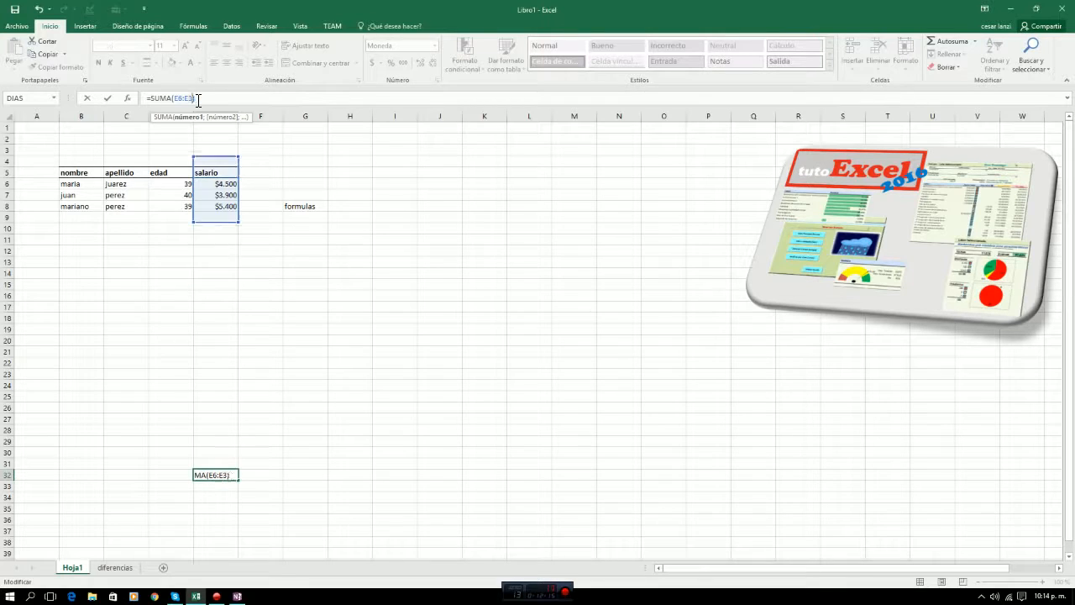
{"action": "type", "text": "1"}
{"action": "key", "text": "Return"}
Examine row 31 from column E to column B as the last row of the table area.
{"action": "key", "text": "Up"}
{"action": "key", "text": "Up"}
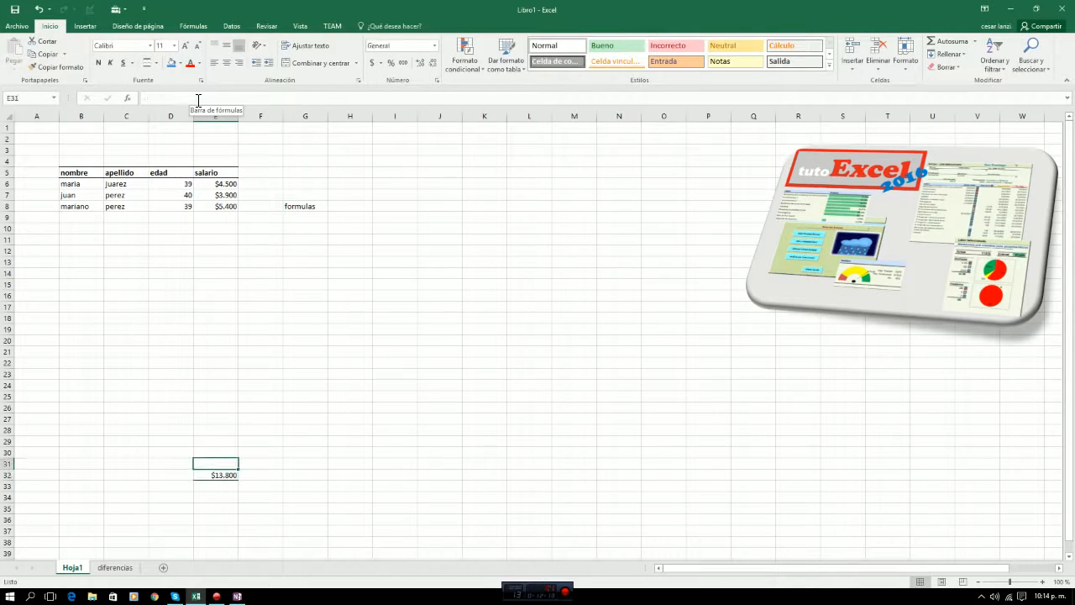
{"action": "key", "text": "Left"}
{"action": "key", "text": "Left"}
{"action": "key", "text": "Left"}
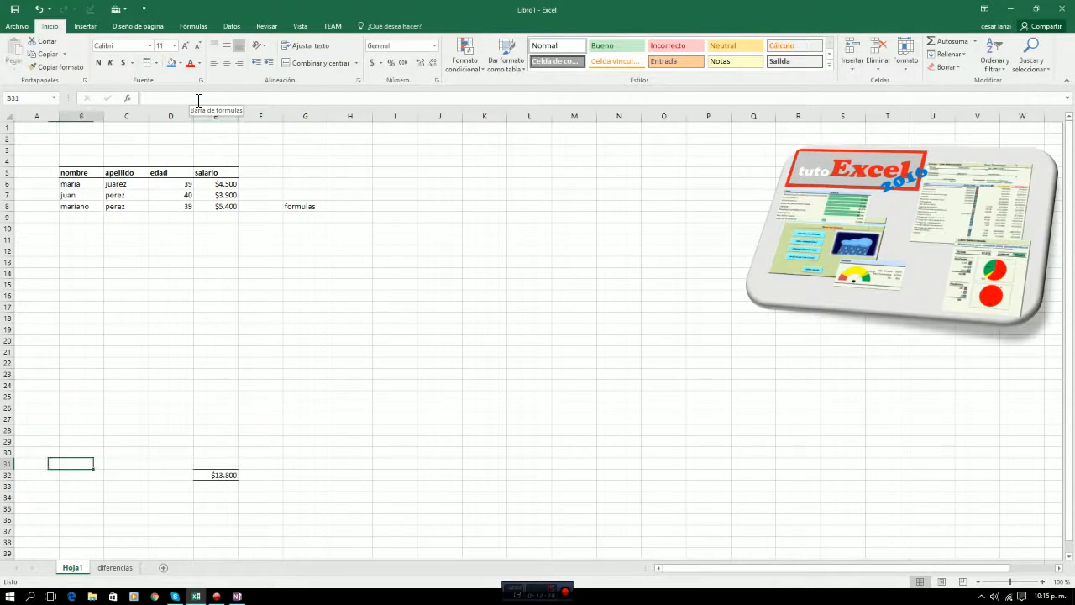
{"action": "key", "text": "Right"}
{"action": "key", "text": "Right"}
{"action": "key", "text": "Right"}
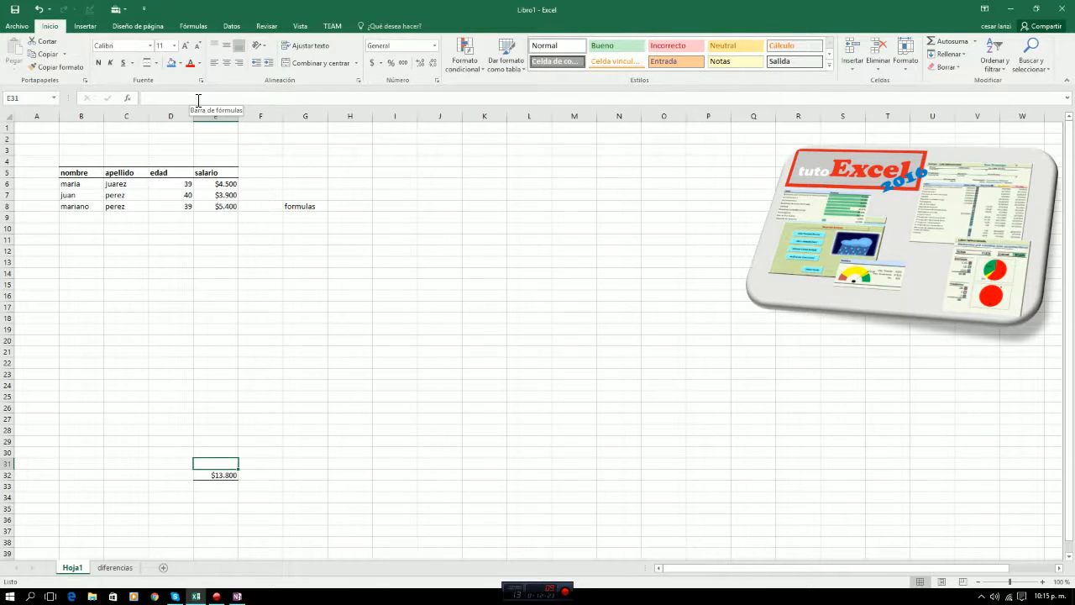
Apply a thick outside border around the table range B6:E31.
{"action": "key", "text": "Up"}
{"action": "key", "text": "Up"}
{"action": "key", "text": "Up"}
{"action": "key", "text": "Up"}
{"action": "key", "text": "Up"}
{"action": "key", "text": "Up"}
{"action": "key", "text": "Up"}
{"action": "key", "text": "Up"}
{"action": "key", "text": "Up"}
{"action": "key", "text": "Up"}
{"action": "key", "text": "Up"}
{"action": "key", "text": "Up"}
{"action": "key", "text": "Up"}
{"action": "key", "text": "Up"}
{"action": "key", "text": "Up"}
{"action": "key", "text": "Up"}
{"action": "key", "text": "Up"}
{"action": "key", "text": "Up"}
{"action": "key", "text": "Up"}
{"action": "key", "text": "Up"}
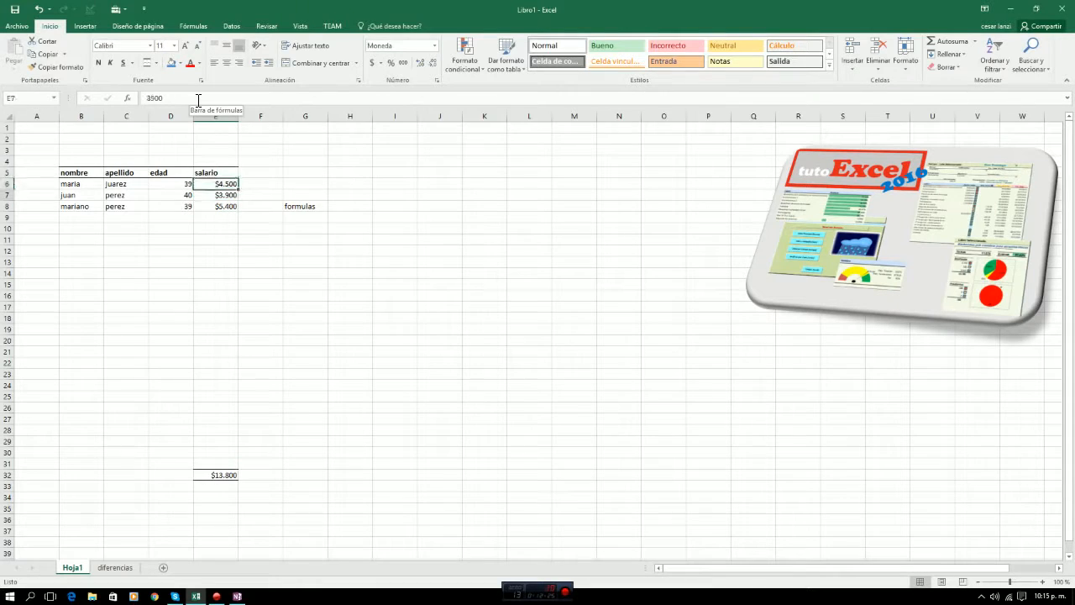
{"action": "key", "text": "Up"}
{"action": "key", "text": "Left"}
{"action": "key", "text": "Left"}
{"action": "key", "text": "Left"}
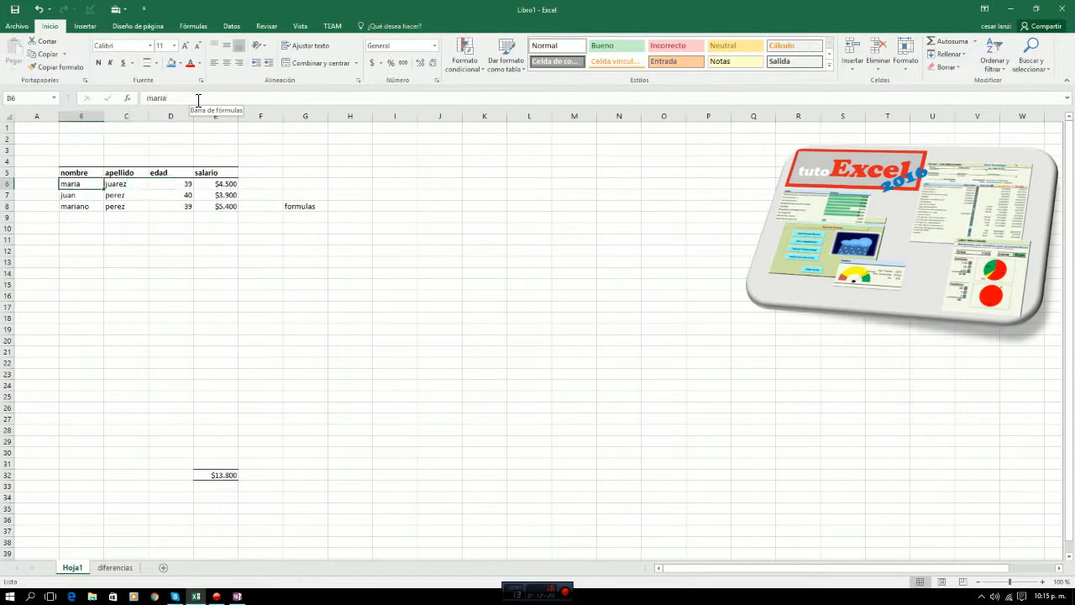
{"action": "key", "text": "shift+Right"}
{"action": "key", "text": "shift+Down"}
{"action": "key", "text": "shift+Right"}
{"action": "key", "text": "shift+Right"}
{"action": "key", "text": "shift+Down"}
{"action": "key", "text": "shift+Down"}
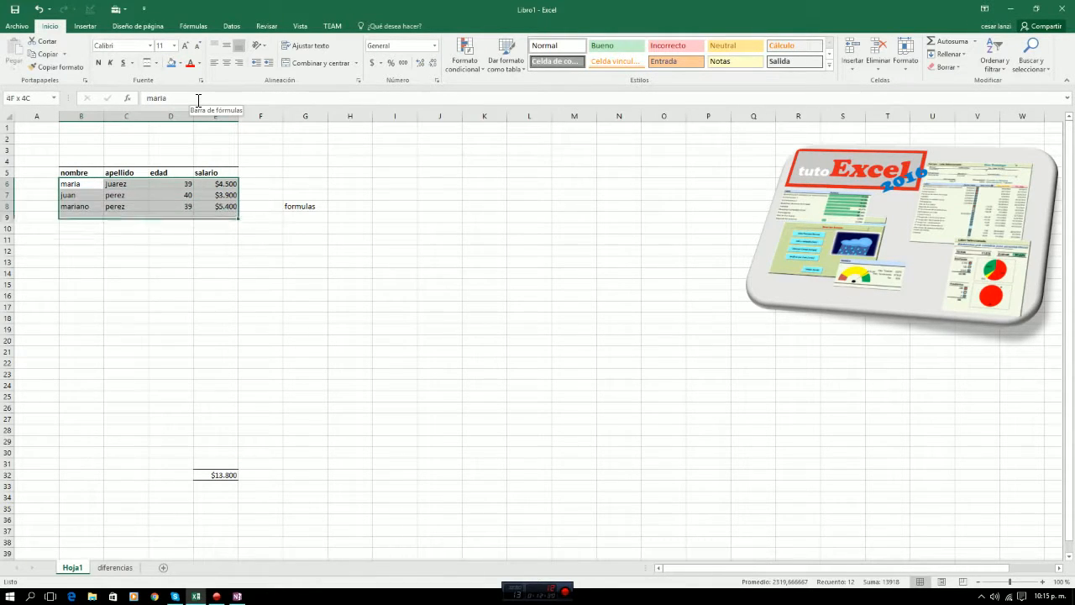
{"action": "key", "text": "shift+Down"}
{"action": "key", "text": "shift+Down"}
{"action": "key", "text": "shift+Down"}
{"action": "key", "text": "shift+Down"}
{"action": "key", "text": "shift+Down"}
{"action": "key", "text": "shift+Down"}
{"action": "key", "text": "shift+Down"}
{"action": "key", "text": "shift+Down"}
{"action": "key", "text": "shift+Down"}
{"action": "key", "text": "shift+Down"}
{"action": "key", "text": "shift+Down"}
{"action": "key", "text": "shift+Down"}
{"action": "key", "text": "shift+Down"}
{"action": "key", "text": "shift+Down"}
{"action": "key", "text": "shift+Down"}
{"action": "key", "text": "shift+Down"}
{"action": "key", "text": "shift+Down"}
{"action": "key", "text": "shift+Down"}
{"action": "key", "text": "shift+Down"}
{"action": "key", "text": "shift+Down"}
{"action": "key", "text": "shift+Up"}
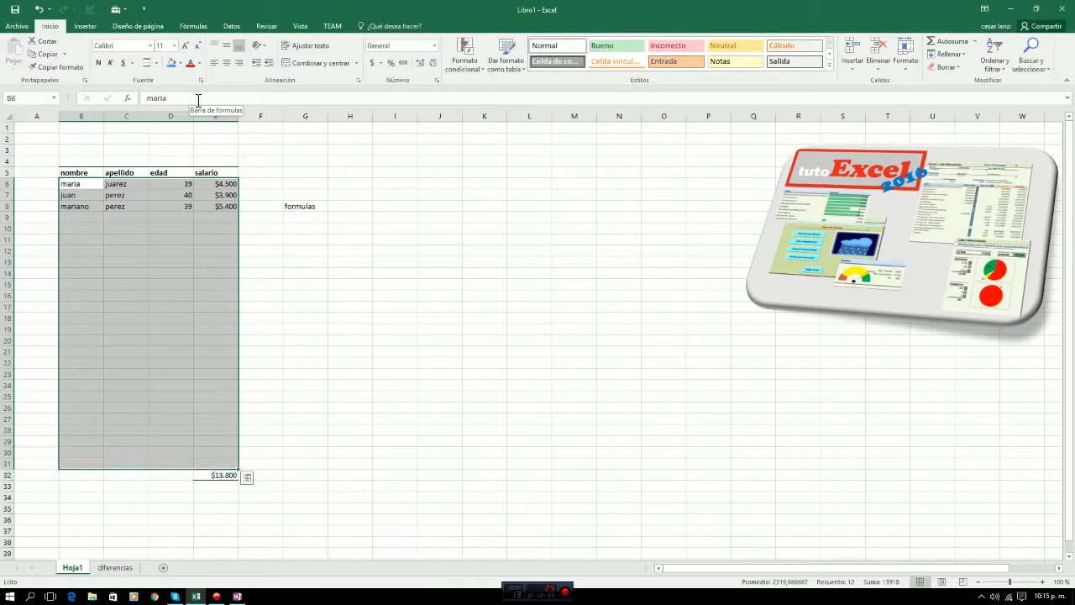
{"action": "left_click", "coordinate": [158, 64]}
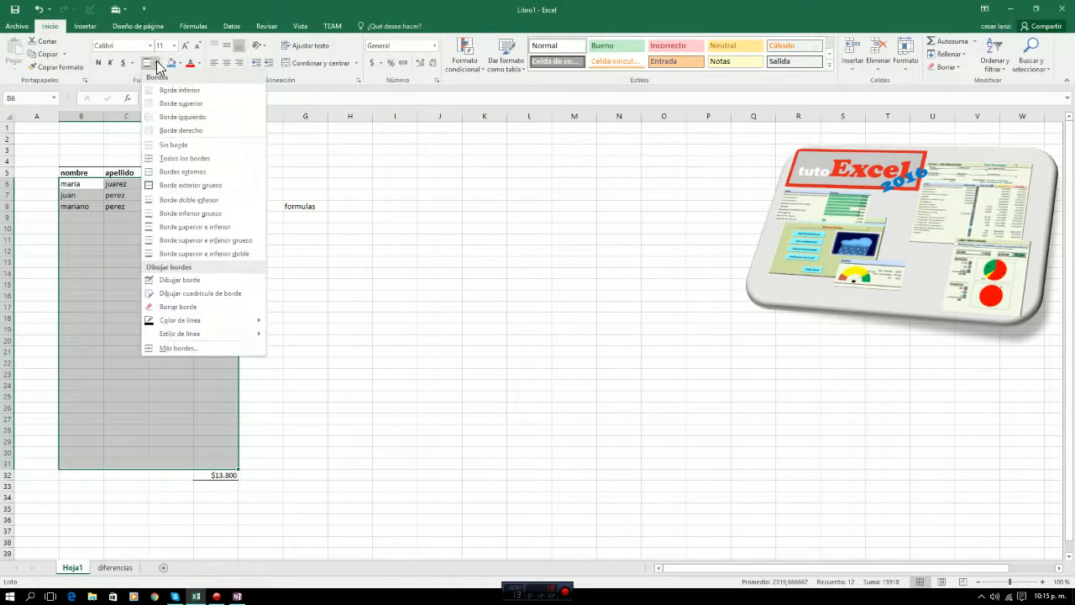
{"action": "left_click", "coordinate": [178, 184]}
{"action": "left_click", "coordinate": [414, 327]}
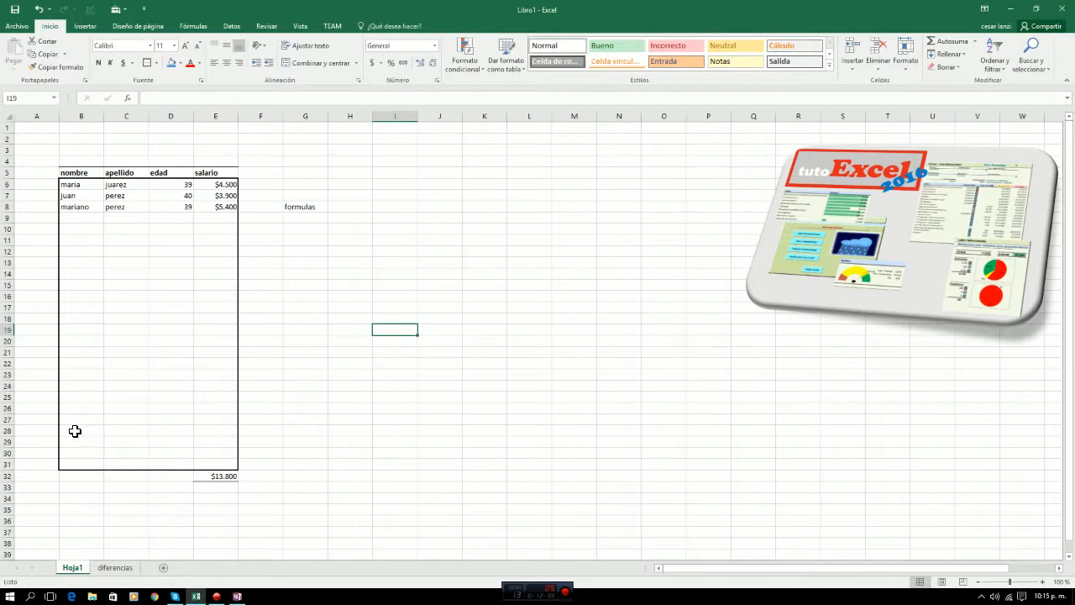
Enter the row numbers 1 and 2 in cells A6 and A7.
{"action": "left_click", "coordinate": [48, 186]}
{"action": "type", "text": "1"}
{"action": "key", "text": "Return"}
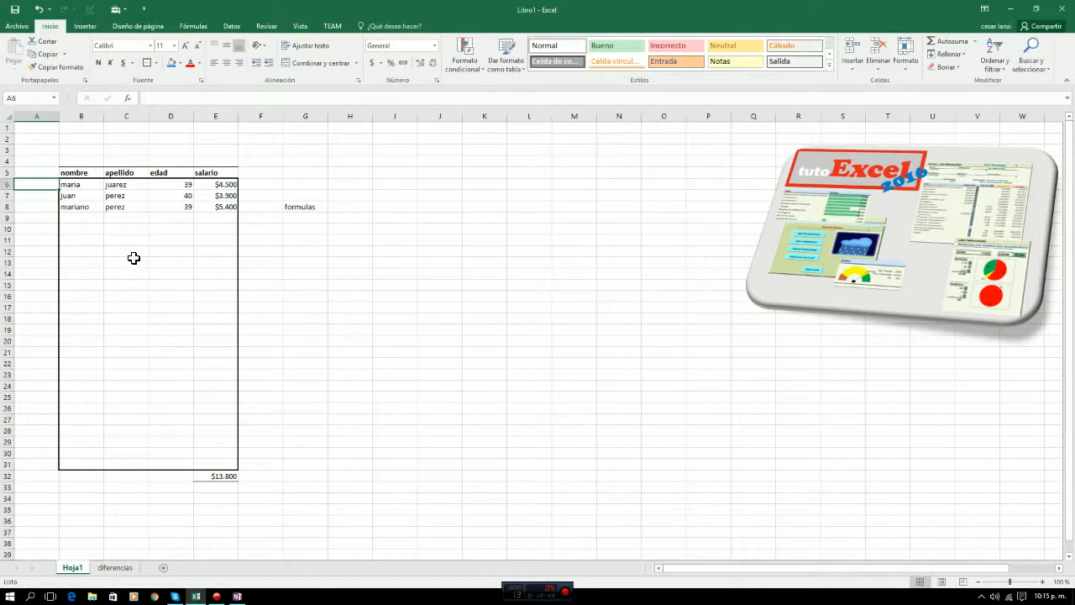
{"action": "type", "text": "2"}
{"action": "key", "text": "Return"}
Fill the number series from A6:A7 down to cell A31 so the rows are numbered 1 to 26.
{"action": "key", "text": "Up"}
{"action": "key", "text": "Up"}
{"action": "key", "text": "shift+Down"}
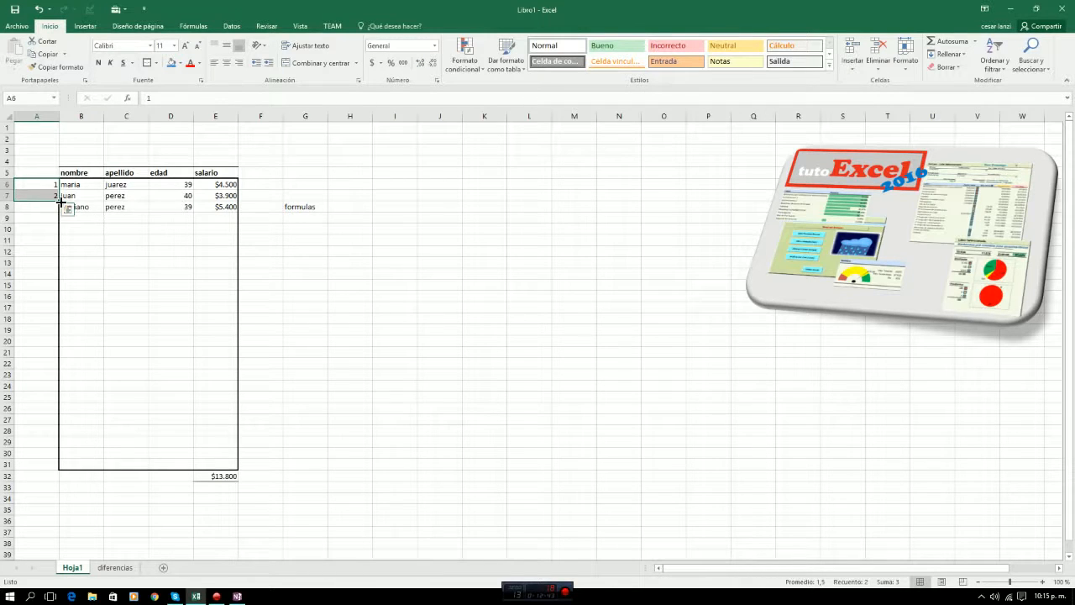
{"action": "left_click_drag", "start_coordinate": [60, 201], "coordinate": [41, 467]}
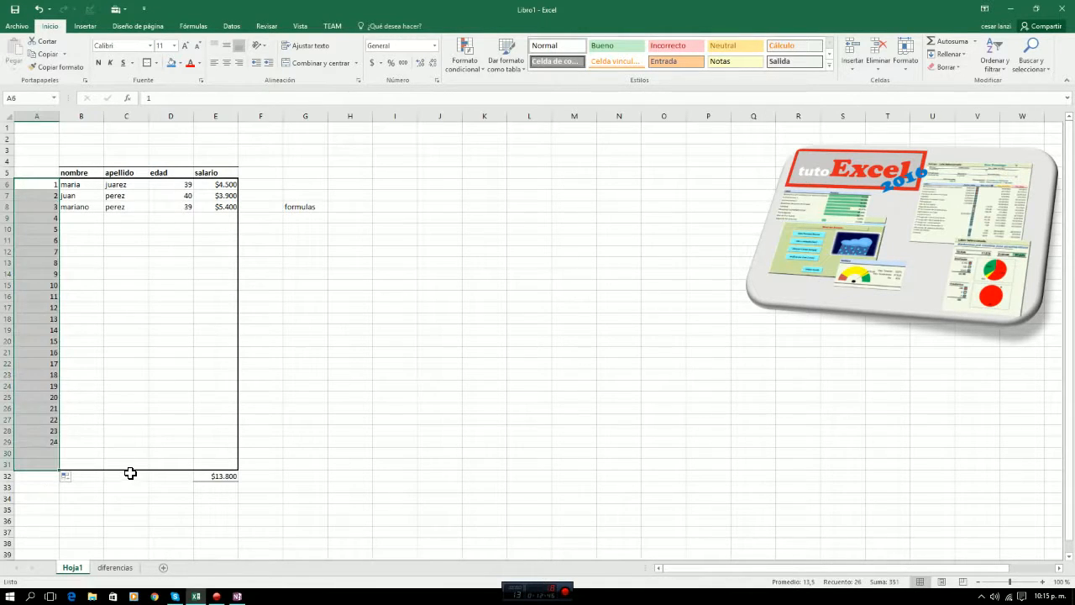
{"action": "left_click", "coordinate": [47, 464]}
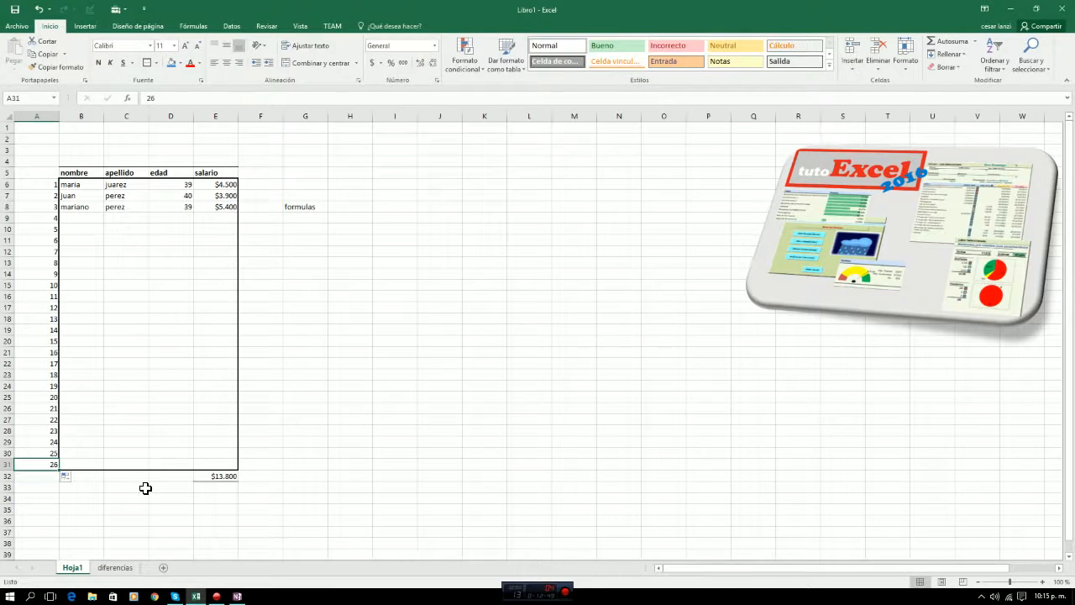
Check the cells below the bordered table and the total formula in cell E32.
{"action": "key", "text": "Right"}
{"action": "key", "text": "Down"}
{"action": "key", "text": "Down"}
{"action": "key", "text": "Down"}
{"action": "key", "text": "Down"}
{"action": "key", "text": "Down"}
{"action": "key", "text": "Down"}
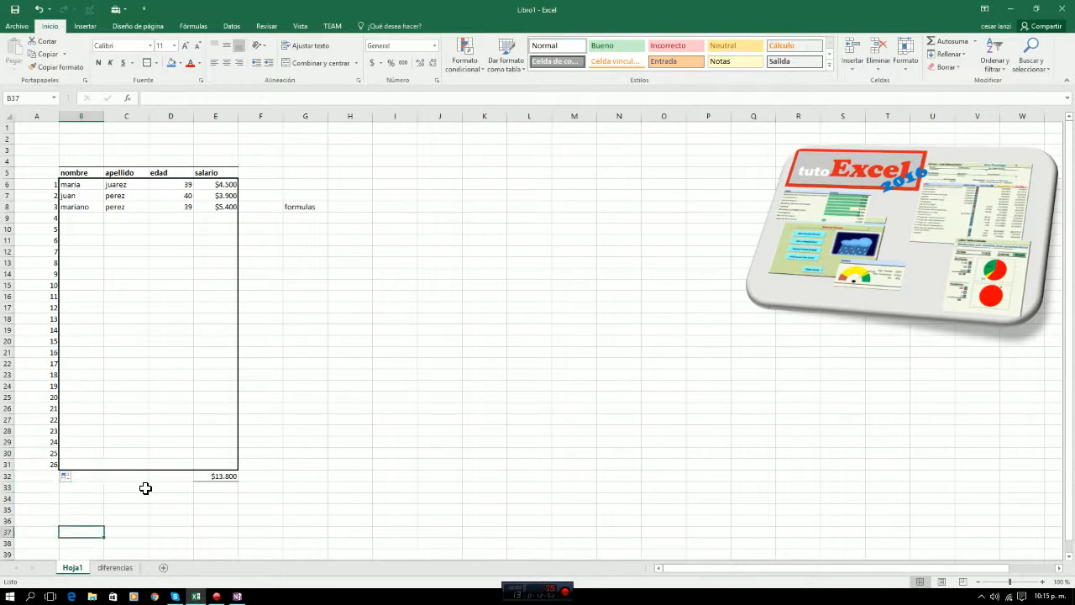
{"action": "key", "text": "Up"}
{"action": "key", "text": "Up"}
{"action": "key", "text": "Up"}
{"action": "key", "text": "Up"}
{"action": "key", "text": "Right"}
{"action": "key", "text": "Right"}
{"action": "key", "text": "Up"}
{"action": "key", "text": "Up"}
{"action": "key", "text": "Right"}
{"action": "key", "text": "Down"}
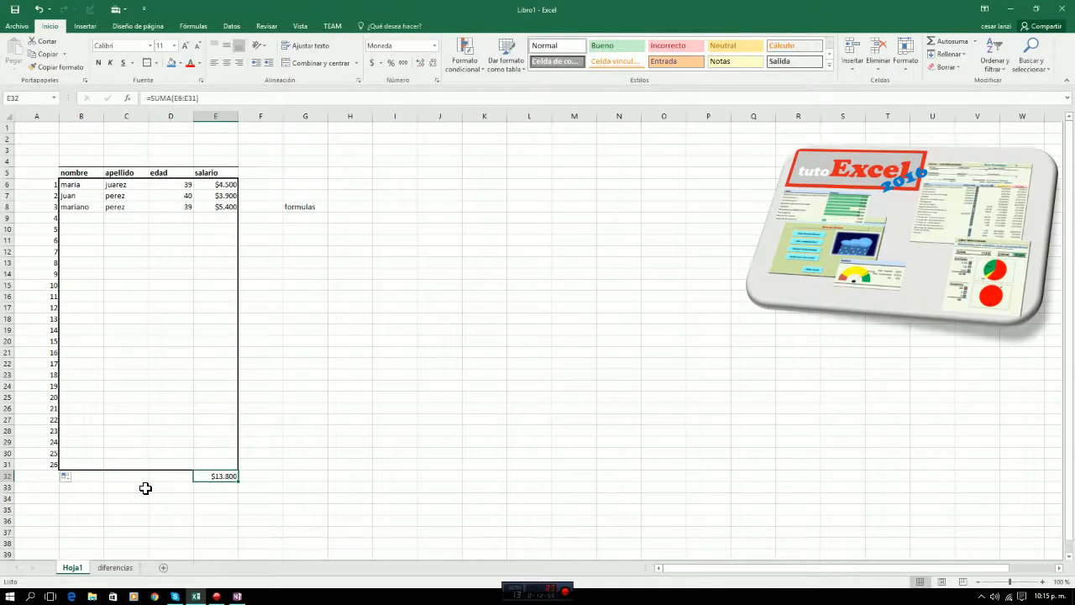
Total the edad column in cell D32 with Autosuma over D6:D31 and check the resulting formula.
{"action": "key", "text": "Left"}
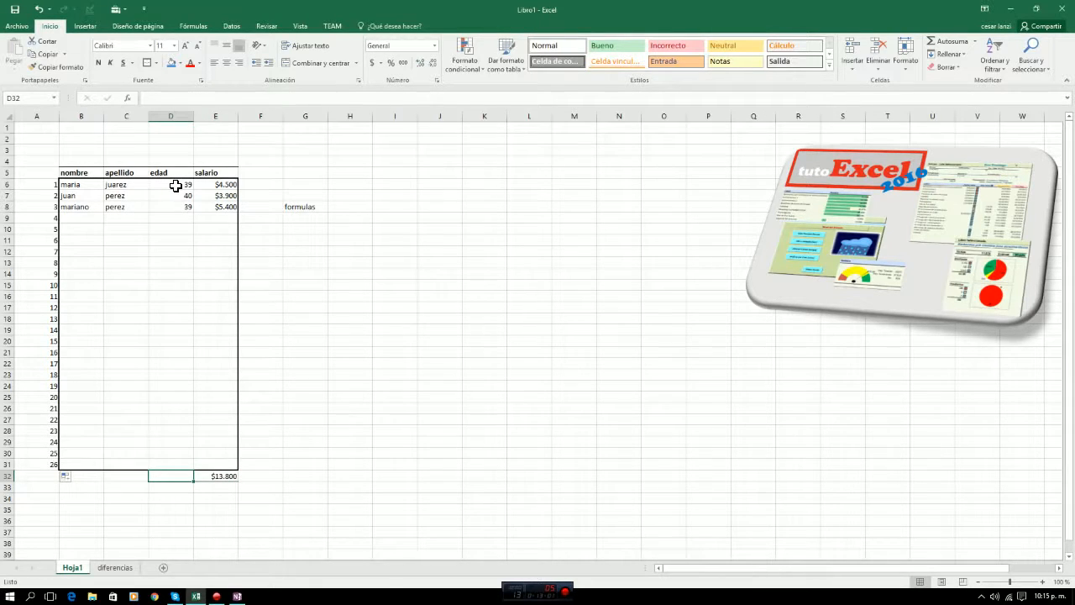
{"action": "left_click_drag", "start_coordinate": [175, 185], "coordinate": [165, 476]}
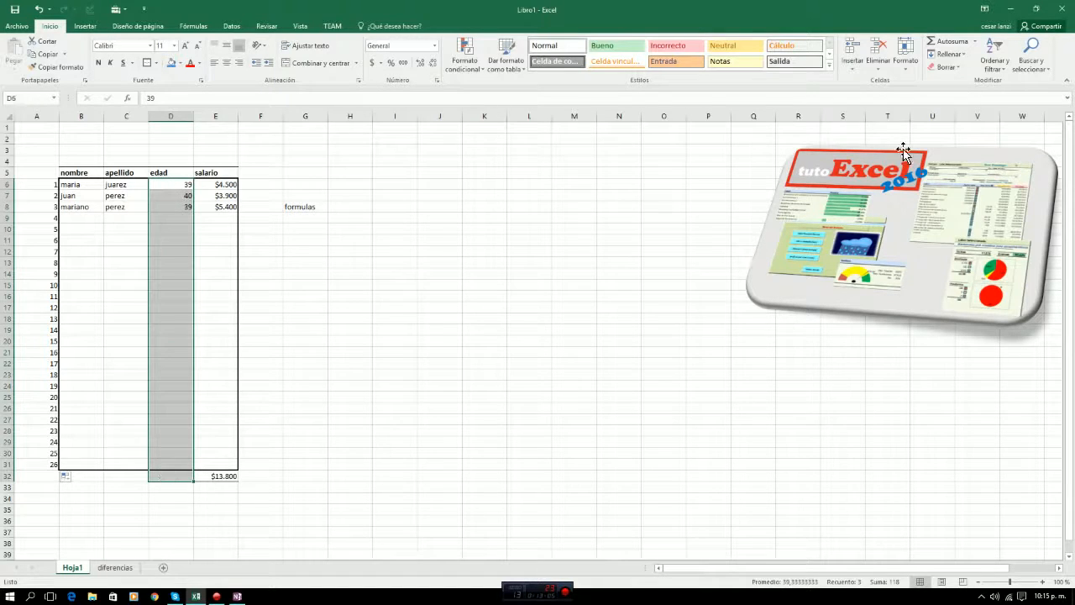
{"action": "left_click", "coordinate": [934, 44]}
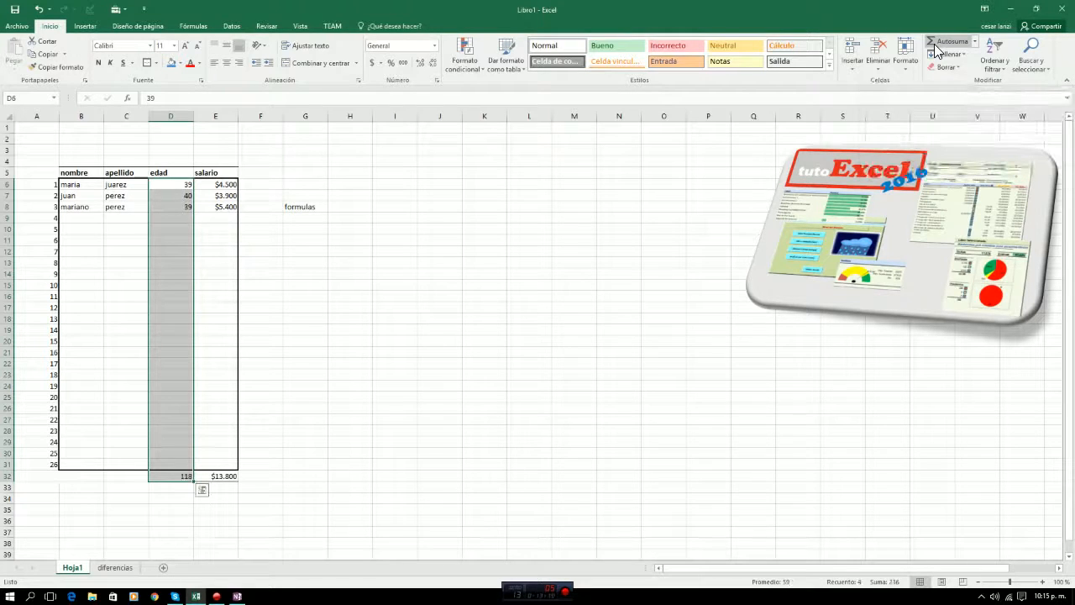
{"action": "left_click", "coordinate": [290, 507]}
{"action": "left_click", "coordinate": [179, 475]}
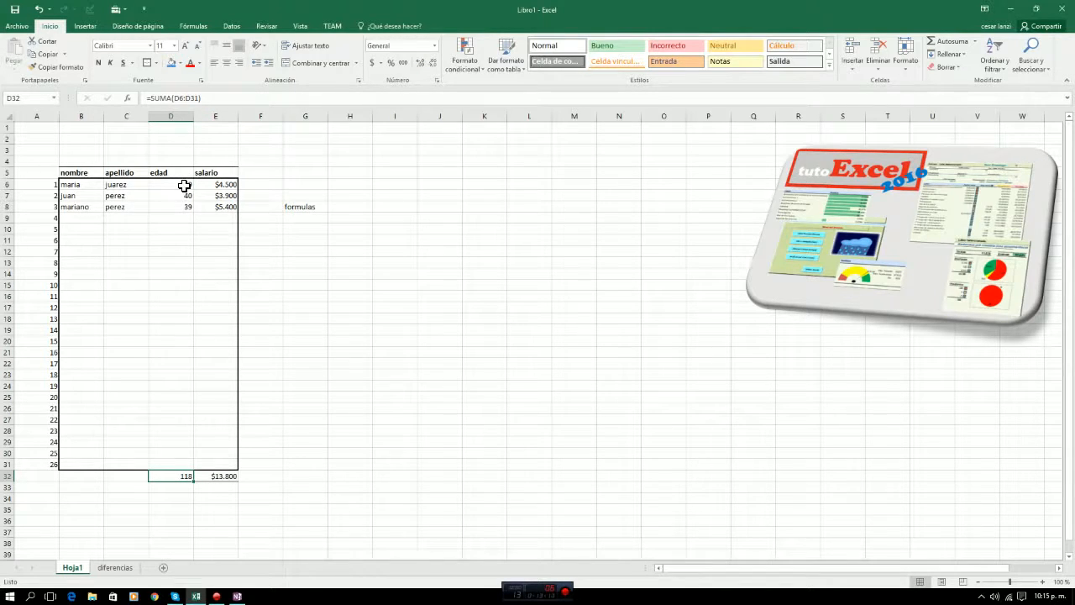
{"action": "left_click", "coordinate": [172, 464]}
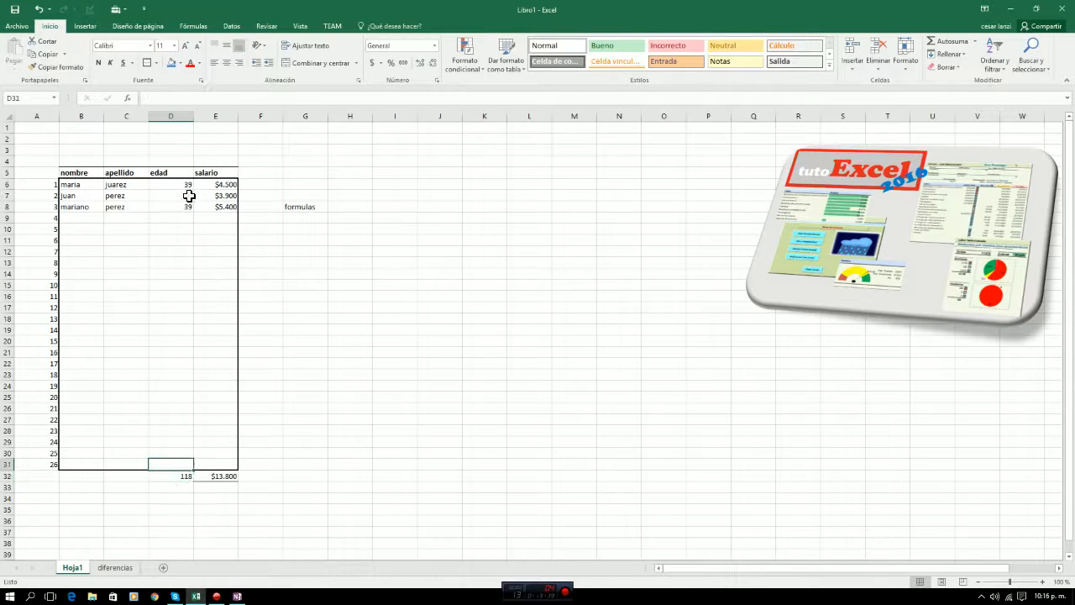
{"action": "left_click", "coordinate": [214, 479]}
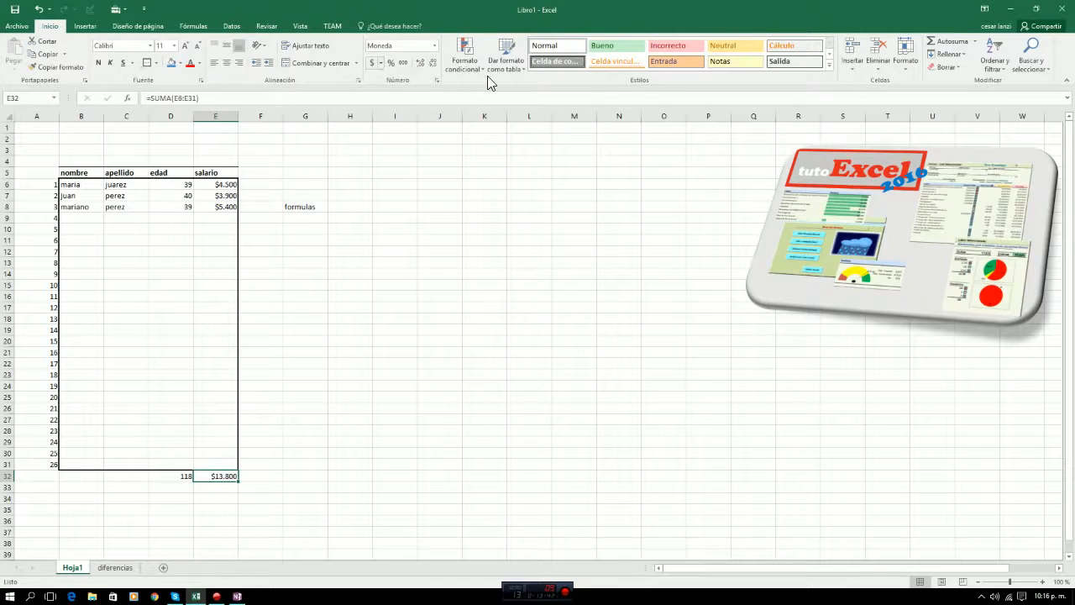
{"action": "left_click", "coordinate": [89, 25]}
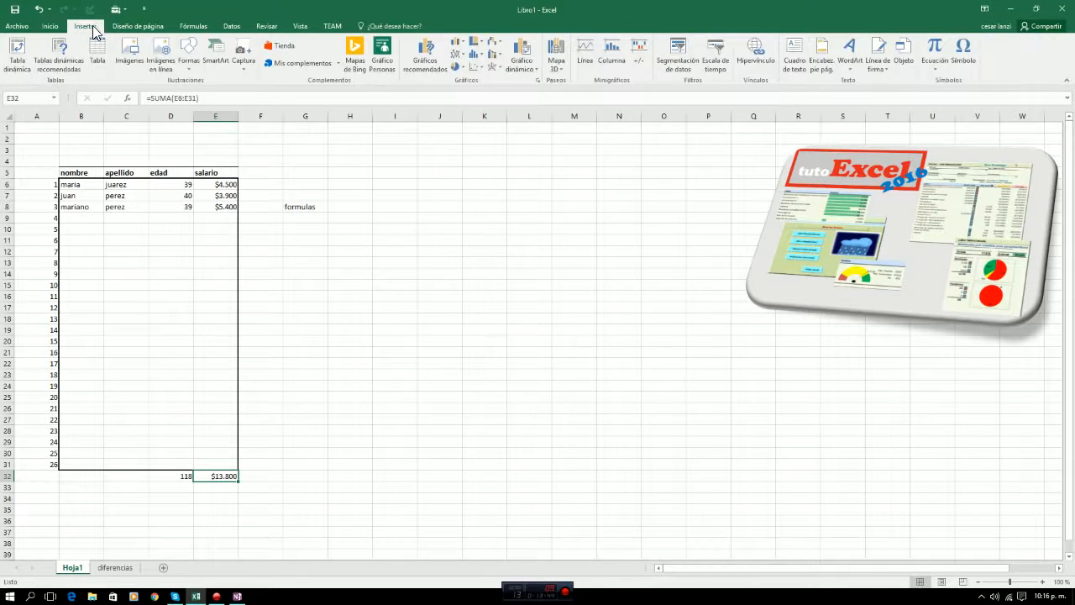
{"action": "scroll", "coordinate": [151, 38], "scroll_direction": "down", "scroll_amount": 3}
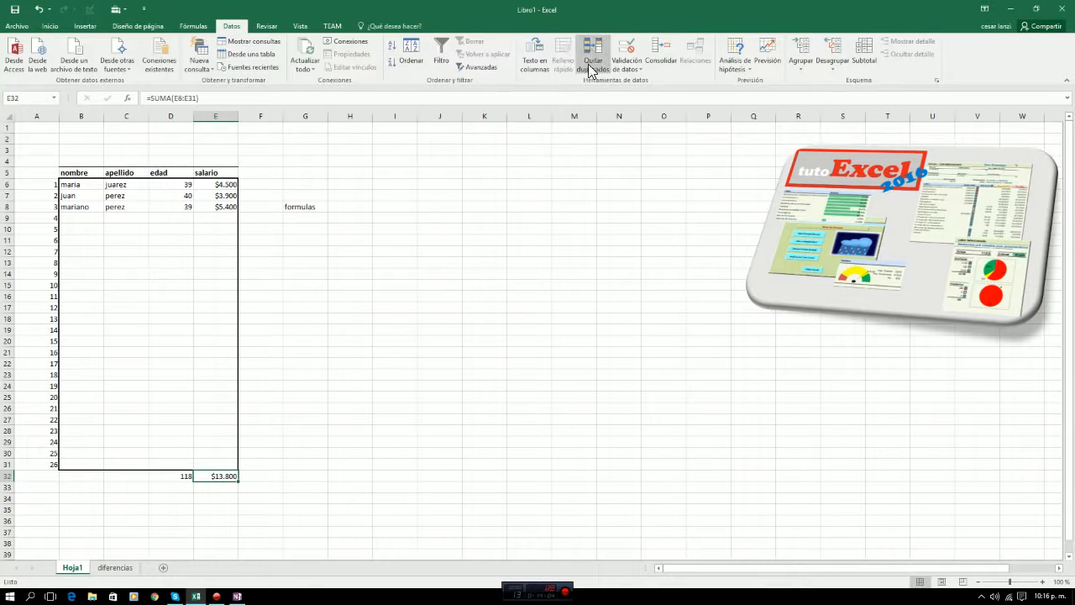
{"action": "left_click", "coordinate": [53, 27]}
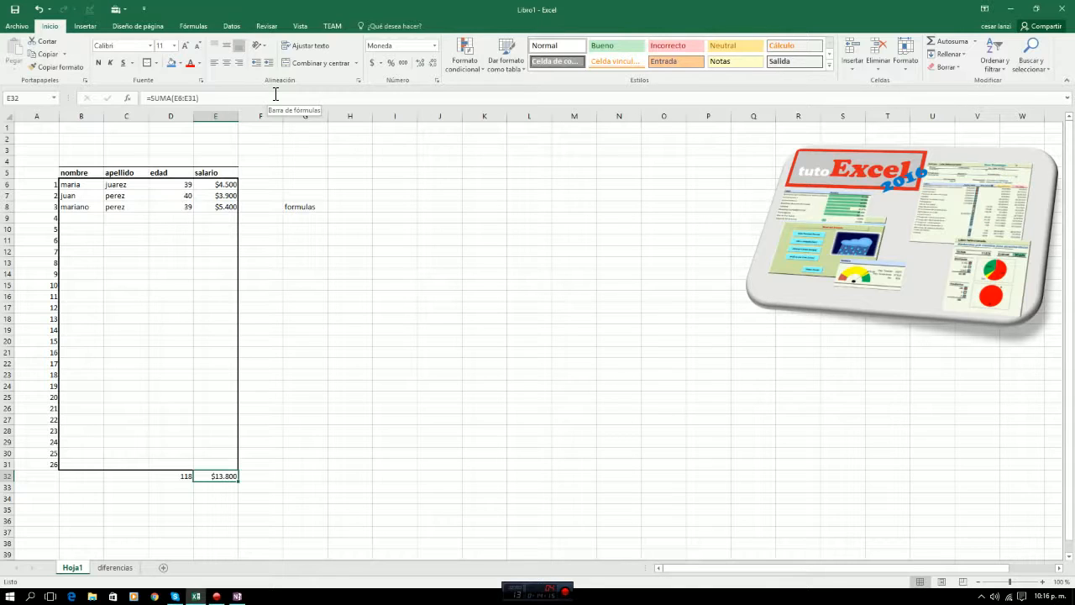
{"action": "left_click", "coordinate": [283, 298]}
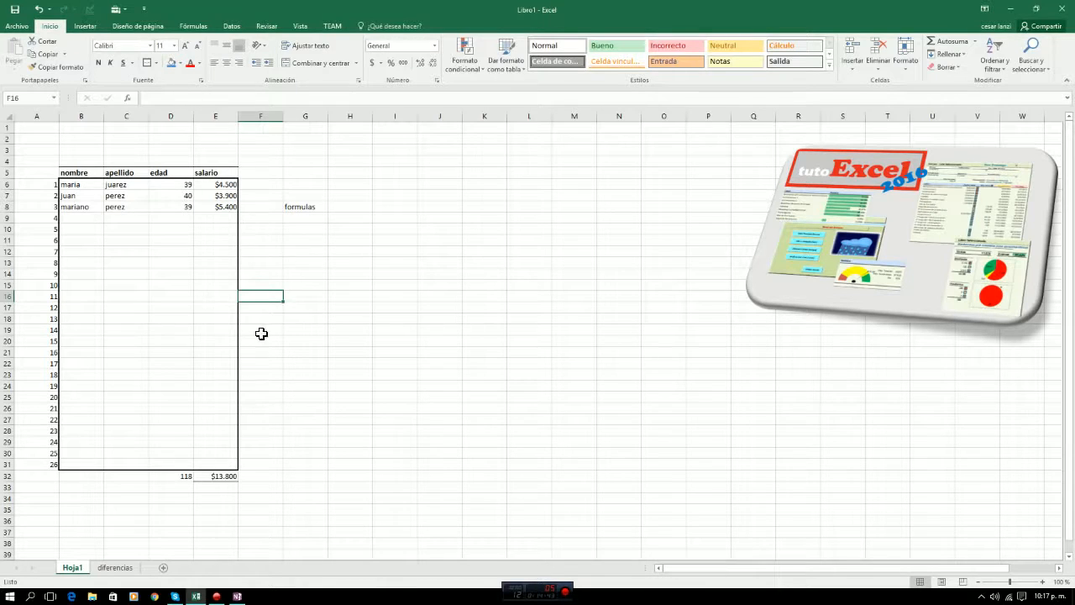
Review the summed salary cells E6:E31 and set the total formula in E32 to =SUMA(E6:E14).
{"action": "left_click", "coordinate": [223, 475]}
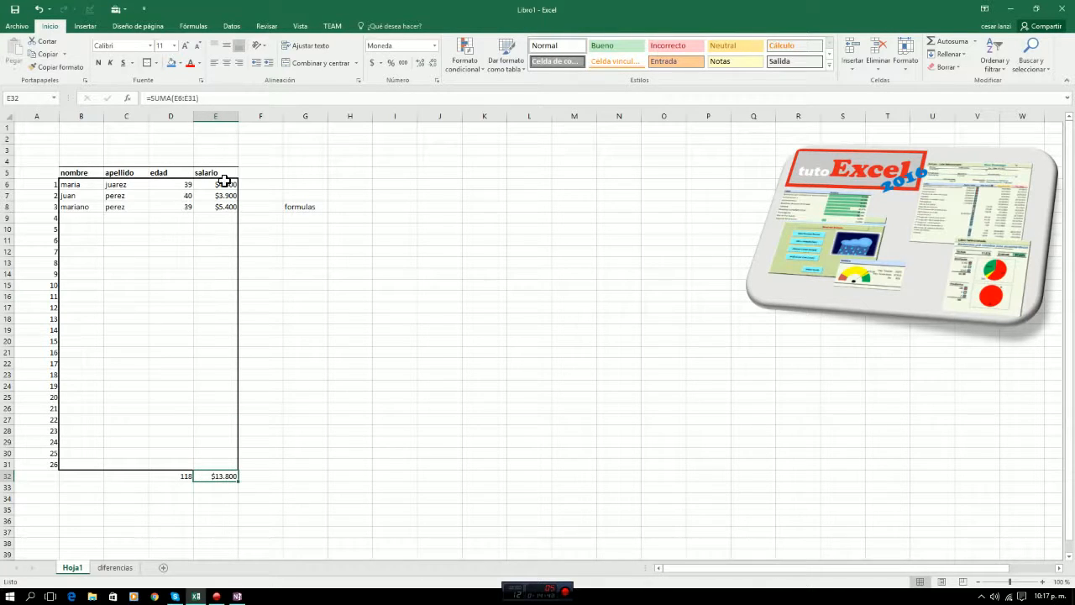
{"action": "left_click_drag", "start_coordinate": [225, 182], "coordinate": [223, 465]}
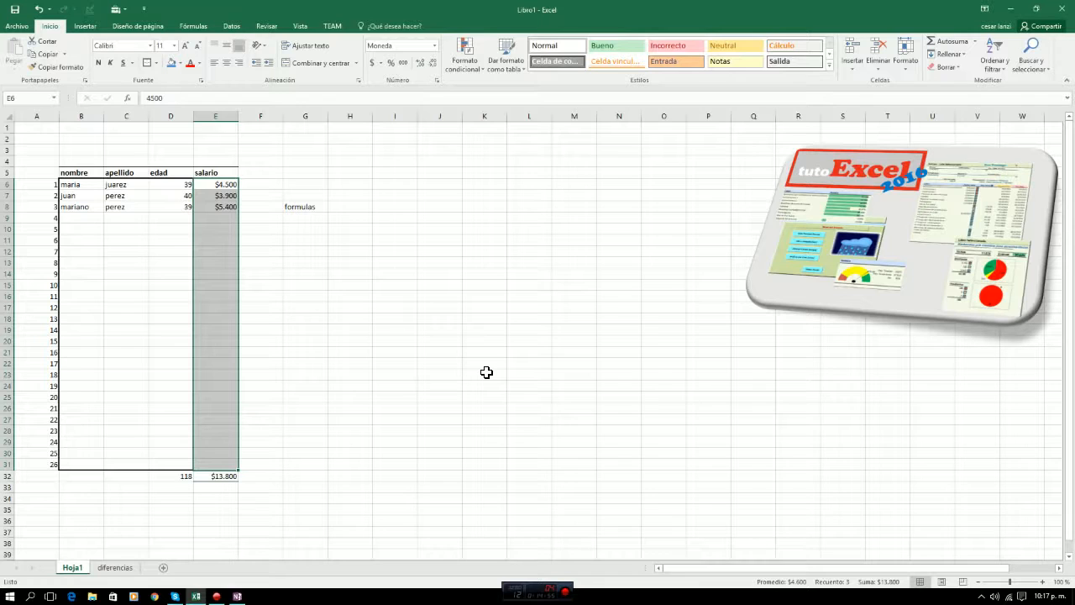
{"action": "left_click", "coordinate": [214, 475]}
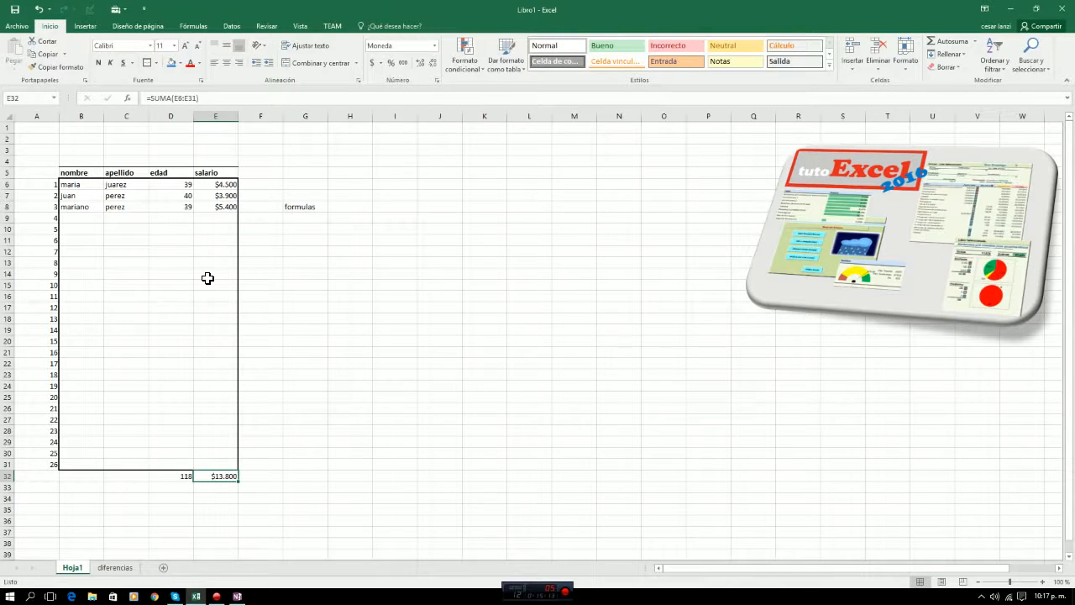
{"action": "left_click_drag", "start_coordinate": [189, 98], "coordinate": [198, 99]}
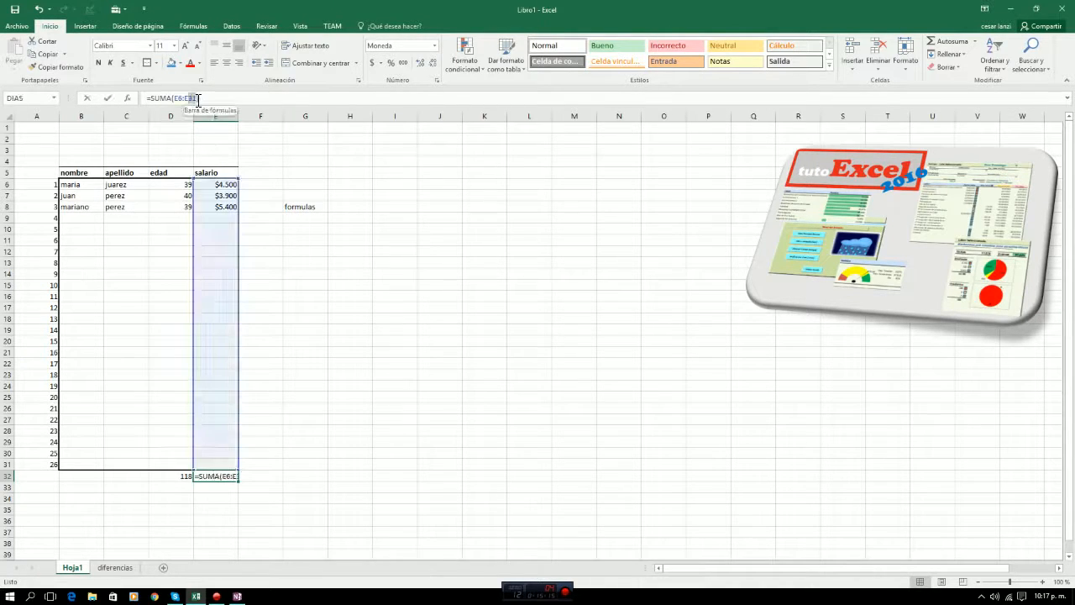
{"action": "type", "text": "14"}
{"action": "key", "text": "ctrl+Return"}
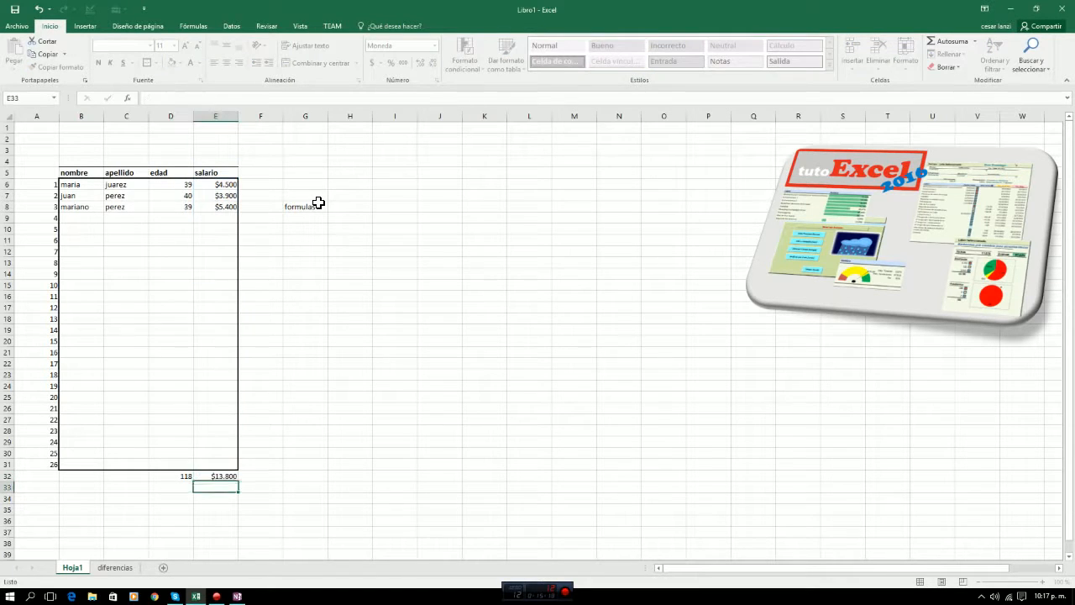
Examine the empty salary cells in column E between the total in row 32 and the last data row.
{"action": "key", "text": "Up"}
{"action": "key", "text": "Up"}
{"action": "key", "text": "Up"}
{"action": "key", "text": "Up"}
{"action": "key", "text": "Up"}
{"action": "key", "text": "Up"}
{"action": "key", "text": "Up"}
{"action": "key", "text": "Up"}
{"action": "key", "text": "Up"}
{"action": "key", "text": "Up"}
{"action": "key", "text": "Up"}
{"action": "key", "text": "Up"}
{"action": "key", "text": "Up"}
{"action": "key", "text": "Up"}
{"action": "key", "text": "Up"}
{"action": "key", "text": "Up"}
{"action": "key", "text": "Up"}
{"action": "key", "text": "Up"}
{"action": "key", "text": "Up"}
{"action": "key", "text": "Up"}
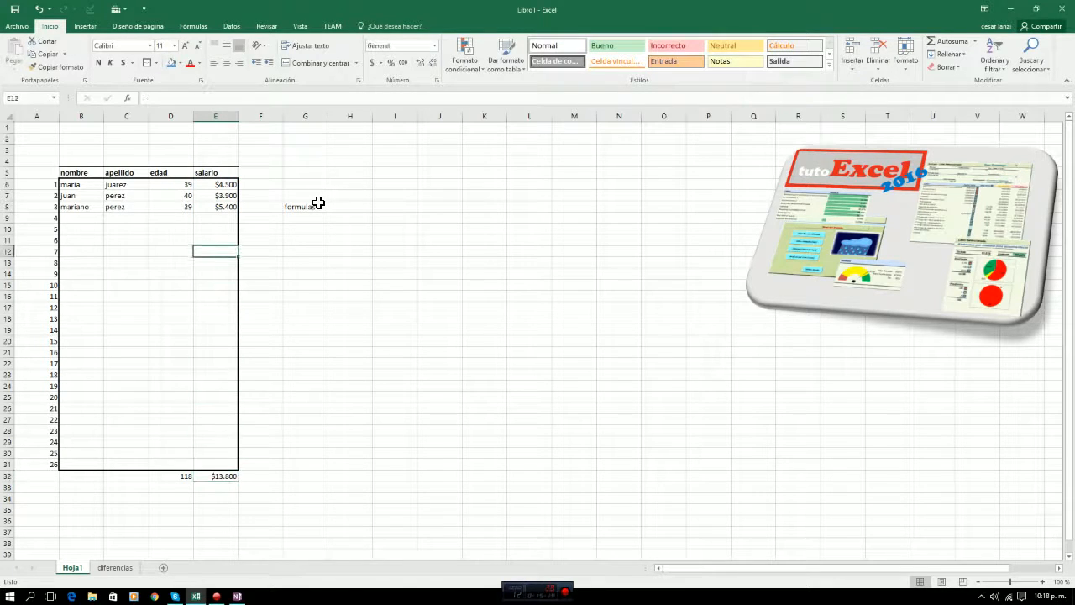
{"action": "key", "text": "Down"}
{"action": "key", "text": "Down"}
{"action": "key", "text": "Down"}
{"action": "key", "text": "Down"}
{"action": "key", "text": "Down"}
{"action": "key", "text": "Down"}
{"action": "key", "text": "Down"}
{"action": "key", "text": "Down"}
{"action": "key", "text": "Down"}
{"action": "key", "text": "Up"}
{"action": "key", "text": "Up"}
{"action": "key", "text": "Up"}
{"action": "key", "text": "Up"}
{"action": "key", "text": "Up"}
{"action": "key", "text": "Up"}
{"action": "key", "text": "Up"}
{"action": "key", "text": "Up"}
{"action": "key", "text": "Up"}
{"action": "key", "text": "Up"}
{"action": "key", "text": "Up"}
{"action": "key", "text": "Up"}
{"action": "key", "text": "Up"}
{"action": "key", "text": "Up"}
{"action": "key", "text": "Up"}
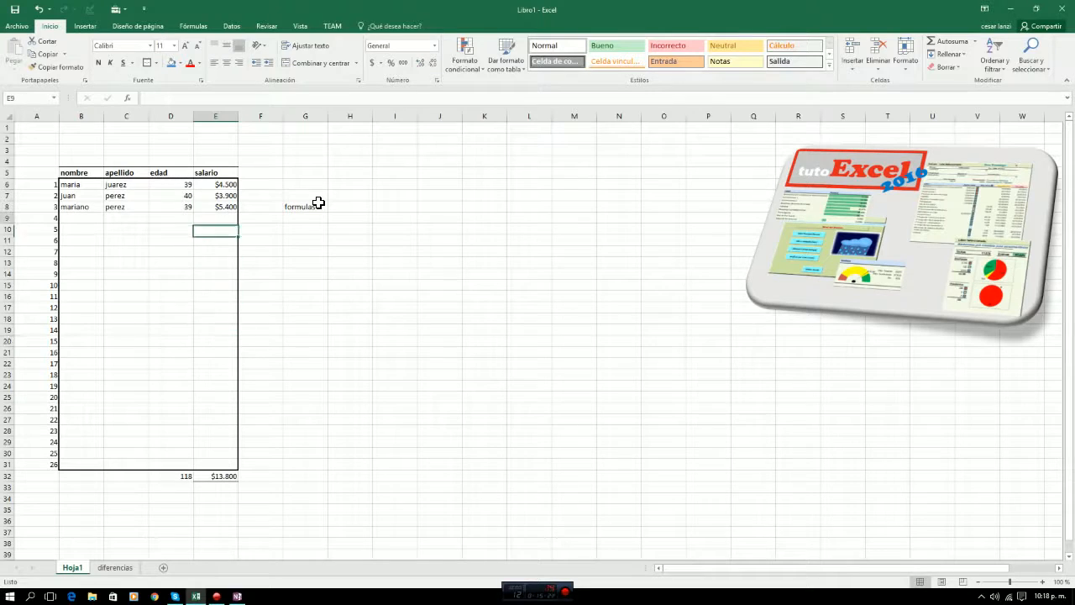
Highlight the salary cells E6:E14 that the total formula in E32 covers.
{"action": "key", "text": "shift+Down"}
{"action": "key", "text": "shift+Down"}
{"action": "key", "text": "shift+Down"}
{"action": "key", "text": "shift+Down"}
{"action": "key", "text": "shift+Down"}
{"action": "key", "text": "shift+Down"}
{"action": "key", "text": "shift+Down"}
{"action": "key", "text": "shift+Down"}
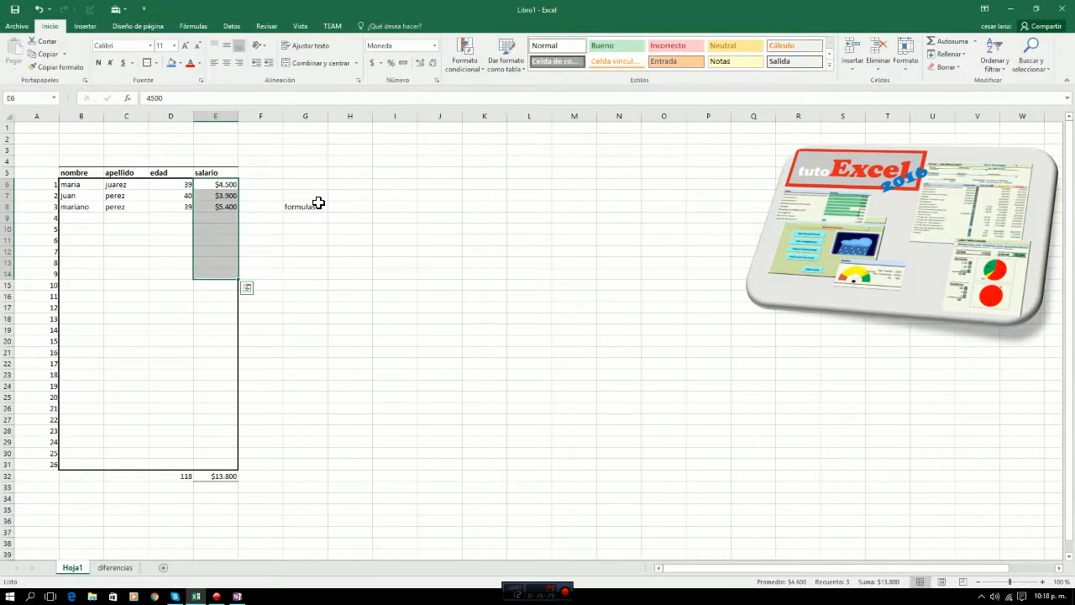
Enter the test values 14, 15 and 14 in salary cells E16, E17 and E18.
{"action": "key", "text": "Down"}
{"action": "key", "text": "Down"}
{"action": "key", "text": "Down"}
{"action": "key", "text": "Down"}
{"action": "key", "text": "Down"}
{"action": "key", "text": "Down"}
{"action": "key", "text": "Down"}
{"action": "key", "text": "Down"}
{"action": "key", "text": "Down"}
{"action": "key", "text": "Down"}
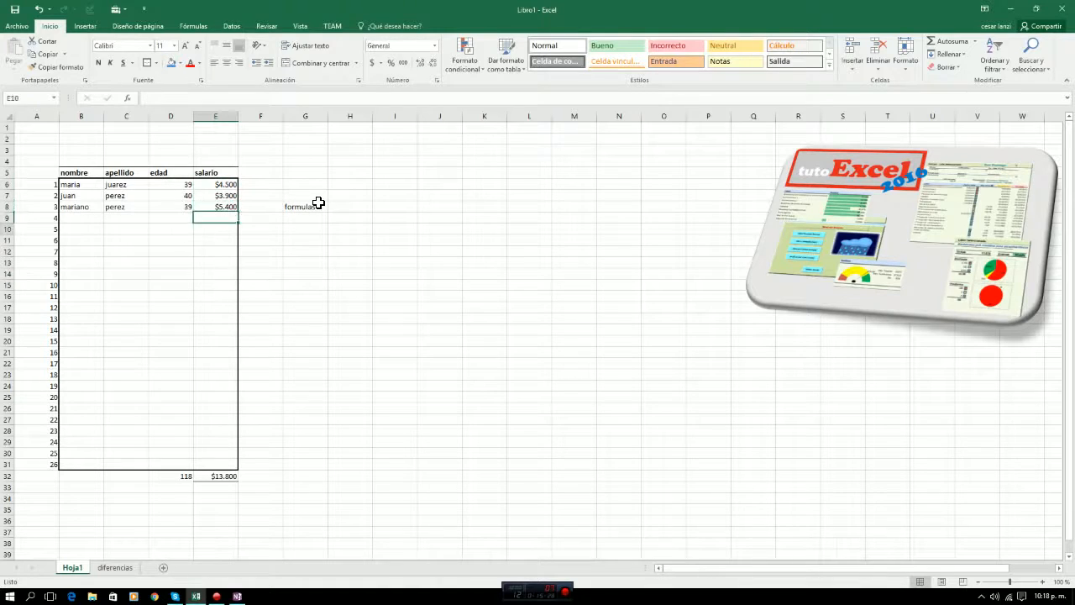
{"action": "type", "text": "14"}
{"action": "key", "text": "Return"}
{"action": "type", "text": "15"}
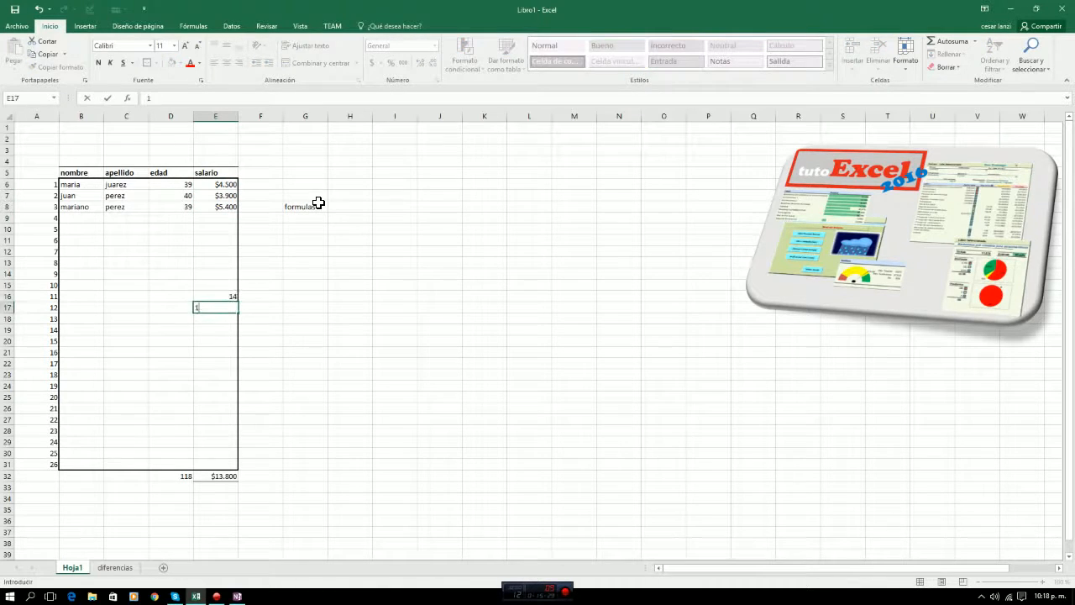
{"action": "key", "text": "Return"}
{"action": "type", "text": "14"}
{"action": "key", "text": "Return"}
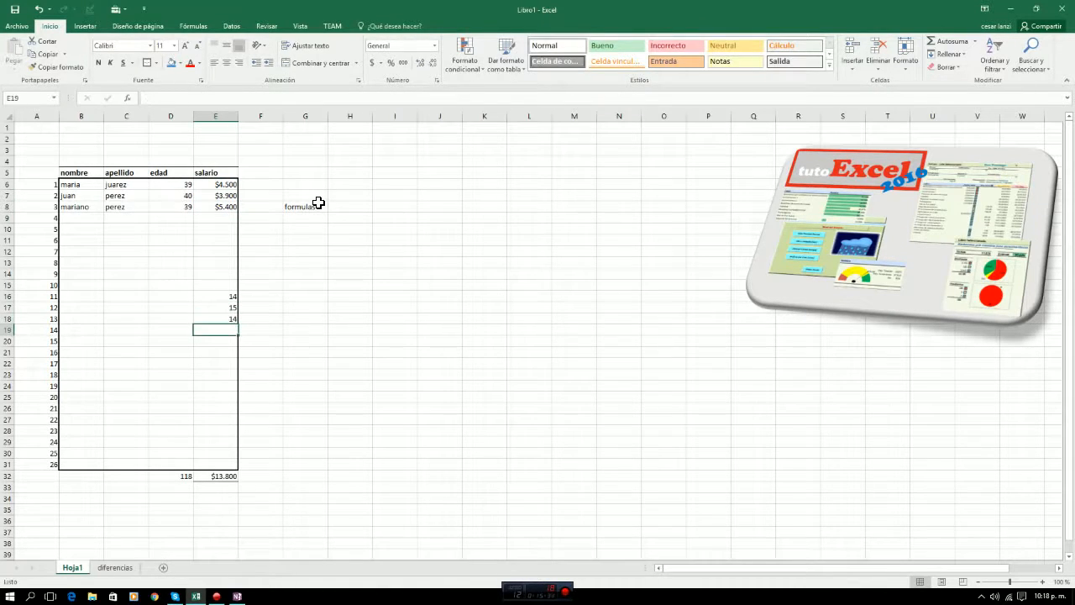
Extend the salary total formula in E32 to =SUMA(E6:E31).
{"action": "key", "text": "Down"}
{"action": "key", "text": "Down"}
{"action": "key", "text": "Down"}
{"action": "key", "text": "Down"}
{"action": "key", "text": "Down"}
{"action": "key", "text": "Down"}
{"action": "key", "text": "Down"}
{"action": "key", "text": "Down"}
{"action": "key", "text": "Down"}
{"action": "key", "text": "Down"}
{"action": "key", "text": "Down"}
{"action": "key", "text": "Down"}
{"action": "key", "text": "Down"}
{"action": "key", "text": "Down"}
{"action": "key", "text": "Down"}
{"action": "key", "text": "Up"}
{"action": "key", "text": "Up"}
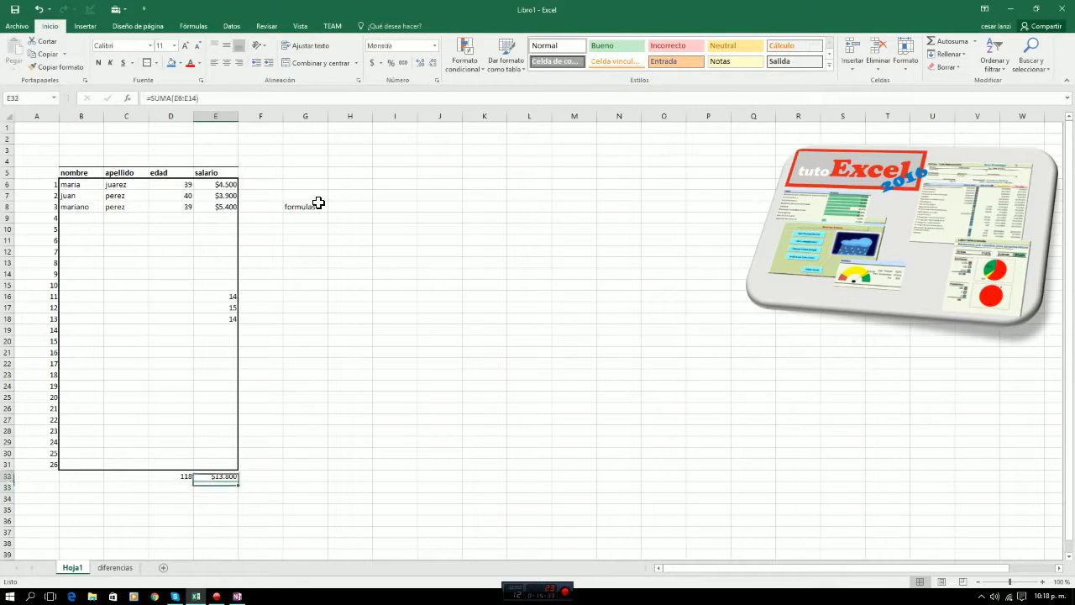
{"action": "left_click", "coordinate": [190, 98]}
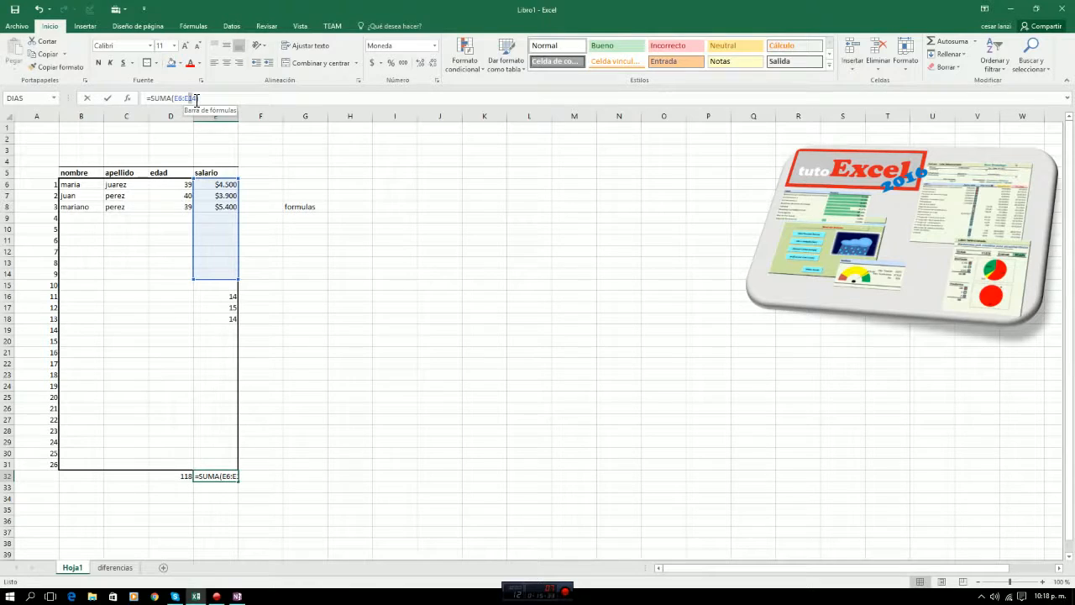
{"action": "left_click_drag", "start_coordinate": [196, 100], "coordinate": [198, 100]}
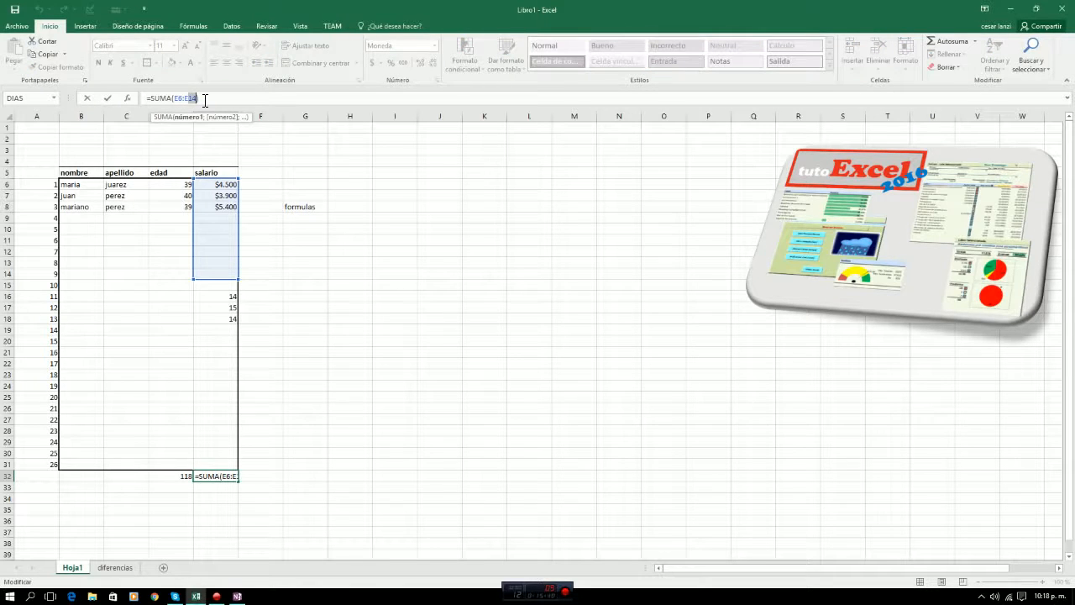
{"action": "type", "text": "31"}
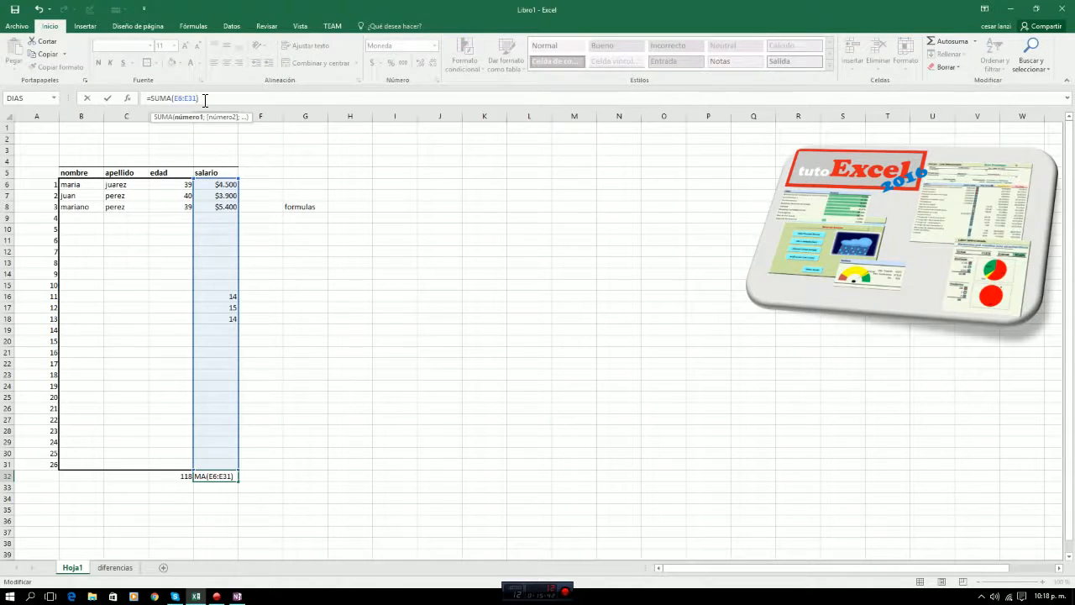
{"action": "key", "text": "Return"}
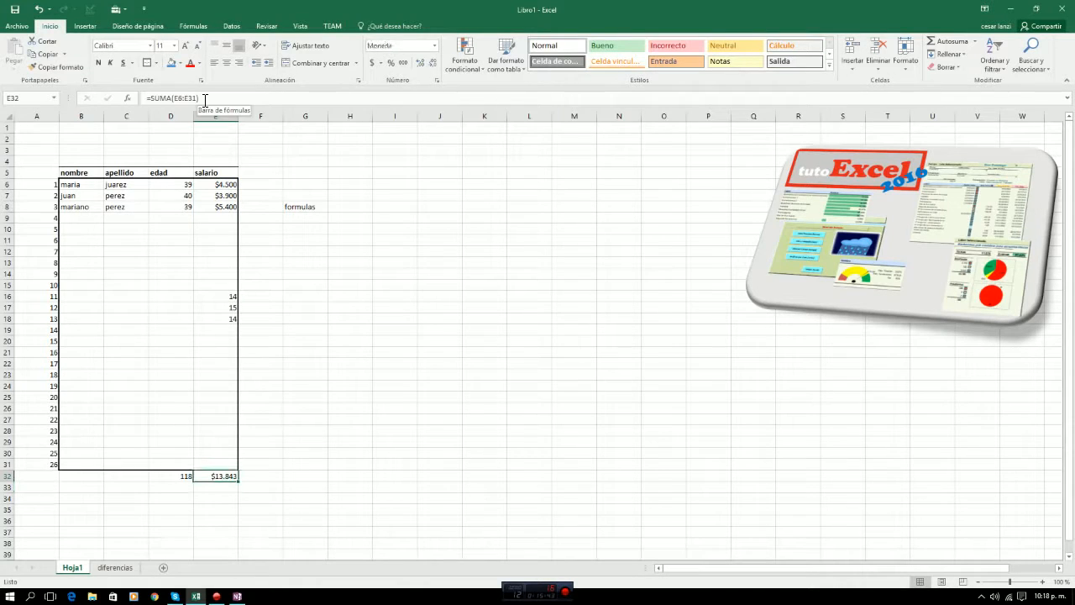
Enter the test value 456 in salary cell E22.
{"action": "left_click", "coordinate": [210, 341]}
{"action": "left_click", "coordinate": [210, 318]}
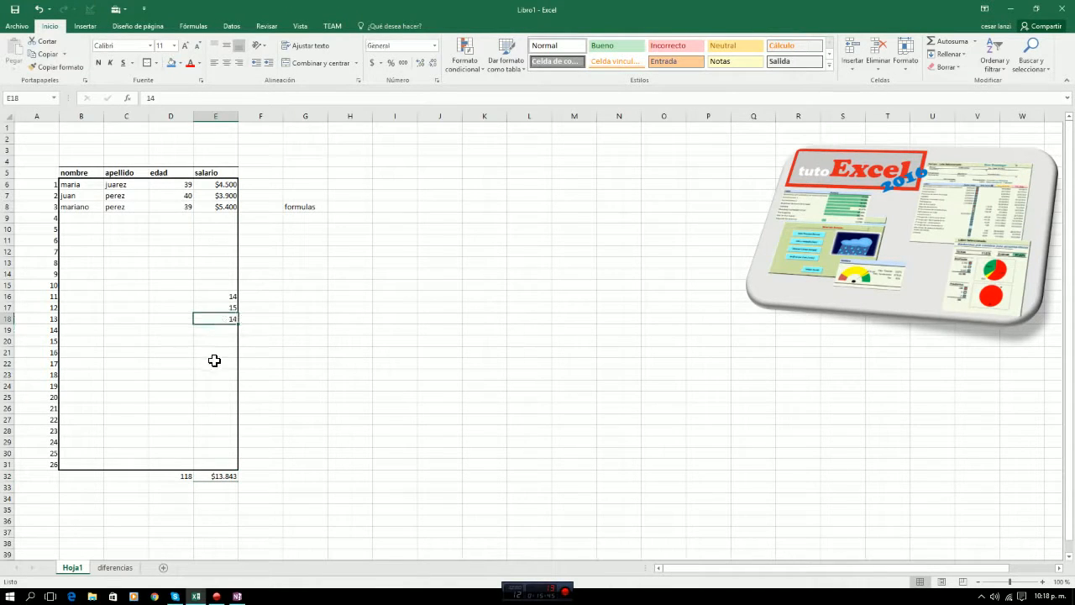
{"action": "left_click", "coordinate": [214, 361]}
{"action": "type", "text": "456"}
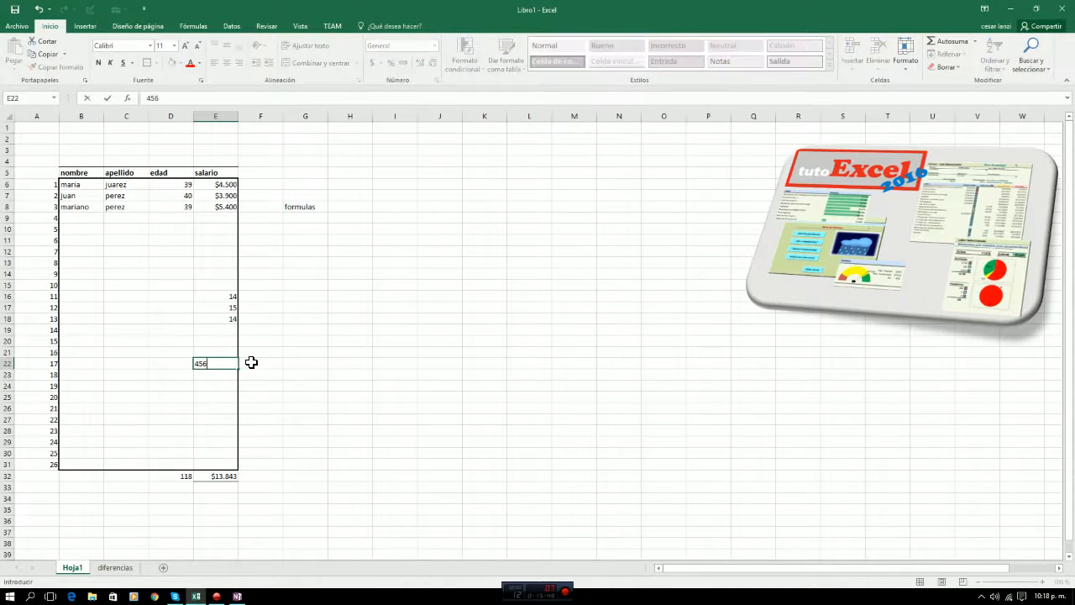
{"action": "key", "text": "Return"}
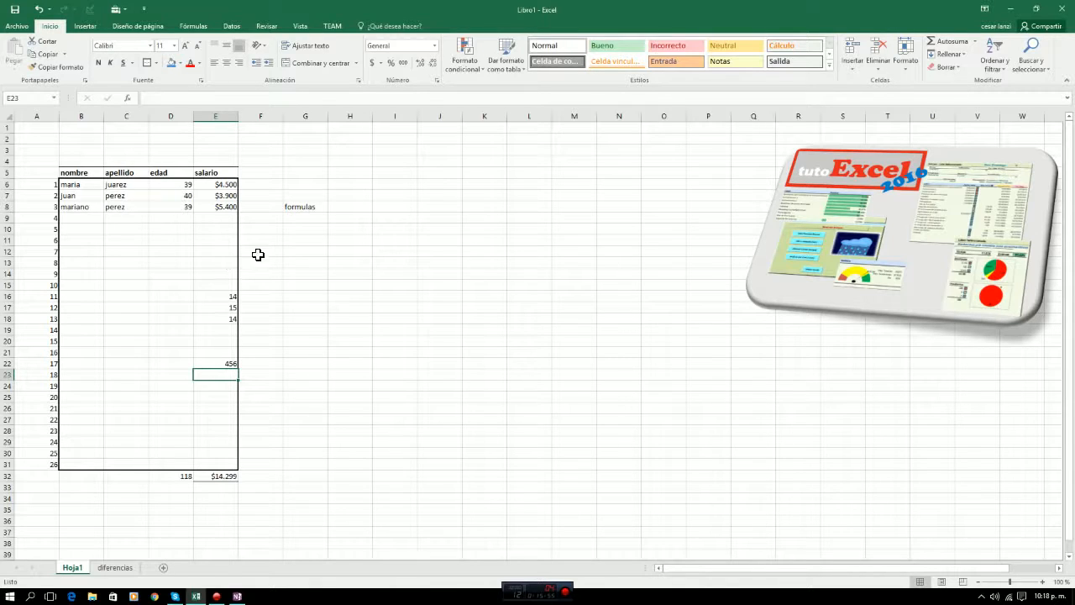
Check the salary total in cell E32 and its formula.
{"action": "left_click", "coordinate": [252, 476]}
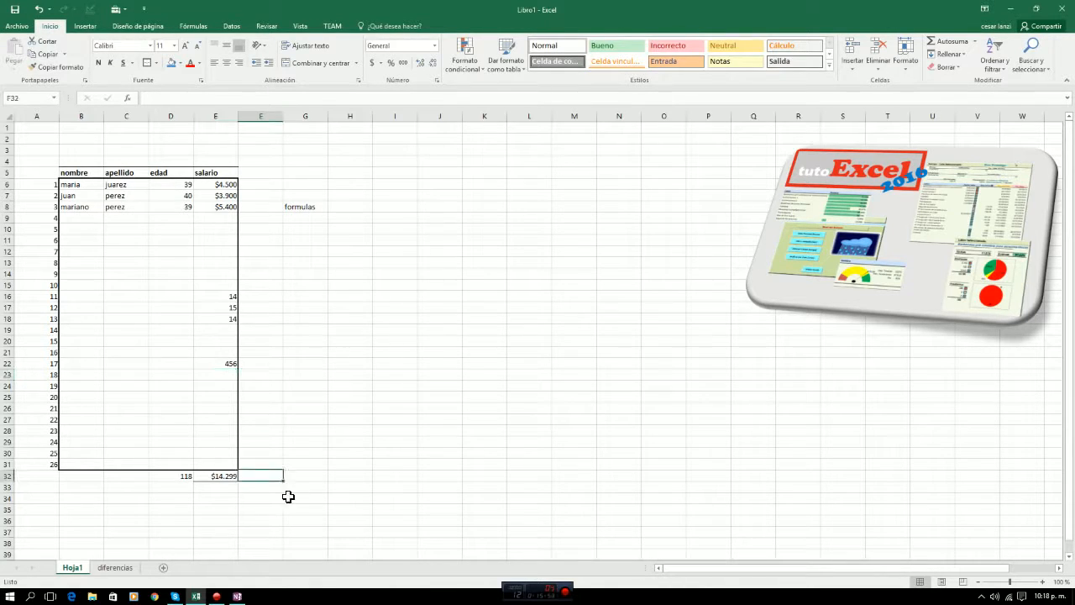
{"action": "left_click", "coordinate": [211, 477]}
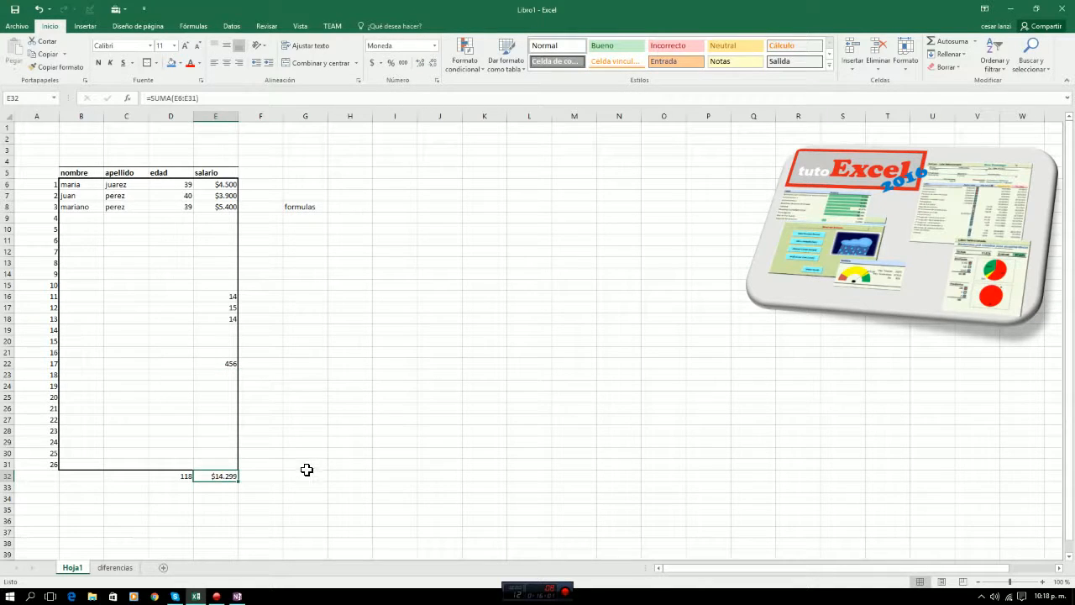
{"action": "left_click", "coordinate": [312, 476]}
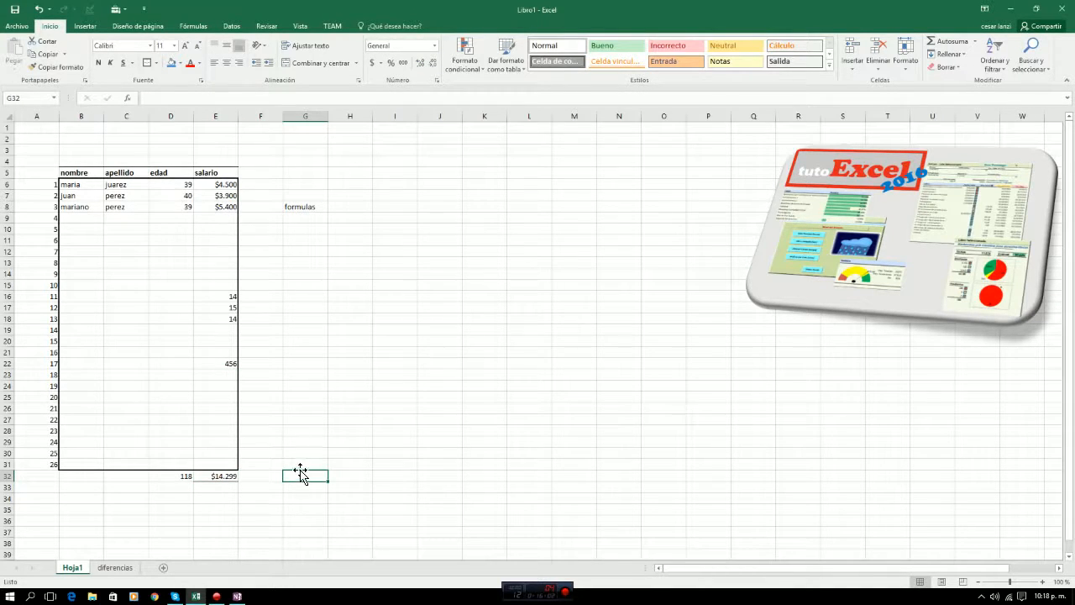
Start a manual addition formula in cell F32 with a reference to the first salary, E6.
{"action": "left_click", "coordinate": [252, 476]}
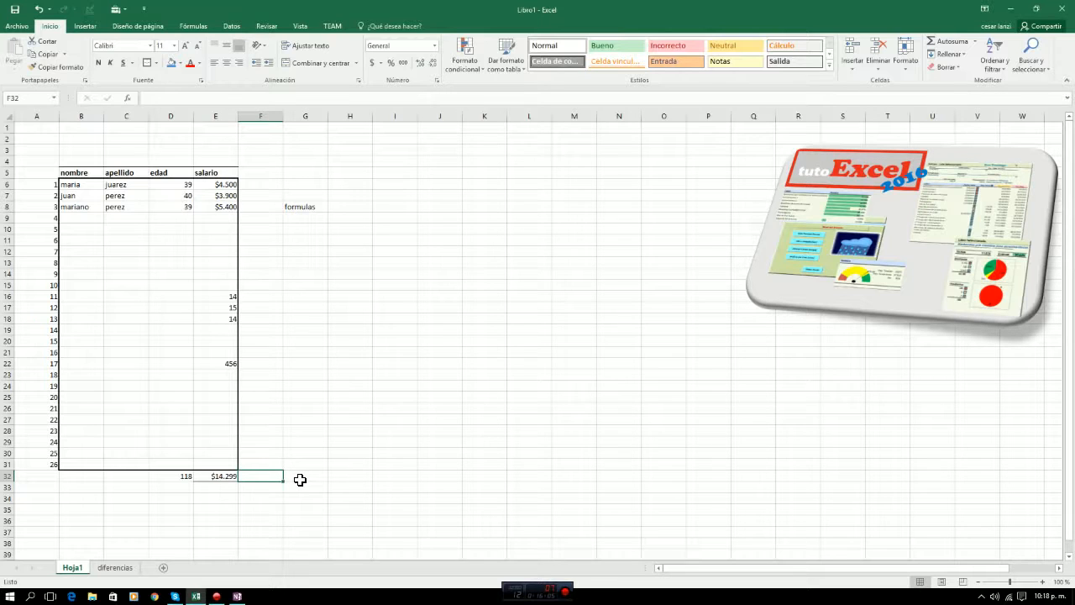
{"action": "type", "text": "+"}
{"action": "key", "text": "Up"}
{"action": "key", "text": "Up"}
{"action": "key", "text": "Up"}
{"action": "key", "text": "Up"}
{"action": "key", "text": "Up"}
{"action": "key", "text": "Up"}
{"action": "key", "text": "Up"}
{"action": "key", "text": "Up"}
{"action": "key", "text": "Up"}
{"action": "key", "text": "Up"}
{"action": "key", "text": "Up"}
{"action": "key", "text": "Up"}
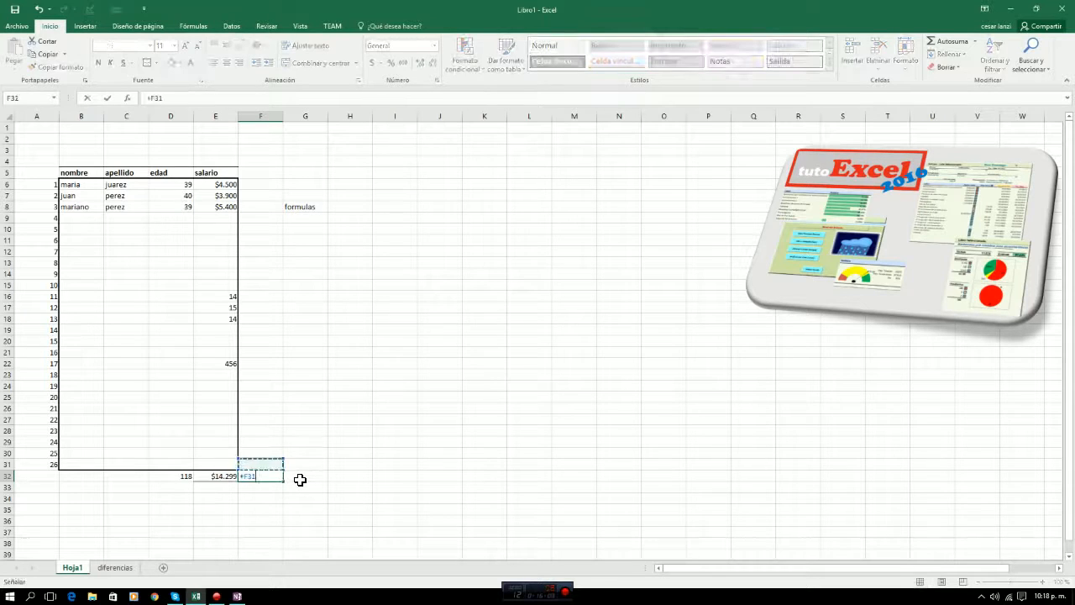
{"action": "key", "text": "Up"}
{"action": "key", "text": "Up"}
{"action": "key", "text": "Up"}
{"action": "key", "text": "Up"}
{"action": "key", "text": "Up"}
{"action": "key", "text": "Up"}
{"action": "key", "text": "Up"}
{"action": "key", "text": "Up"}
{"action": "key", "text": "Up"}
{"action": "key", "text": "Up"}
{"action": "key", "text": "Up"}
{"action": "key", "text": "Up"}
{"action": "key", "text": "Up"}
{"action": "key", "text": "Up"}
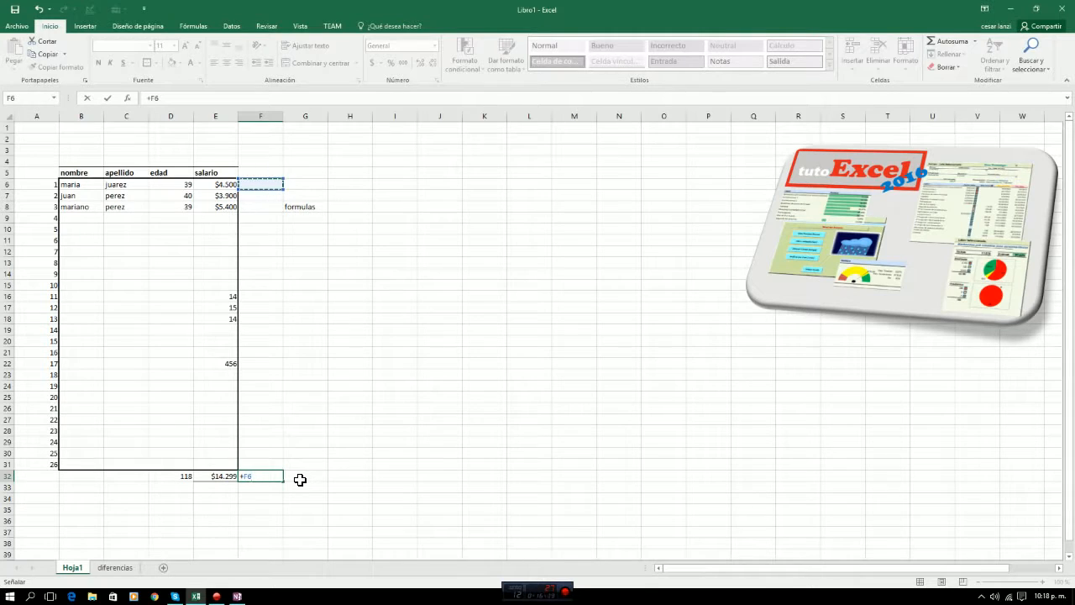
{"action": "key", "text": "Left"}
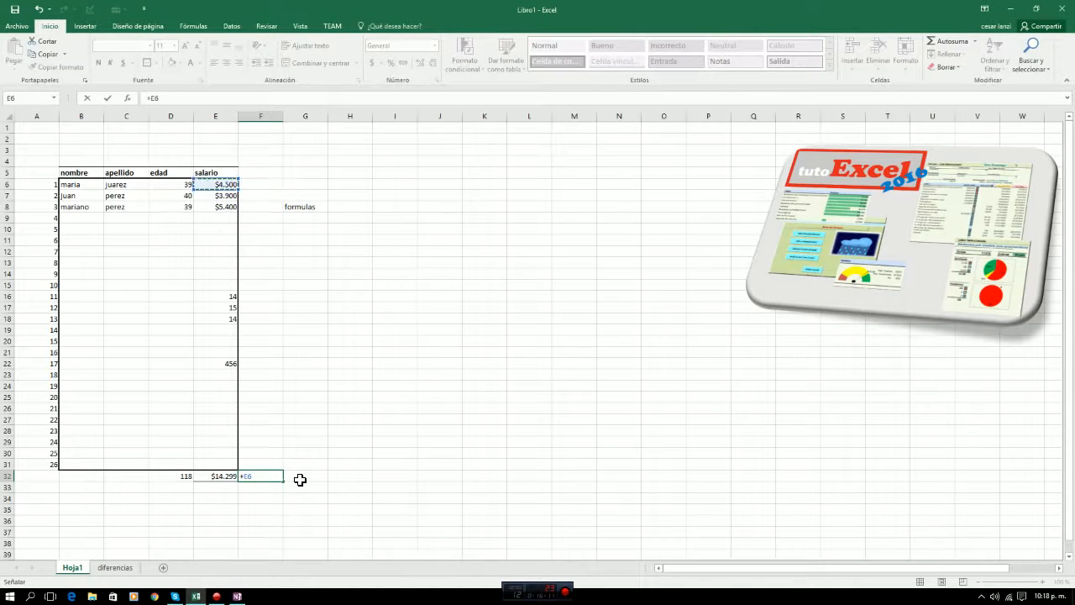
Extend the addition formula in F32 cell by cell, adding E7 and a further salary cell.
{"action": "type", "text": "+"}
{"action": "key", "text": "Up"}
{"action": "key", "text": "Up"}
{"action": "key", "text": "Up"}
{"action": "key", "text": "Up"}
{"action": "key", "text": "Up"}
{"action": "key", "text": "Up"}
{"action": "key", "text": "Up"}
{"action": "key", "text": "Up"}
{"action": "key", "text": "Up"}
{"action": "key", "text": "Up"}
{"action": "key", "text": "Up"}
{"action": "key", "text": "Up"}
{"action": "key", "text": "Up"}
{"action": "key", "text": "Up"}
{"action": "key", "text": "Up"}
{"action": "key", "text": "Up"}
{"action": "key", "text": "Up"}
{"action": "key", "text": "Up"}
{"action": "key", "text": "Up"}
{"action": "key", "text": "Up"}
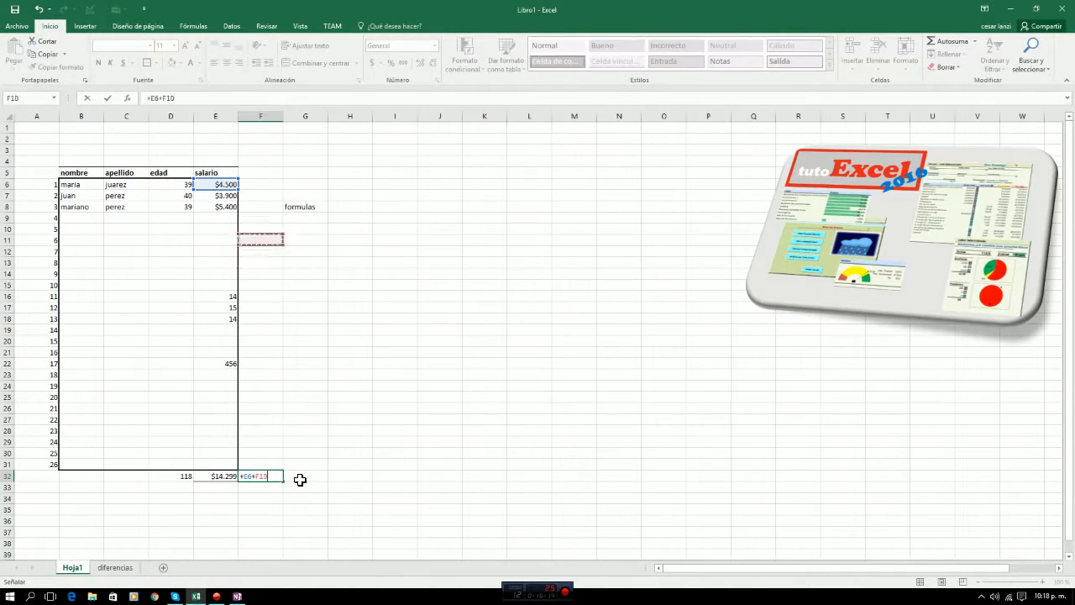
{"action": "key", "text": "Left"}
{"action": "type", "text": "+"}
{"action": "key", "text": "Up"}
{"action": "key", "text": "Up"}
{"action": "key", "text": "Up"}
{"action": "key", "text": "Up"}
{"action": "key", "text": "Up"}
{"action": "key", "text": "Up"}
{"action": "key", "text": "Up"}
{"action": "key", "text": "Up"}
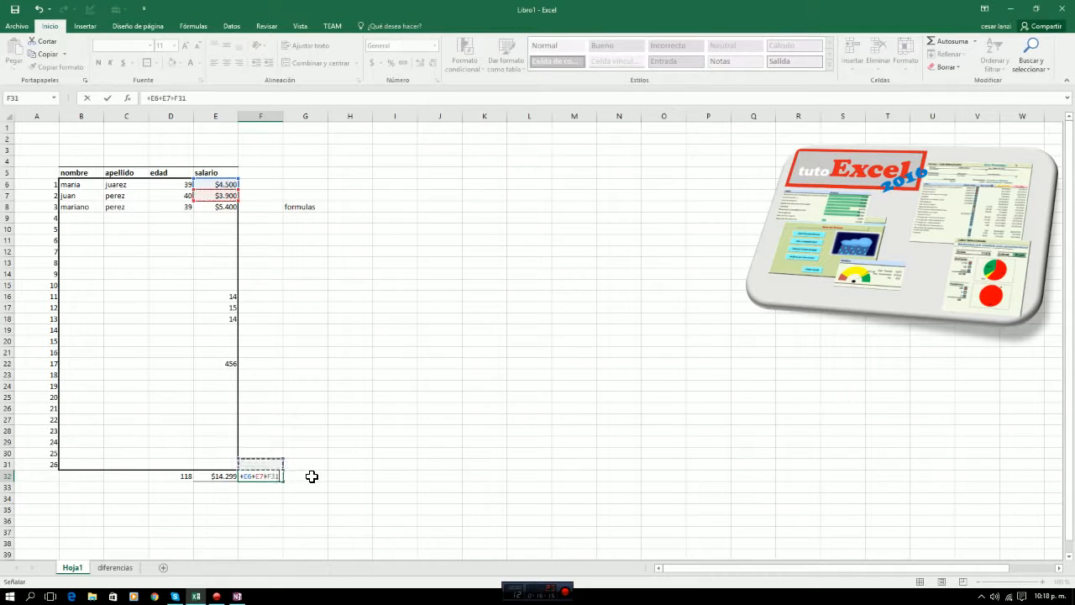
{"action": "key", "text": "Up"}
{"action": "key", "text": "Up"}
{"action": "key", "text": "Up"}
{"action": "key", "text": "Up"}
{"action": "key", "text": "Up"}
{"action": "key", "text": "Up"}
{"action": "key", "text": "Up"}
{"action": "key", "text": "Up"}
{"action": "key", "text": "Up"}
{"action": "key", "text": "Up"}
{"action": "key", "text": "Up"}
{"action": "key", "text": "Up"}
{"action": "key", "text": "Up"}
{"action": "key", "text": "Up"}
{"action": "key", "text": "Up"}
{"action": "key", "text": "Up"}
{"action": "key", "text": "Left"}
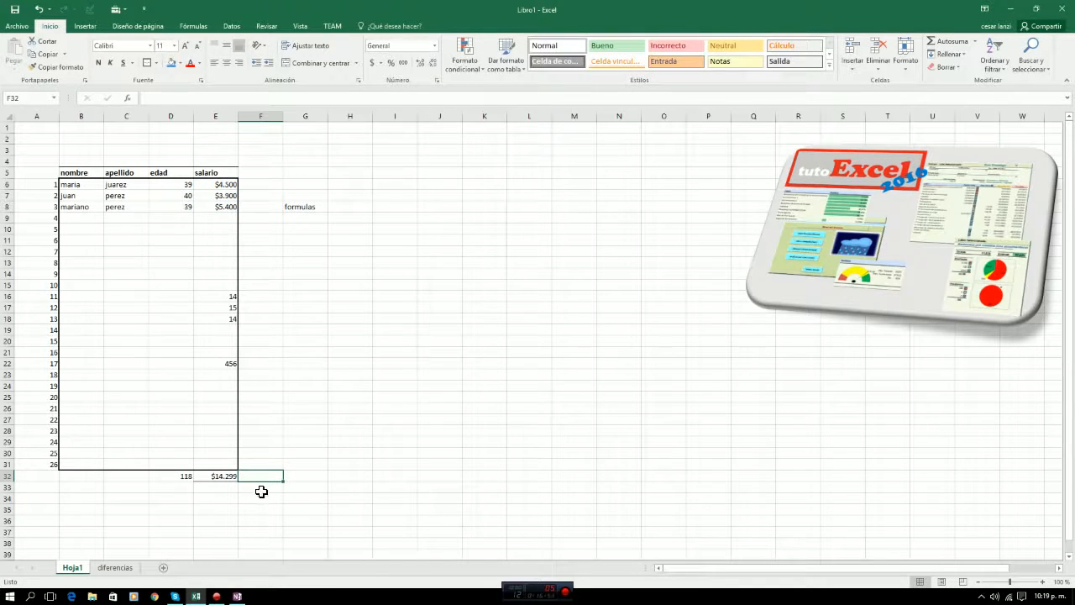
Clear the test values from salary cells E16:E22.
{"action": "left_click_drag", "start_coordinate": [223, 297], "coordinate": [222, 367]}
{"action": "key", "text": "Delete"}
{"action": "key", "text": "Down"}
{"action": "key", "text": "Down"}
{"action": "key", "text": "Down"}
{"action": "key", "text": "Down"}
{"action": "key", "text": "Down"}
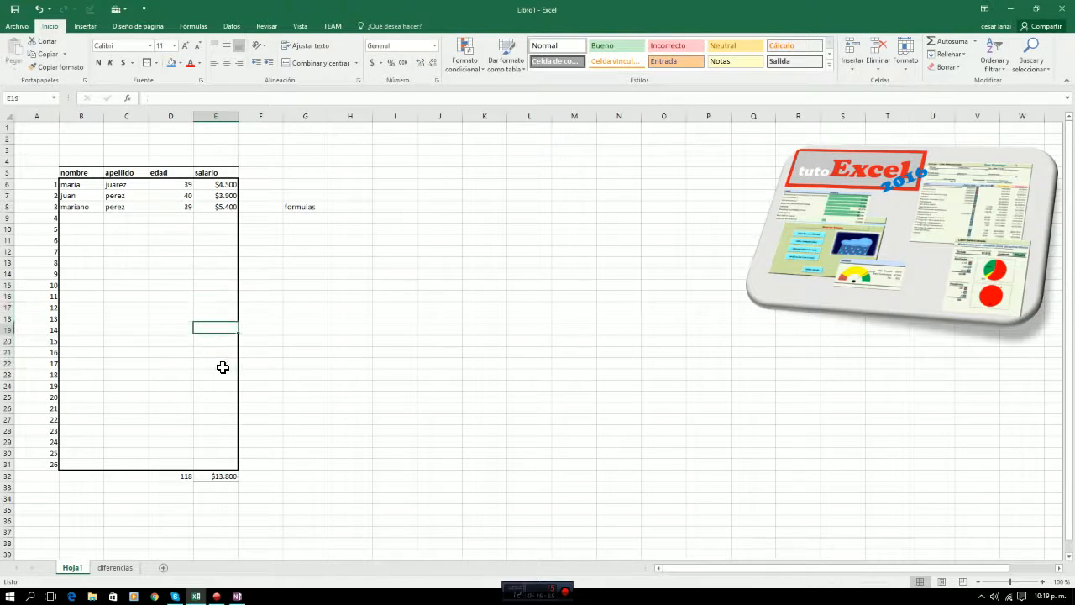
Examine the emptied salary cells in column E and the total formula in E32.
{"action": "key", "text": "Down"}
{"action": "key", "text": "Down"}
{"action": "key", "text": "Down"}
{"action": "key", "text": "Down"}
{"action": "key", "text": "Down"}
{"action": "key", "text": "Down"}
{"action": "key", "text": "Down"}
{"action": "key", "text": "Down"}
{"action": "key", "text": "Down"}
{"action": "key", "text": "Down"}
{"action": "key", "text": "Down"}
{"action": "key", "text": "Up"}
{"action": "key", "text": "Up"}
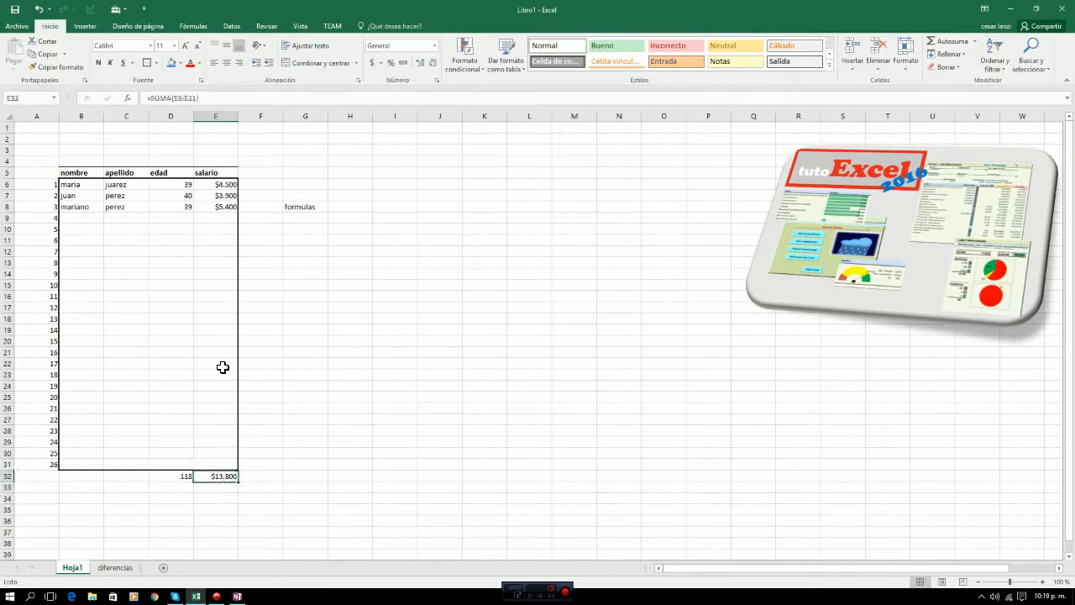
{"action": "key", "text": "Down"}
{"action": "key", "text": "Down"}
{"action": "key", "text": "Up"}
{"action": "key", "text": "Up"}
{"action": "key", "text": "Up"}
{"action": "key", "text": "Up"}
{"action": "key", "text": "Up"}
{"action": "key", "text": "Up"}
{"action": "key", "text": "Up"}
{"action": "key", "text": "Up"}
{"action": "key", "text": "Up"}
{"action": "key", "text": "Up"}
{"action": "key", "text": "Up"}
{"action": "key", "text": "Up"}
{"action": "key", "text": "Up"}
{"action": "key", "text": "Up"}
{"action": "key", "text": "Up"}
{"action": "key", "text": "Up"}
{"action": "key", "text": "Up"}
{"action": "key", "text": "Up"}
{"action": "key", "text": "Up"}
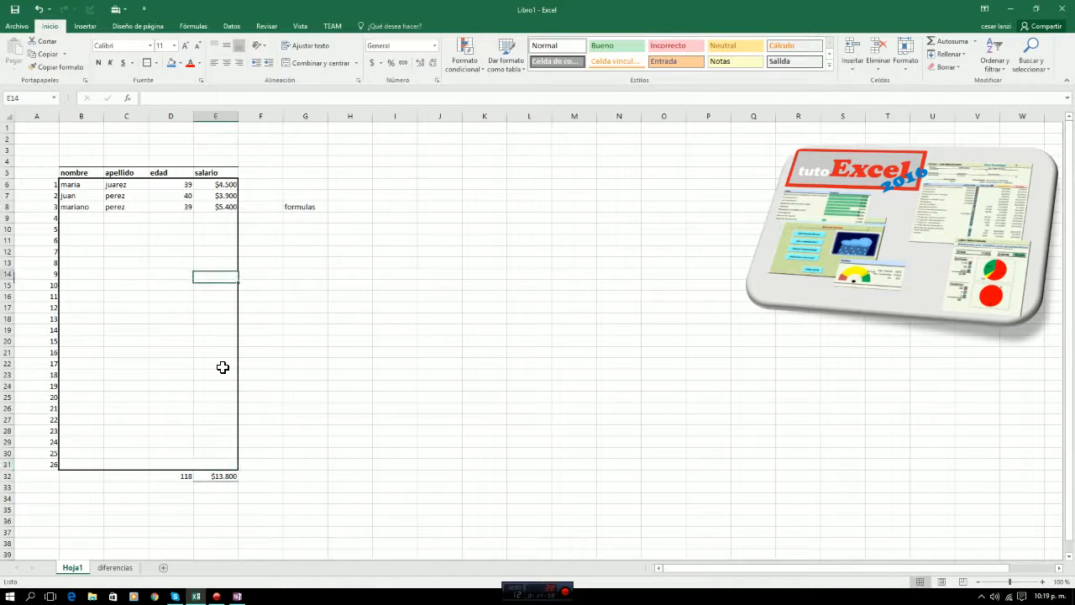
{"action": "key", "text": "Down"}
{"action": "key", "text": "Down"}
{"action": "key", "text": "Down"}
{"action": "key", "text": "Down"}
{"action": "key", "text": "Down"}
{"action": "key", "text": "Down"}
{"action": "key", "text": "Down"}
{"action": "key", "text": "Down"}
{"action": "key", "text": "Down"}
{"action": "key", "text": "Down"}
{"action": "key", "text": "Down"}
{"action": "key", "text": "Down"}
{"action": "key", "text": "Down"}
{"action": "key", "text": "Down"}
{"action": "key", "text": "Down"}
{"action": "key", "text": "Down"}
{"action": "key", "text": "Down"}
{"action": "key", "text": "Down"}
{"action": "key", "text": "Down"}
{"action": "key", "text": "Up"}
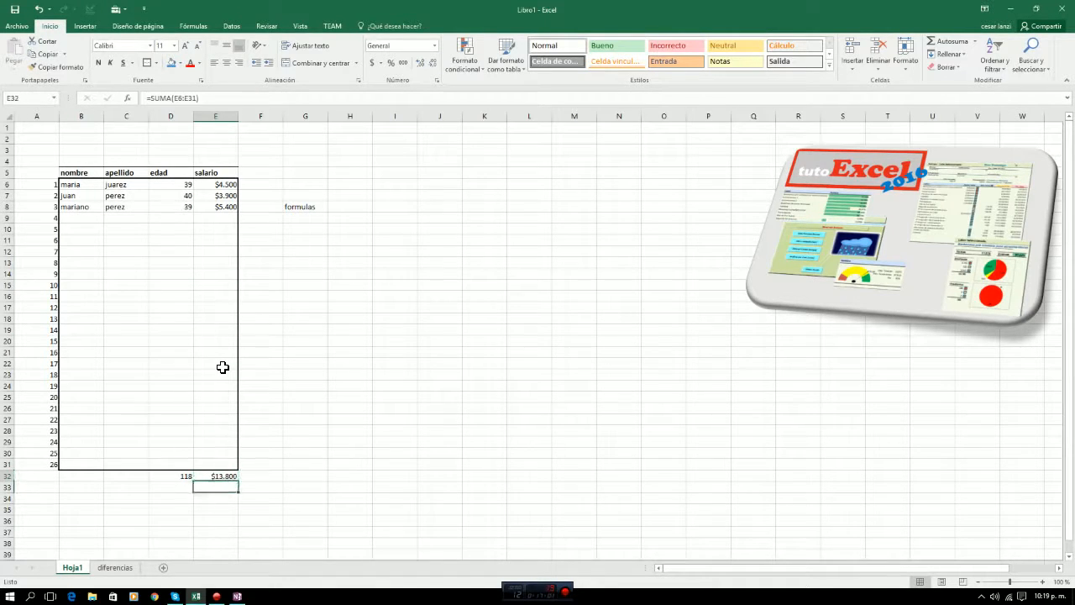
Open the Insertar función dialog for cell F32 and place it beside the table.
{"action": "key", "text": "Right"}
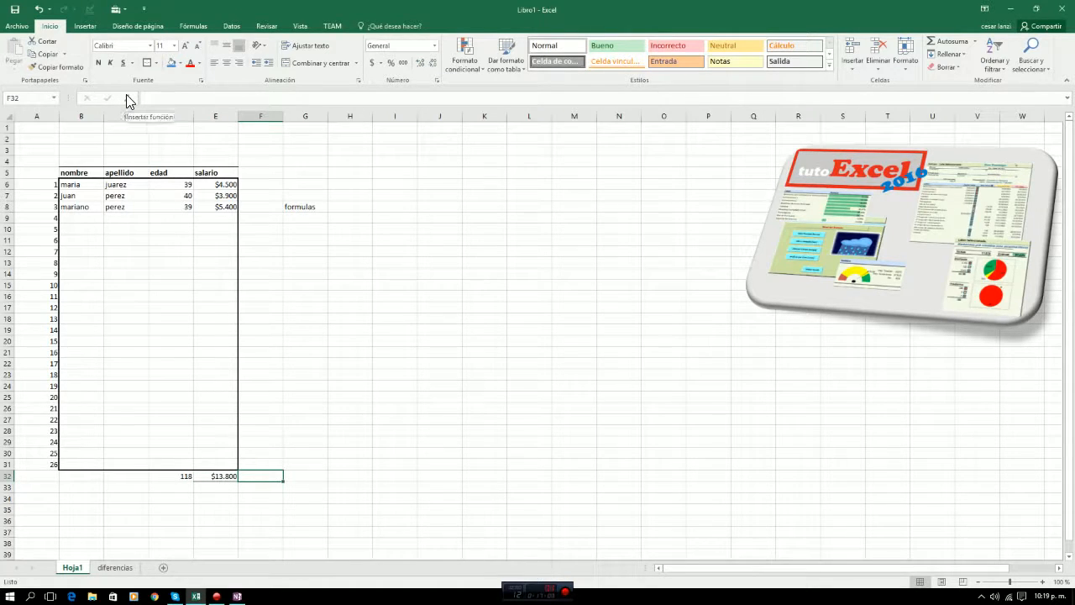
{"action": "key", "text": "ctrl+F1"}
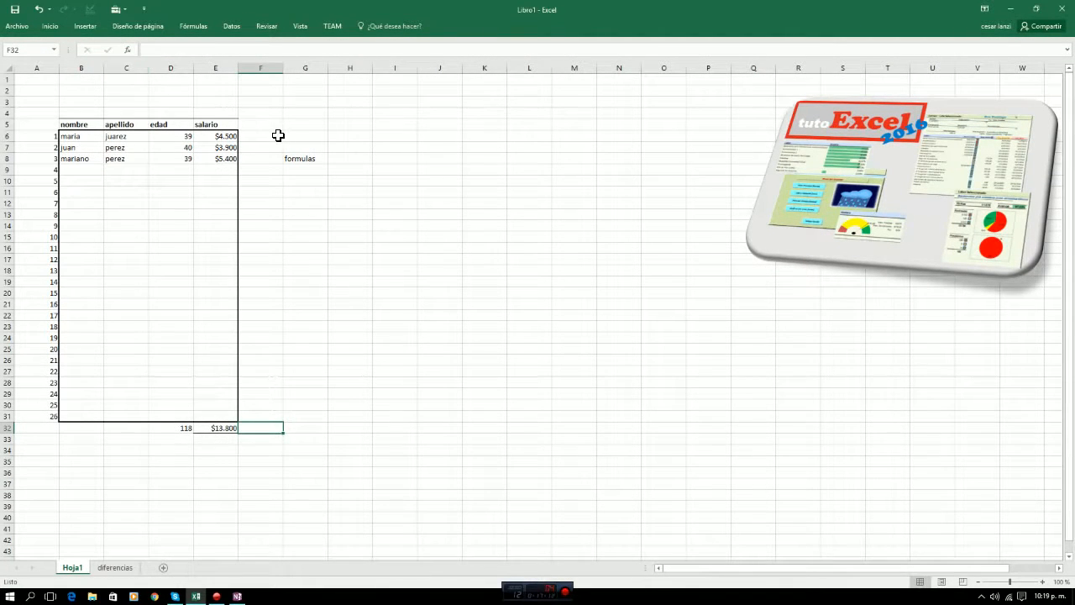
{"action": "key", "text": "ctrl+F1"}
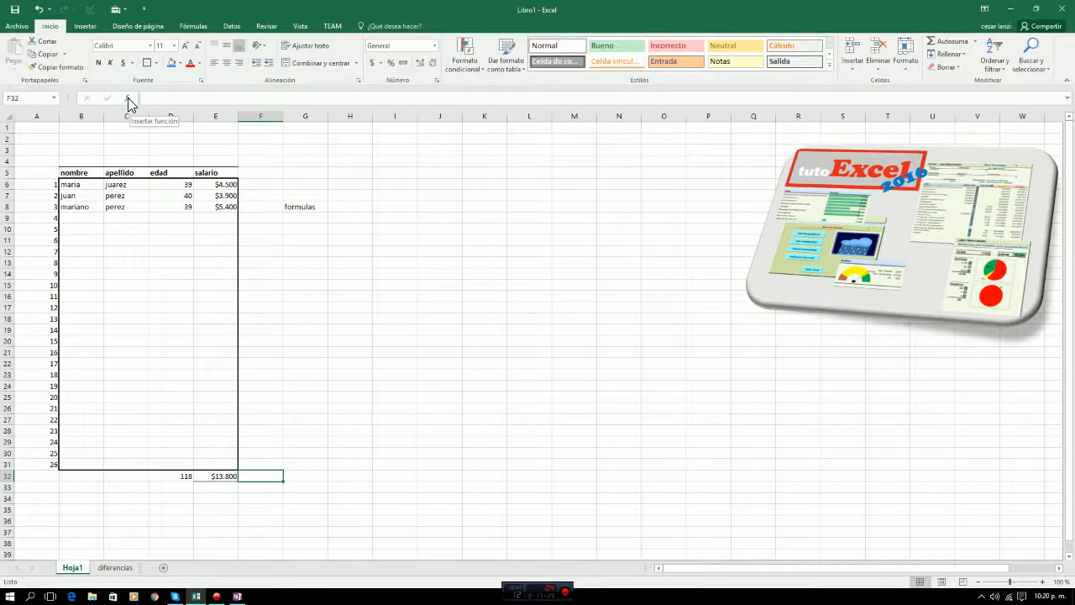
{"action": "left_click", "coordinate": [128, 97]}
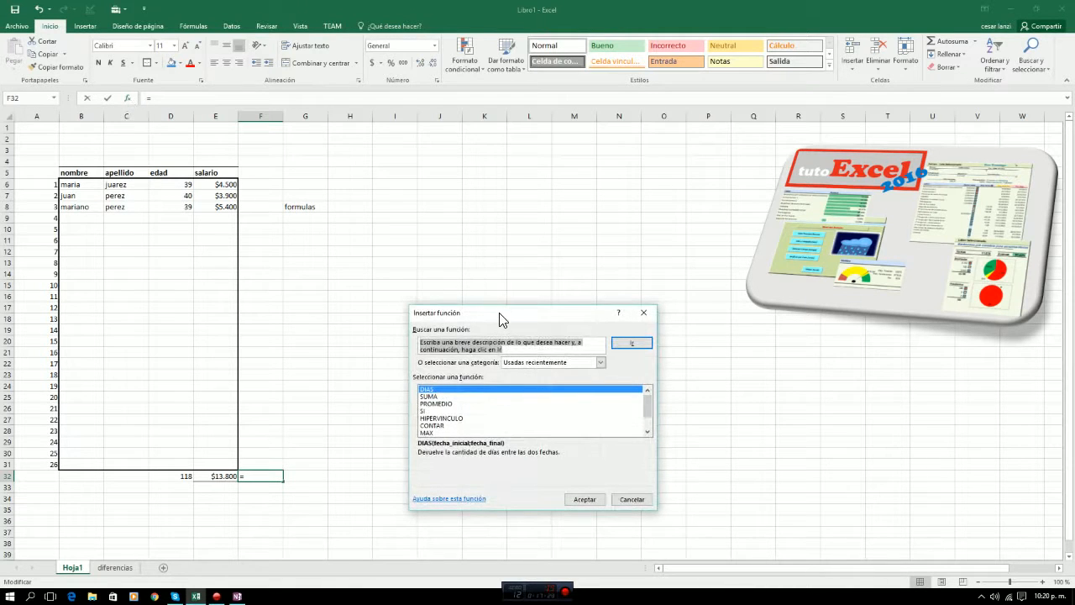
{"action": "left_click_drag", "start_coordinate": [499, 319], "coordinate": [416, 218]}
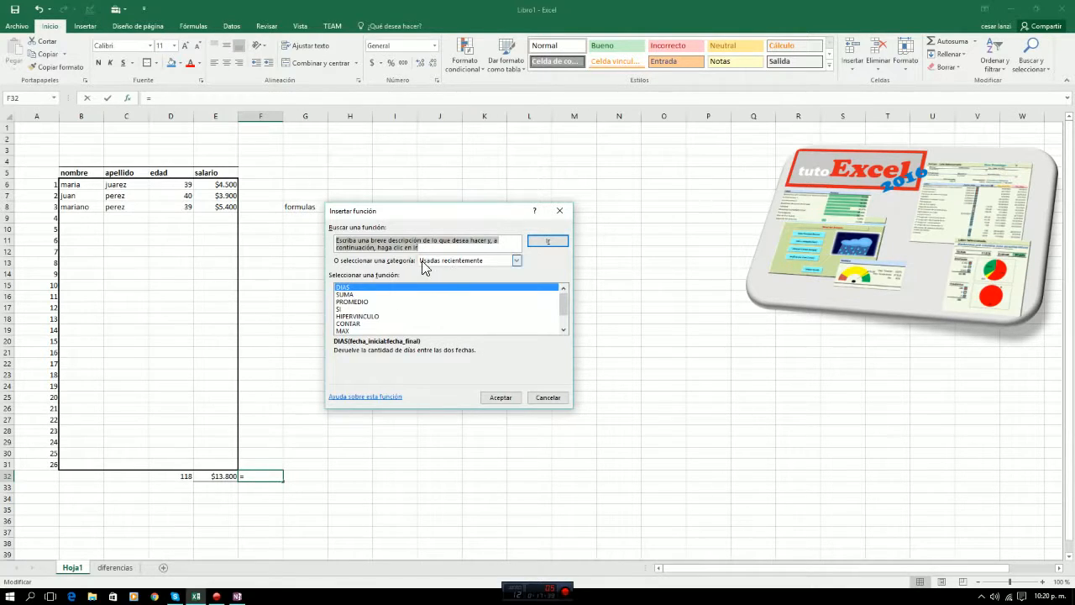
Choose the SUMA function from the Matemáticas y trigonométricas category for cell F32.
{"action": "mouse_move", "coordinate": [563, 306]}
{"action": "left_mouse_down"}
{"action": "mouse_move", "coordinate": [564, 318]}
{"action": "mouse_move", "coordinate": [564, 304]}
{"action": "left_mouse_up"}
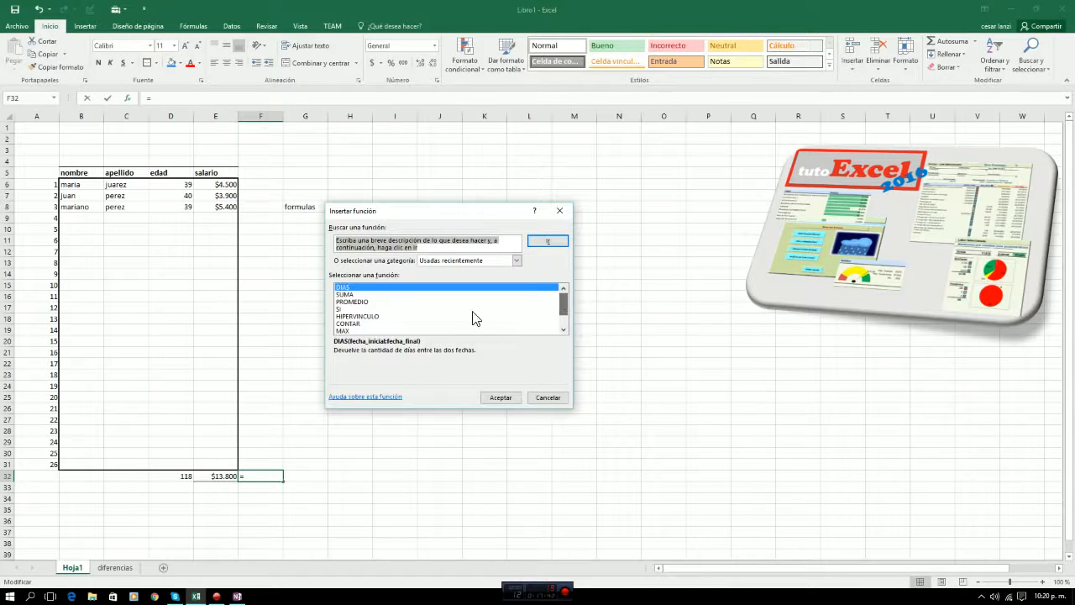
{"action": "left_click", "coordinate": [515, 261]}
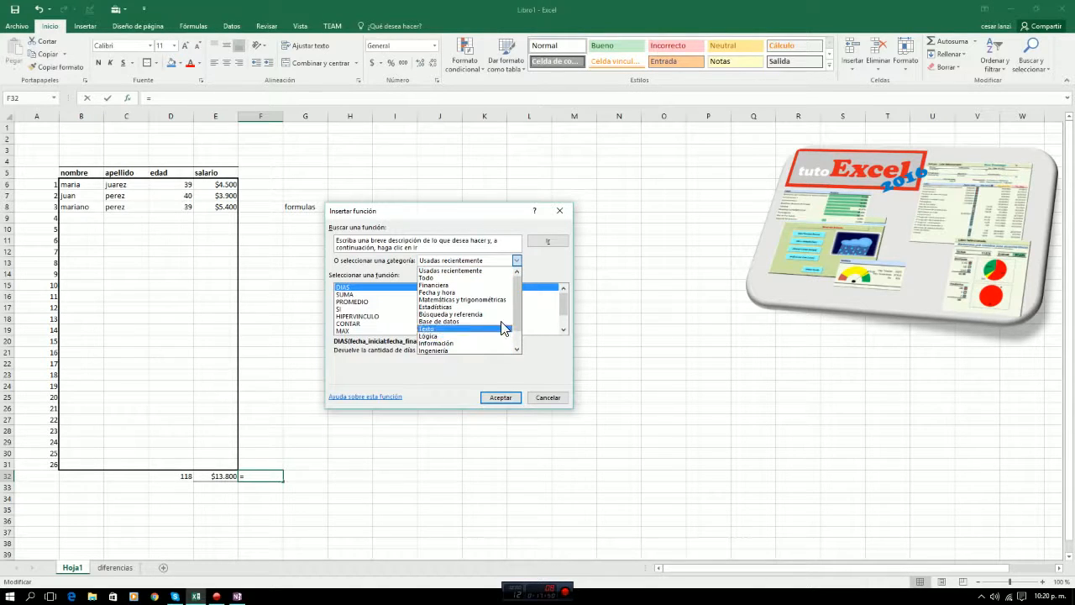
{"action": "mouse_move", "coordinate": [514, 309]}
{"action": "left_mouse_down"}
{"action": "mouse_move", "coordinate": [514, 331]}
{"action": "mouse_move", "coordinate": [523, 305]}
{"action": "left_mouse_up"}
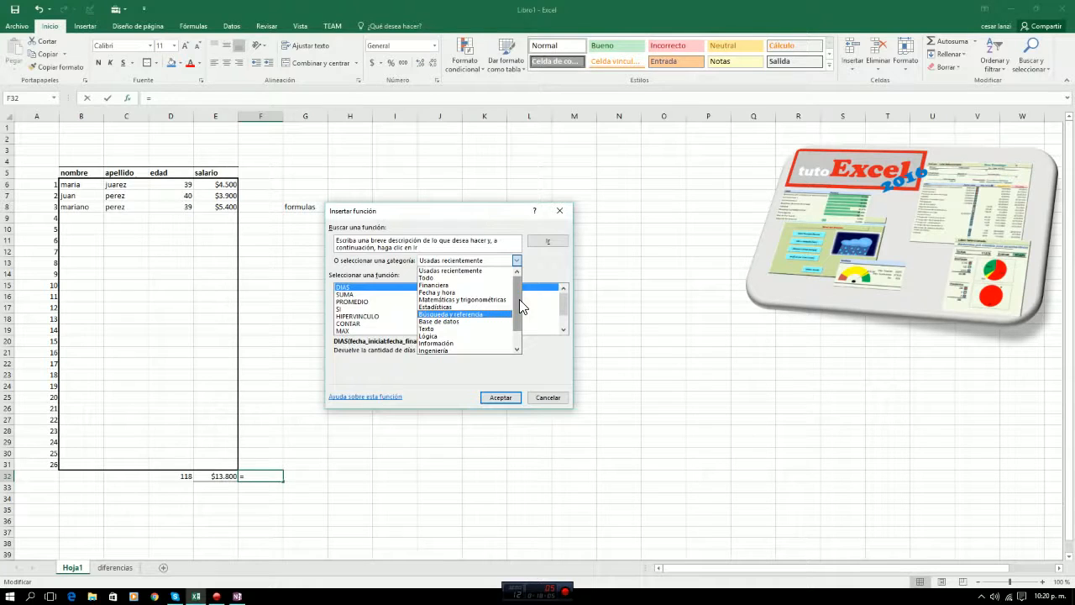
{"action": "left_click", "coordinate": [476, 302]}
{"action": "left_click", "coordinate": [563, 309]}
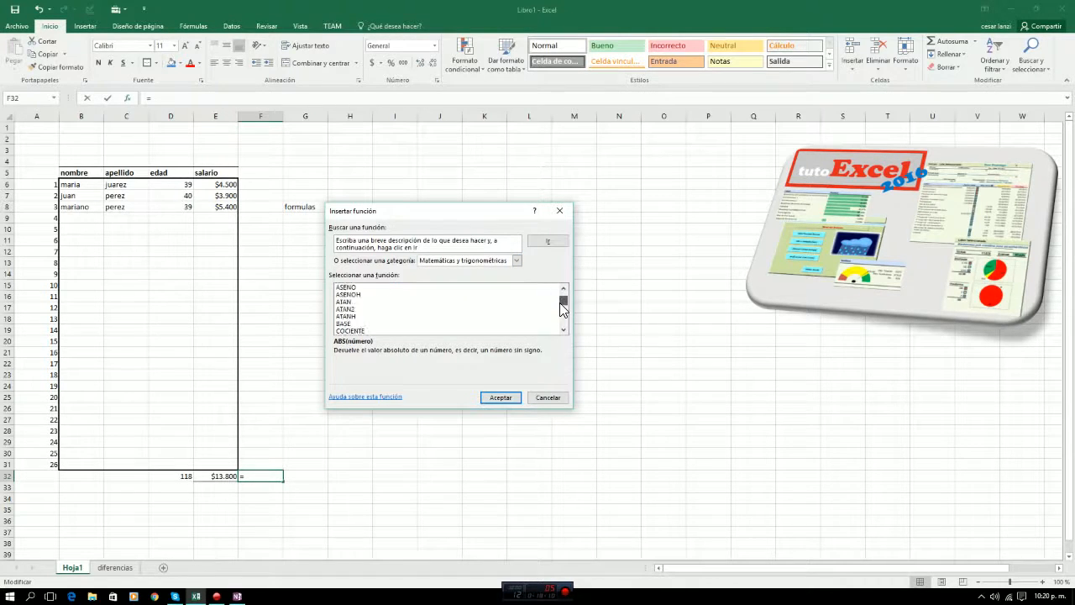
{"action": "left_click_drag", "start_coordinate": [560, 304], "coordinate": [561, 319]}
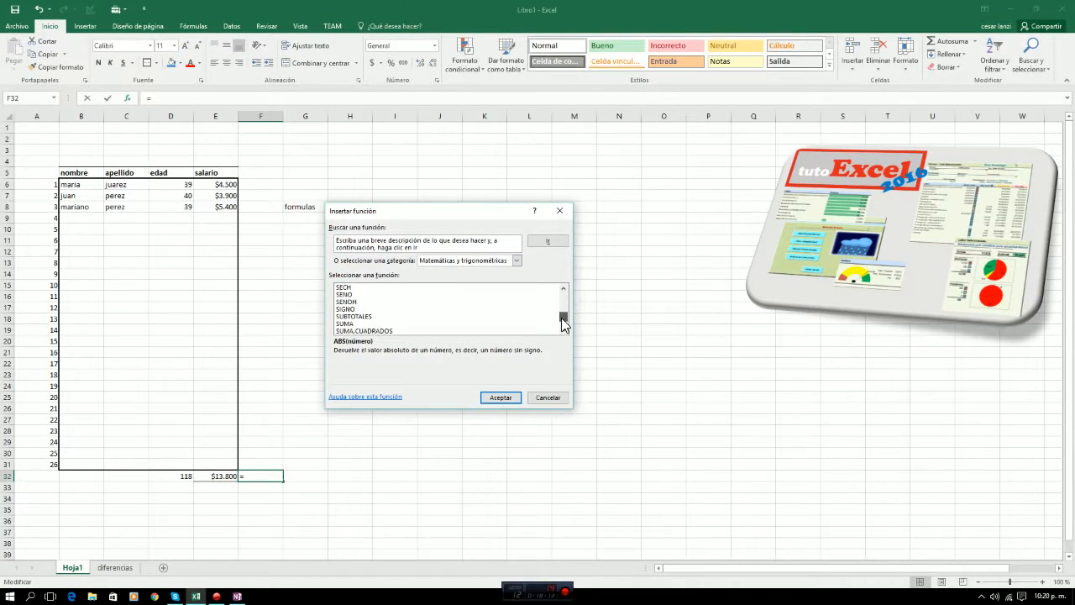
{"action": "left_click", "coordinate": [346, 325]}
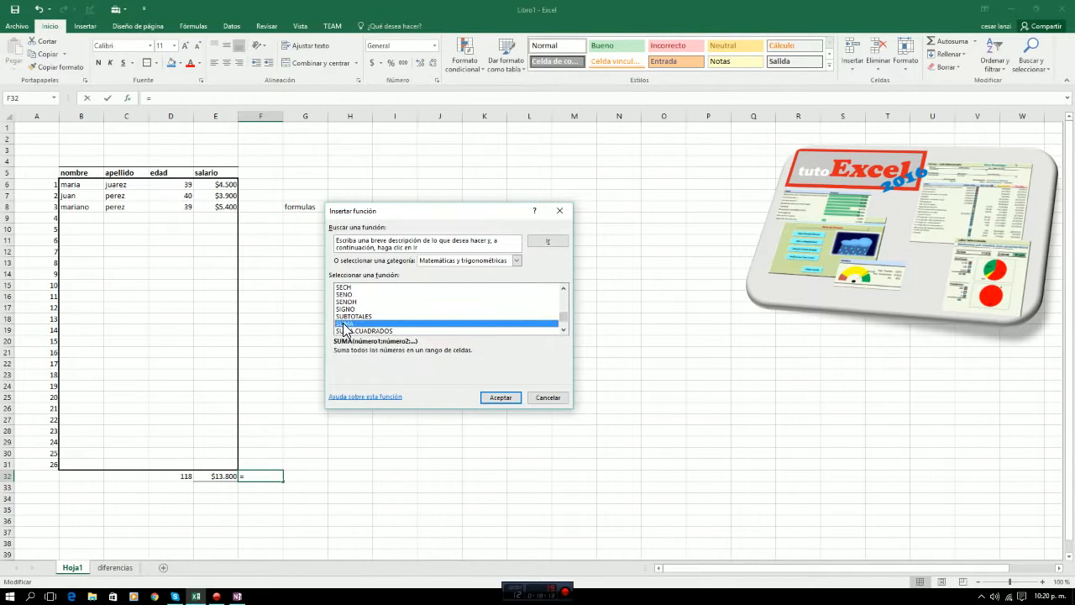
{"action": "left_click", "coordinate": [501, 397]}
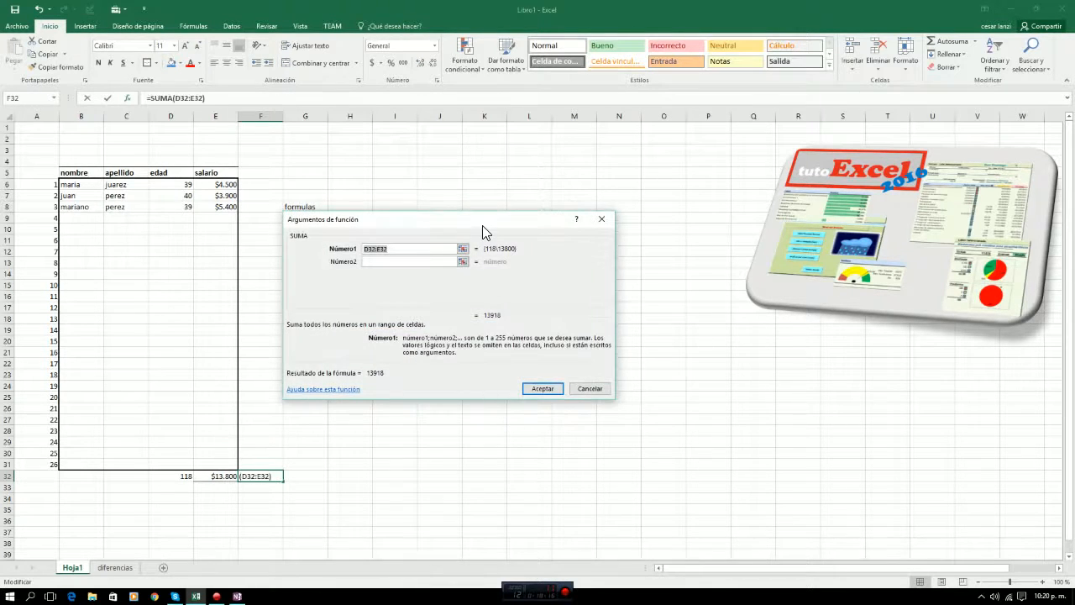
Set SUMA's Número1 argument to the salary range E6:E31 and insert the formula in F32.
{"action": "left_click_drag", "start_coordinate": [485, 226], "coordinate": [551, 310]}
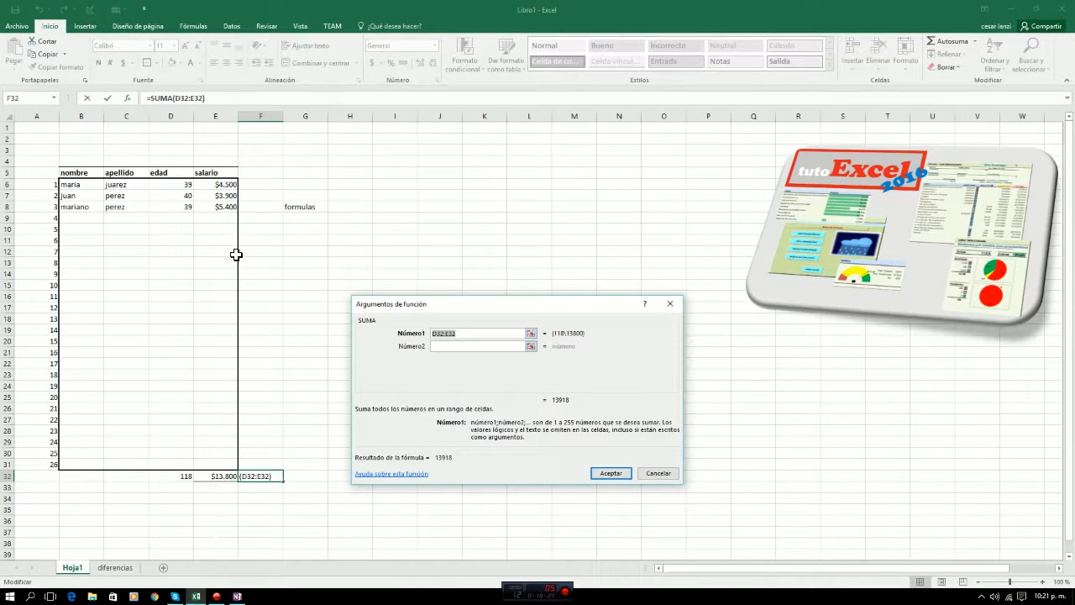
{"action": "left_click", "coordinate": [529, 333]}
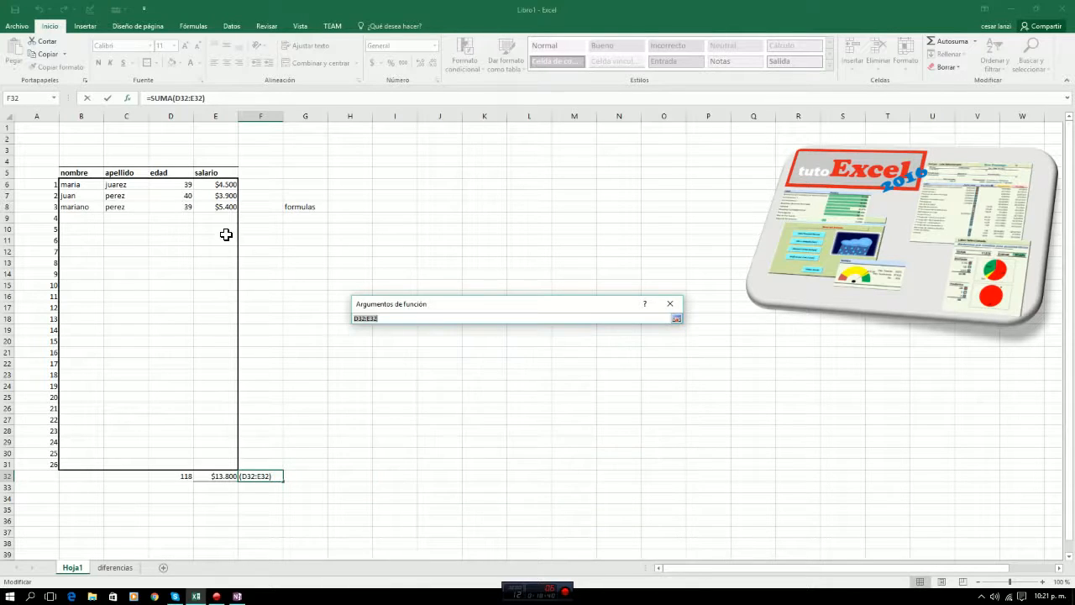
{"action": "left_click_drag", "start_coordinate": [220, 184], "coordinate": [221, 464]}
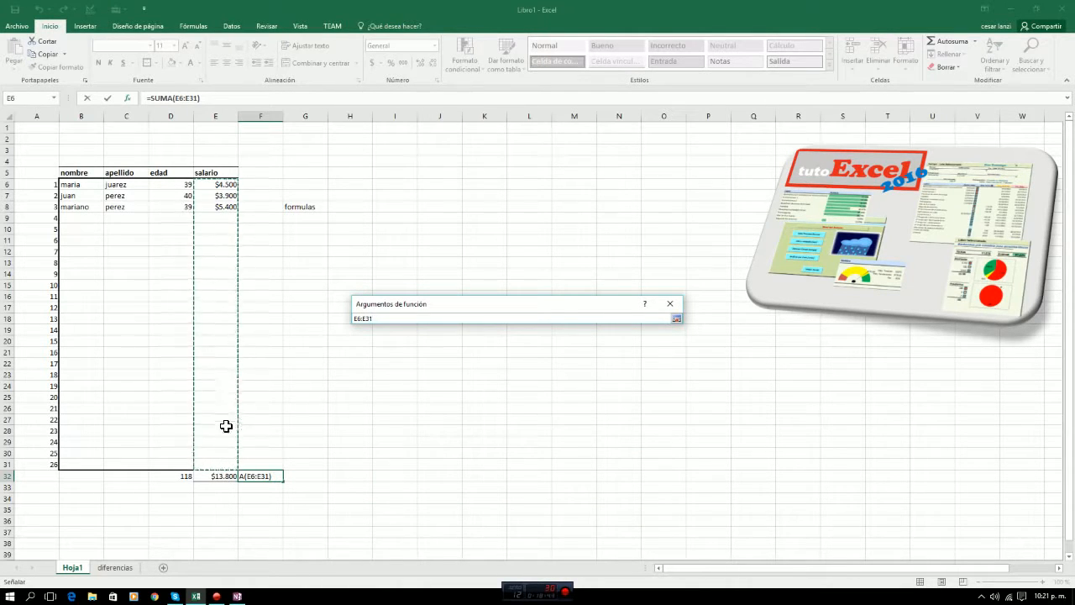
{"action": "left_click", "coordinate": [677, 318]}
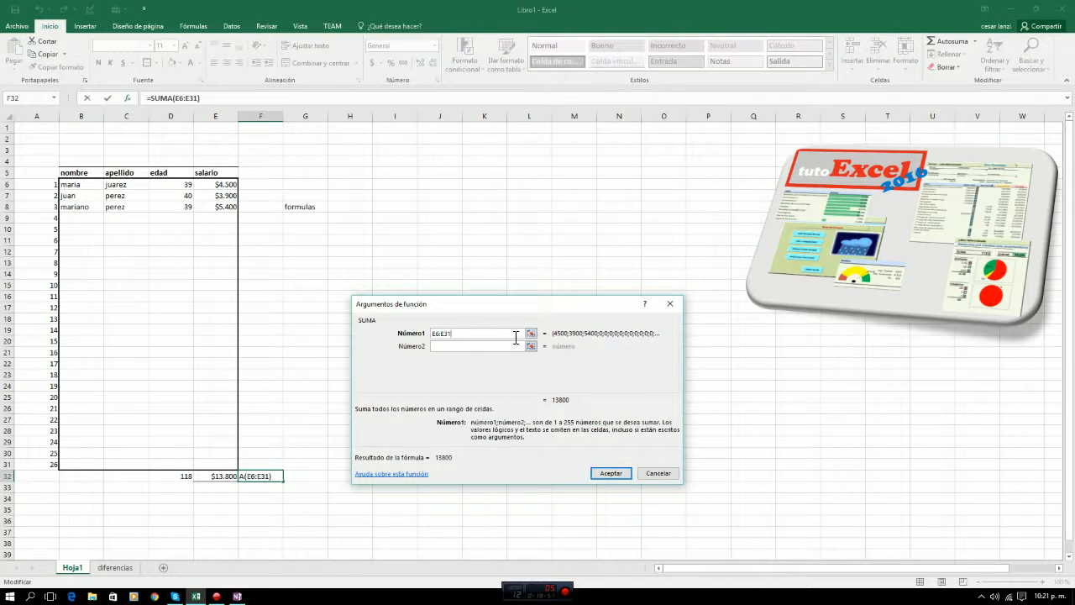
{"action": "left_click", "coordinate": [599, 474]}
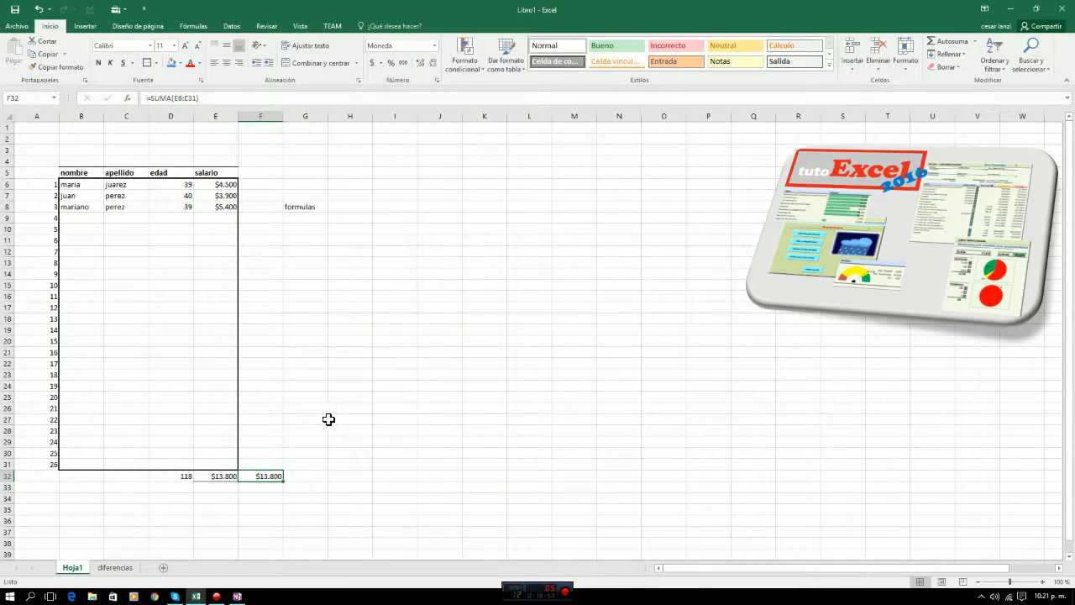
Try inserting SUMA in cell H31 from the Usadas recientemente category.
{"action": "left_click", "coordinate": [353, 466]}
{"action": "left_click", "coordinate": [127, 98]}
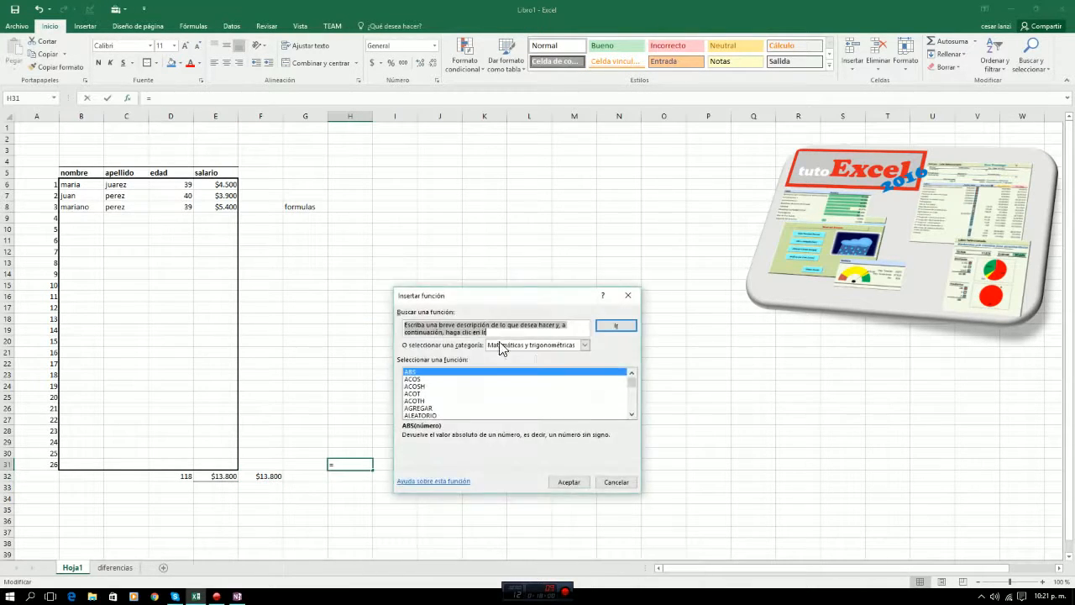
{"action": "left_click", "coordinate": [580, 344]}
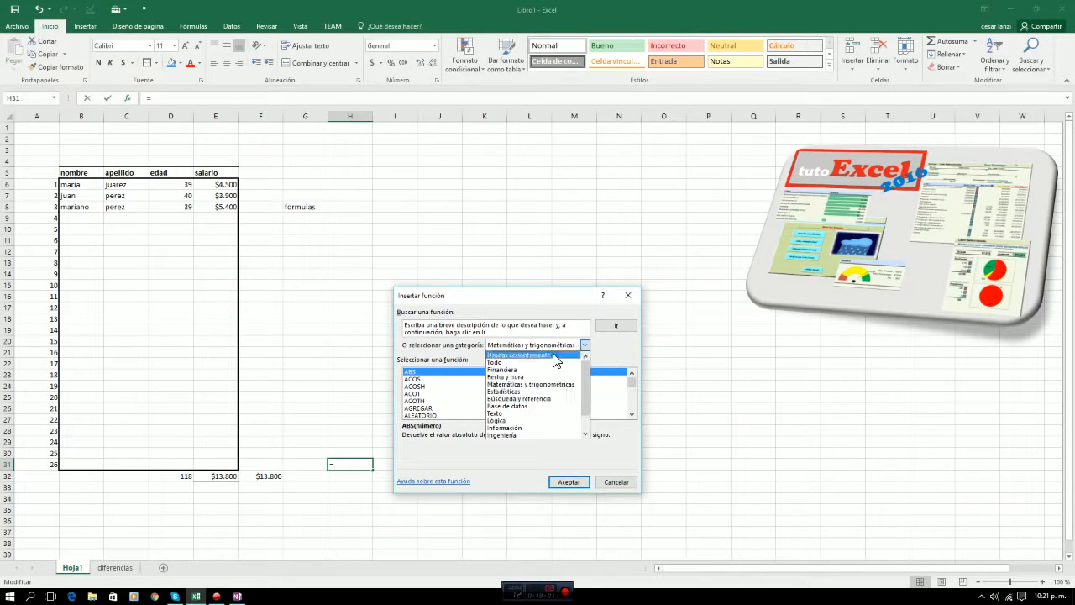
{"action": "left_click", "coordinate": [537, 354]}
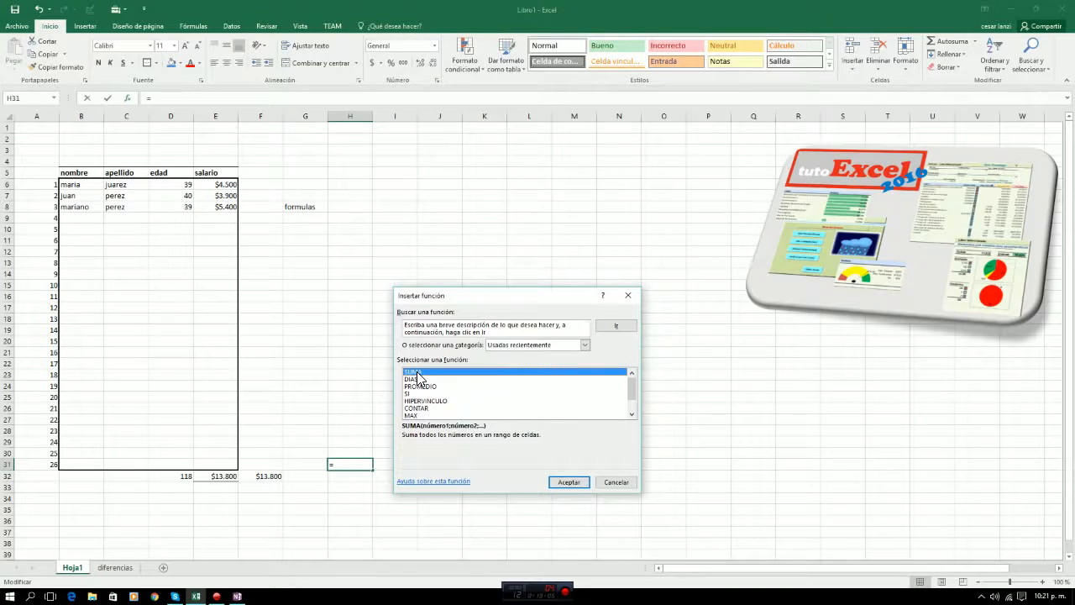
{"action": "left_click", "coordinate": [568, 482]}
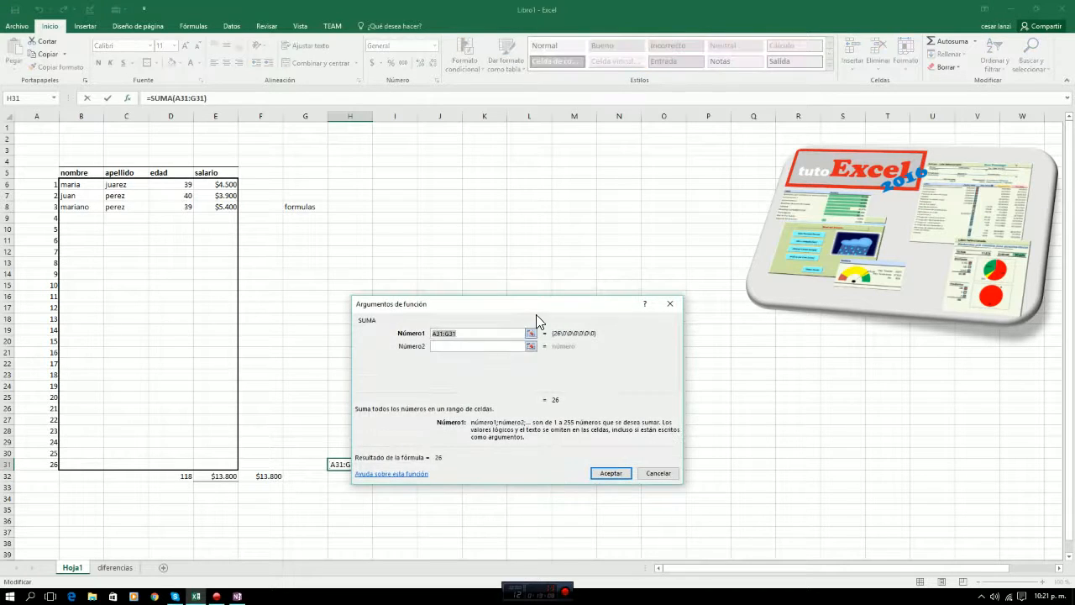
{"action": "left_click_drag", "start_coordinate": [536, 314], "coordinate": [593, 301]}
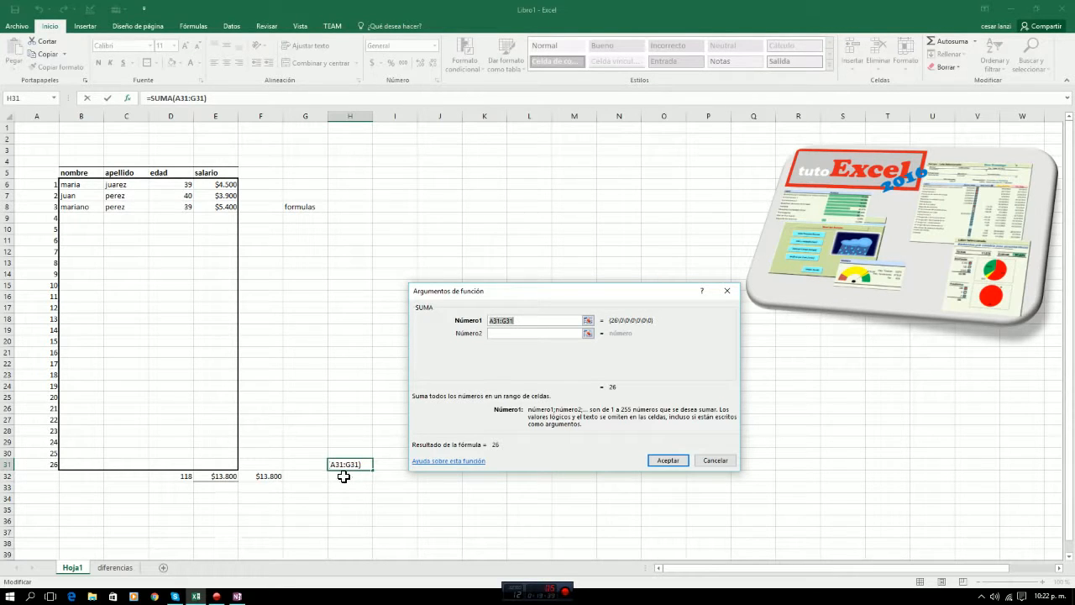
{"action": "left_click", "coordinate": [714, 460]}
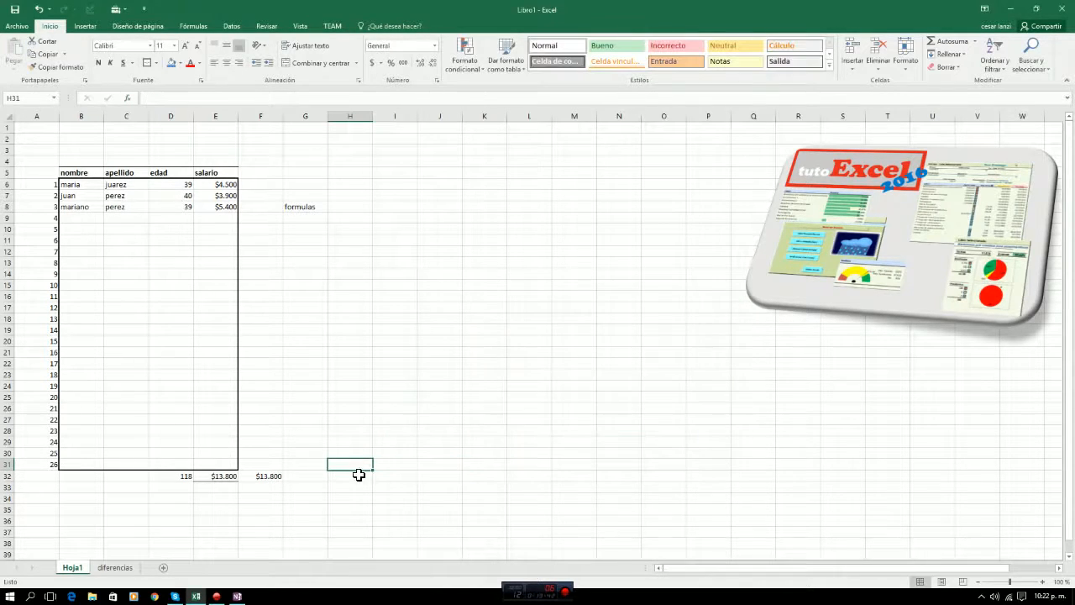
{"action": "left_click", "coordinate": [352, 476]}
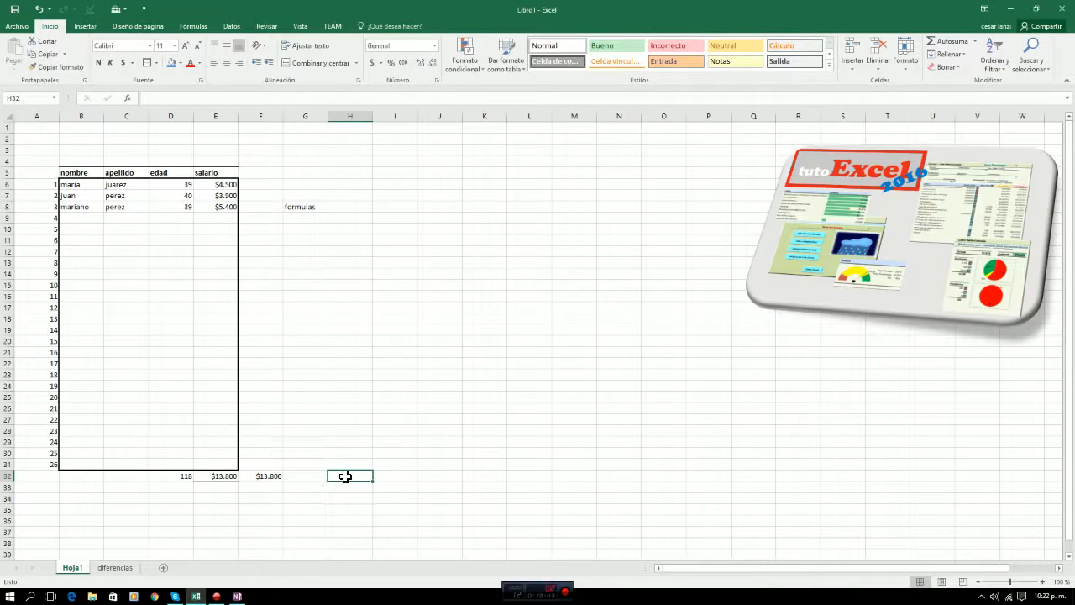
Enter the surname shared by the last two employees as a label in cell D35.
{"action": "left_click", "coordinate": [216, 514]}
{"action": "left_click", "coordinate": [169, 514]}
{"action": "left_click", "coordinate": [167, 512]}
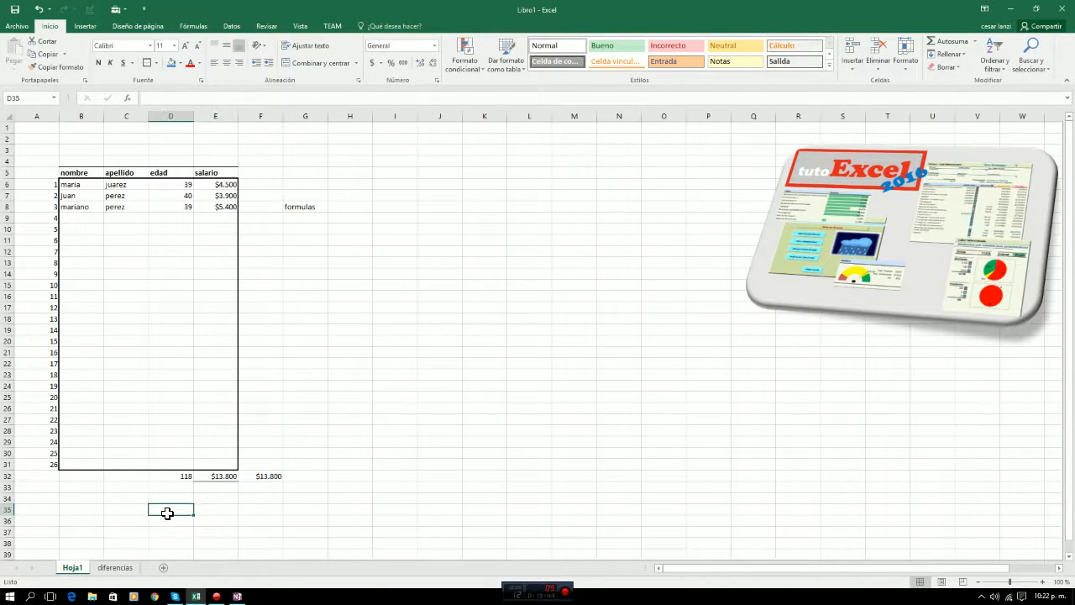
{"action": "type", "text": "pre"}
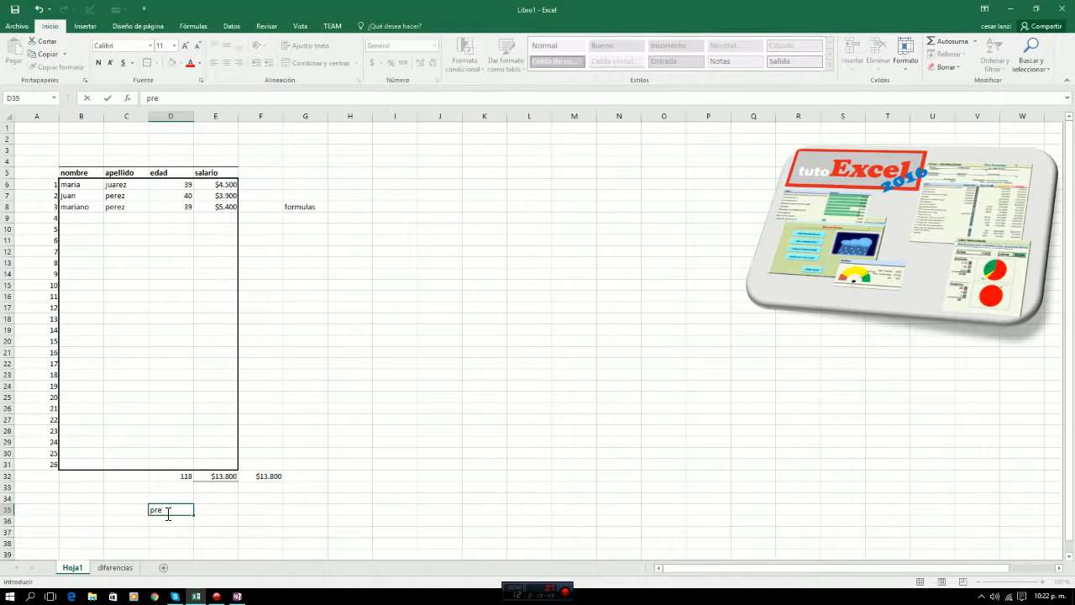
{"action": "type", "text": "rez"}
{"action": "key", "text": "Return"}
Add the salaries of the two employees with that surname in E35 using the formula +E8+E7.
{"action": "key", "text": "Up"}
{"action": "key", "text": "Right"}
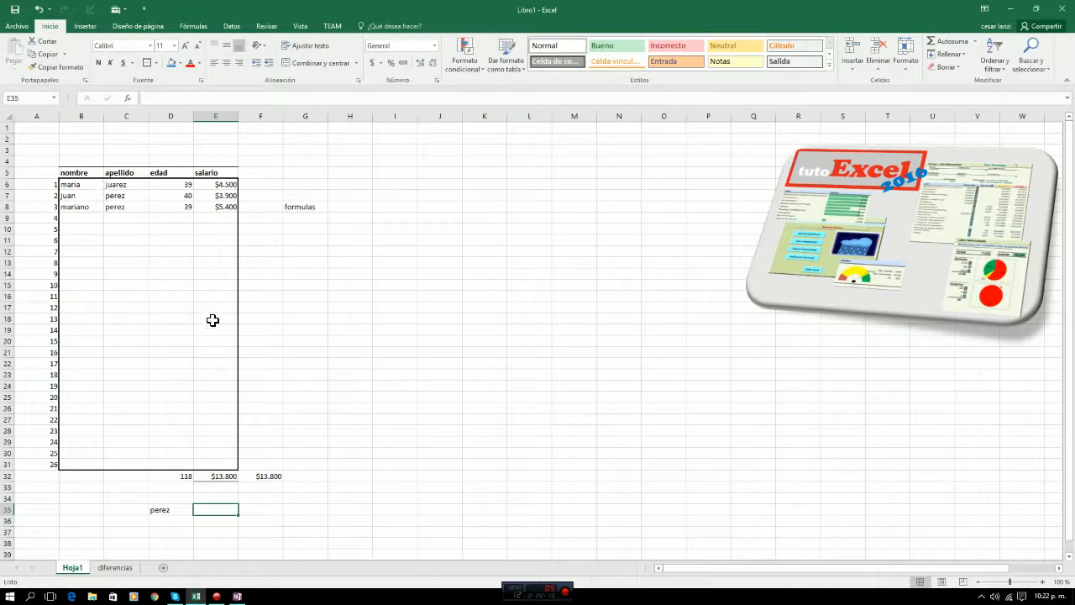
{"action": "type", "text": "+"}
{"action": "left_click", "coordinate": [216, 206]}
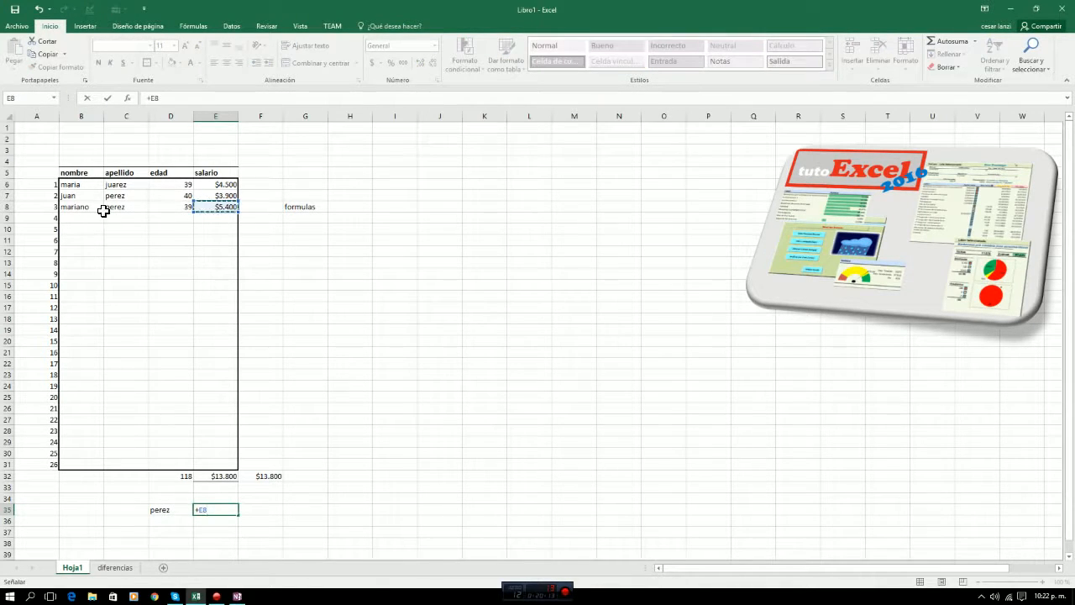
{"action": "type", "text": "+"}
{"action": "left_click", "coordinate": [216, 196]}
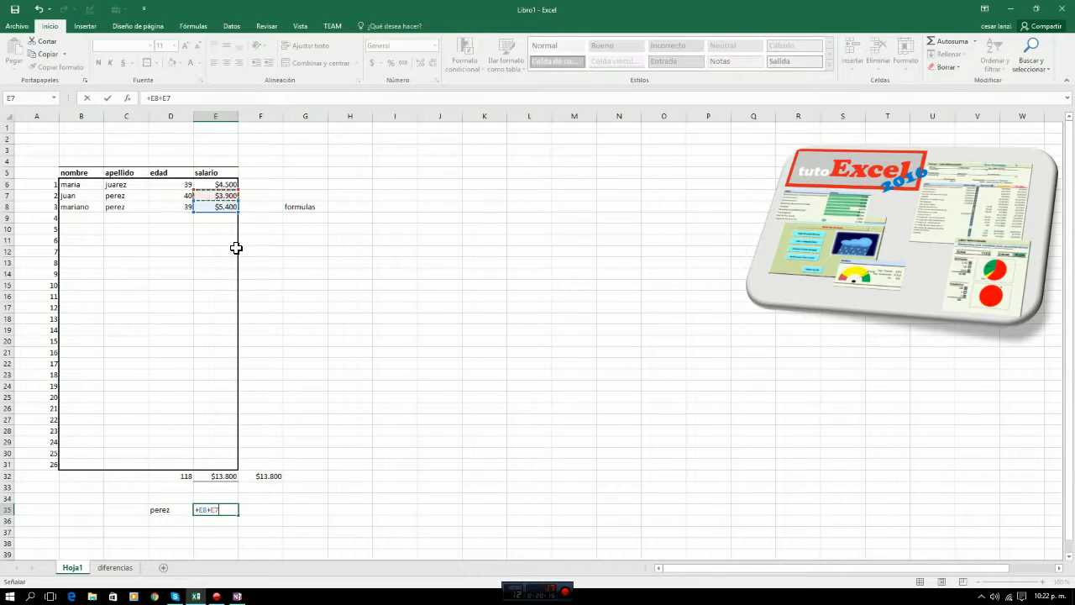
{"action": "type", "text": "+"}
{"action": "key", "text": "Return"}
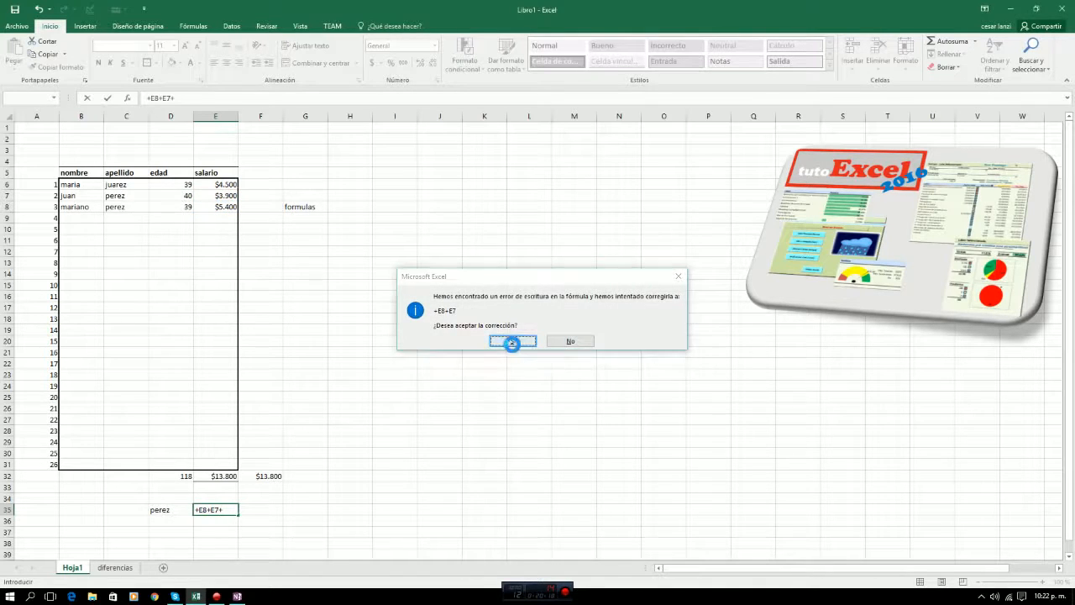
{"action": "left_click", "coordinate": [512, 341]}
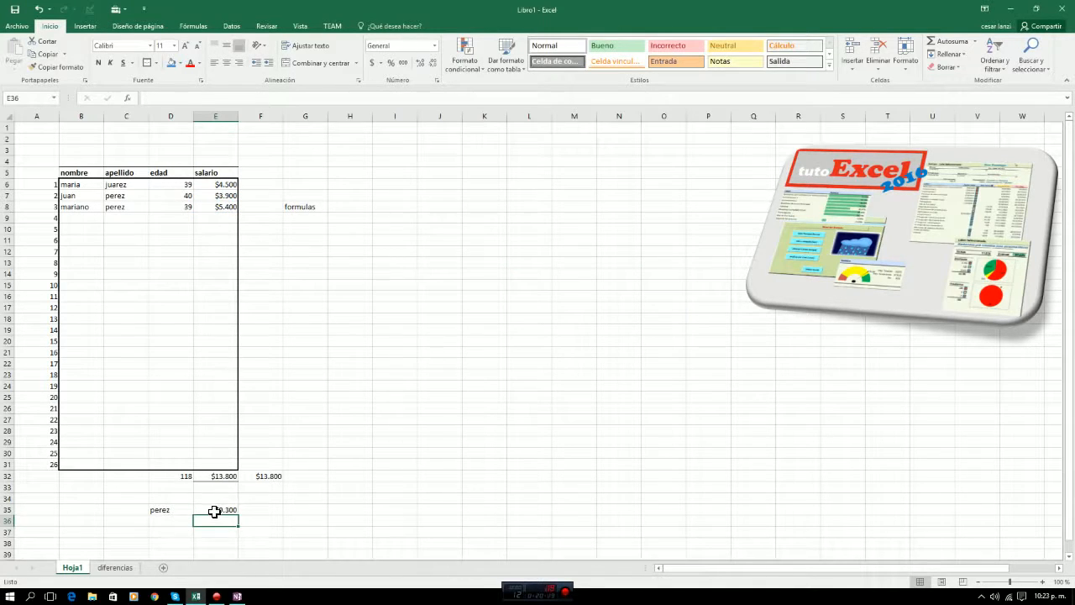
Compare the formula in E35 with the status bar sum of salary cells E7:E8.
{"action": "left_click", "coordinate": [216, 510]}
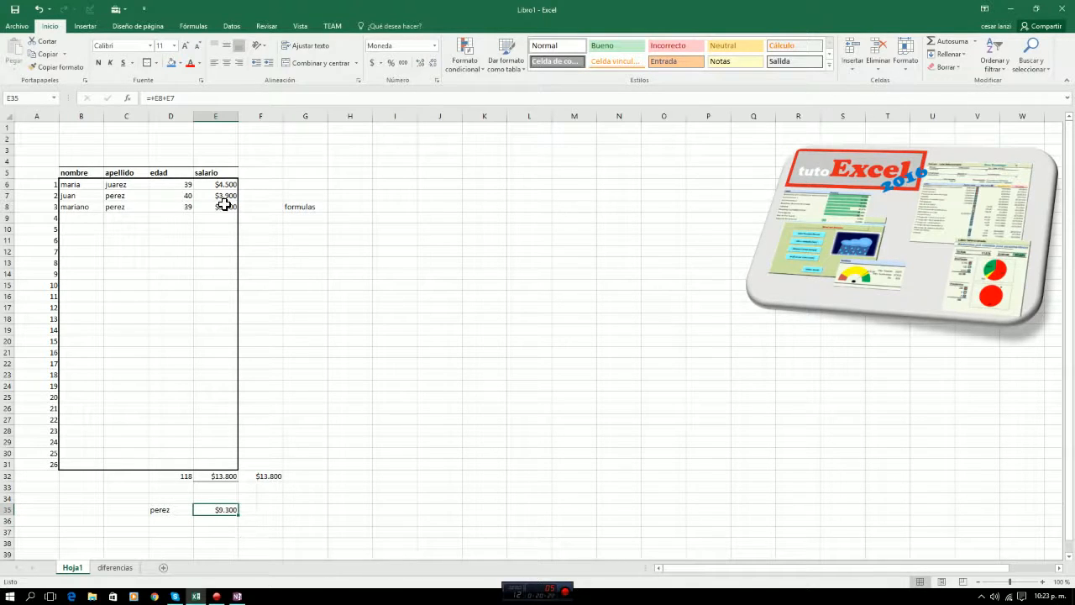
{"action": "left_click_drag", "start_coordinate": [224, 199], "coordinate": [224, 206]}
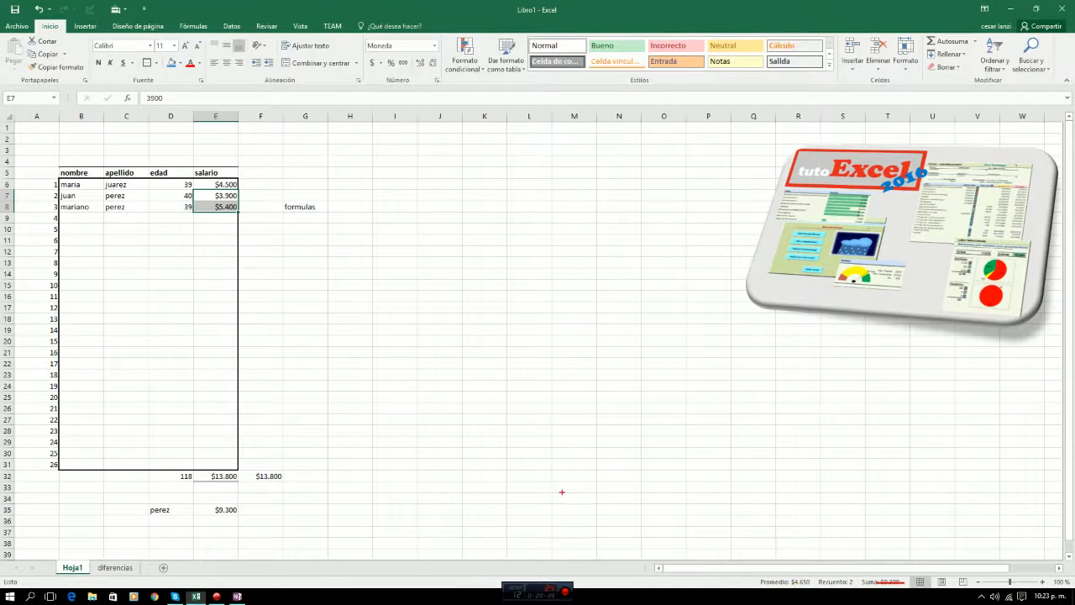
{"action": "left_click", "coordinate": [350, 422]}
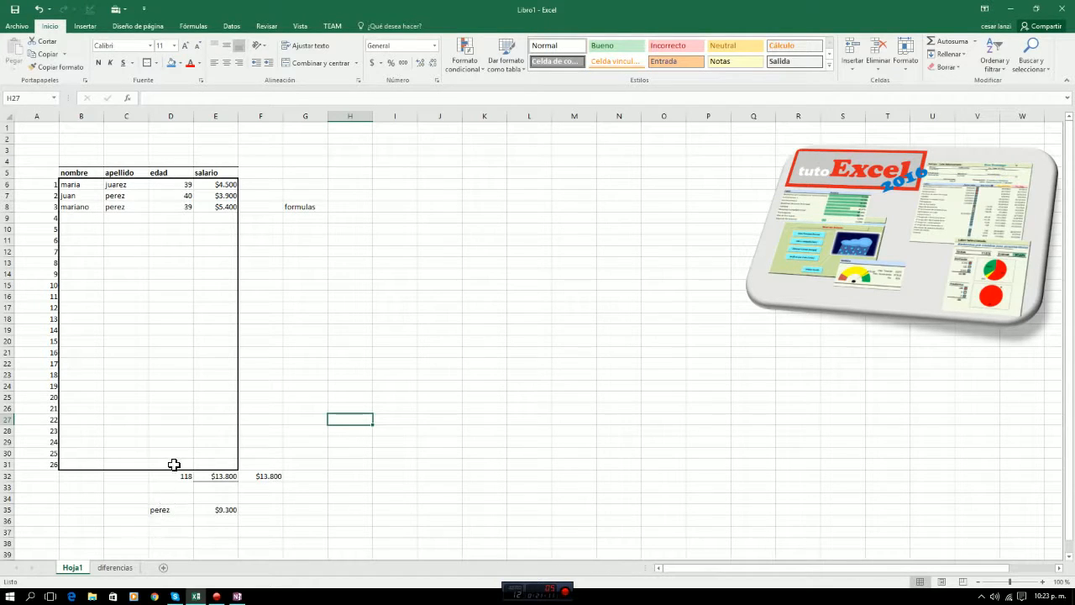
{"action": "left_click", "coordinate": [211, 510]}
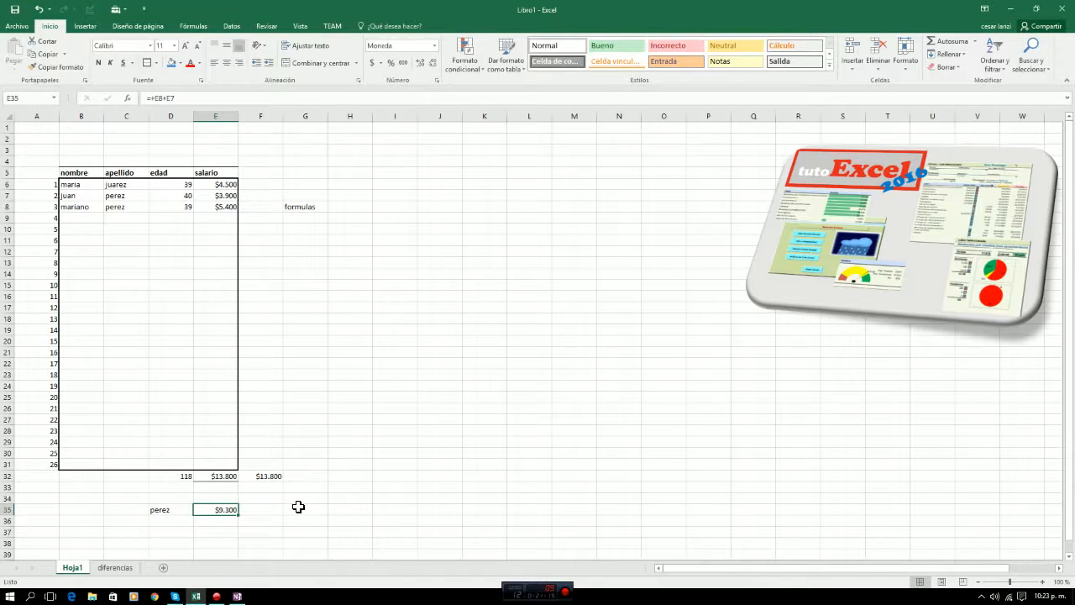
Enter the age 39 in cell D36 below the surname label.
{"action": "left_click", "coordinate": [171, 521]}
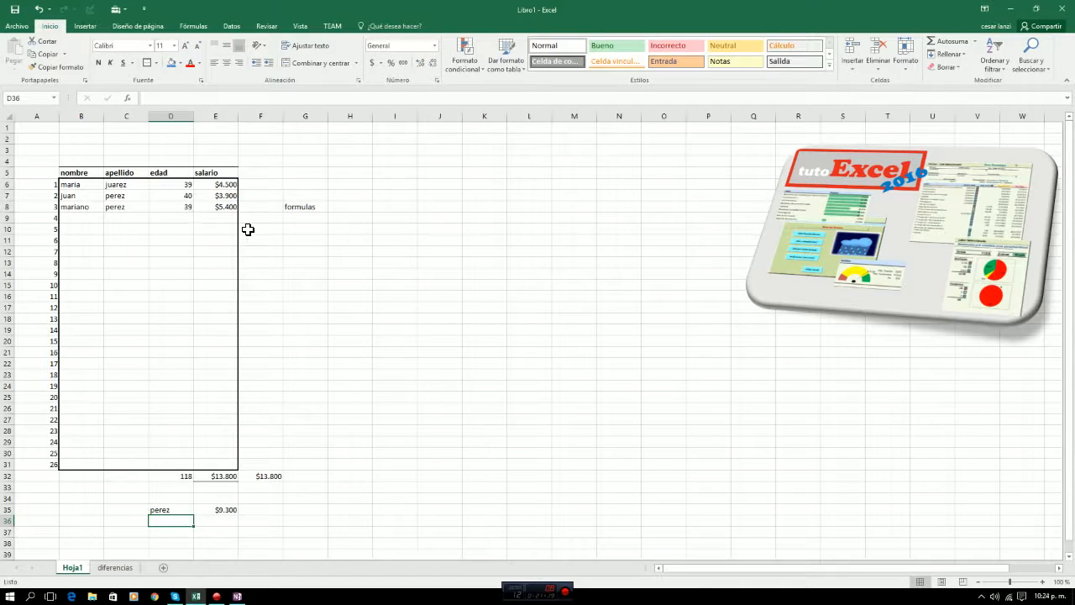
{"action": "type", "text": "39"}
{"action": "key", "text": "Tab"}
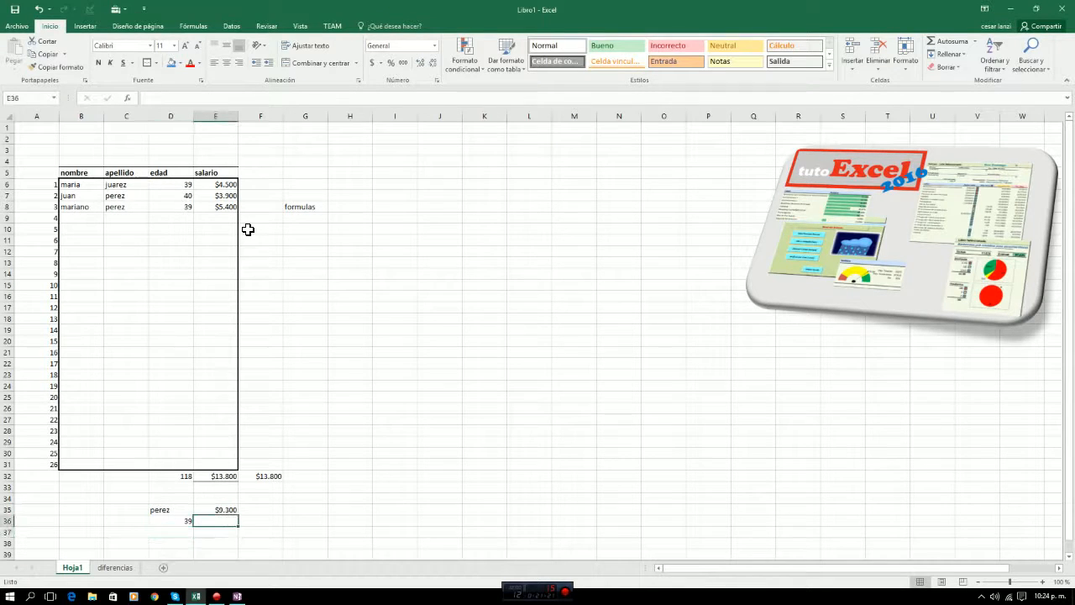
Examine the edad column between cell D36 and the age entries at the head of the table.
{"action": "key", "text": "Left"}
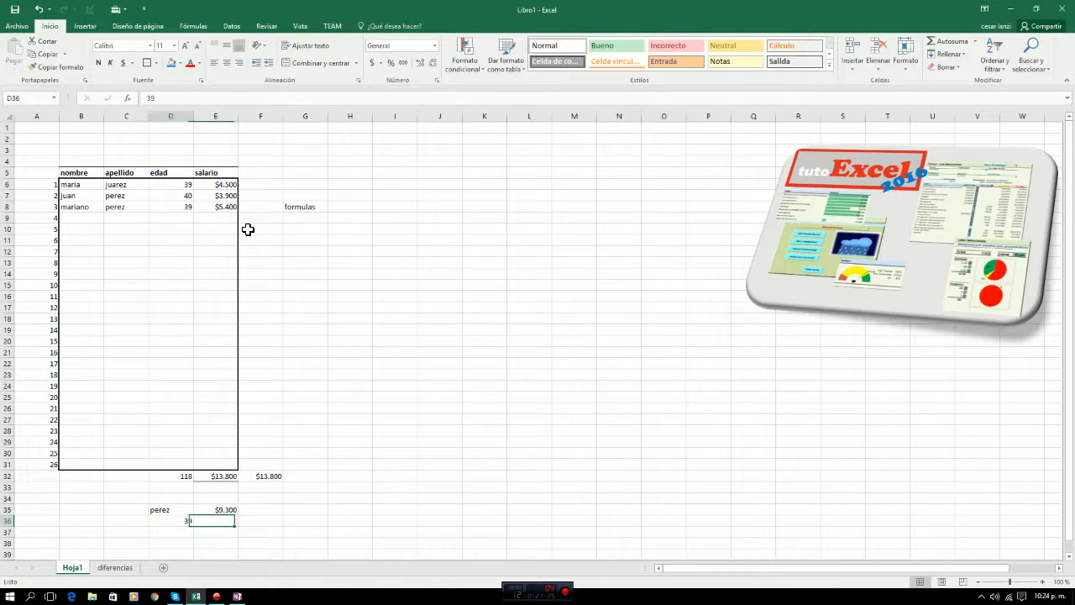
{"action": "key", "text": "Up"}
{"action": "key", "text": "Up"}
{"action": "key", "text": "Up"}
{"action": "key", "text": "Up"}
{"action": "key", "text": "Up"}
{"action": "key", "text": "Up"}
{"action": "key", "text": "Up"}
{"action": "key", "text": "Up"}
{"action": "key", "text": "Up"}
{"action": "key", "text": "Up"}
{"action": "key", "text": "Up"}
{"action": "key", "text": "Up"}
{"action": "key", "text": "Up"}
{"action": "key", "text": "Up"}
{"action": "key", "text": "Up"}
{"action": "key", "text": "Up"}
{"action": "key", "text": "Up"}
{"action": "key", "text": "Up"}
{"action": "key", "text": "Up"}
{"action": "key", "text": "Up"}
{"action": "key", "text": "Up"}
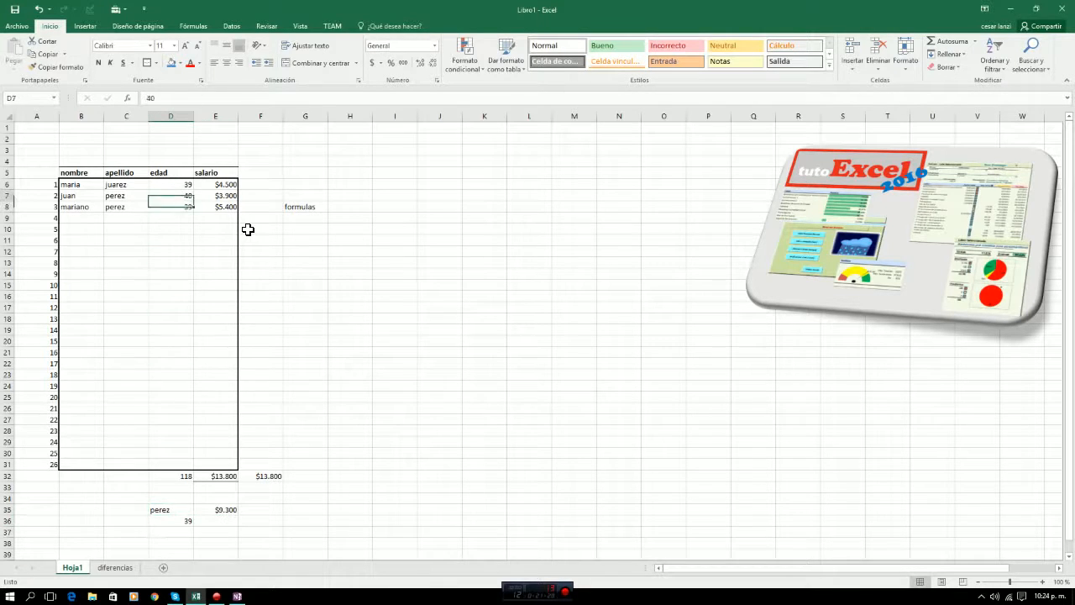
{"action": "key", "text": "Down"}
{"action": "key", "text": "Down"}
{"action": "key", "text": "Down"}
{"action": "key", "text": "Down"}
{"action": "key", "text": "Down"}
{"action": "key", "text": "Down"}
{"action": "key", "text": "Down"}
{"action": "key", "text": "Down"}
{"action": "key", "text": "Down"}
{"action": "key", "text": "Down"}
{"action": "key", "text": "Down"}
{"action": "key", "text": "Down"}
{"action": "key", "text": "Down"}
{"action": "key", "text": "Down"}
{"action": "key", "text": "Down"}
{"action": "key", "text": "Down"}
{"action": "key", "text": "Down"}
{"action": "key", "text": "Down"}
{"action": "key", "text": "Down"}
{"action": "key", "text": "Down"}
{"action": "key", "text": "Down"}
{"action": "key", "text": "Down"}
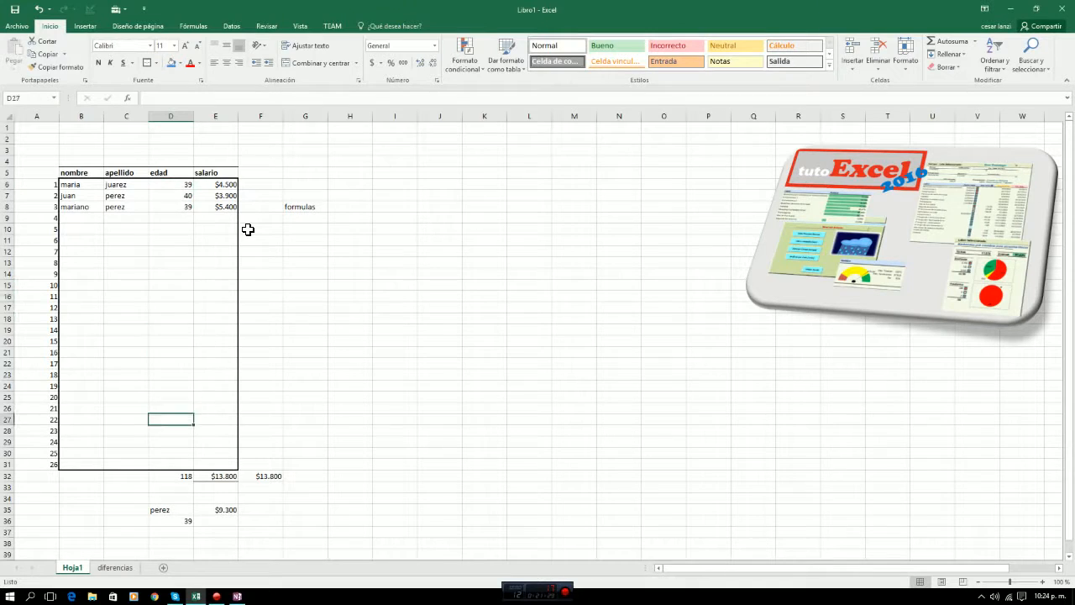
{"action": "key", "text": "Up"}
{"action": "key", "text": "Up"}
{"action": "key", "text": "Up"}
{"action": "key", "text": "Up"}
{"action": "key", "text": "Up"}
{"action": "key", "text": "Up"}
{"action": "key", "text": "Up"}
{"action": "key", "text": "Up"}
{"action": "key", "text": "Up"}
{"action": "key", "text": "Up"}
{"action": "key", "text": "Up"}
{"action": "key", "text": "Up"}
Clear the age from cell D36 below the surname label.
{"action": "key", "text": "Up"}
{"action": "key", "text": "Up"}
{"action": "key", "text": "Up"}
{"action": "key", "text": "Up"}
{"action": "key", "text": "Up"}
{"action": "key", "text": "Up"}
{"action": "key", "text": "Up"}
{"action": "key", "text": "Up"}
{"action": "key", "text": "Up"}
{"action": "key", "text": "Up"}
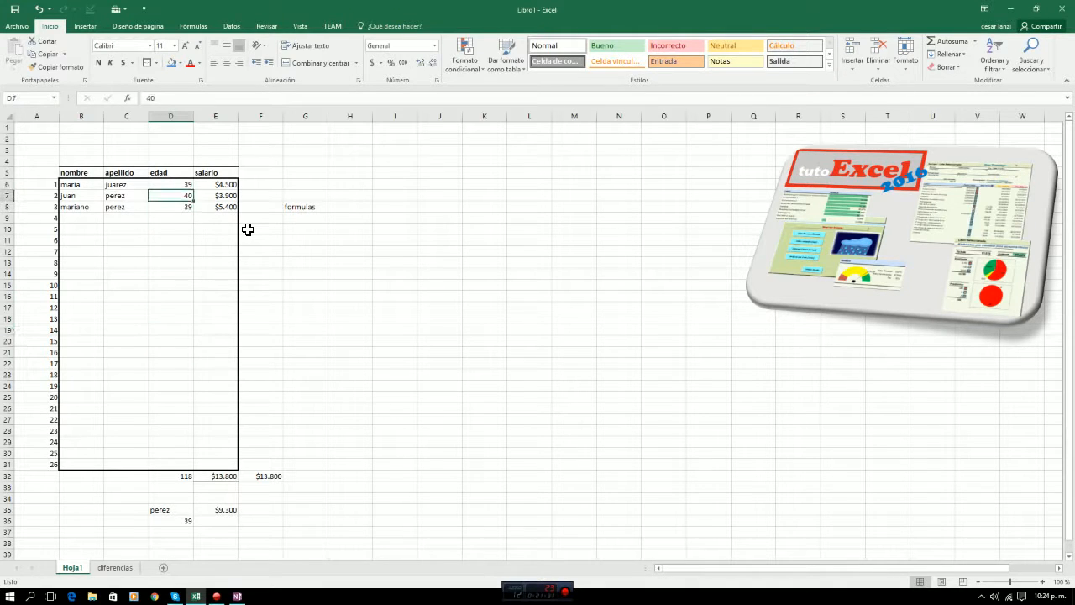
{"action": "key", "text": "Down"}
{"action": "key", "text": "Down"}
{"action": "key", "text": "Down"}
{"action": "key", "text": "Down"}
{"action": "key", "text": "Up"}
{"action": "key", "text": "Up"}
{"action": "key", "text": "Down"}
{"action": "key", "text": "Down"}
{"action": "key", "text": "Down"}
{"action": "key", "text": "Down"}
{"action": "key", "text": "Down"}
{"action": "key", "text": "Down"}
{"action": "key", "text": "Down"}
{"action": "key", "text": "Down"}
{"action": "key", "text": "Down"}
{"action": "key", "text": "Down"}
{"action": "key", "text": "Down"}
{"action": "key", "text": "Down"}
{"action": "key", "text": "Down"}
{"action": "key", "text": "Down"}
{"action": "key", "text": "Down"}
{"action": "key", "text": "Down"}
{"action": "key", "text": "Down"}
{"action": "key", "text": "Down"}
{"action": "key", "text": "Down"}
{"action": "key", "text": "Down"}
{"action": "key", "text": "Down"}
{"action": "key", "text": "Down"}
{"action": "key", "text": "Down"}
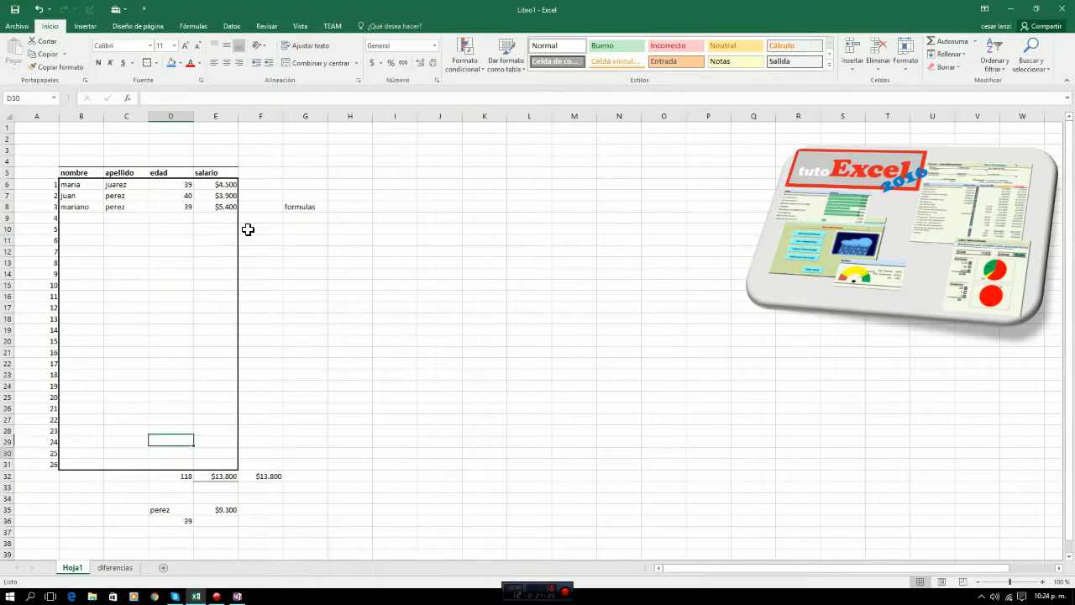
{"action": "key", "text": "Up"}
Enter the fixed value 9300 in F35 beside the surname's salary sum.
{"action": "key", "text": "Right"}
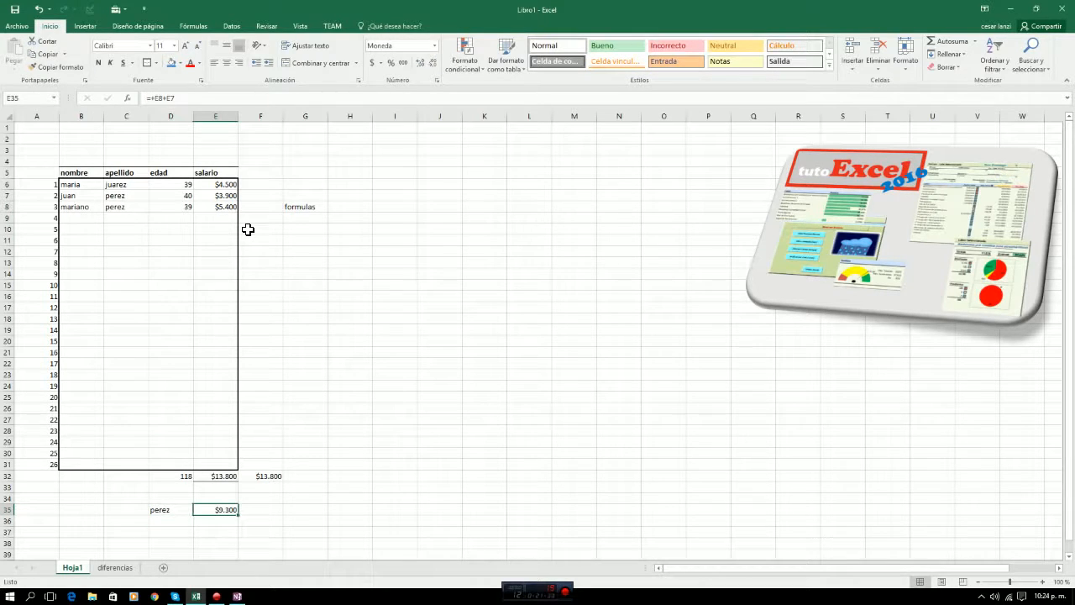
{"action": "key", "text": "Right"}
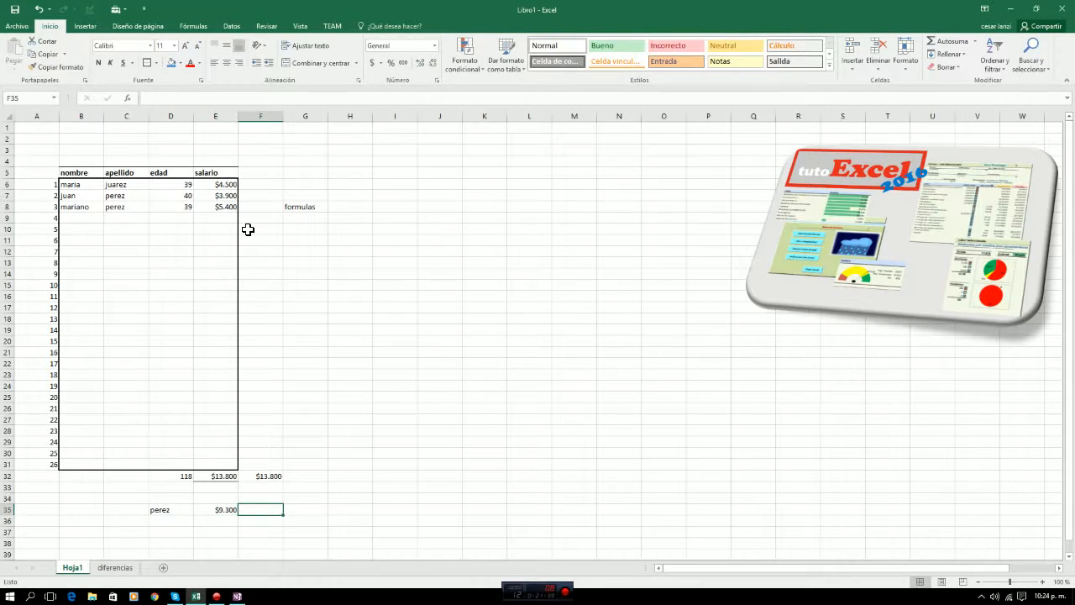
{"action": "type", "text": "9300"}
{"action": "key", "text": "ctrl+Return"}
Replace the addition formula in E35 with the SUMAR.SI function, chosen from the recently used functions.
{"action": "key", "text": "Left"}
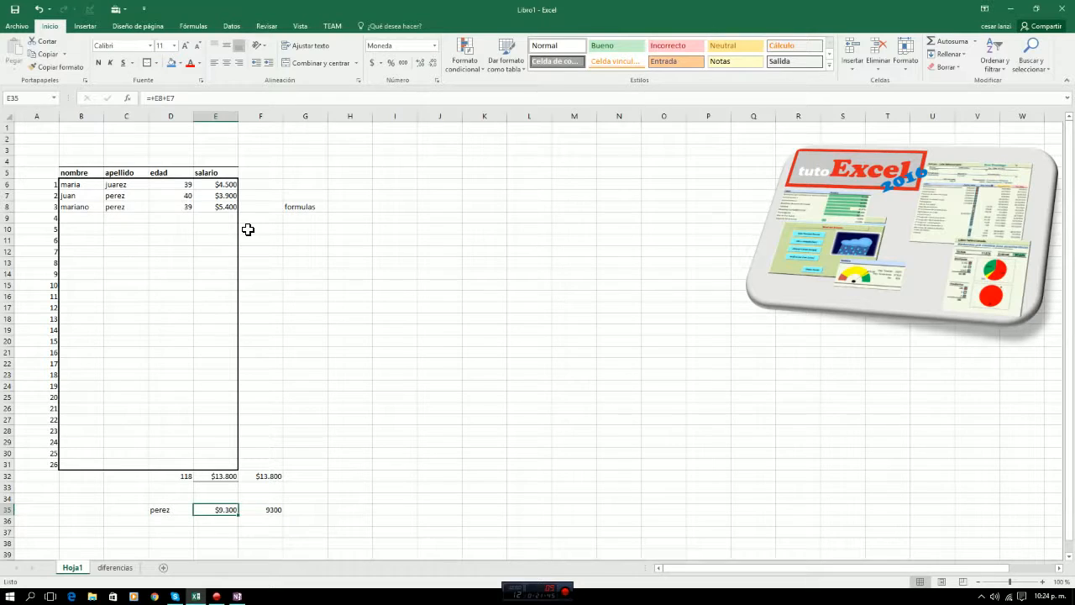
{"action": "key", "text": "Delete"}
{"action": "left_click", "coordinate": [128, 99]}
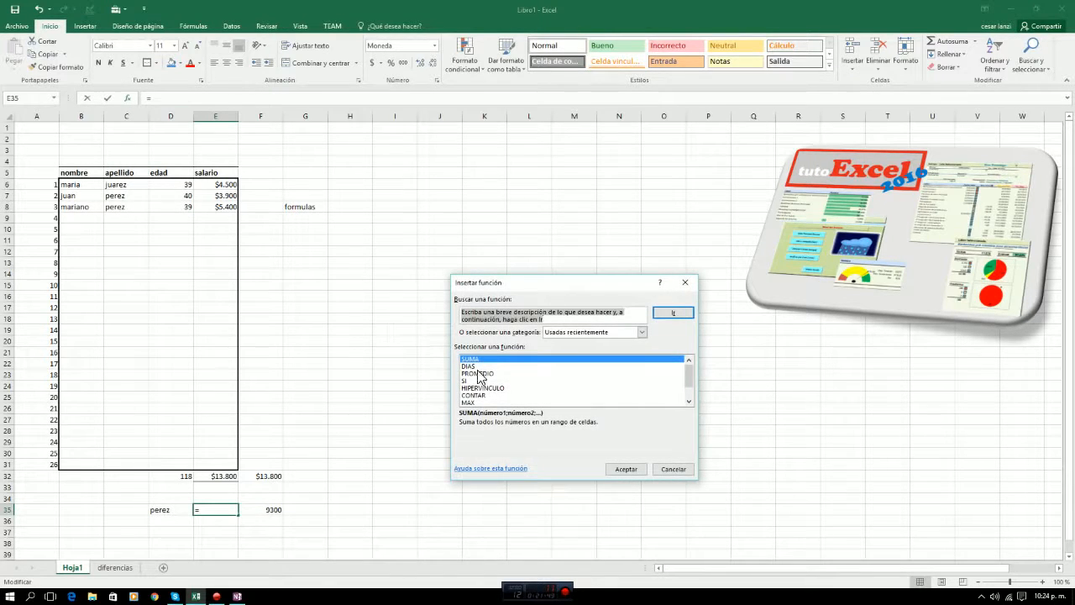
{"action": "left_click_drag", "start_coordinate": [689, 375], "coordinate": [691, 388]}
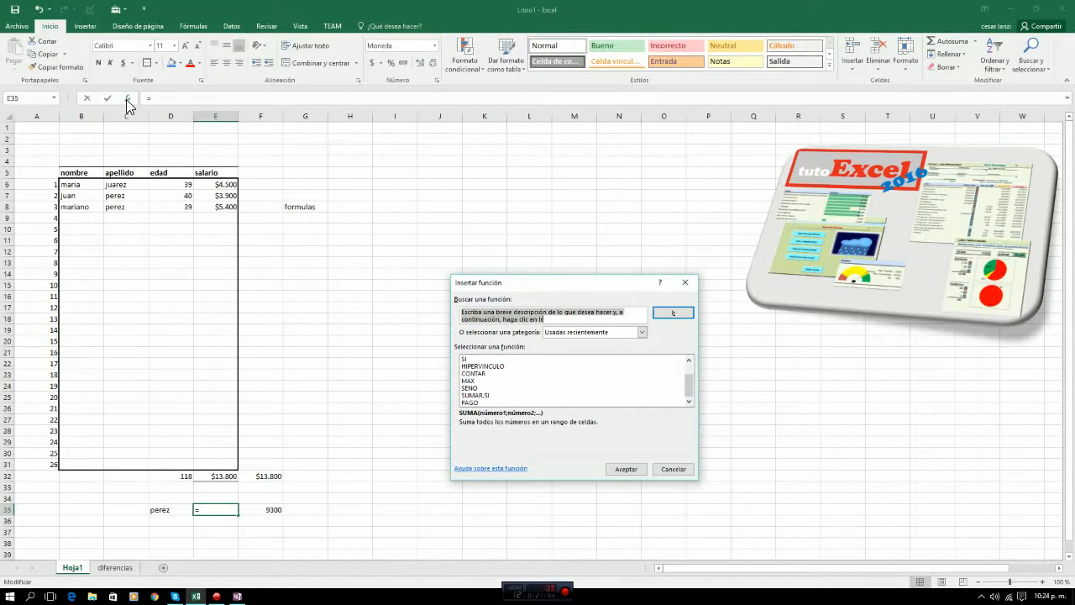
{"action": "left_click", "coordinate": [471, 396]}
{"action": "left_click", "coordinate": [622, 469]}
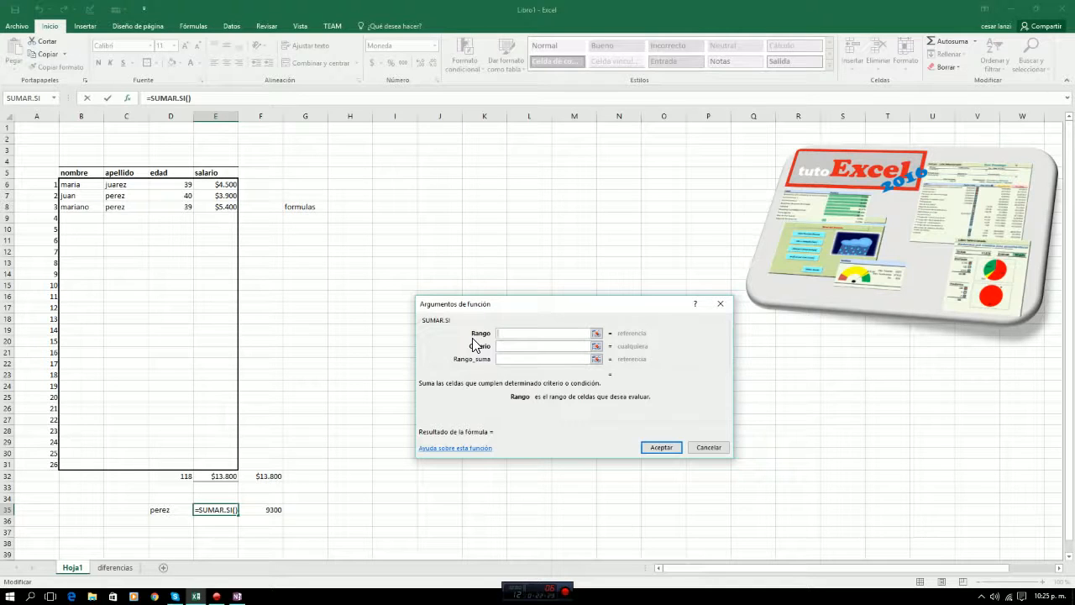
Uncover the table and set the SUMAR.SI Rango argument to the apellido cells C6:C31.
{"action": "left_click_drag", "start_coordinate": [646, 309], "coordinate": [541, 255]}
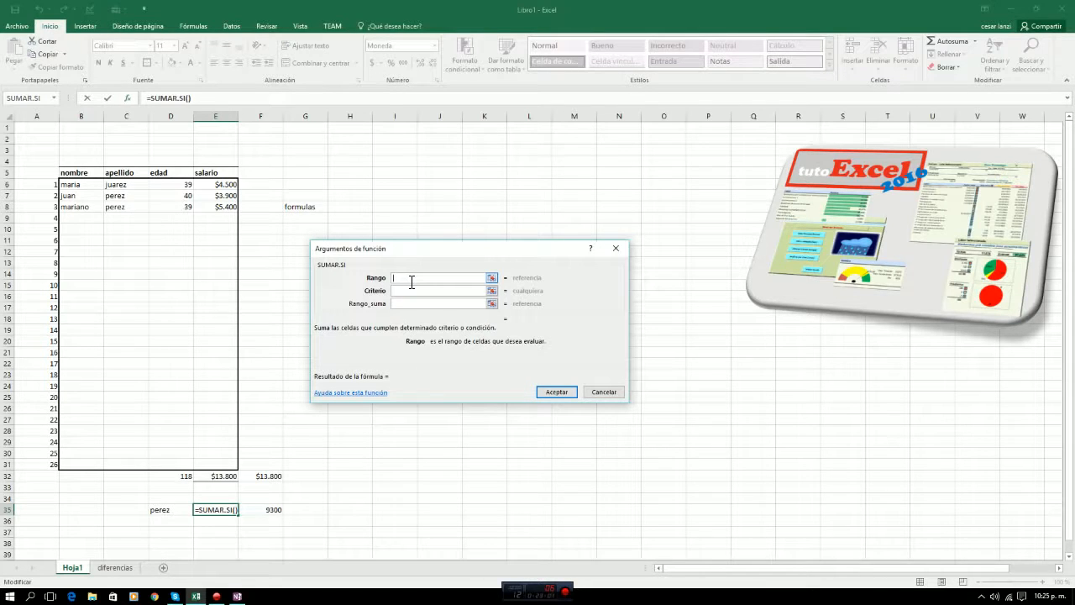
{"action": "left_click", "coordinate": [491, 278]}
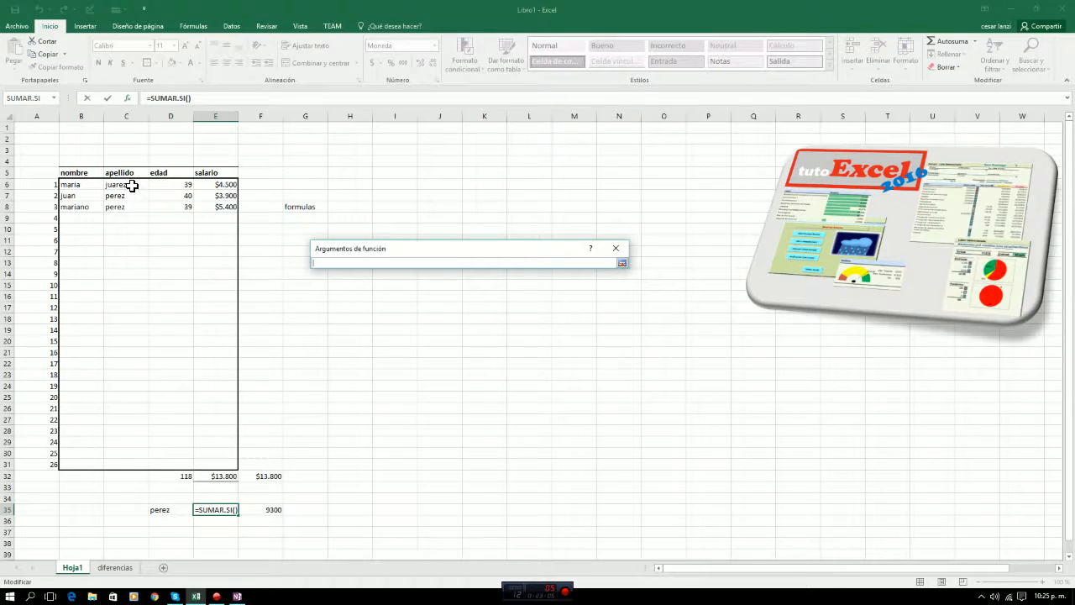
{"action": "left_click_drag", "start_coordinate": [132, 186], "coordinate": [120, 462]}
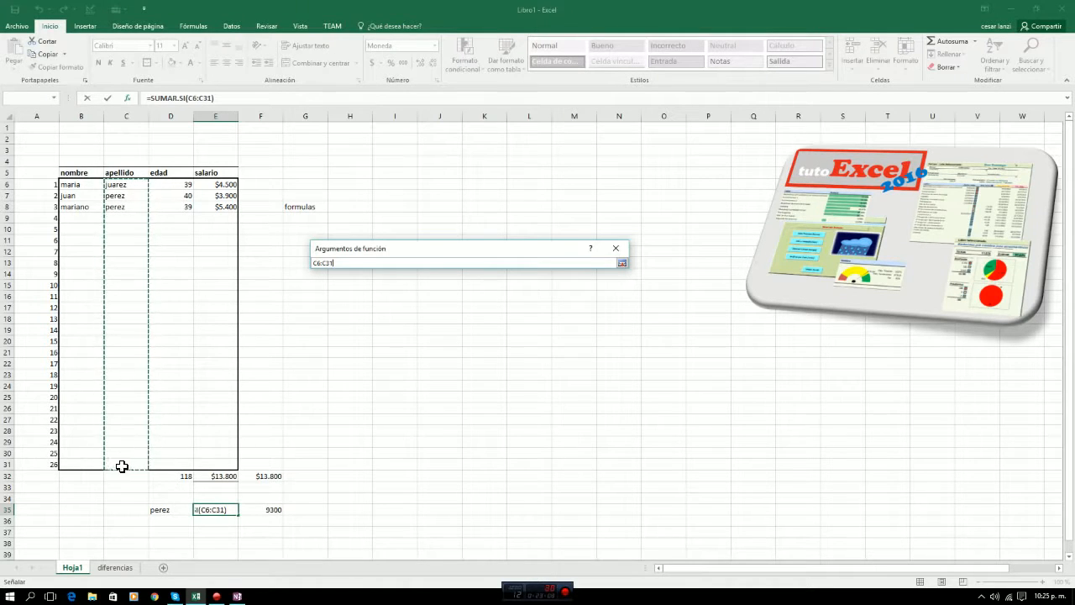
{"action": "left_click", "coordinate": [622, 263]}
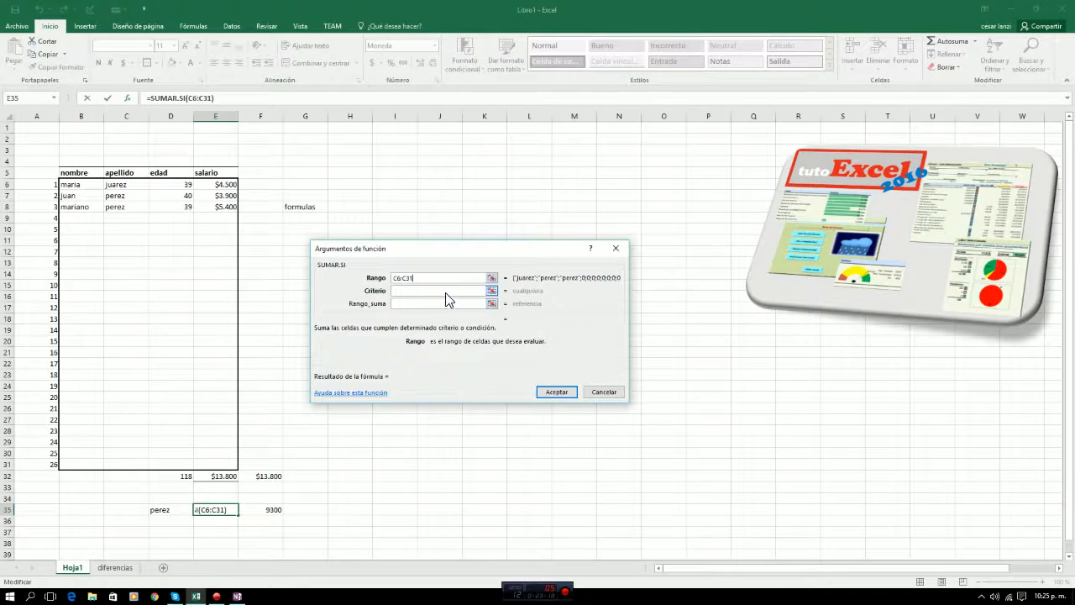
Set the SUMAR.SI Criterio argument to the surname in cell D35.
{"action": "left_click", "coordinate": [415, 291]}
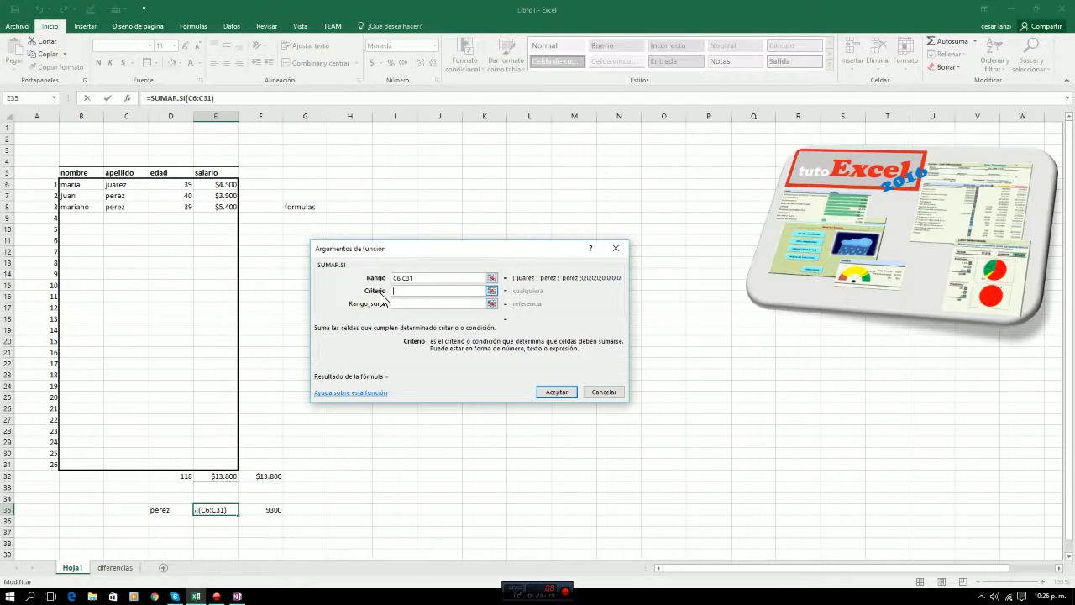
{"action": "left_click", "coordinate": [492, 291]}
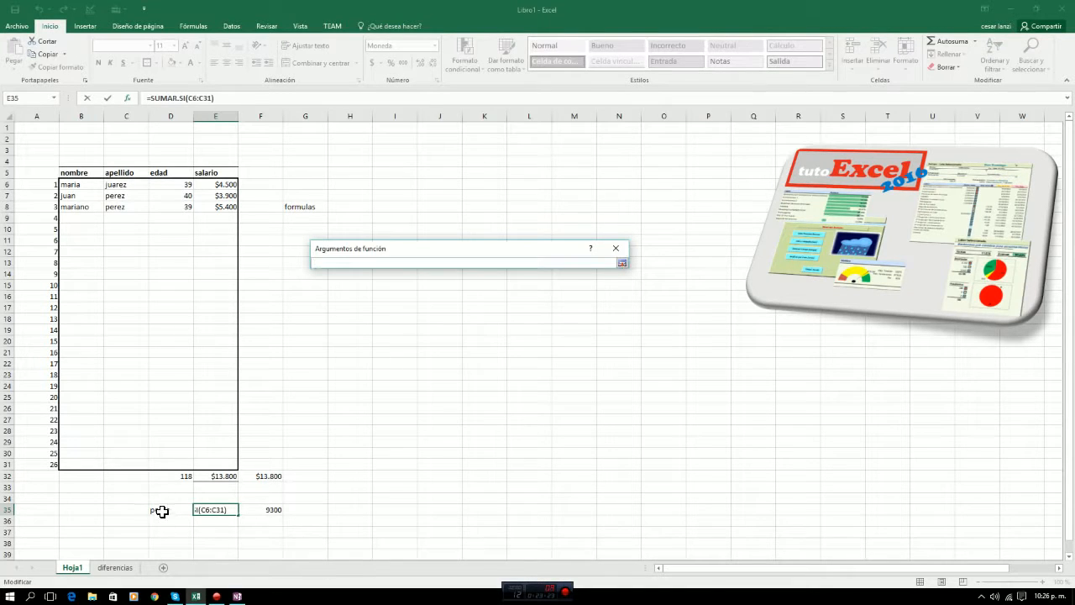
{"action": "left_click", "coordinate": [161, 511]}
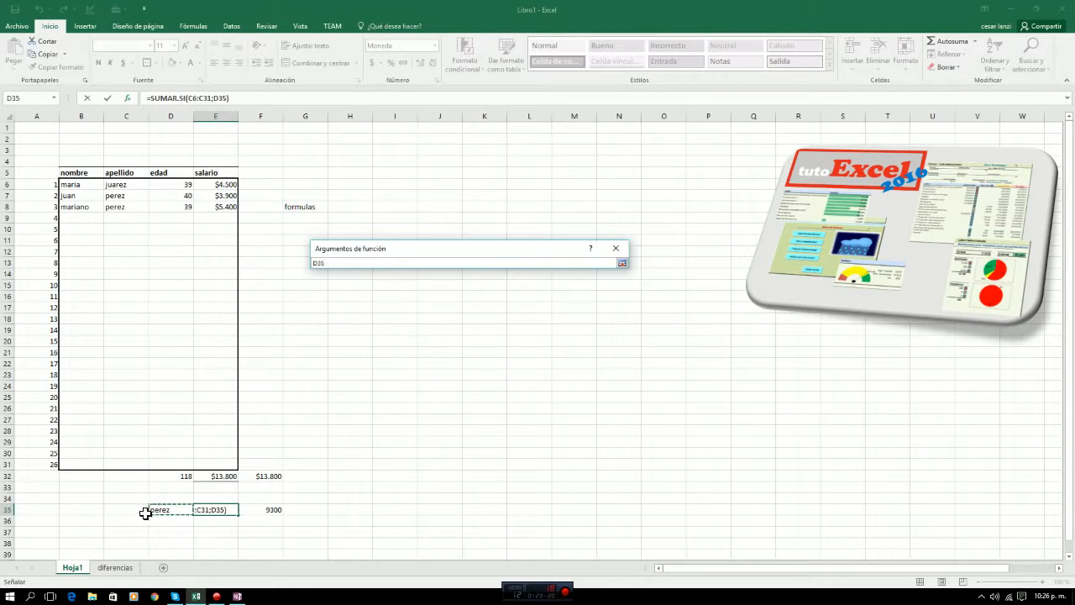
{"action": "left_click", "coordinate": [622, 263]}
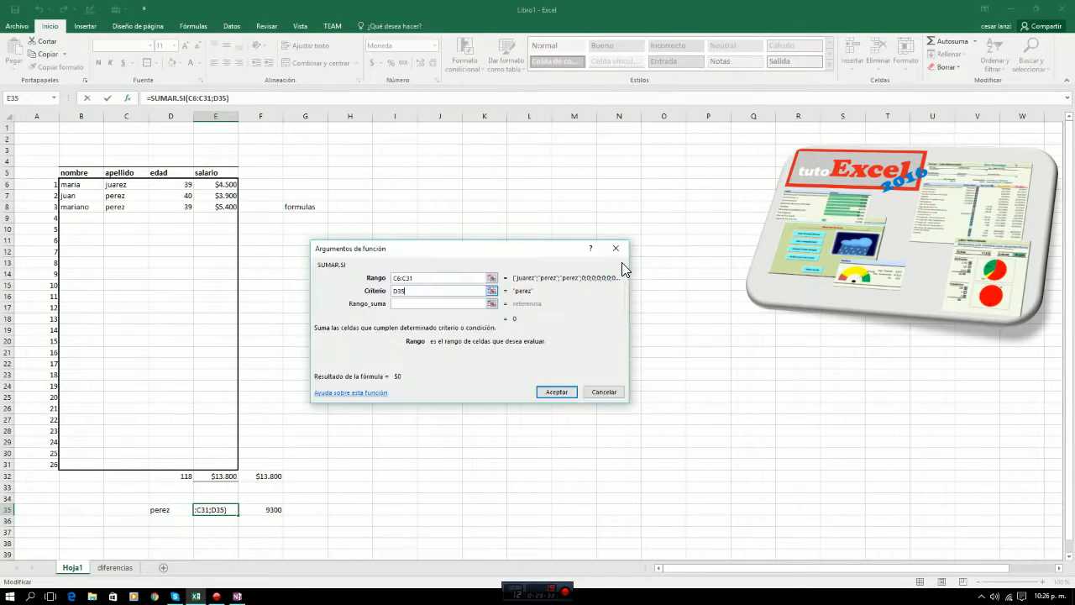
Set the Rango_suma argument to the salario cells E6:E31 and accept the SUMAR.SI function.
{"action": "left_click", "coordinate": [445, 304]}
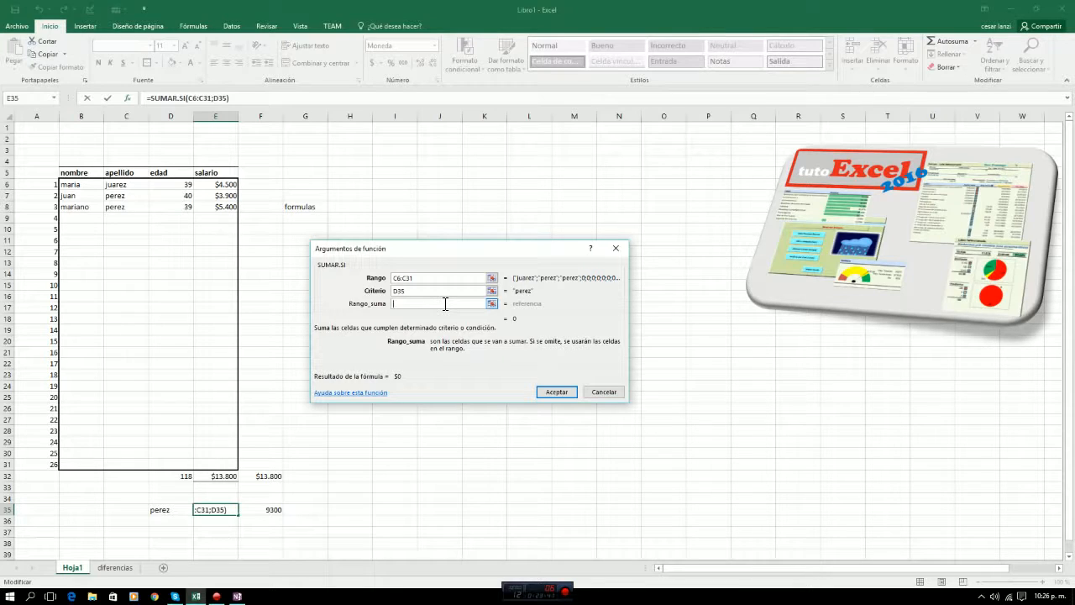
{"action": "left_click", "coordinate": [492, 302]}
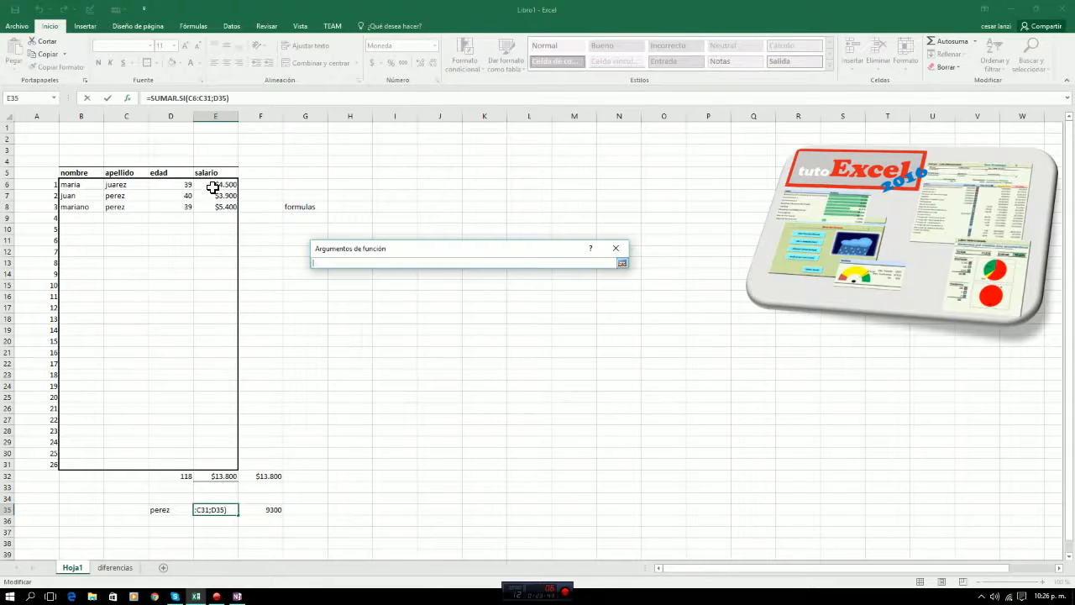
{"action": "left_click_drag", "start_coordinate": [213, 185], "coordinate": [210, 464]}
{"action": "left_click", "coordinate": [622, 263]}
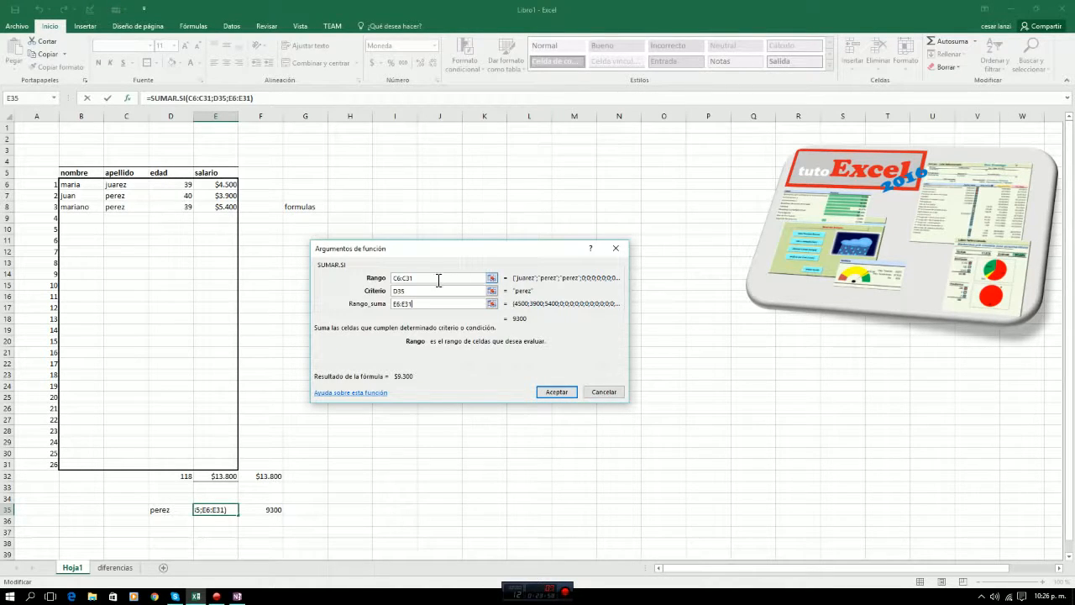
{"action": "left_click", "coordinate": [556, 392]}
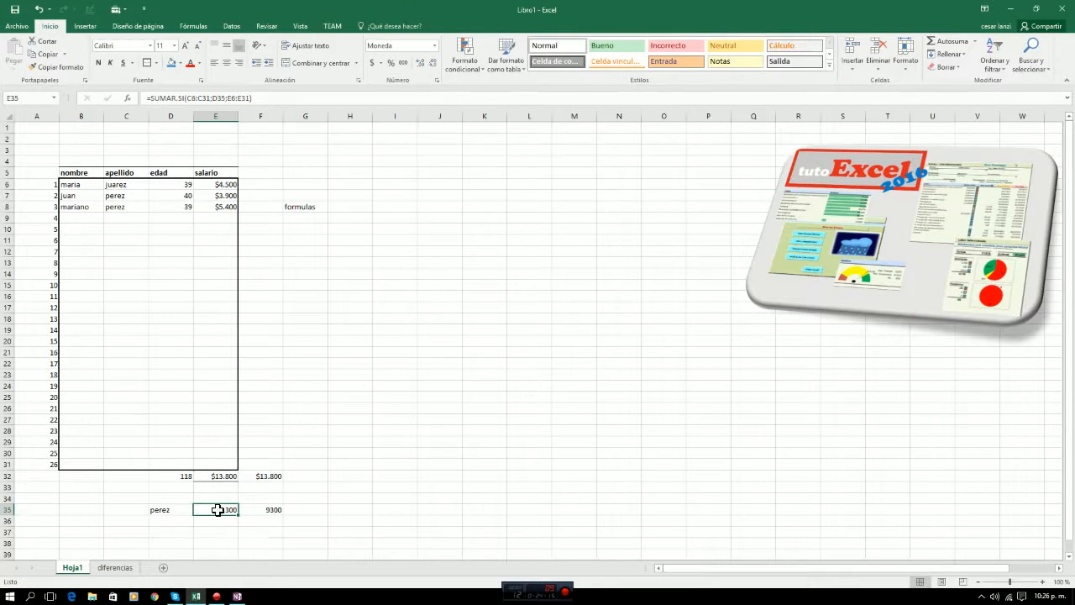
{"action": "left_click", "coordinate": [155, 508]}
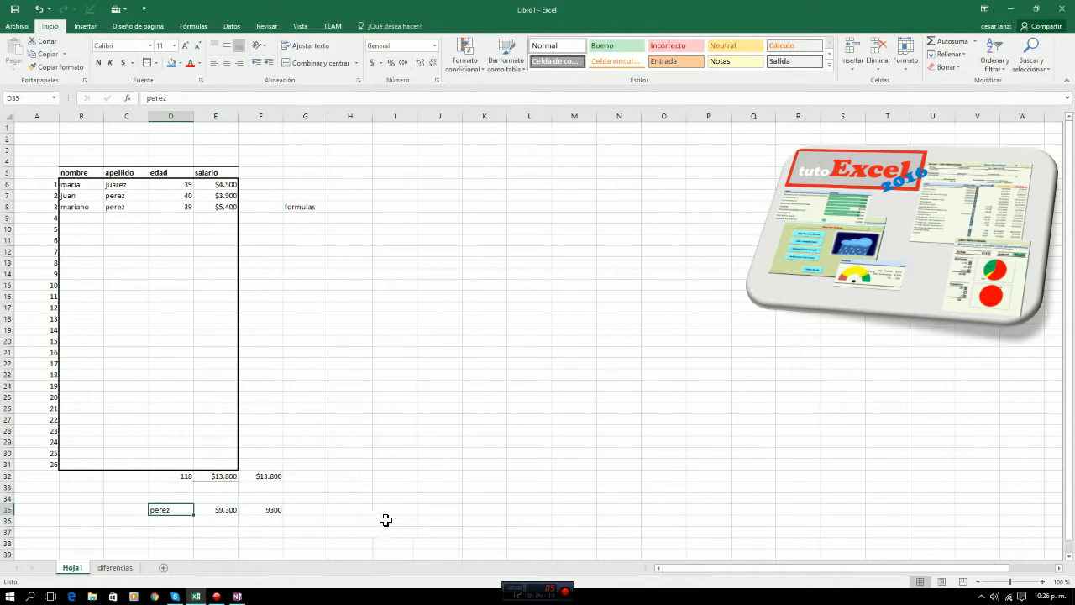
{"action": "left_click", "coordinate": [227, 508]}
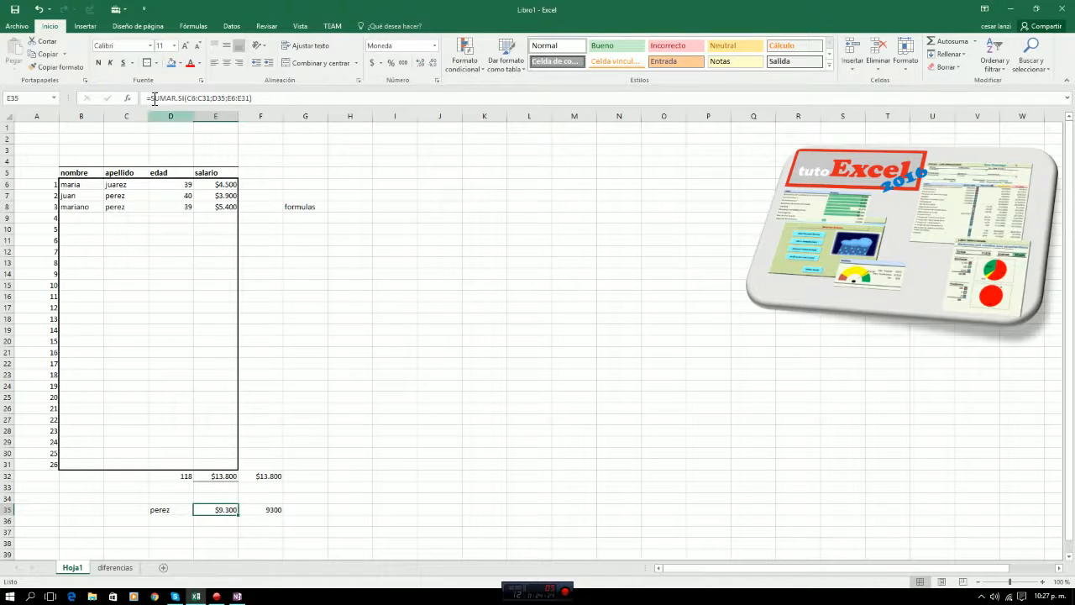
{"action": "left_click", "coordinate": [127, 98]}
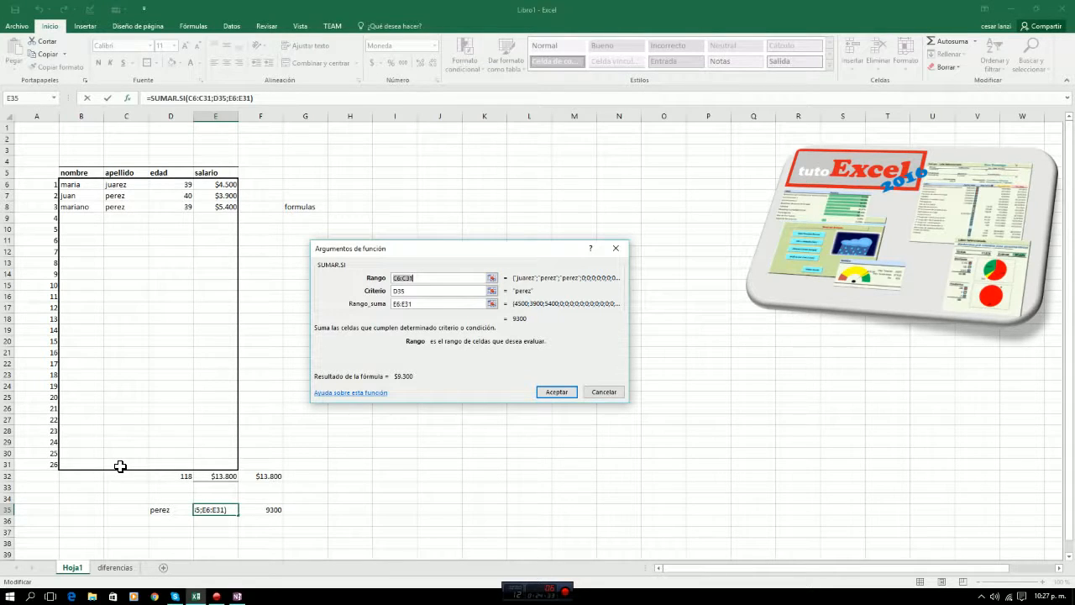
{"action": "left_click", "coordinate": [52, 466]}
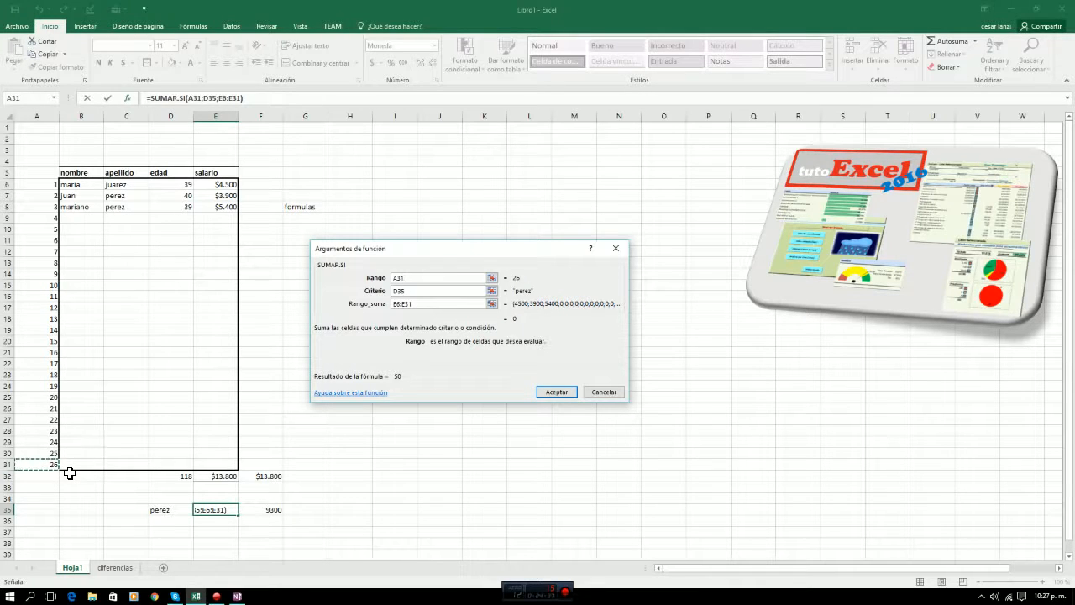
{"action": "key", "text": "Up"}
{"action": "key", "text": "Up"}
{"action": "key", "text": "Up"}
{"action": "key", "text": "Up"}
{"action": "key", "text": "Up"}
{"action": "key", "text": "Up"}
{"action": "key", "text": "Up"}
{"action": "key", "text": "Up"}
{"action": "key", "text": "Up"}
{"action": "key", "text": "Up"}
{"action": "key", "text": "Up"}
{"action": "key", "text": "Up"}
{"action": "key", "text": "Up"}
{"action": "key", "text": "Up"}
{"action": "key", "text": "Up"}
{"action": "key", "text": "Up"}
{"action": "key", "text": "Up"}
{"action": "key", "text": "Up"}
{"action": "key", "text": "Up"}
{"action": "key", "text": "Up"}
{"action": "key", "text": "Up"}
{"action": "key", "text": "Up"}
{"action": "key", "text": "Up"}
{"action": "key", "text": "Up"}
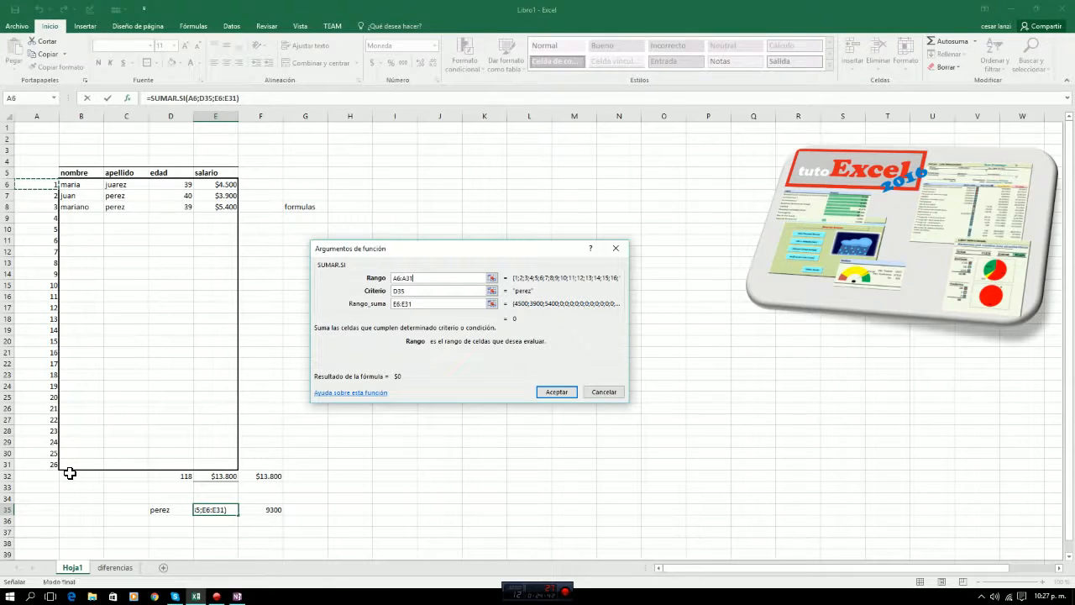
{"action": "key", "text": "ctrl+shift+Down"}
{"action": "key", "text": "F2"}
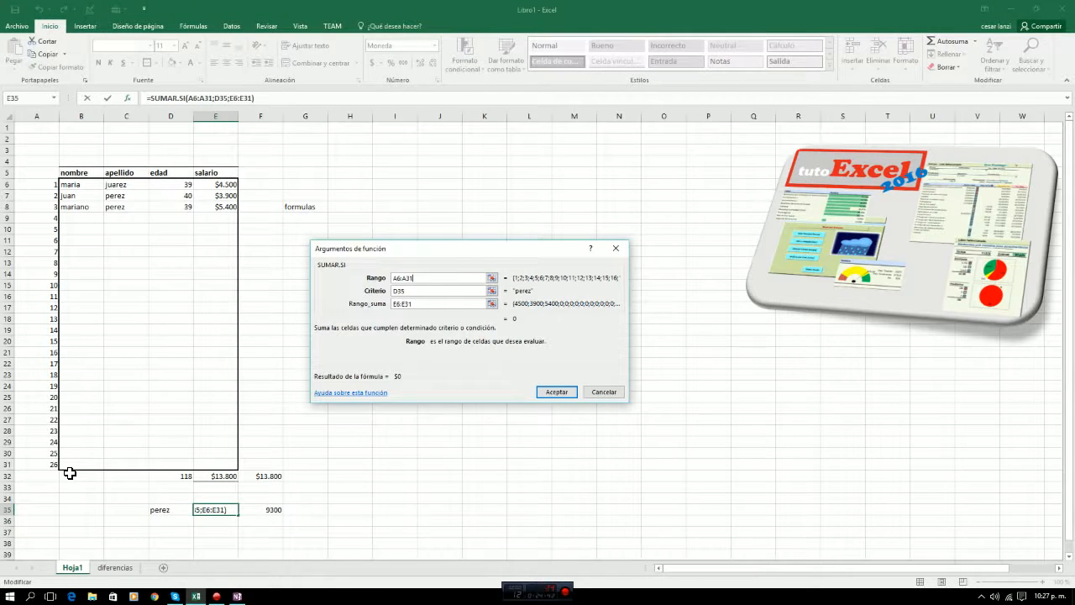
{"action": "left_click", "coordinate": [603, 393]}
Delete the row numbers in A6:A31 beside the table.
{"action": "left_click", "coordinate": [45, 184]}
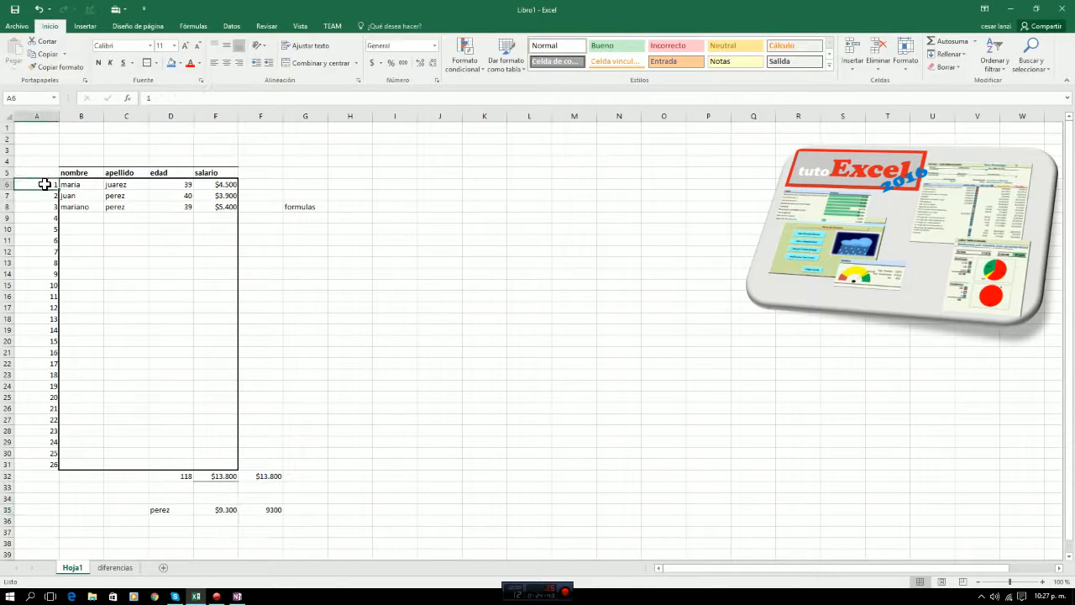
{"action": "key", "text": "ctrl+shift+Down"}
{"action": "key", "text": "Delete"}
{"action": "left_click", "coordinate": [45, 184]}
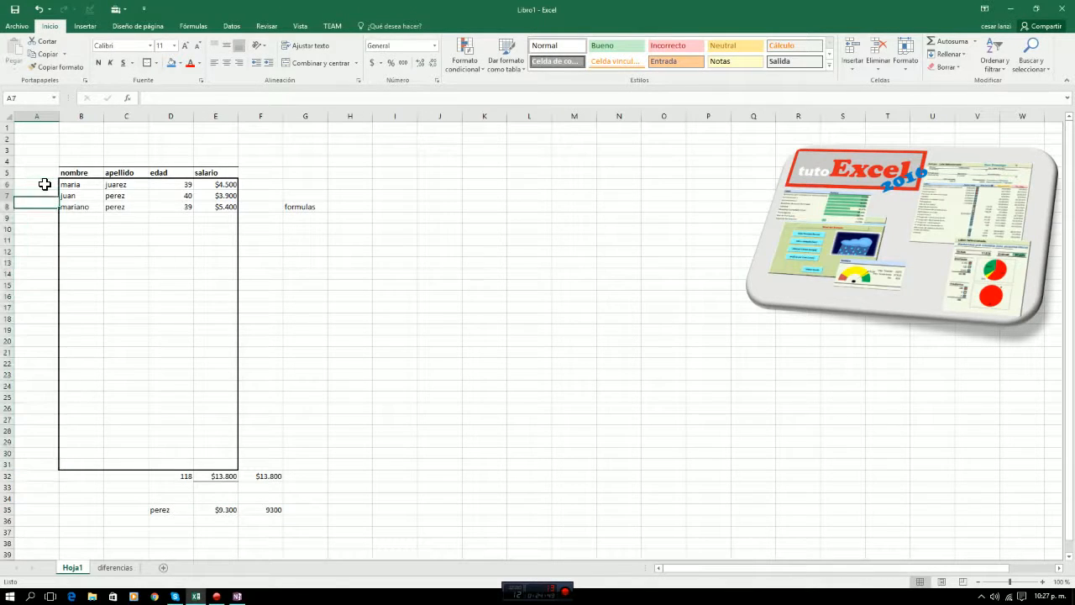
Reopen the SUMAR.SI arguments of E35 and reselect the apellido cells C6:C31 as Rango.
{"action": "left_click", "coordinate": [223, 508]}
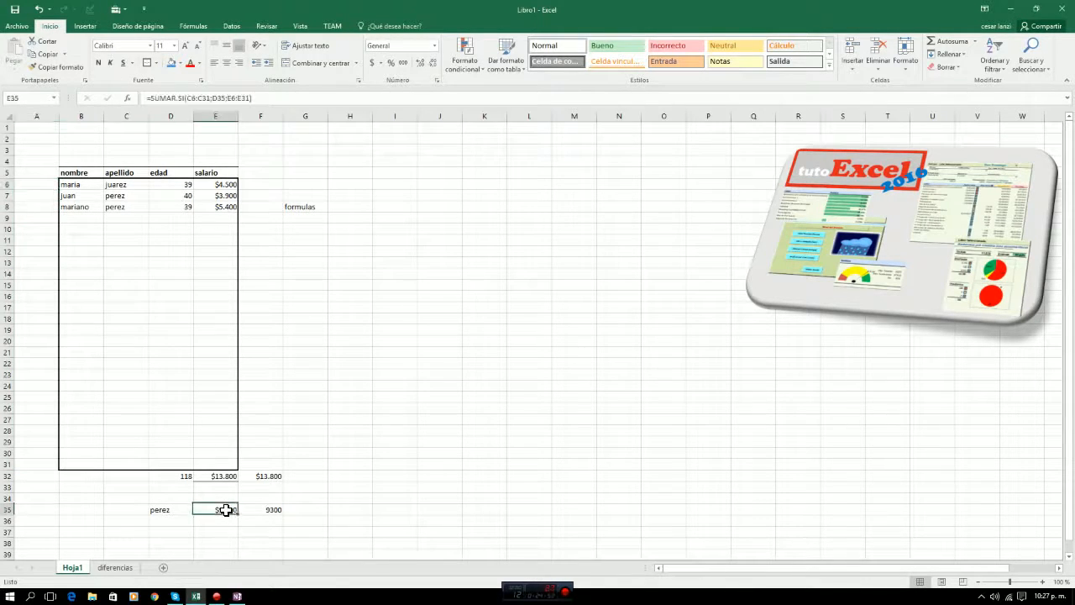
{"action": "left_click", "coordinate": [130, 98]}
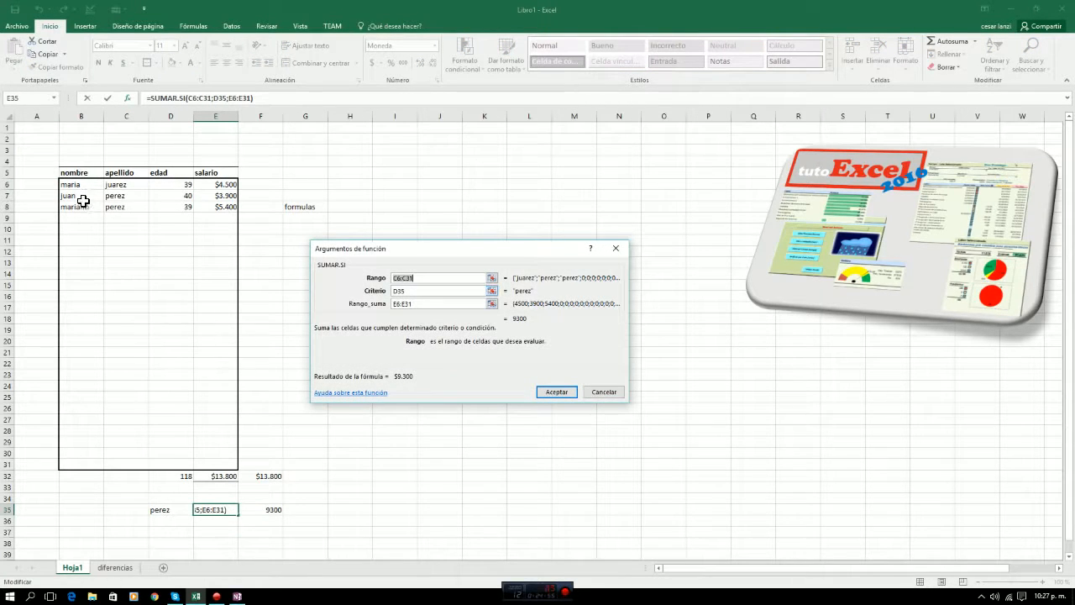
{"action": "left_click_drag", "start_coordinate": [119, 188], "coordinate": [124, 246]}
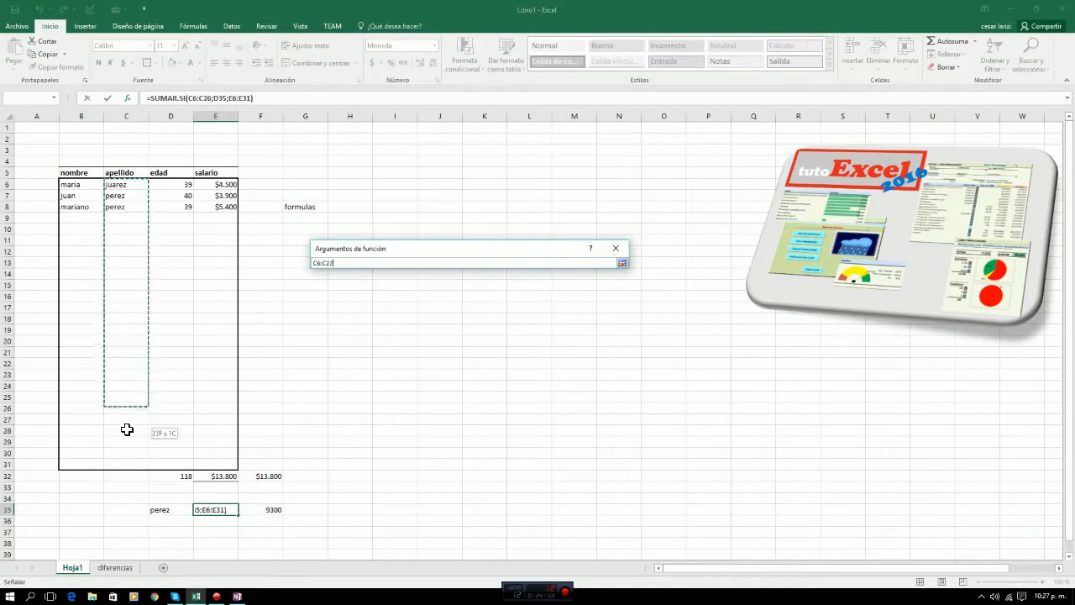
{"action": "left_click_drag", "start_coordinate": [126, 465], "coordinate": [128, 464]}
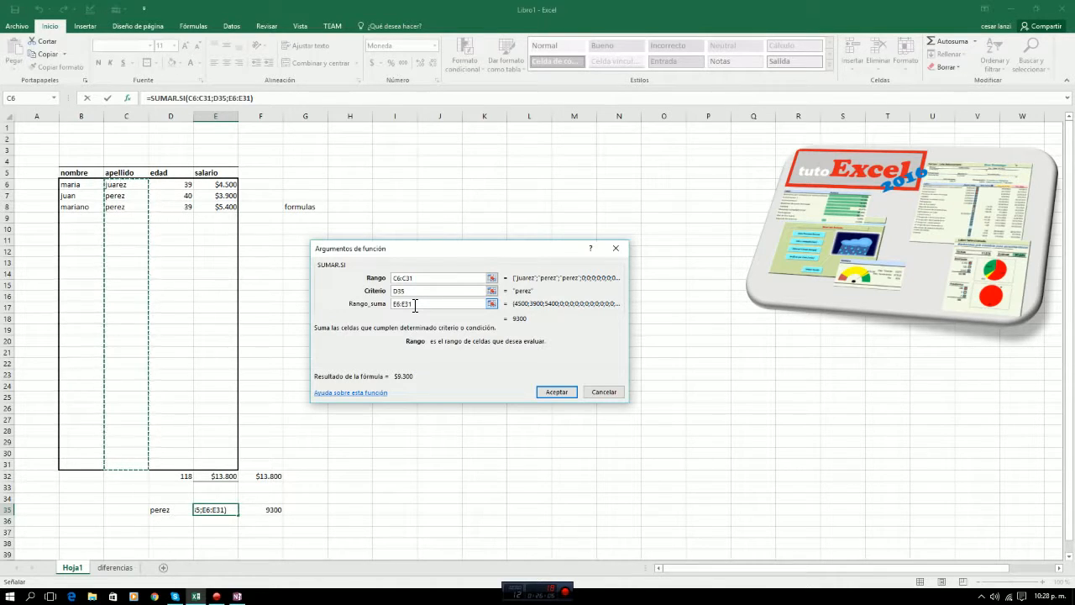
Cancel editing the SUMAR.SI arguments and clear the surname and its sums from D35:F35.
{"action": "left_click", "coordinate": [606, 392]}
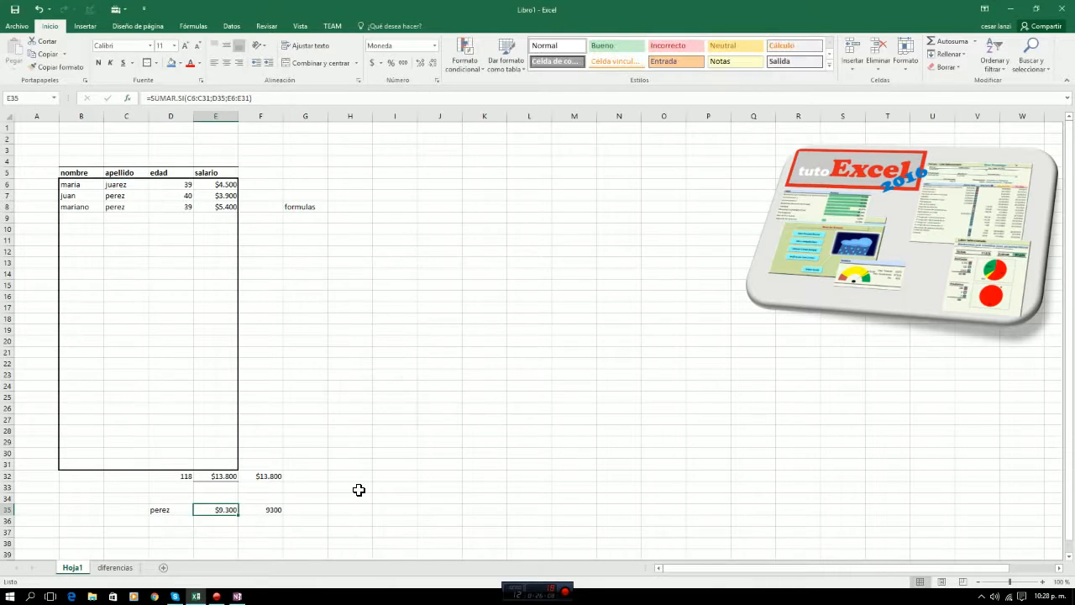
{"action": "left_click_drag", "start_coordinate": [157, 509], "coordinate": [272, 510]}
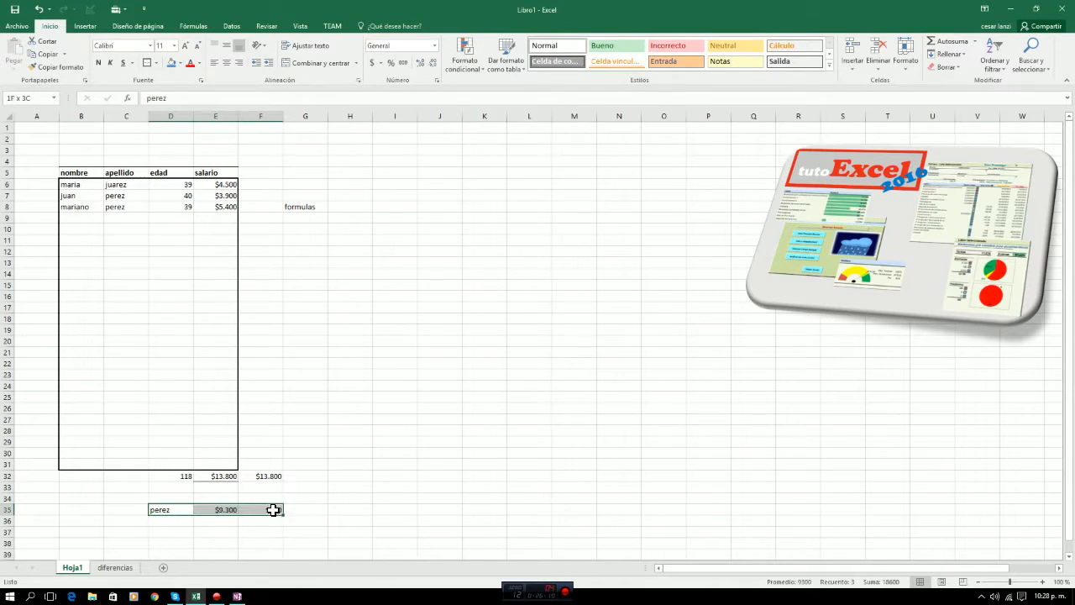
{"action": "key", "text": "Delete"}
Delete the duplicate salary total in F32, beside the table's totals row.
{"action": "key", "text": "Up"}
{"action": "key", "text": "Up"}
{"action": "key", "text": "Up"}
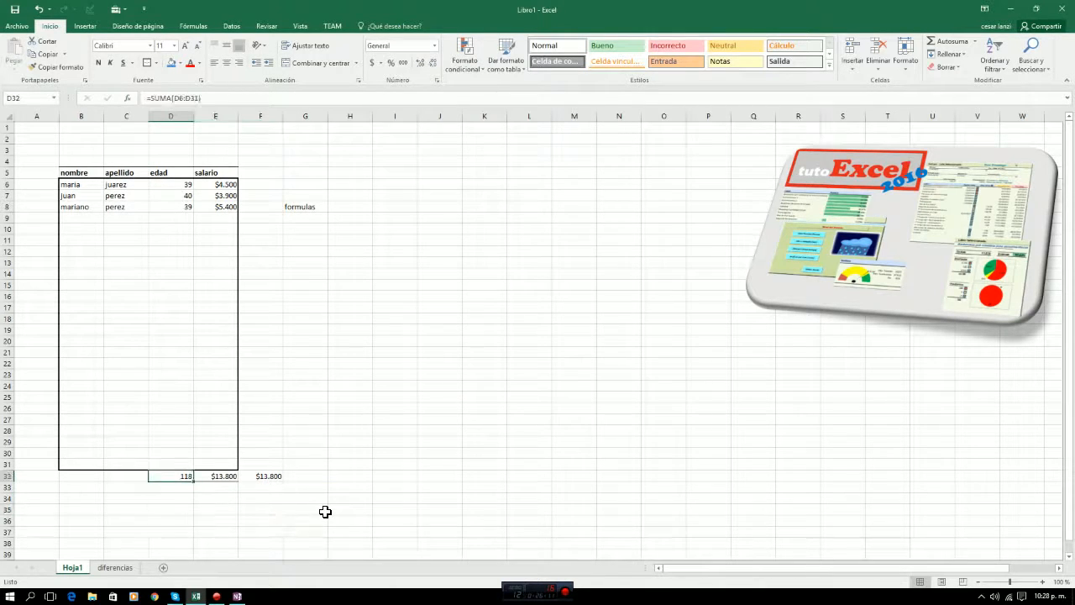
{"action": "key", "text": "Right"}
{"action": "key", "text": "Right"}
{"action": "key", "text": "Delete"}
Delete the word "formulas" from cell G8.
{"action": "key", "text": "Up"}
{"action": "key", "text": "Up"}
{"action": "key", "text": "Up"}
{"action": "key", "text": "Up"}
{"action": "key", "text": "Up"}
{"action": "key", "text": "Up"}
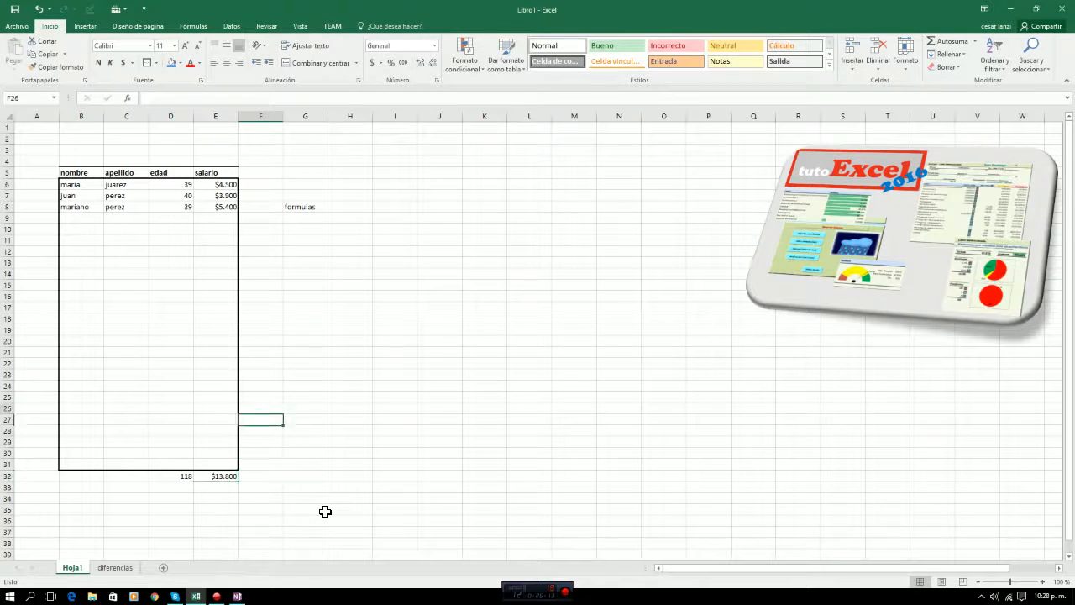
{"action": "key", "text": "Up"}
{"action": "key", "text": "Up"}
{"action": "key", "text": "Up"}
{"action": "key", "text": "Up"}
{"action": "key", "text": "Up"}
{"action": "key", "text": "Up"}
{"action": "key", "text": "Up"}
{"action": "key", "text": "Up"}
{"action": "key", "text": "Up"}
{"action": "key", "text": "Up"}
{"action": "key", "text": "Up"}
{"action": "key", "text": "Up"}
{"action": "key", "text": "Up"}
{"action": "key", "text": "Up"}
{"action": "key", "text": "Up"}
{"action": "key", "text": "Up"}
{"action": "key", "text": "Up"}
{"action": "key", "text": "Up"}
{"action": "key", "text": "Up"}
{"action": "key", "text": "Up"}
{"action": "key", "text": "Down"}
{"action": "key", "text": "Down"}
{"action": "key", "text": "Right"}
{"action": "key", "text": "Delete"}
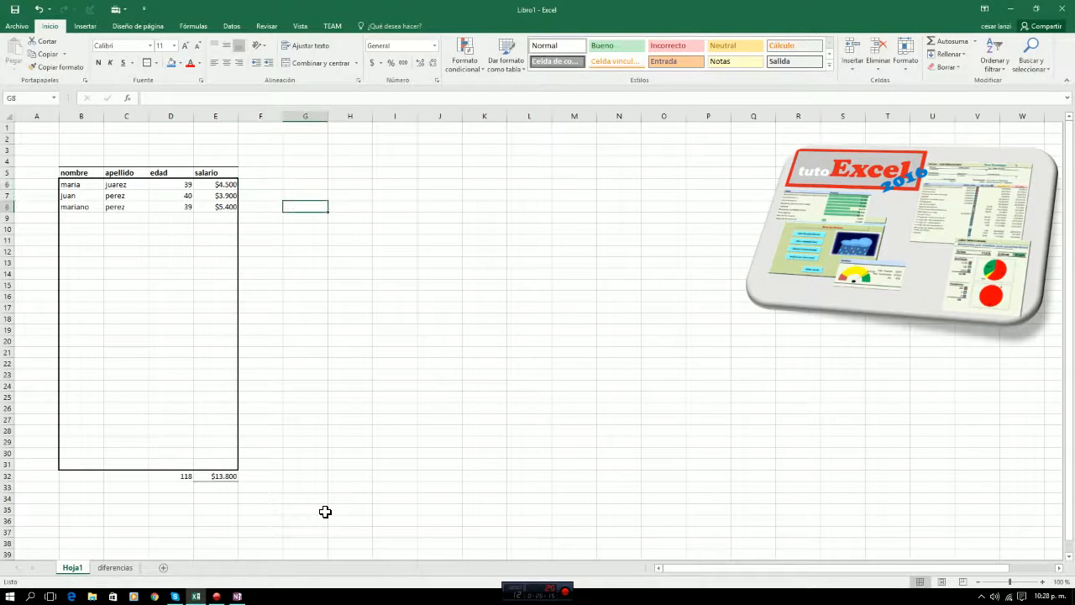
{"action": "key", "text": "Down"}
{"action": "key", "text": "Down"}
{"action": "key", "text": "Down"}
{"action": "key", "text": "Down"}
{"action": "key", "text": "Down"}
{"action": "key", "text": "Down"}
{"action": "key", "text": "Down"}
{"action": "key", "text": "Down"}
{"action": "key", "text": "Down"}
{"action": "key", "text": "Down"}
{"action": "key", "text": "Down"}
{"action": "key", "text": "Down"}
{"action": "key", "text": "Down"}
{"action": "key", "text": "Down"}
{"action": "key", "text": "Down"}
{"action": "key", "text": "Down"}
{"action": "key", "text": "Down"}
{"action": "key", "text": "Down"}
{"action": "key", "text": "Down"}
{"action": "key", "text": "Down"}
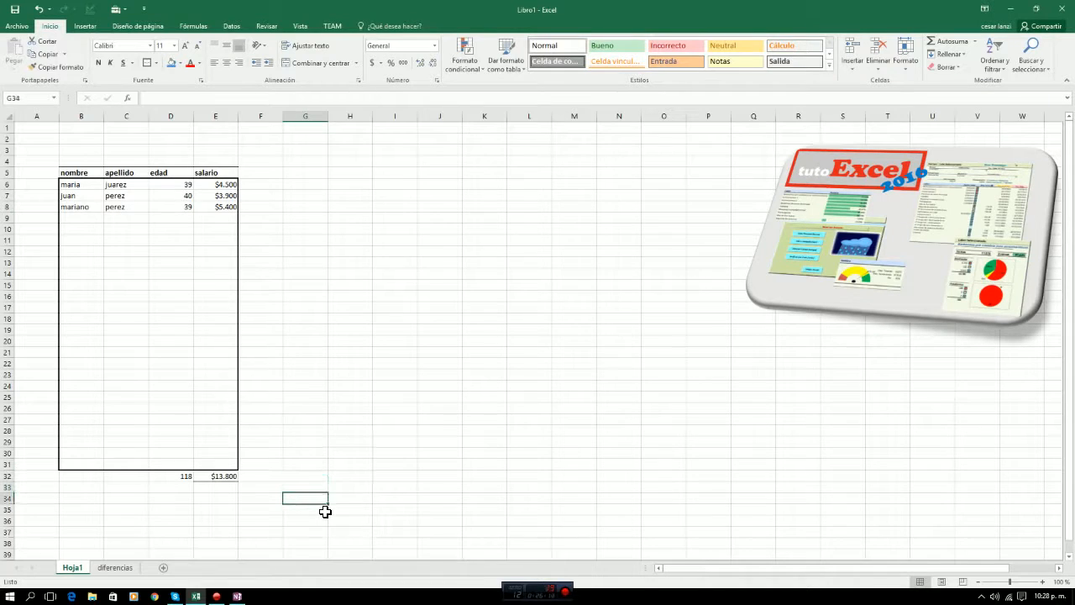
{"action": "key", "text": "Left"}
{"action": "key", "text": "Left"}
{"action": "key", "text": "Left"}
{"action": "key", "text": "Up"}
{"action": "key", "text": "Up"}
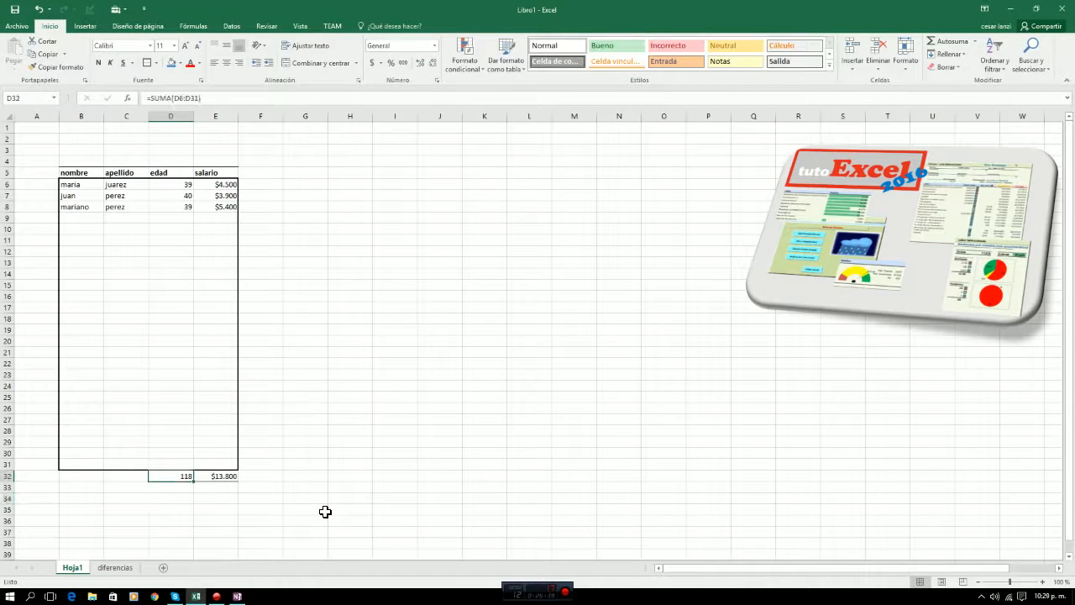
{"action": "key", "text": "Right"}
{"action": "key", "text": "Right"}
{"action": "key", "text": "Right"}
{"action": "key", "text": "Left"}
{"action": "key", "text": "Left"}
{"action": "key", "text": "Left"}
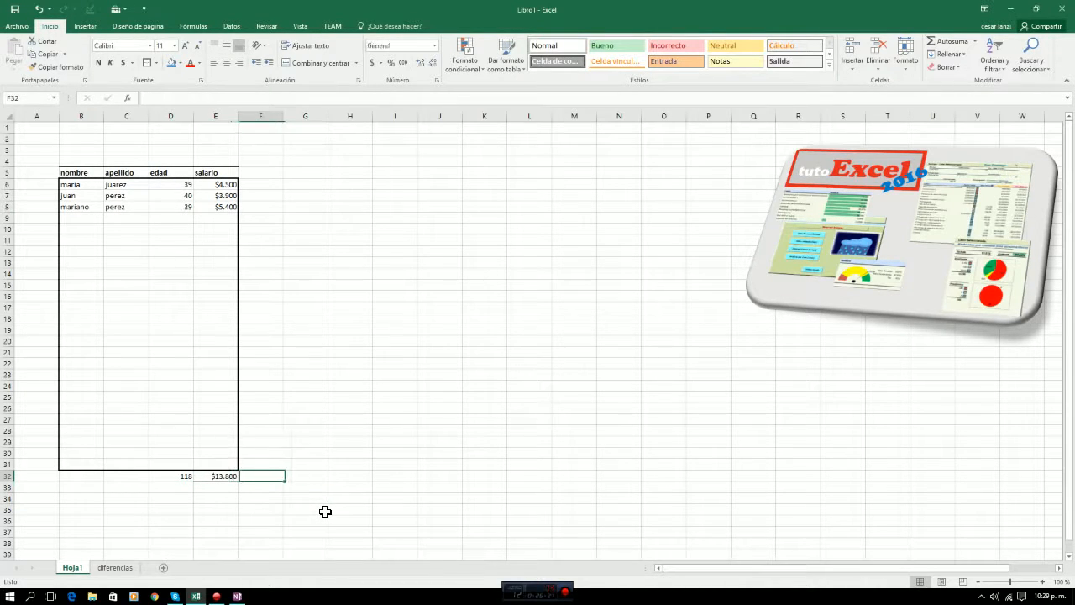
List the data types texto, numero, fecha and formula in cells G16:G19.
{"action": "key", "text": "Right"}
{"action": "key", "text": "Right"}
{"action": "key", "text": "Right"}
{"action": "key", "text": "Up"}
{"action": "key", "text": "Up"}
{"action": "key", "text": "Up"}
{"action": "key", "text": "Up"}
{"action": "key", "text": "Up"}
{"action": "key", "text": "Up"}
{"action": "key", "text": "Up"}
{"action": "key", "text": "Up"}
{"action": "key", "text": "Up"}
{"action": "key", "text": "Up"}
{"action": "key", "text": "Up"}
{"action": "key", "text": "Up"}
{"action": "key", "text": "Up"}
{"action": "key", "text": "Up"}
{"action": "key", "text": "Up"}
{"action": "key", "text": "Up"}
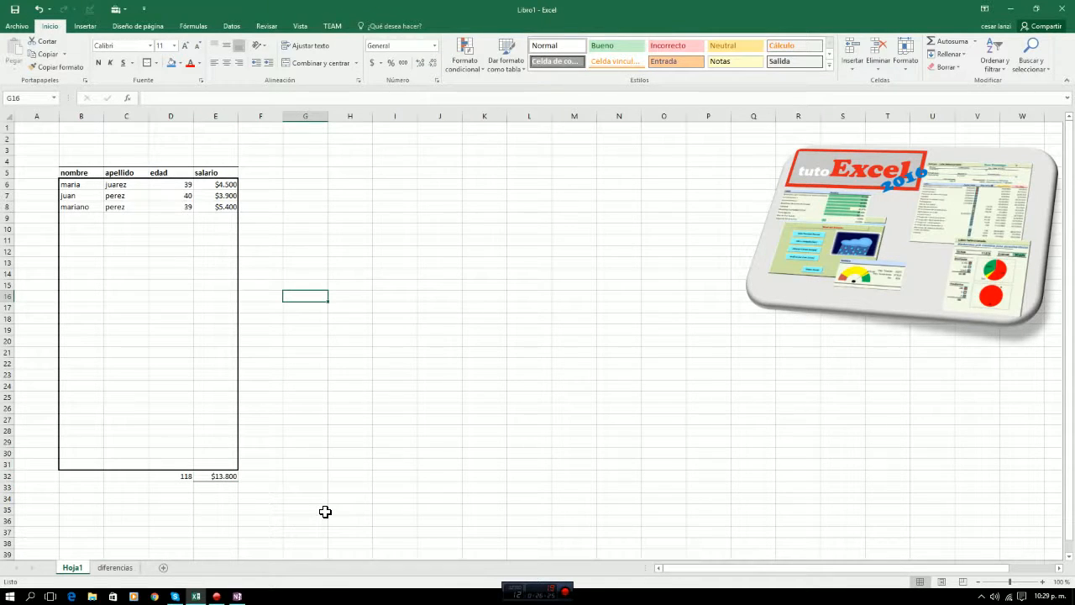
{"action": "type", "text": "texto"}
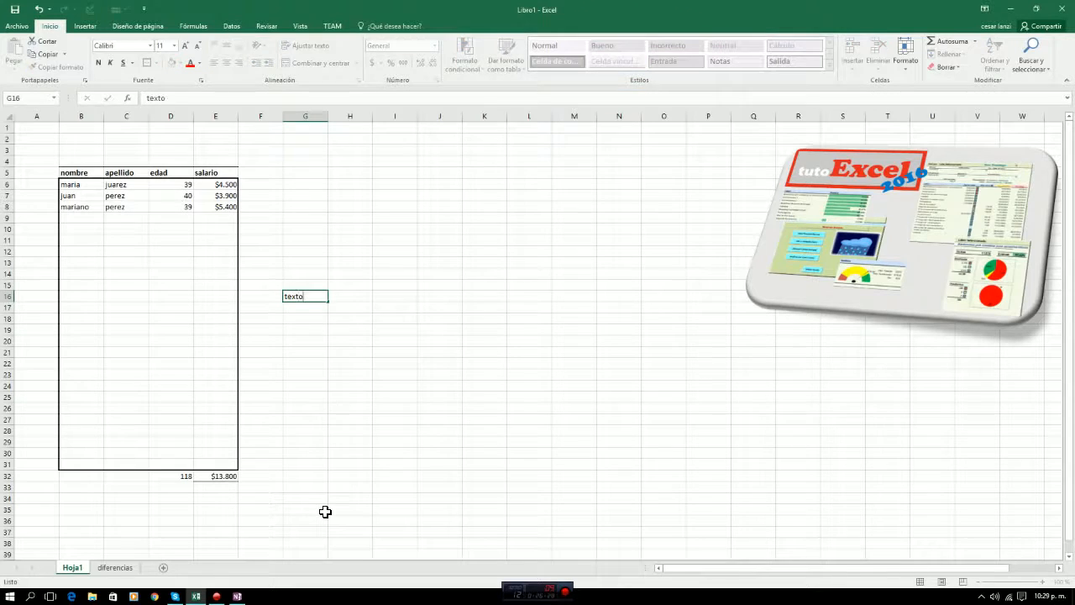
{"action": "key", "text": "Return"}
{"action": "type", "text": "nu"}
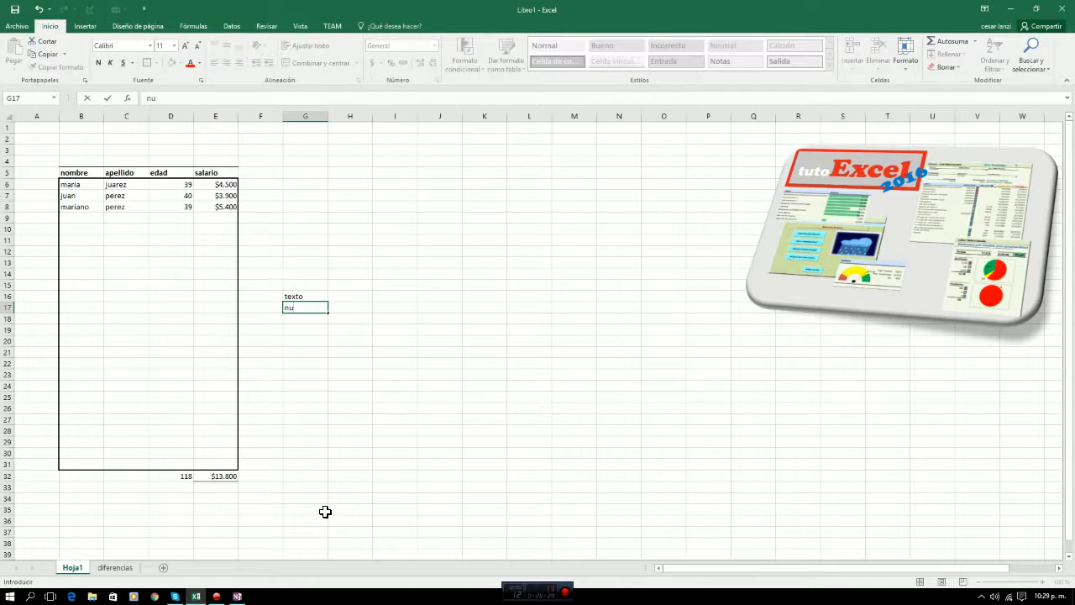
{"action": "type", "text": "mero"}
{"action": "key", "text": "Return"}
{"action": "type", "text": "fe"}
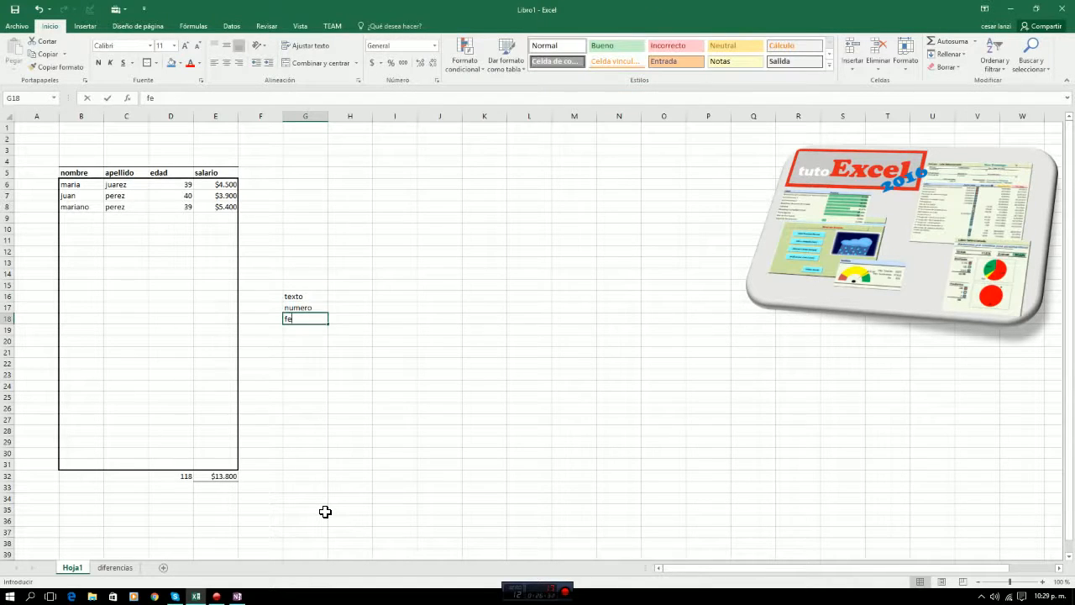
{"action": "type", "text": "cha"}
{"action": "key", "text": "Return"}
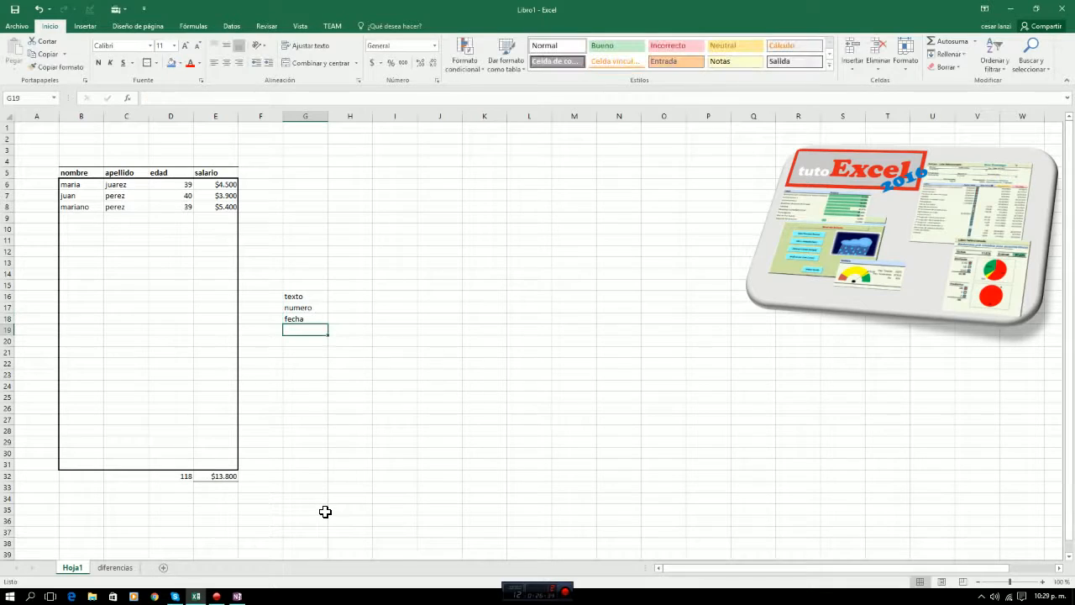
{"action": "type", "text": "formula"}
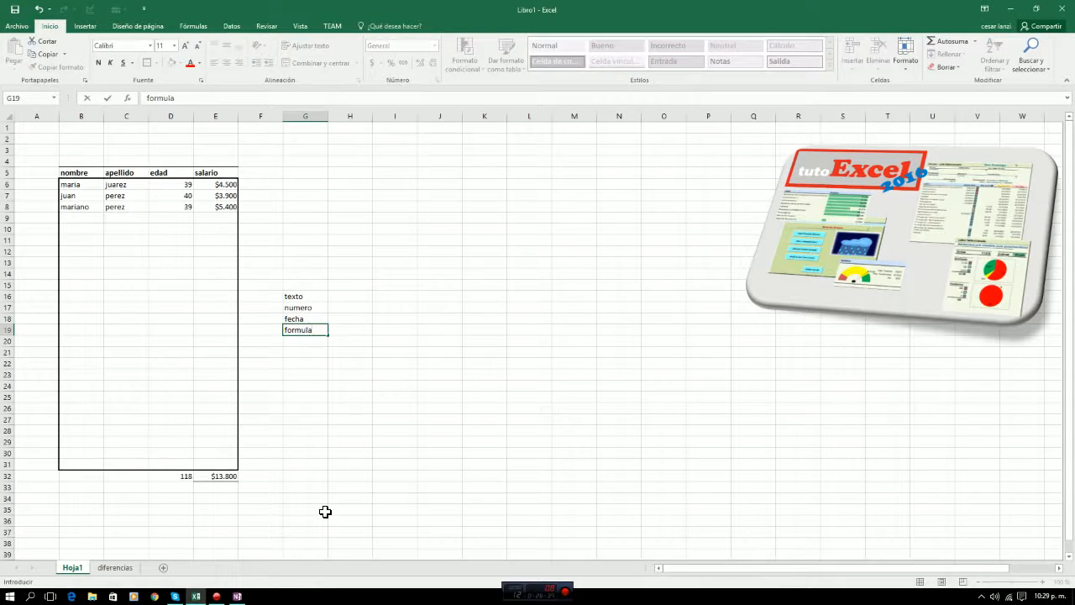
{"action": "key", "text": "Return"}
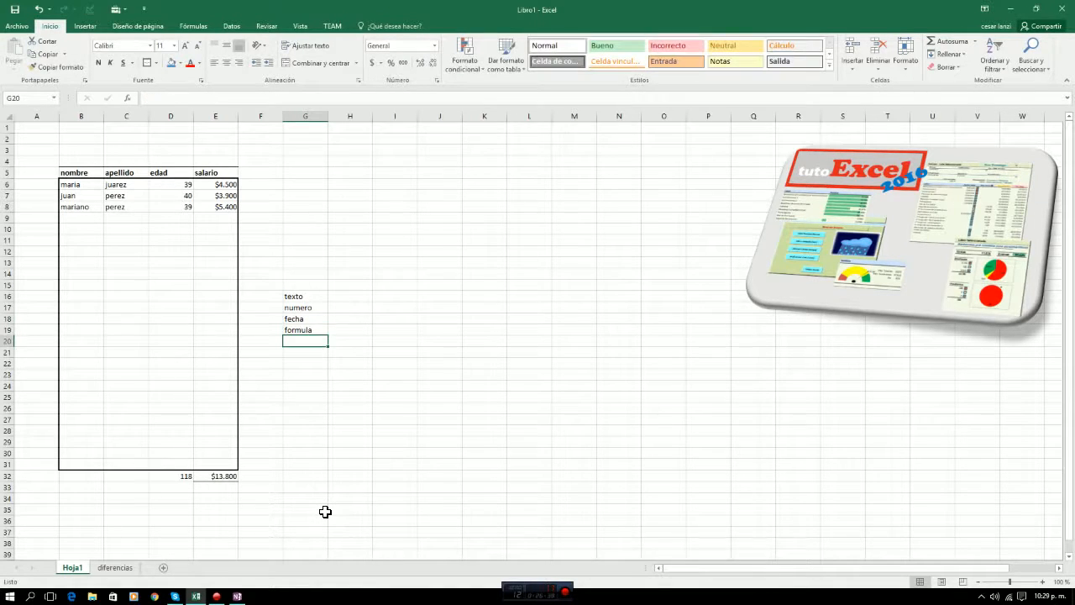
Go through the data type labels in G16:G19 one by one.
{"action": "key", "text": "Up"}
{"action": "key", "text": "Up"}
{"action": "key", "text": "Up"}
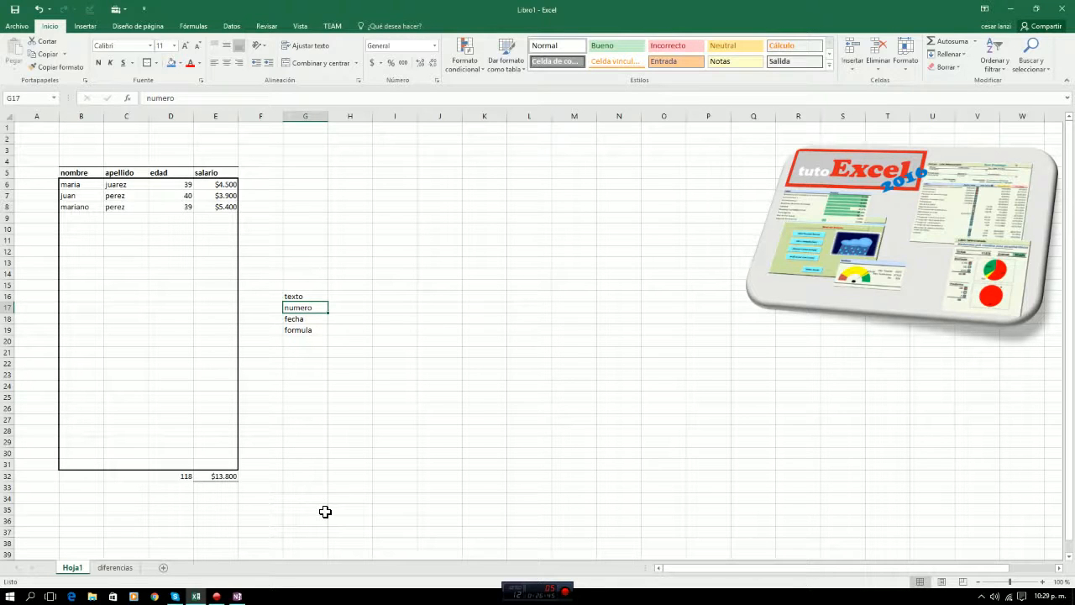
{"action": "key", "text": "Down"}
{"action": "key", "text": "Down"}
{"action": "key", "text": "Up"}
{"action": "key", "text": "Up"}
{"action": "key", "text": "Up"}
{"action": "key", "text": "Down"}
{"action": "key", "text": "Down"}
{"action": "key", "text": "Down"}
{"action": "key", "text": "Up"}
{"action": "key", "text": "Left"}
{"action": "key", "text": "Right"}
{"action": "key", "text": "Left"}
{"action": "key", "text": "Left"}
{"action": "key", "text": "Left"}
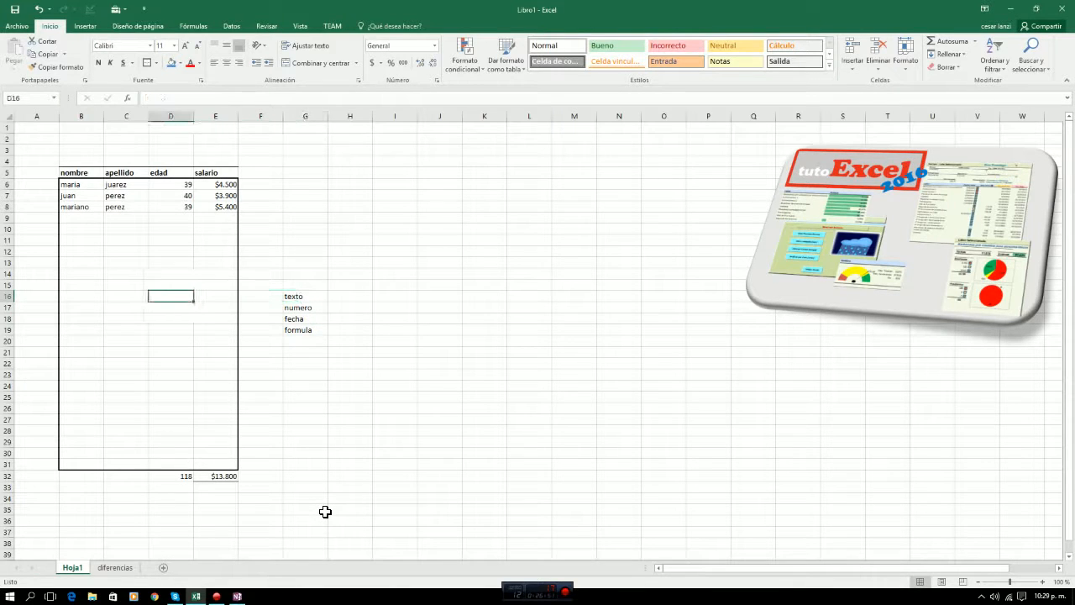
{"action": "key", "text": "Right"}
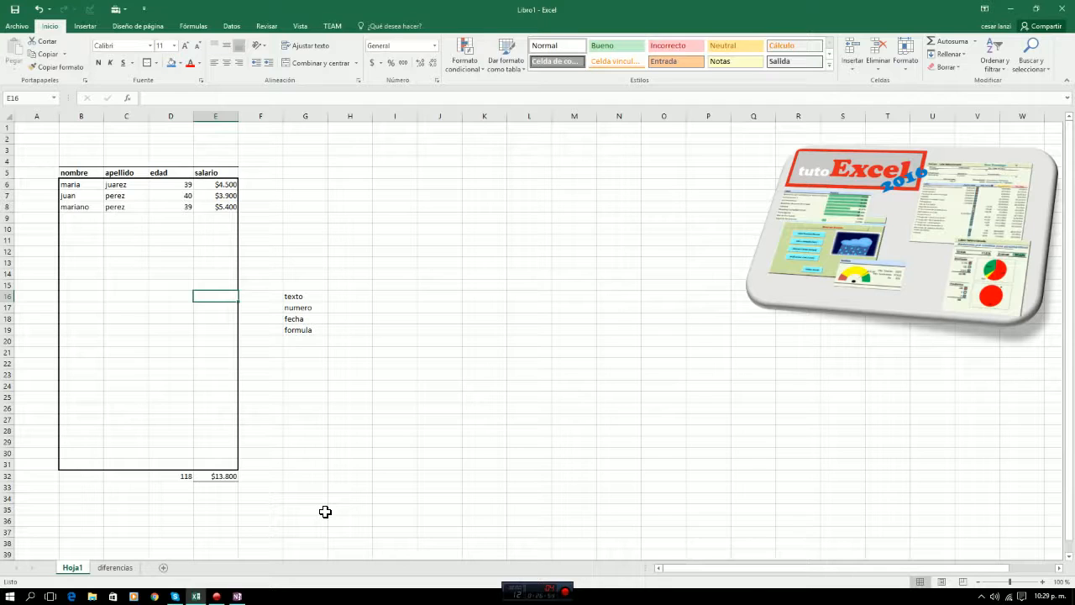
{"action": "key", "text": "Right"}
{"action": "key", "text": "Right"}
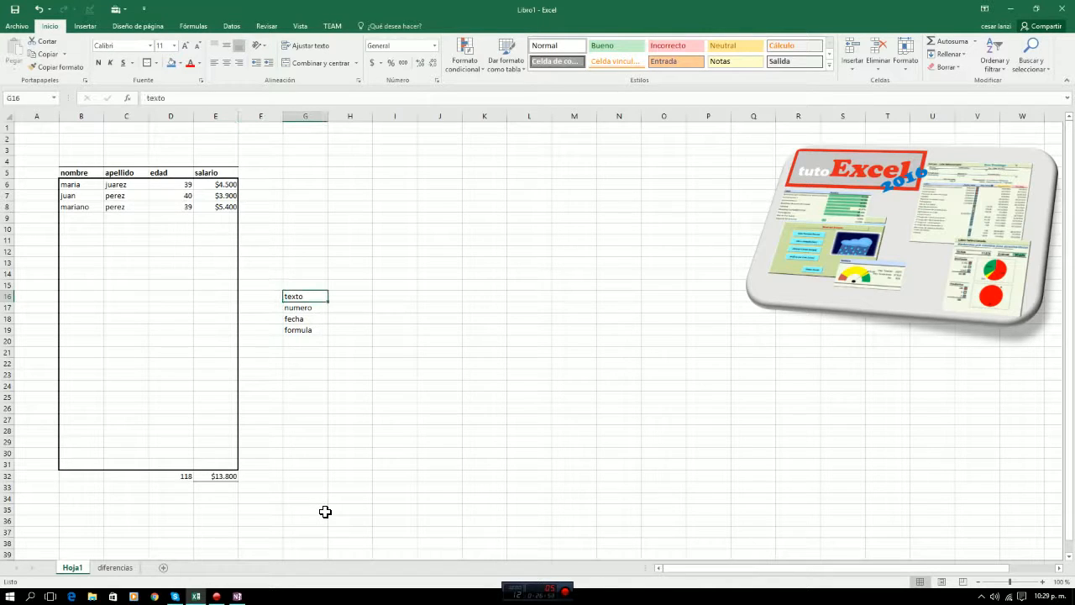
{"action": "key", "text": "Down"}
{"action": "key", "text": "Down"}
{"action": "key", "text": "Down"}
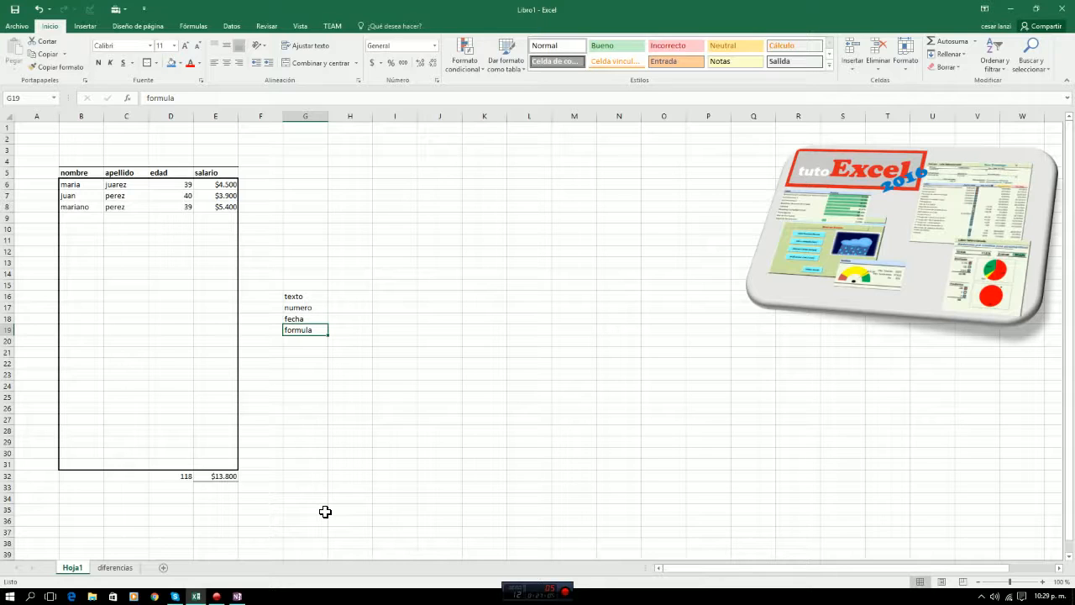
{"action": "key", "text": "Up"}
{"action": "key", "text": "Up"}
{"action": "key", "text": "Up"}
{"action": "key", "text": "Up"}
{"action": "key", "text": "Up"}
{"action": "key", "text": "Up"}
{"action": "key", "text": "Up"}
{"action": "key", "text": "Up"}
{"action": "key", "text": "Up"}
{"action": "key", "text": "Up"}
{"action": "key", "text": "Up"}
{"action": "key", "text": "Up"}
{"action": "key", "text": "Up"}
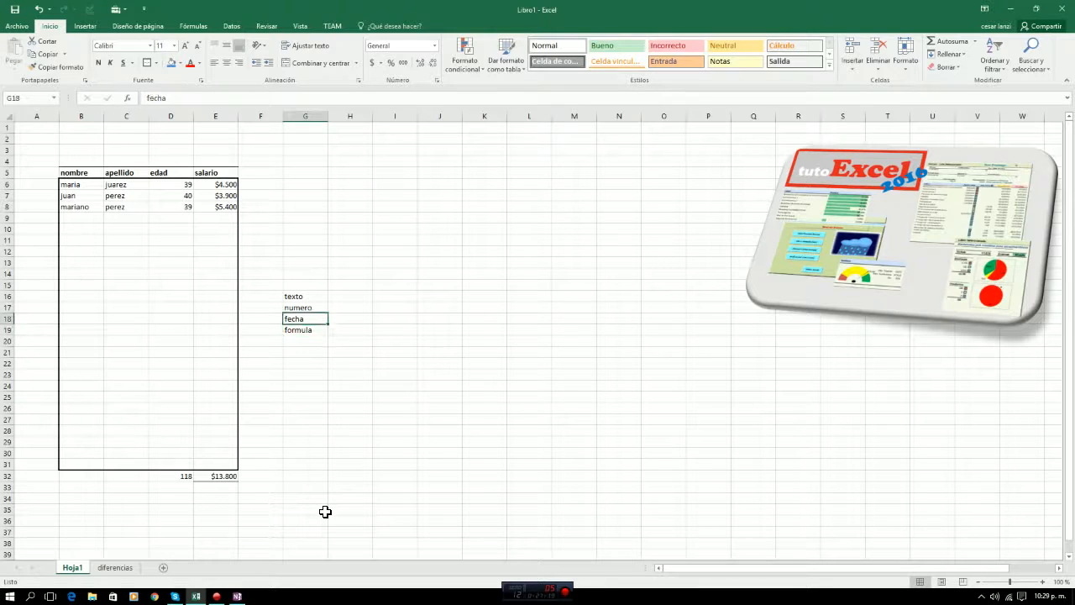
Examine the column headings in row 5 of the table.
{"action": "key", "text": "Left"}
{"action": "key", "text": "Up"}
{"action": "key", "text": "Left"}
{"action": "key", "text": "Left"}
{"action": "key", "text": "Left"}
{"action": "key", "text": "Left"}
{"action": "key", "text": "Left"}
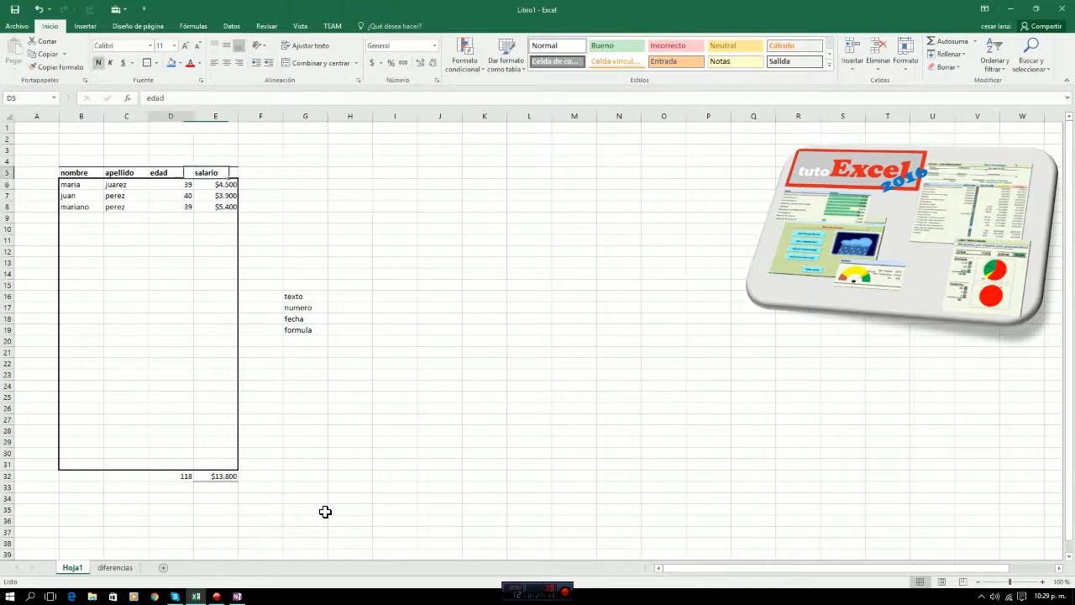
{"action": "key", "text": "Right"}
{"action": "key", "text": "Right"}
{"action": "key", "text": "Right"}
{"action": "key", "text": "Right"}
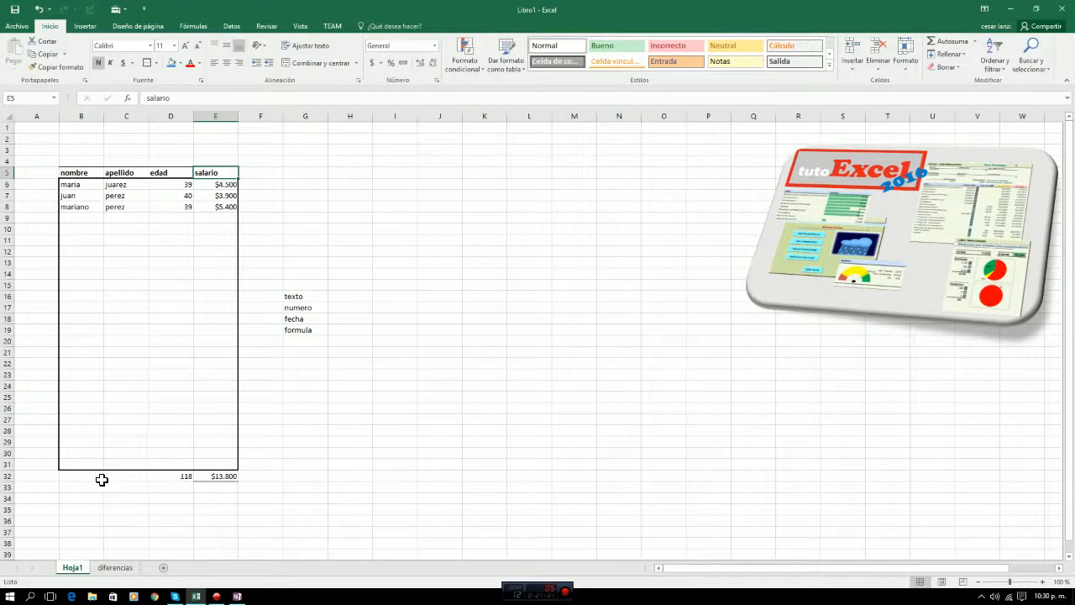
Review the table's totals row, its number cells, the SUMA formula in D32 and the whole range A5:F33.
{"action": "left_click_drag", "start_coordinate": [102, 479], "coordinate": [216, 477]}
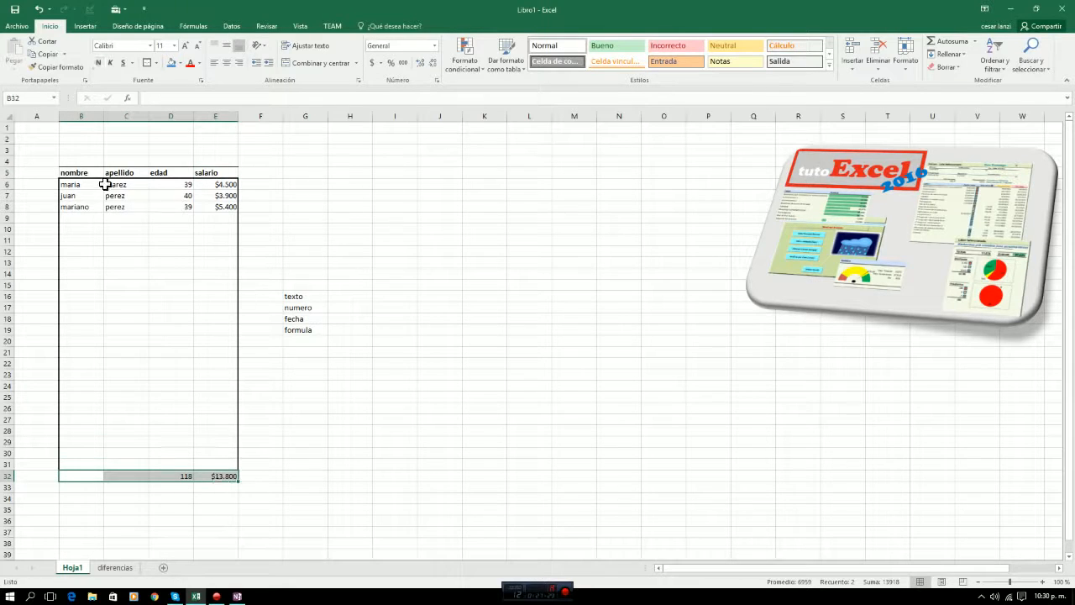
{"action": "left_click", "coordinate": [296, 174]}
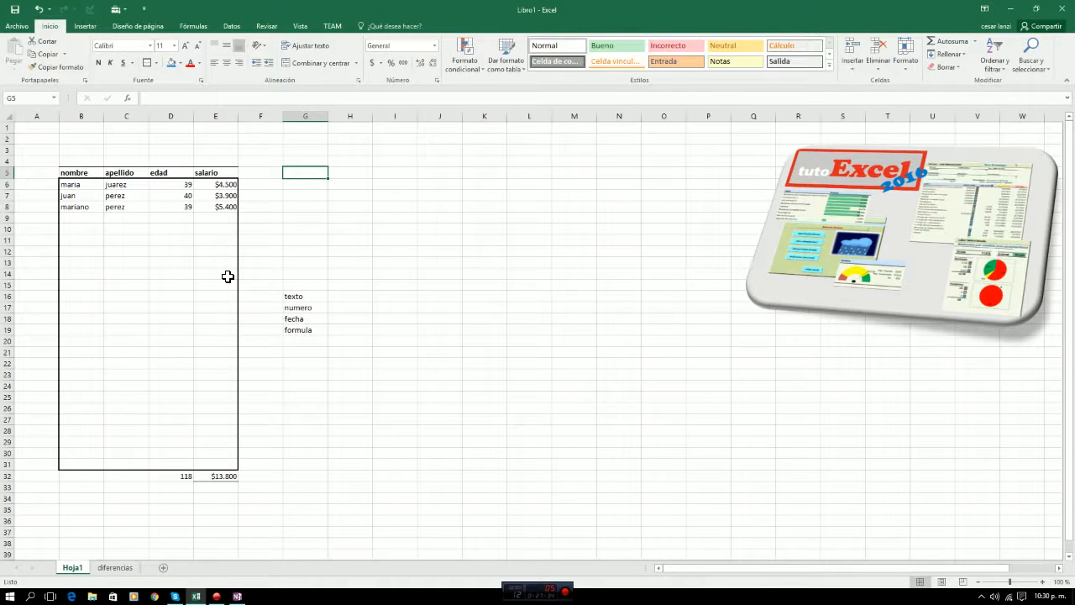
{"action": "left_click_drag", "start_coordinate": [304, 296], "coordinate": [303, 329]}
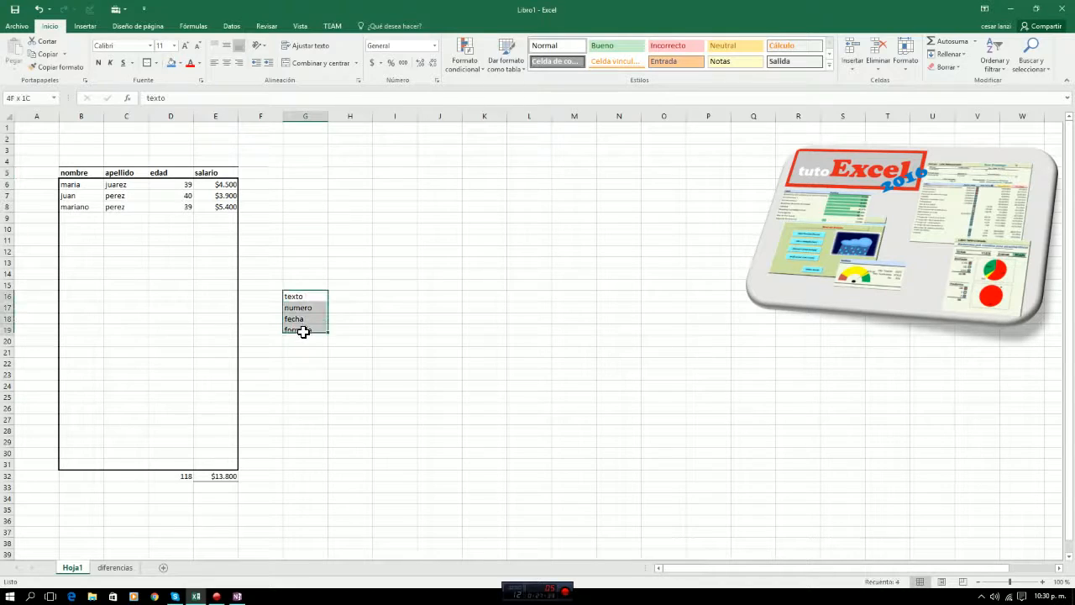
{"action": "left_click_drag", "start_coordinate": [398, 297], "coordinate": [395, 331]}
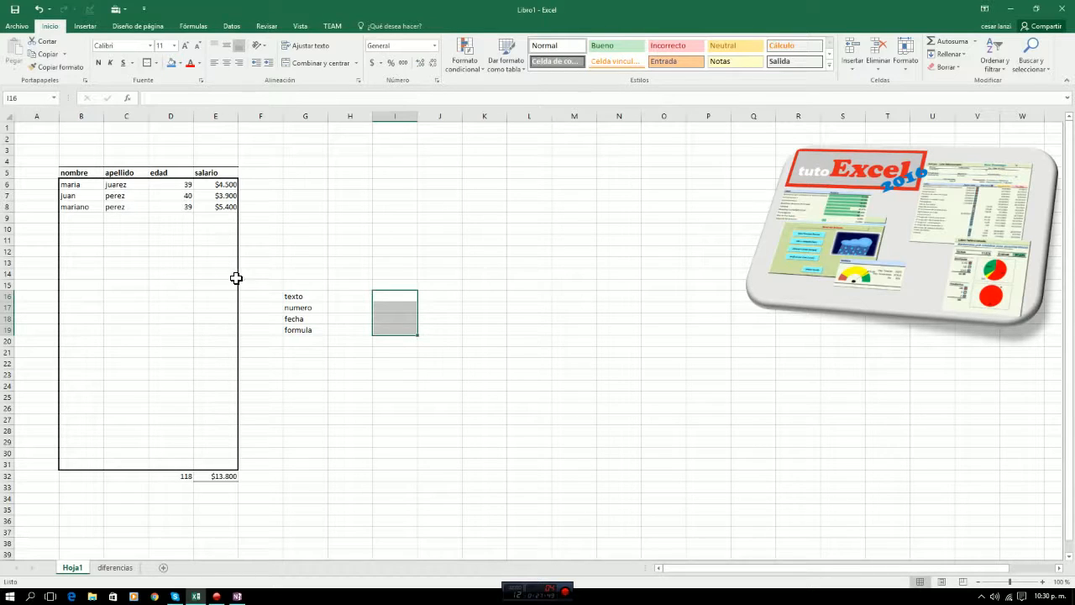
{"action": "left_click", "coordinate": [221, 198]}
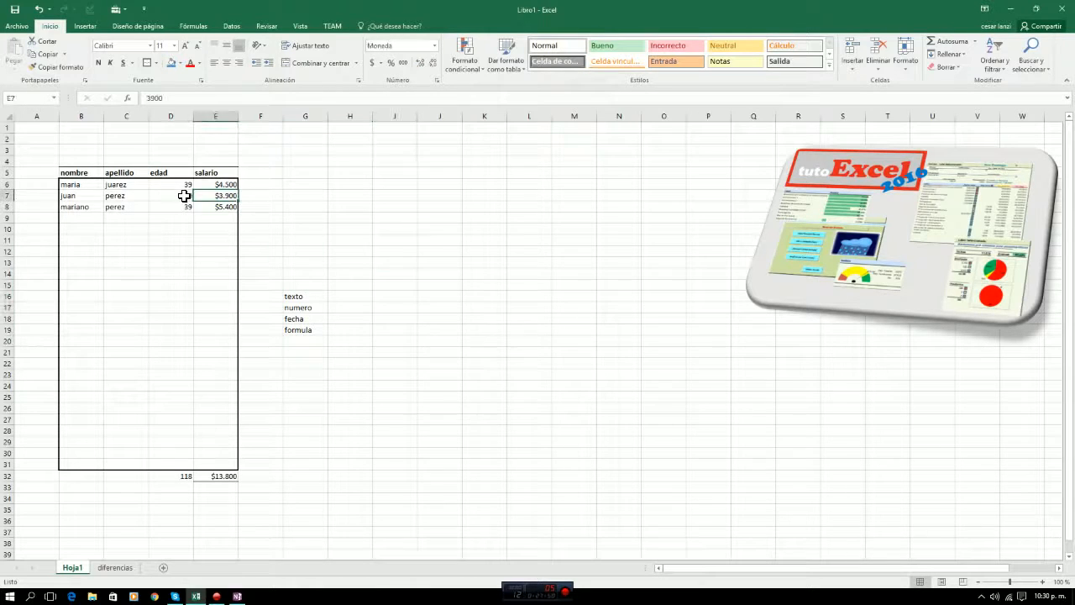
{"action": "left_click", "coordinate": [181, 198]}
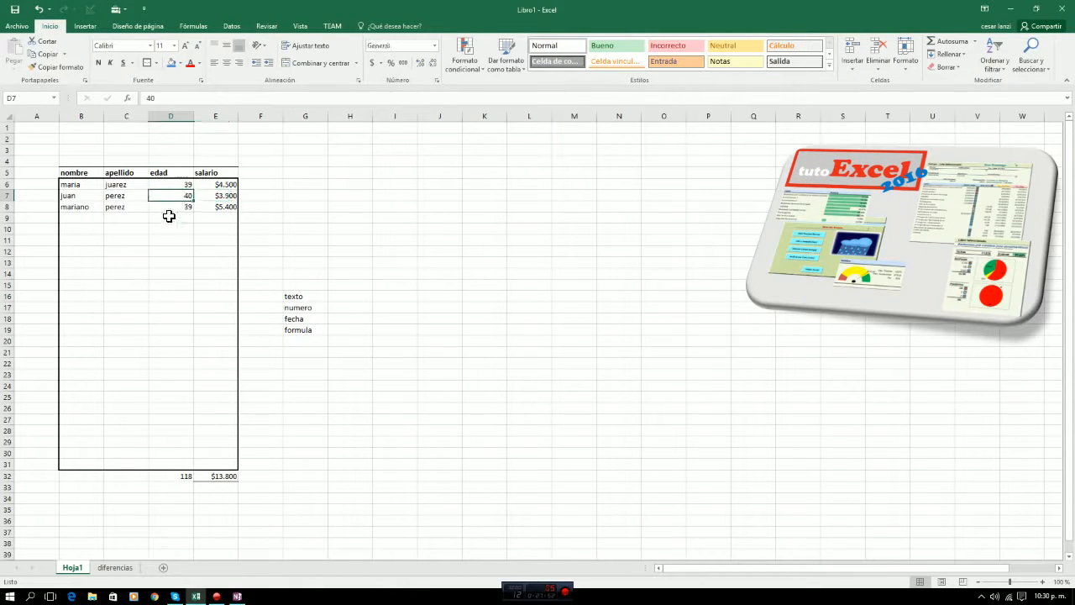
{"action": "left_click", "coordinate": [179, 477]}
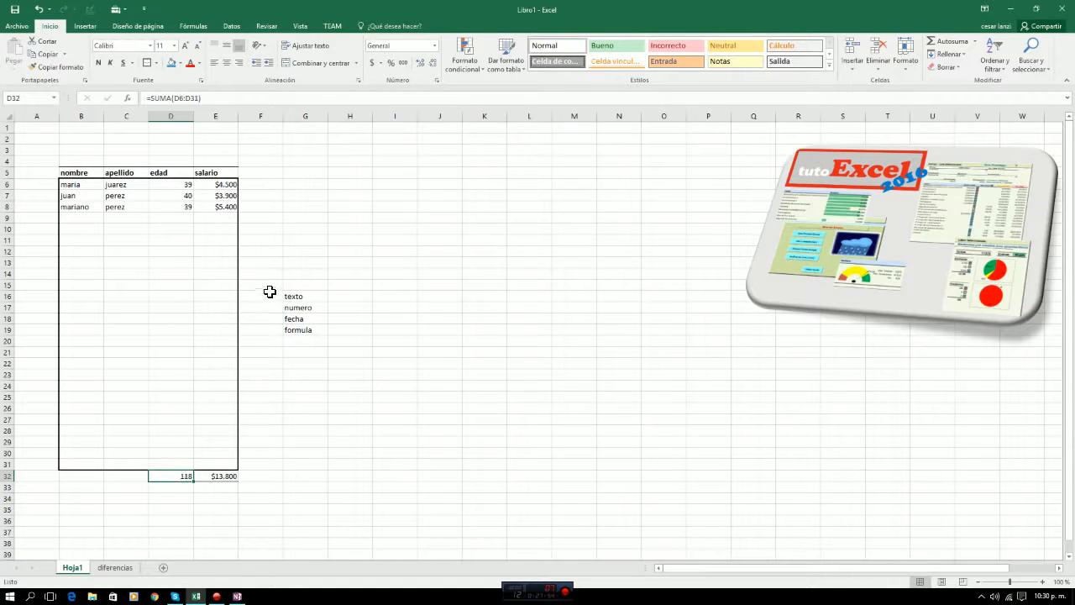
{"action": "left_click", "coordinate": [38, 174]}
{"action": "left_click_drag", "start_coordinate": [37, 174], "coordinate": [265, 487]}
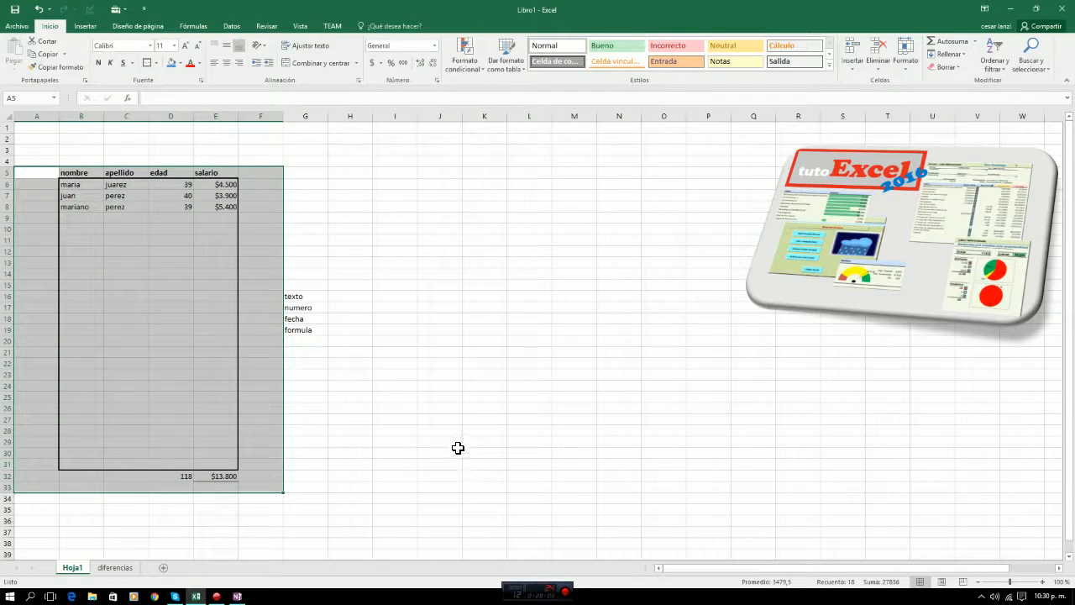
{"action": "left_click", "coordinate": [311, 241]}
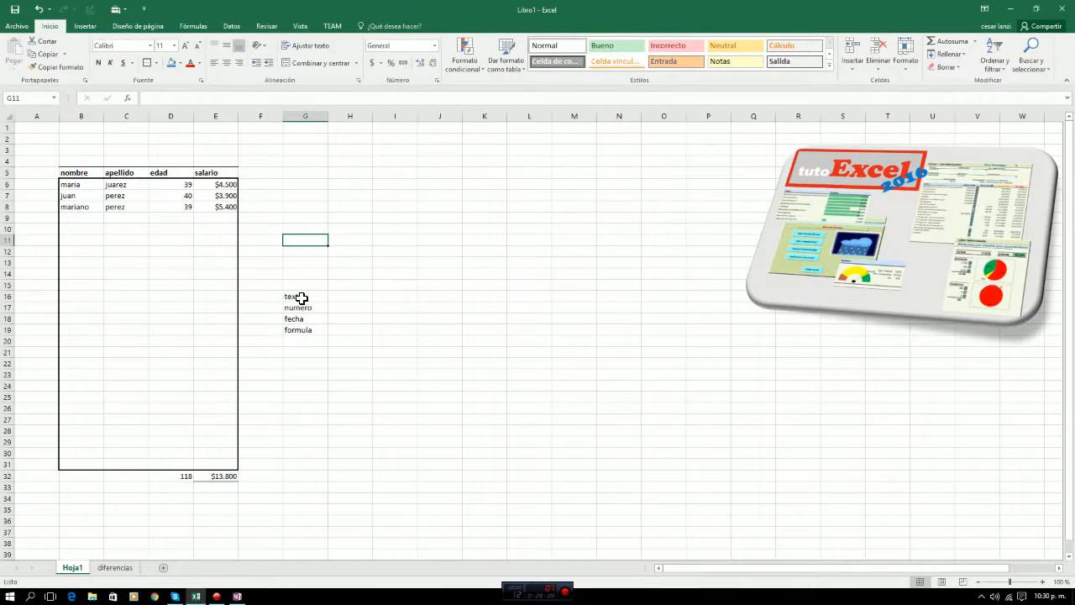
Delete the list of data types in G16:G19.
{"action": "left_click_drag", "start_coordinate": [301, 297], "coordinate": [298, 338]}
{"action": "key", "text": "Delete"}
{"action": "key", "text": "Up"}
{"action": "key", "text": "Up"}
{"action": "key", "text": "Up"}
{"action": "key", "text": "Up"}
{"action": "key", "text": "Up"}
{"action": "key", "text": "Up"}
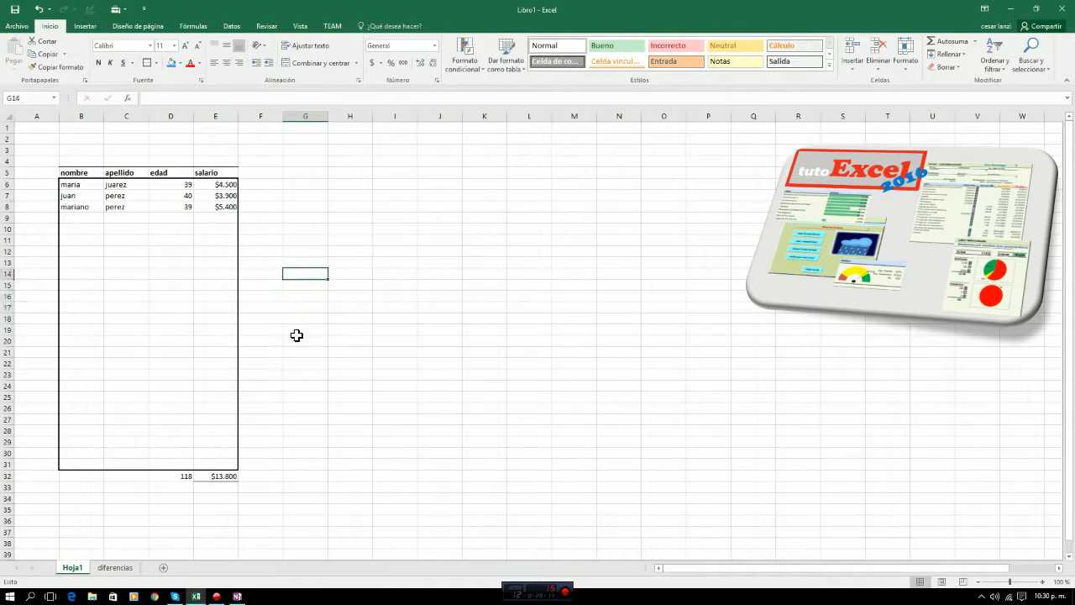
{"action": "key", "text": "Left"}
{"action": "key", "text": "Left"}
{"action": "key", "text": "Left"}
{"action": "key", "text": "Left"}
{"action": "key", "text": "Left"}
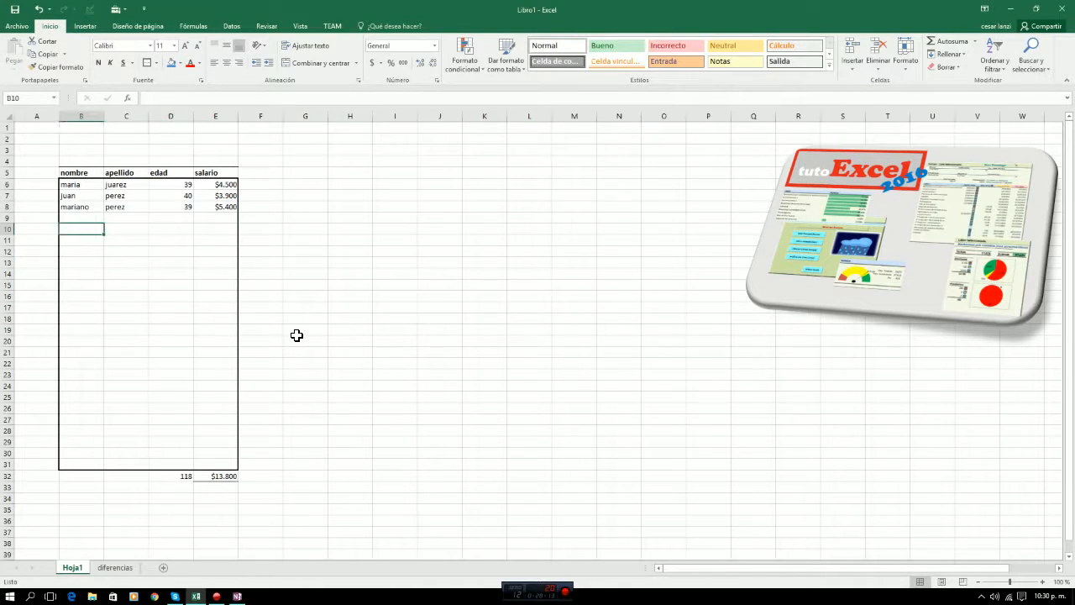
{"action": "key", "text": "Up"}
{"action": "key", "text": "Up"}
{"action": "key", "text": "Up"}
{"action": "key", "text": "Up"}
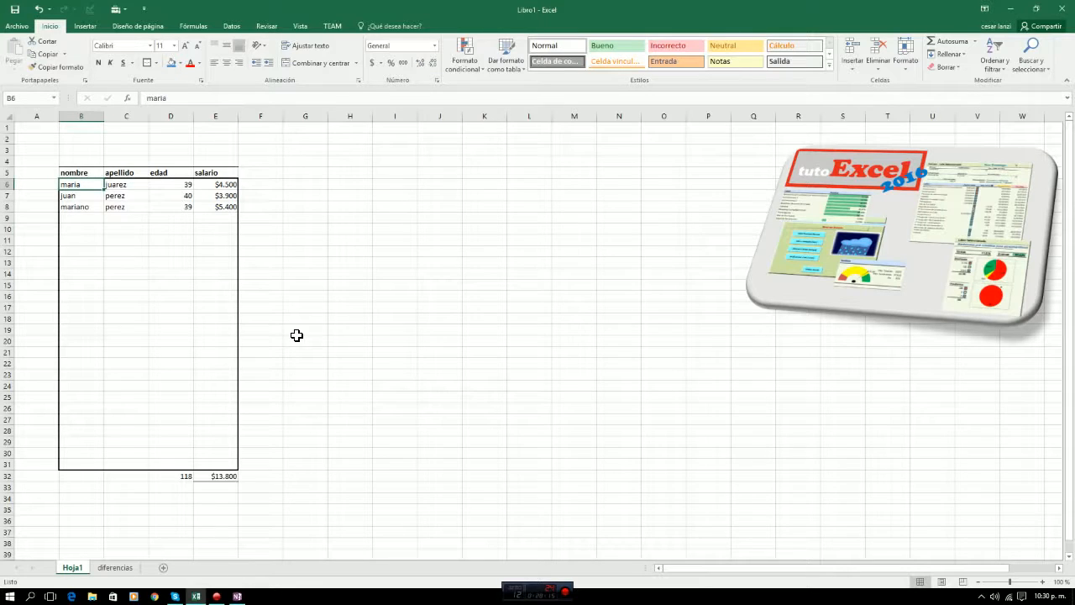
Examine the empty entry rows B9:E31 and the filled records above them.
{"action": "key", "text": "Down"}
{"action": "key", "text": "Down"}
{"action": "key", "text": "Down"}
{"action": "key", "text": "shift+Right"}
{"action": "key", "text": "shift+Right"}
{"action": "key", "text": "shift+Right"}
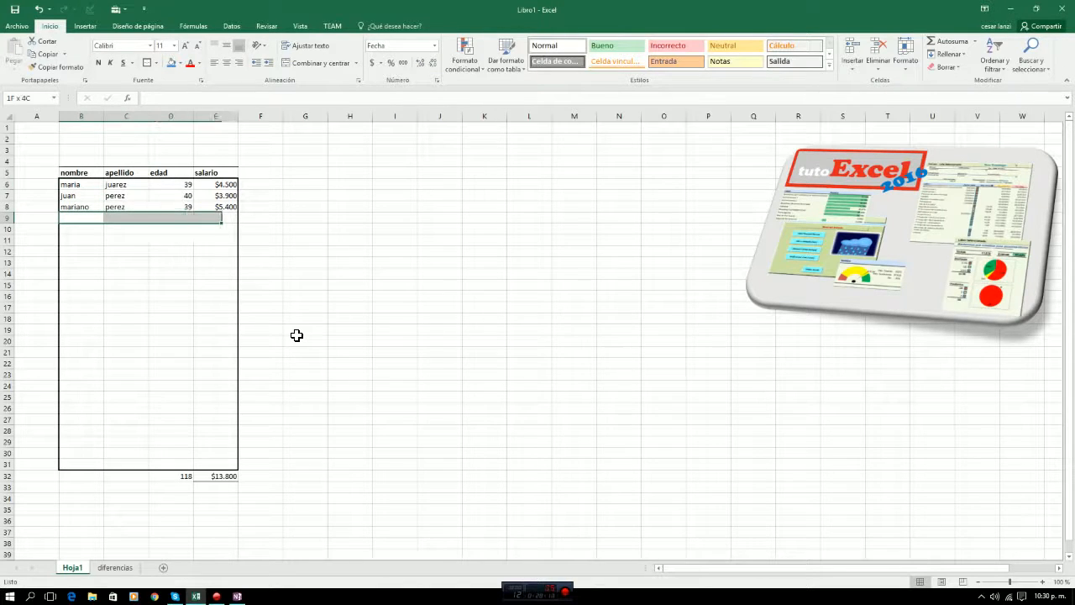
{"action": "key", "text": "shift+Down"}
{"action": "key", "text": "shift+Down"}
{"action": "key", "text": "shift+Down"}
{"action": "key", "text": "shift+Down"}
{"action": "key", "text": "shift+Down"}
{"action": "key", "text": "shift+Down"}
{"action": "key", "text": "shift+Down"}
{"action": "key", "text": "shift+Down"}
{"action": "key", "text": "shift+Down"}
{"action": "key", "text": "shift+Down"}
{"action": "key", "text": "shift+Down"}
{"action": "key", "text": "shift+Down"}
{"action": "key", "text": "shift+Down"}
{"action": "key", "text": "shift+Down"}
{"action": "key", "text": "shift+Down"}
{"action": "key", "text": "shift+Down"}
{"action": "key", "text": "shift+Down"}
{"action": "key", "text": "shift+Down"}
{"action": "key", "text": "shift+Down"}
{"action": "key", "text": "shift+Down"}
{"action": "key", "text": "shift+Down"}
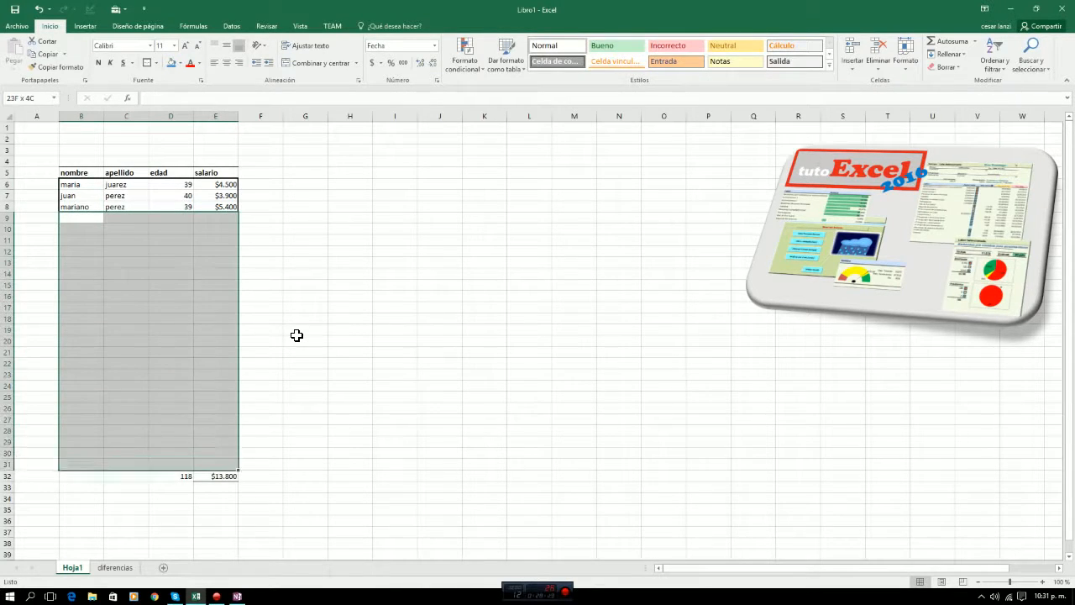
{"action": "key", "text": "Up"}
{"action": "key", "text": "Up"}
{"action": "key", "text": "Up"}
{"action": "key", "text": "Down"}
{"action": "key", "text": "Down"}
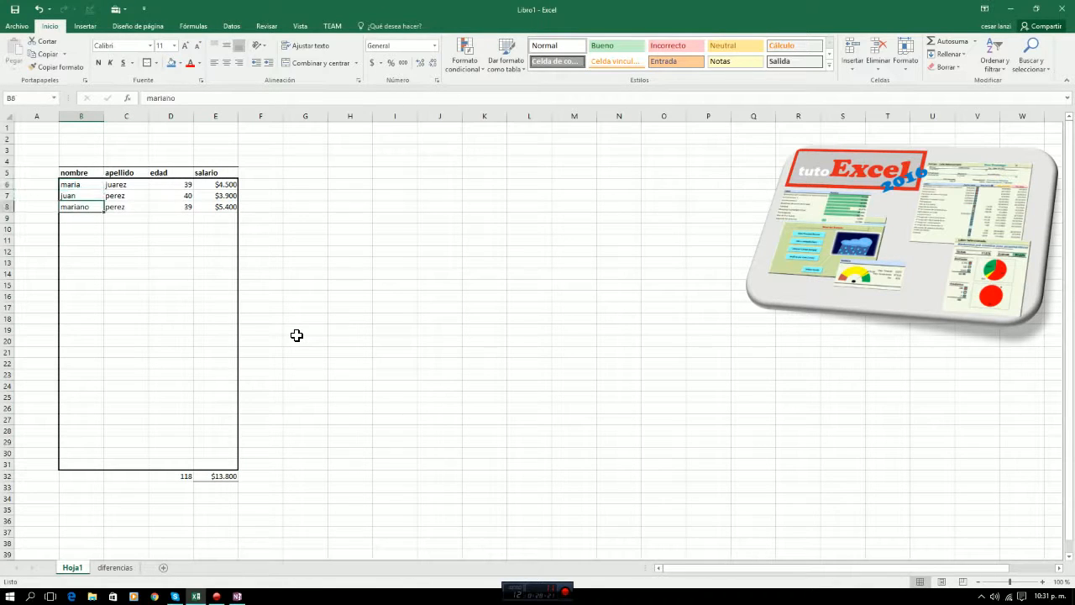
Number the table rows in column A by entering 1 and 2 in A6:A7 and filling the series down to A31.
{"action": "key", "text": "Up"}
{"action": "key", "text": "Up"}
{"action": "key", "text": "Left"}
{"action": "type", "text": "1"}
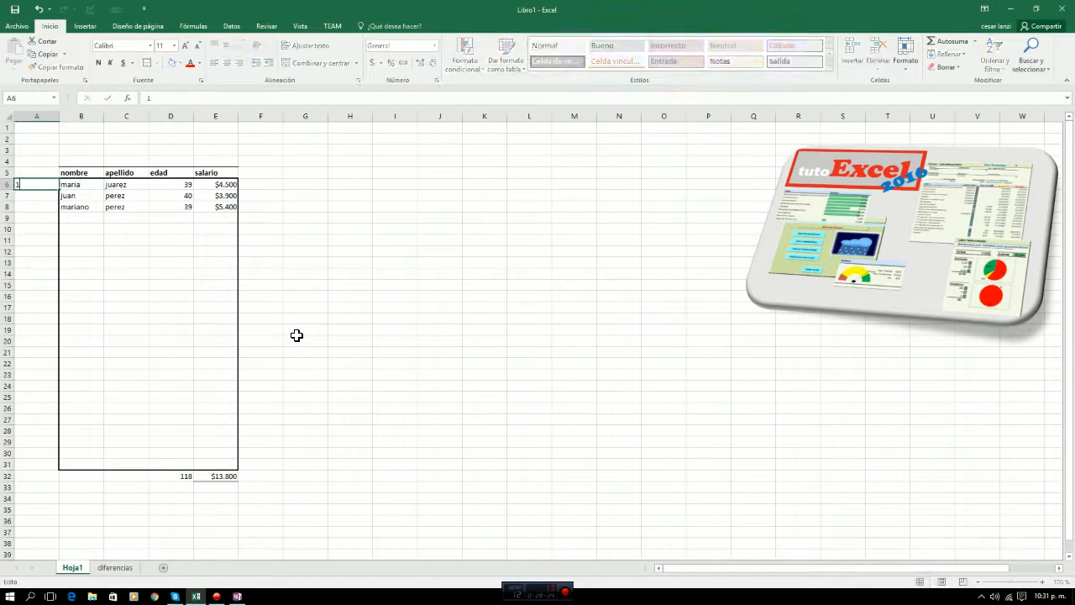
{"action": "key", "text": "Return"}
{"action": "type", "text": "2"}
{"action": "key", "text": "Return"}
{"action": "key", "text": "Up"}
{"action": "key", "text": "Up"}
{"action": "key", "text": "shift+Down"}
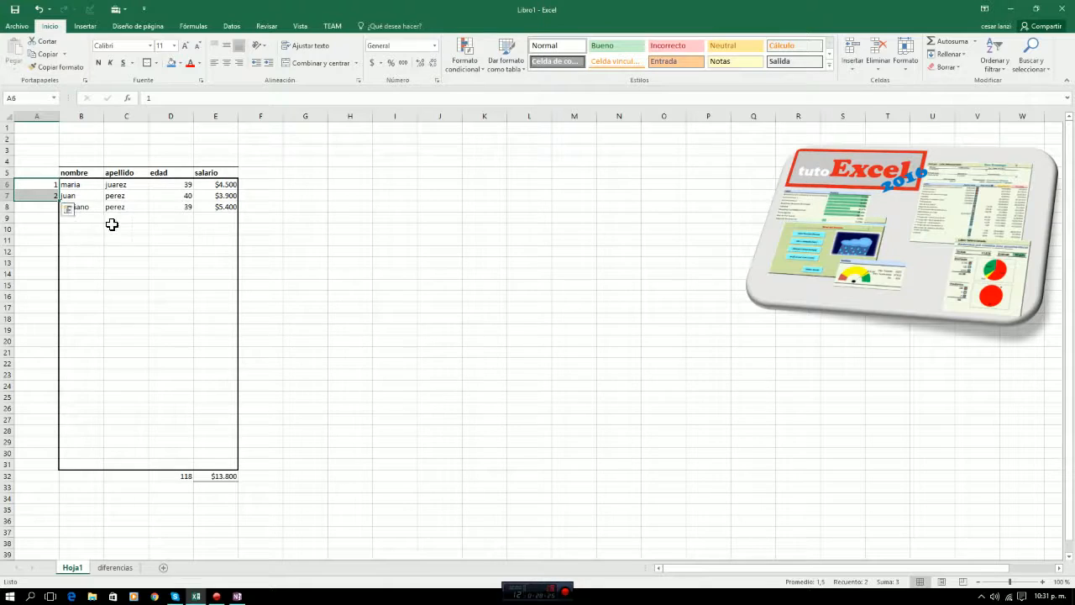
{"action": "left_click_drag", "start_coordinate": [60, 202], "coordinate": [43, 472]}
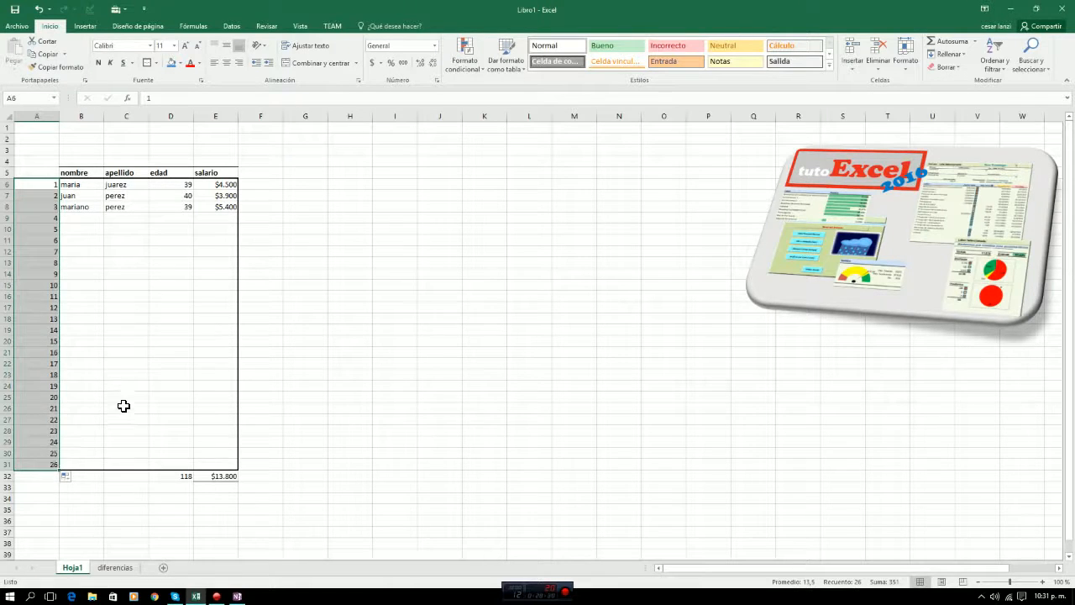
{"action": "left_click", "coordinate": [126, 408]}
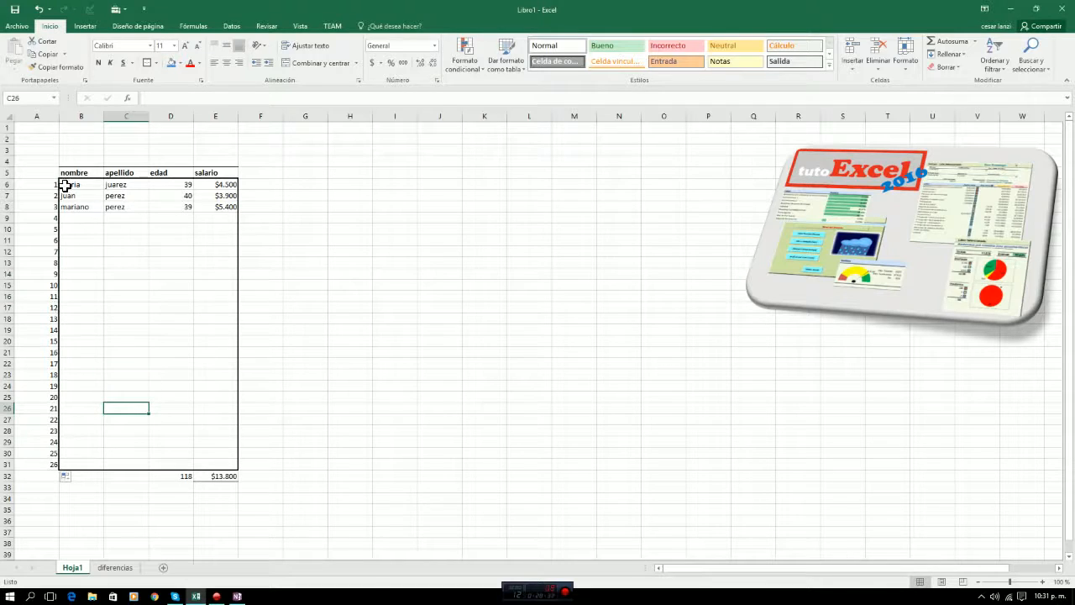
Start the fourth record in row 9 with the person's first name, surname and the age 45.
{"action": "left_click_drag", "start_coordinate": [65, 184], "coordinate": [208, 463]}
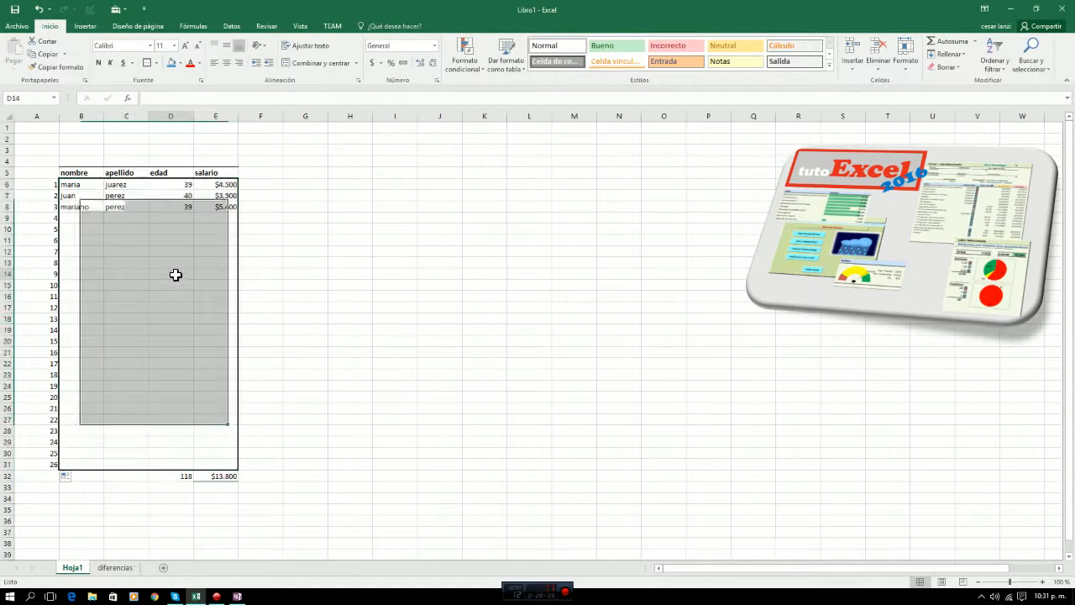
{"action": "left_click", "coordinate": [173, 273]}
{"action": "left_click", "coordinate": [67, 217]}
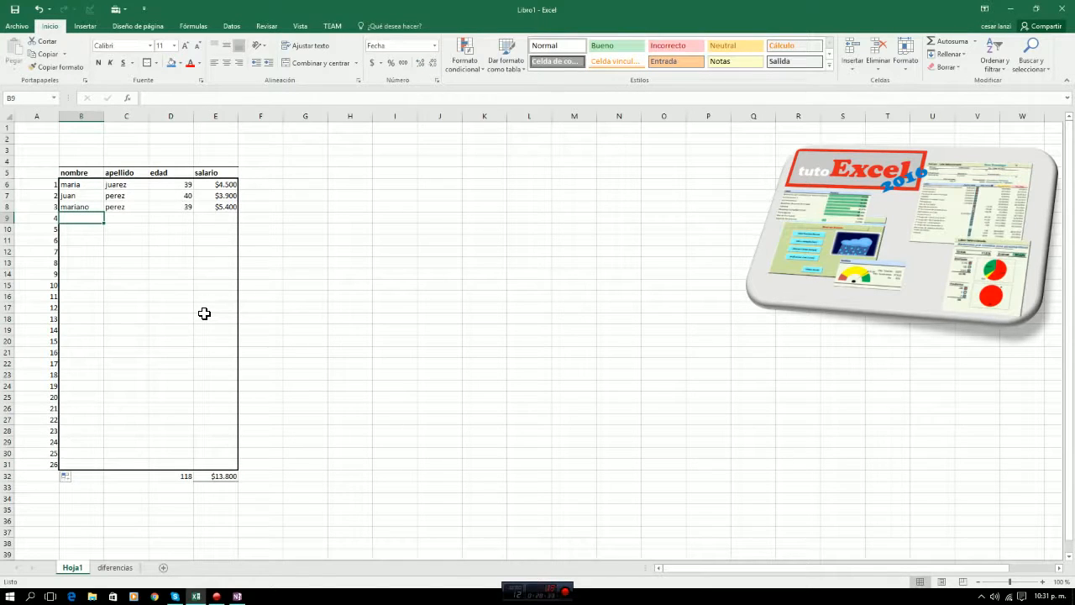
{"action": "type", "text": "cesar"}
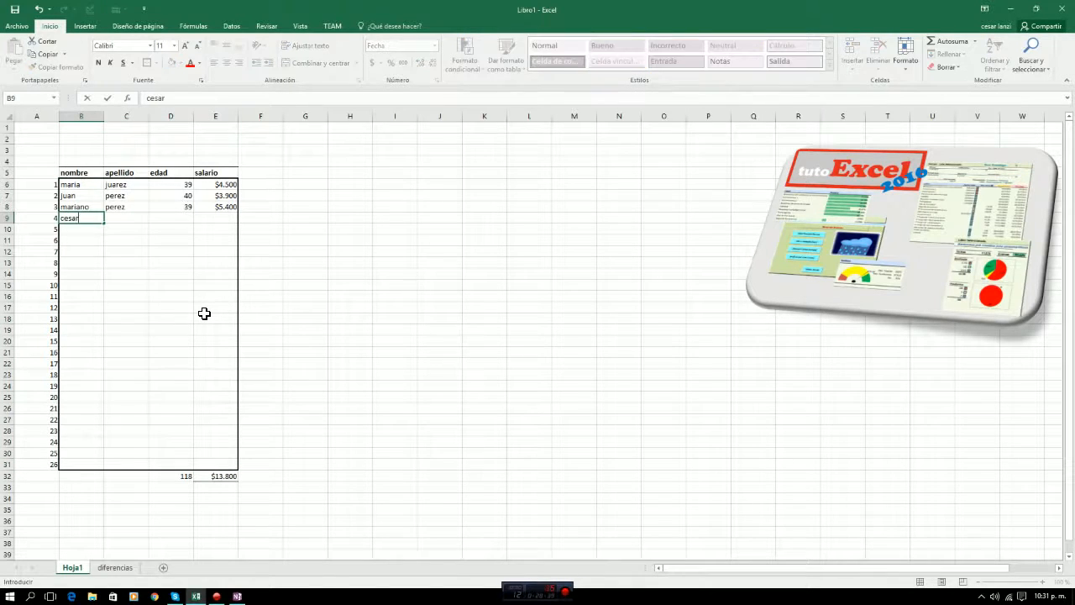
{"action": "key", "text": "Tab"}
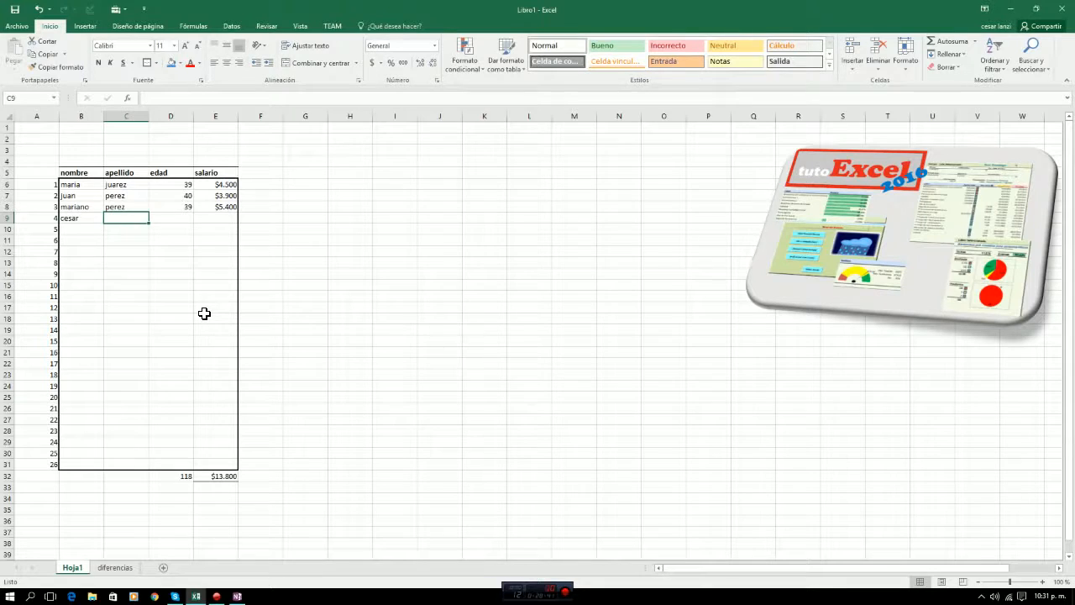
{"action": "type", "text": "ramirez"}
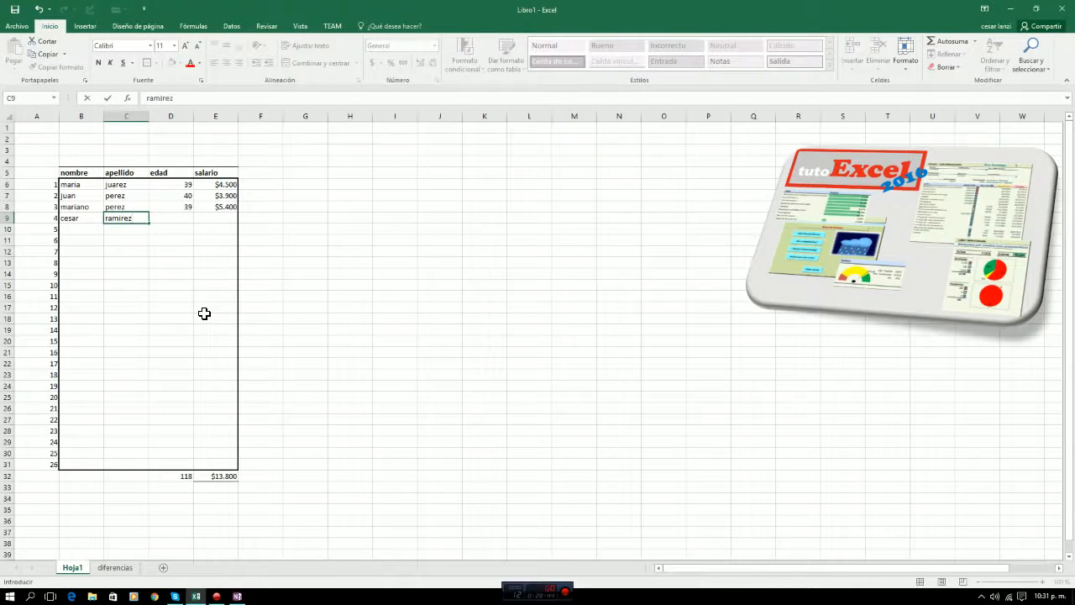
{"action": "key", "text": "Tab"}
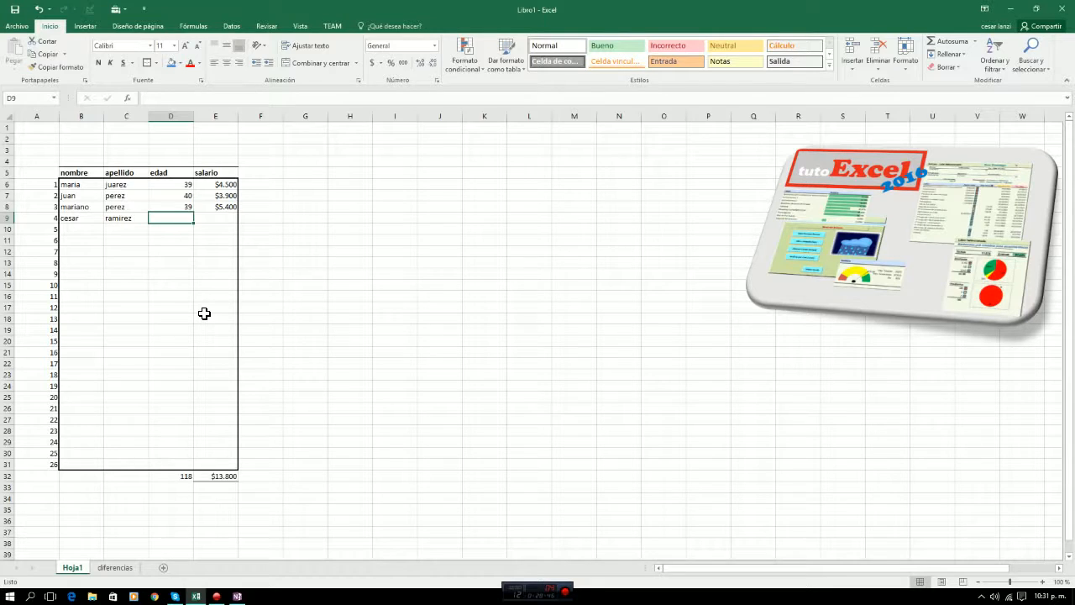
{"action": "type", "text": "45"}
{"action": "key", "text": "Tab"}
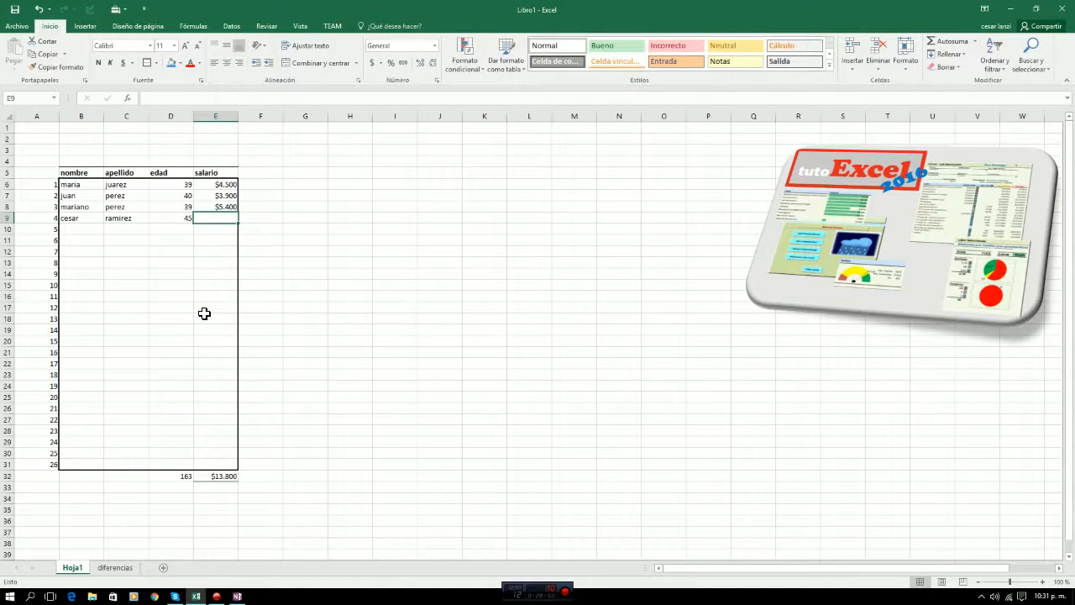
Enter a salary of $4.567 in E9 to complete the fourth record.
{"action": "key", "text": "Down"}
{"action": "key", "text": "Left"}
{"action": "key", "text": "Left"}
{"action": "key", "text": "Left"}
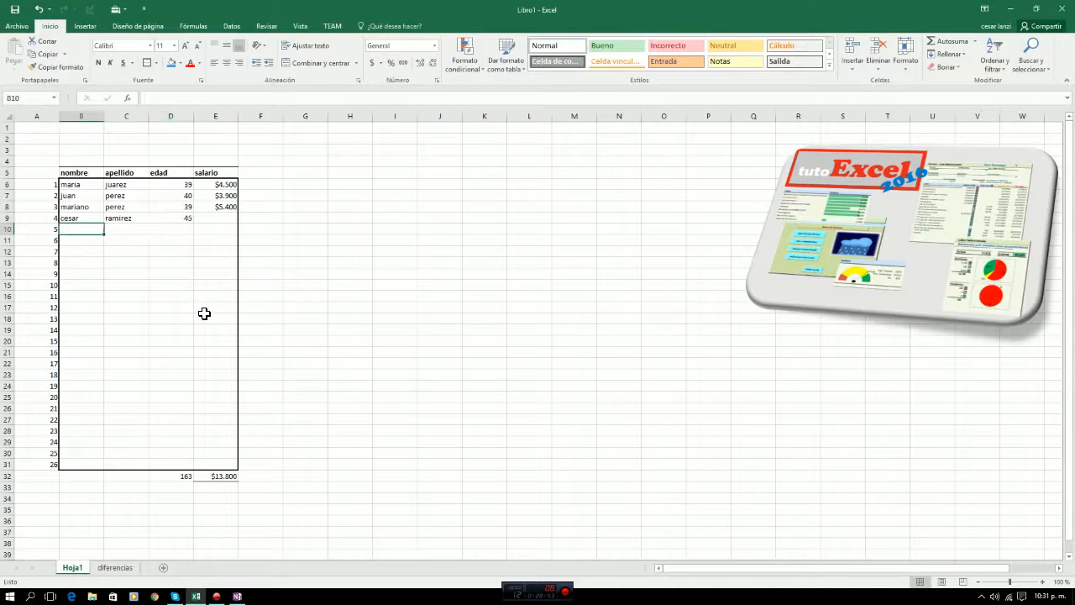
{"action": "key", "text": "Up"}
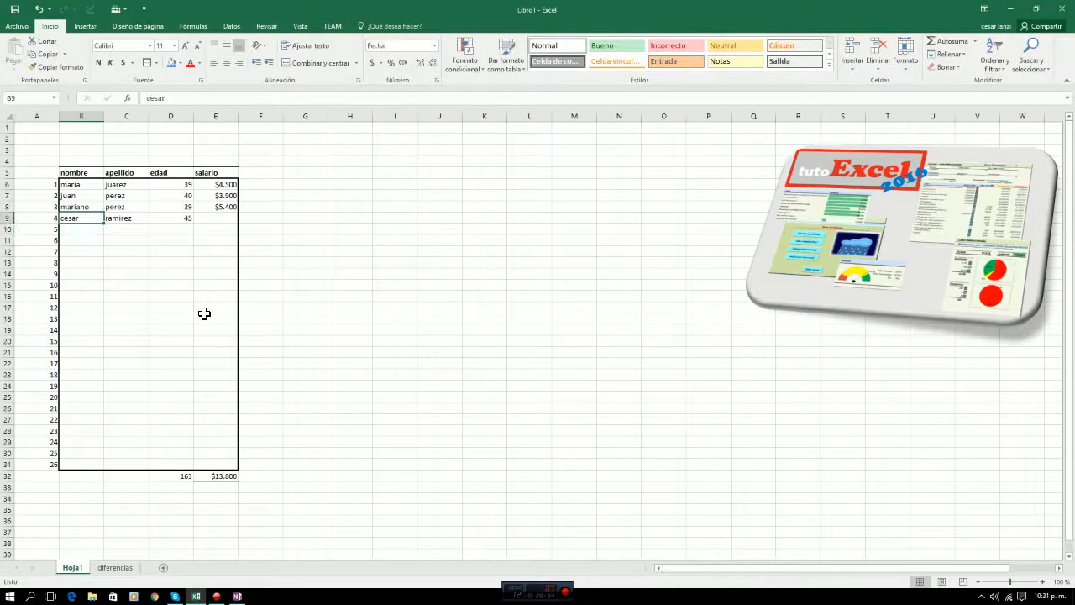
{"action": "key", "text": "Right"}
{"action": "key", "text": "Right"}
{"action": "key", "text": "Right"}
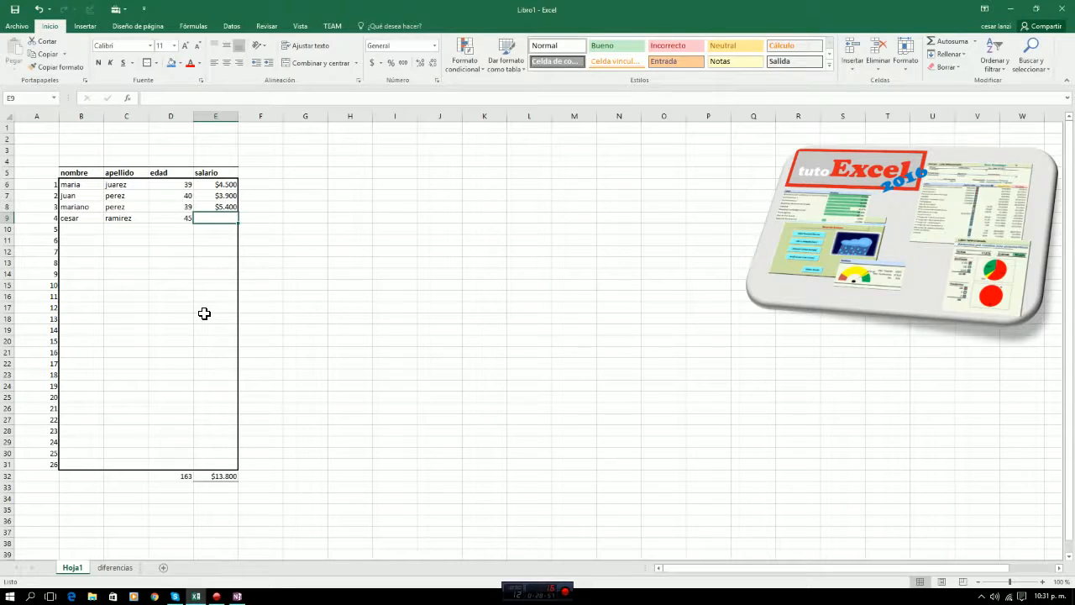
{"action": "type", "text": "#"}
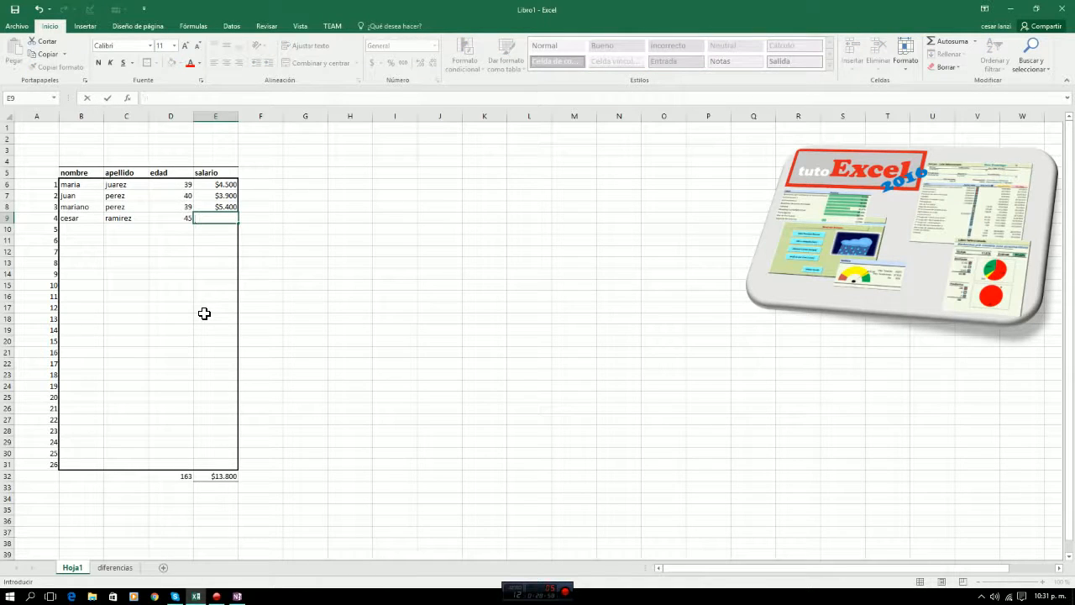
{"action": "type", "text": "4567"}
{"action": "key", "text": "Return"}
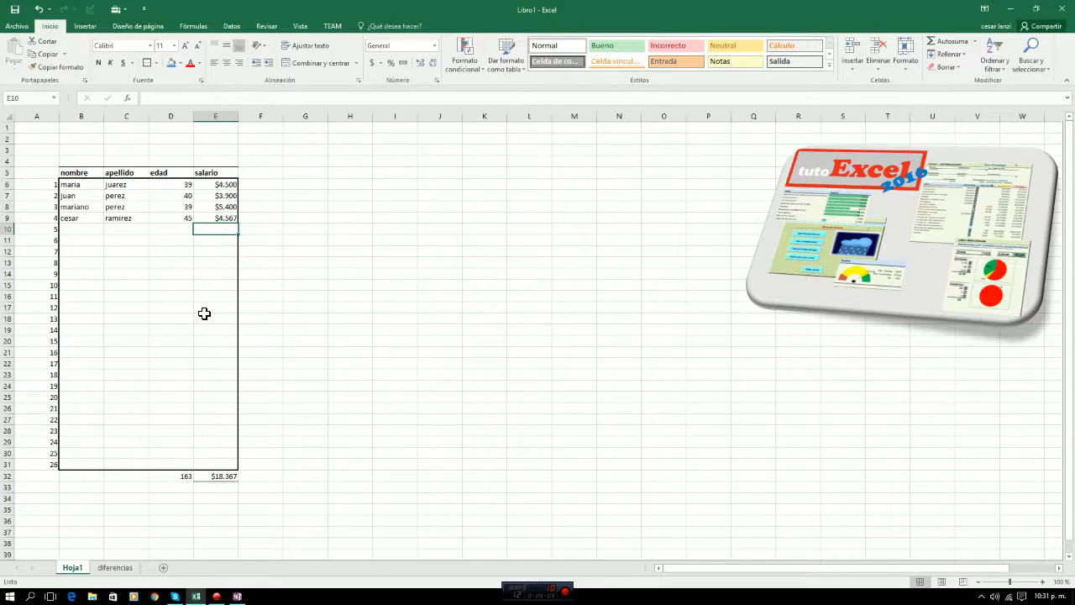
Select the remaining empty block of the table, B10:E31.
{"action": "key", "text": "Left"}
{"action": "key", "text": "Left"}
{"action": "key", "text": "Left"}
{"action": "key", "text": "Down"}
{"action": "key", "text": "Down"}
{"action": "key", "text": "Down"}
{"action": "key", "text": "Up"}
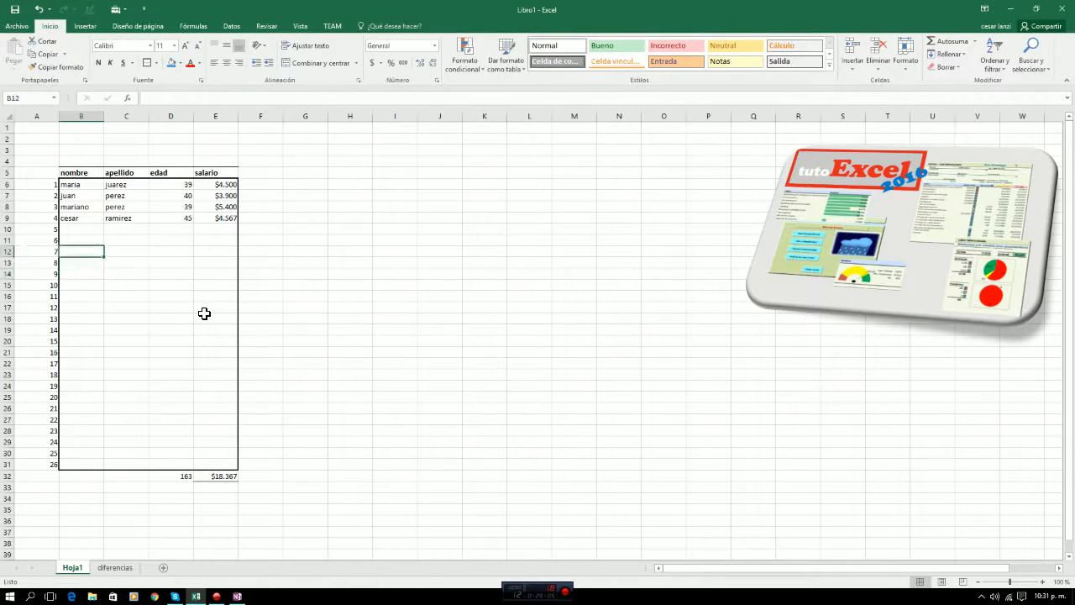
{"action": "key", "text": "Up"}
{"action": "key", "text": "Up"}
{"action": "key", "text": "shift+Right"}
{"action": "key", "text": "shift+Right"}
{"action": "key", "text": "shift+Right"}
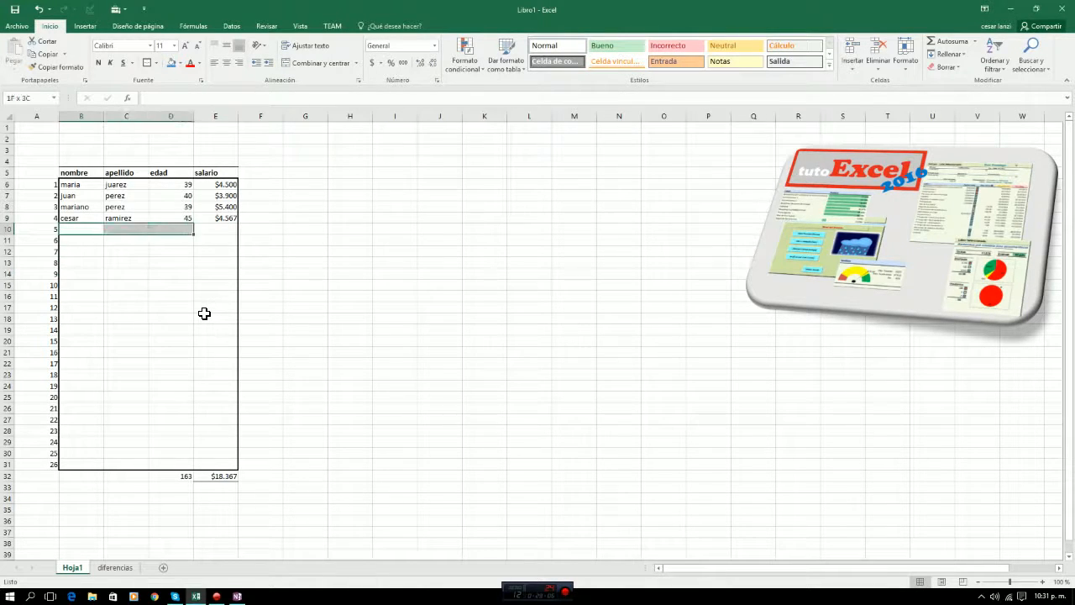
{"action": "key", "text": "shift+Down"}
{"action": "key", "text": "shift+Down"}
{"action": "key", "text": "shift+Down"}
{"action": "key", "text": "shift+Down"}
{"action": "key", "text": "shift+Down"}
{"action": "key", "text": "shift+Down"}
{"action": "key", "text": "shift+Down"}
{"action": "key", "text": "shift+Down"}
{"action": "key", "text": "shift+Down"}
{"action": "key", "text": "shift+Down"}
{"action": "key", "text": "shift+Down"}
{"action": "key", "text": "shift+Down"}
{"action": "key", "text": "shift+Down"}
{"action": "key", "text": "shift+Down"}
{"action": "key", "text": "shift+Down"}
{"action": "key", "text": "shift+Down"}
{"action": "key", "text": "shift+Down"}
{"action": "key", "text": "shift+Down"}
{"action": "key", "text": "shift+Down"}
{"action": "key", "text": "shift+Down"}
{"action": "key", "text": "shift+Down"}
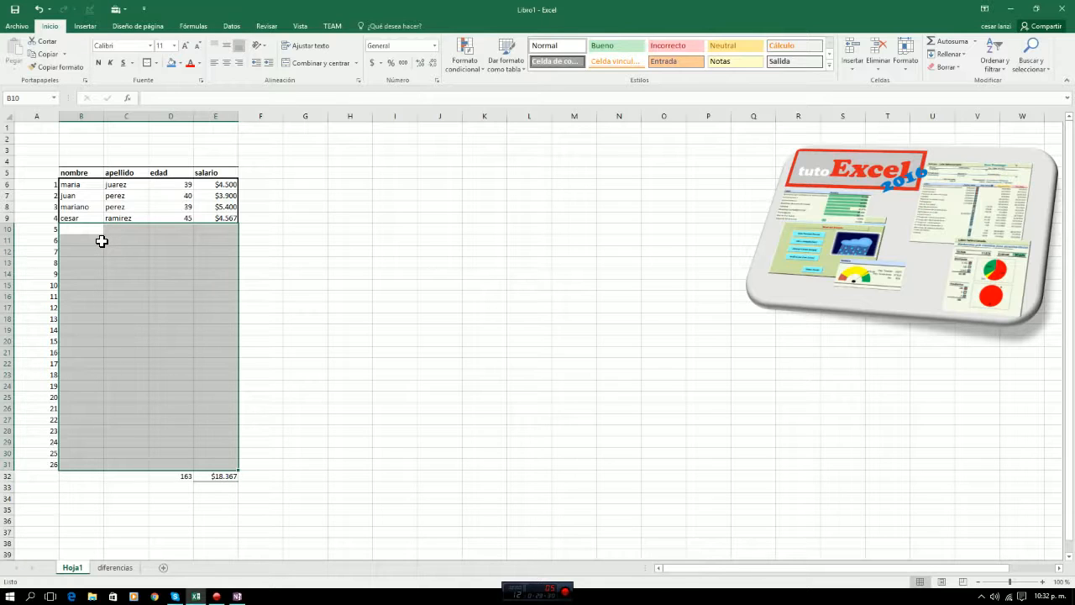
Enter the sample text asdf in consecutive cells down the nombre column, from B10 to B20.
{"action": "type", "text": "asdf"}
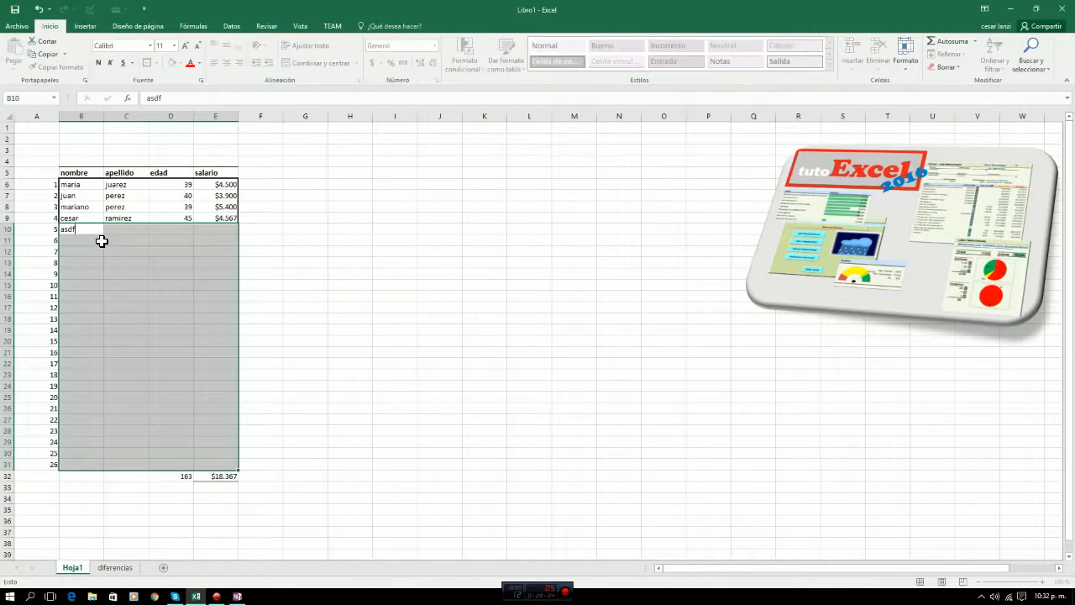
{"action": "key", "text": "Return"}
{"action": "type", "text": "asdf"}
{"action": "key", "text": "Return"}
{"action": "type", "text": "asdf"}
{"action": "key", "text": "Return"}
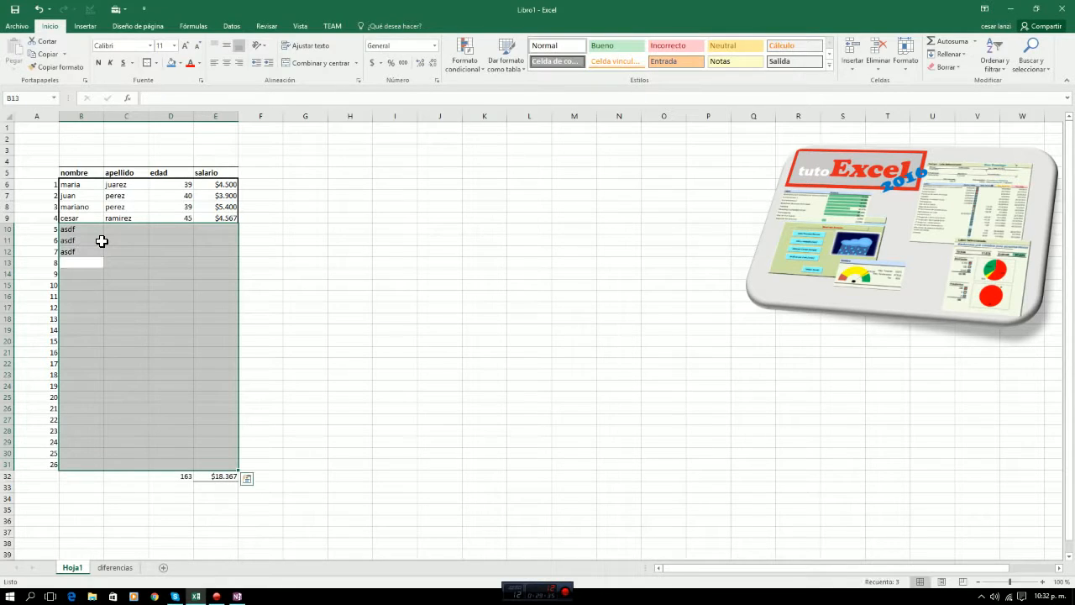
{"action": "type", "text": "asdf"}
{"action": "key", "text": "Return"}
{"action": "type", "text": "asdf"}
{"action": "key", "text": "Return"}
{"action": "type", "text": "asdf"}
{"action": "key", "text": "Return"}
{"action": "type", "text": "asdf "}
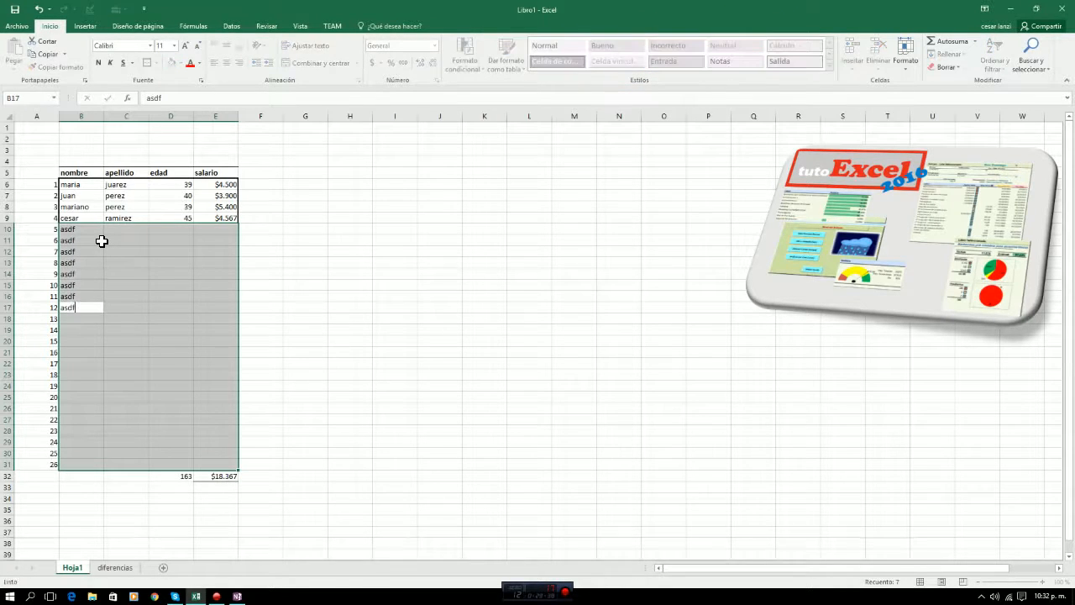
{"action": "type", "text": "asdf asdf asdf asdf"}
{"action": "key", "text": "Return"}
{"action": "key", "text": "Up"}
{"action": "key", "text": "Up"}
{"action": "key", "text": "Up"}
{"action": "key", "text": "Up"}
{"action": "key", "text": "Up"}
{"action": "key", "text": "Up"}
{"action": "key", "text": "Up"}
{"action": "key", "text": "Up"}
{"action": "key", "text": "Up"}
{"action": "key", "text": "Up"}
{"action": "key", "text": "Up"}
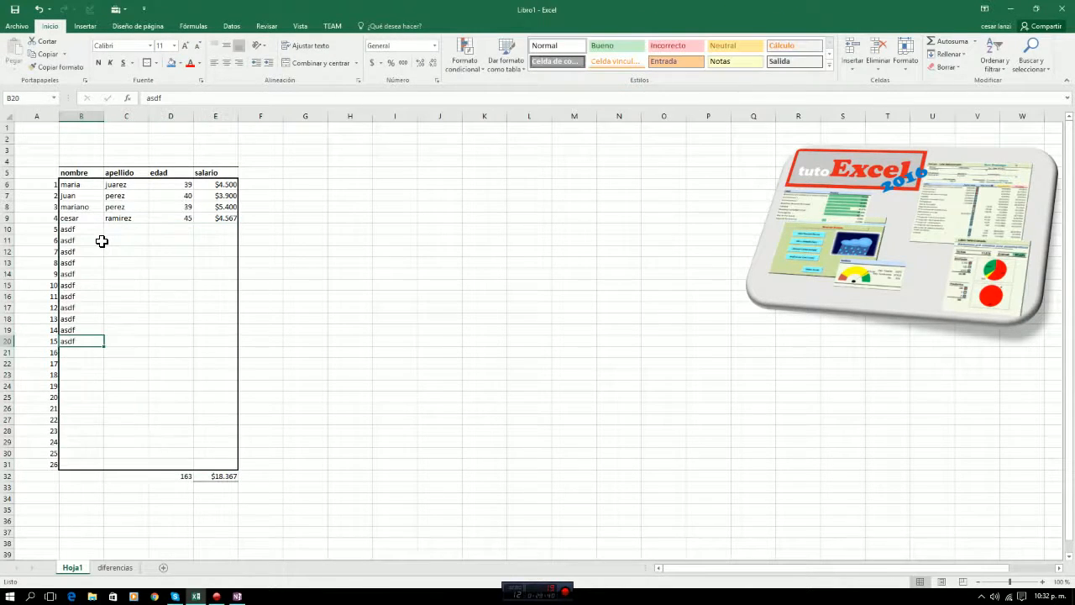
Delete the asdf sample entries from B10:B20.
{"action": "key", "text": "shift+Down"}
{"action": "key", "text": "shift+Down"}
{"action": "key", "text": "shift+Down"}
{"action": "key", "text": "shift+Down"}
{"action": "key", "text": "shift+Down"}
{"action": "key", "text": "shift+Down"}
{"action": "key", "text": "shift+Down"}
{"action": "key", "text": "shift+Down"}
{"action": "key", "text": "shift+Down"}
{"action": "key", "text": "shift+Down"}
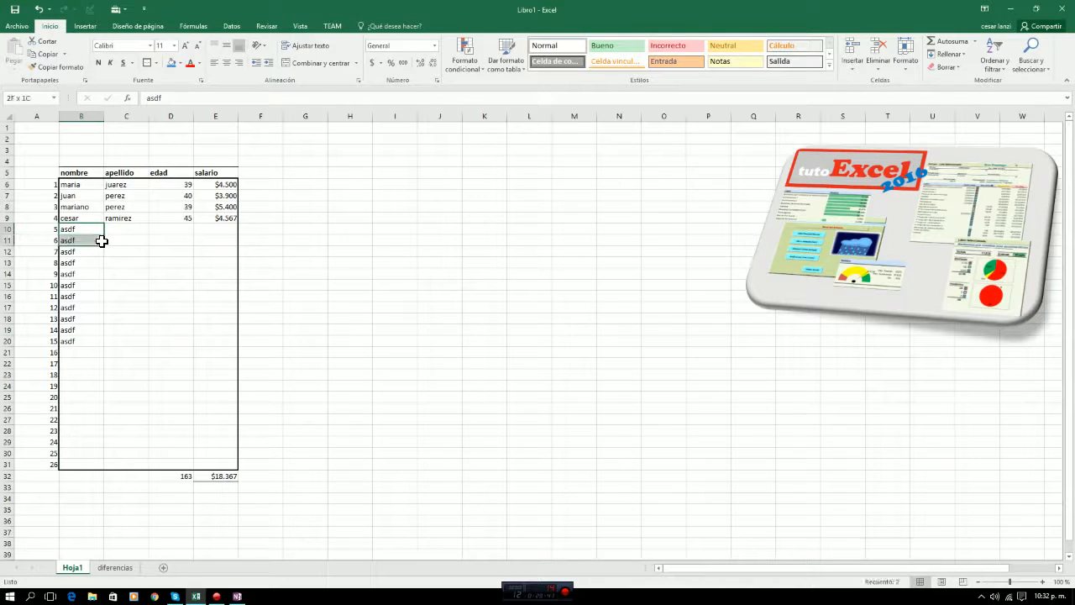
{"action": "key", "text": "Delete"}
{"action": "key", "text": "shift+Up"}
{"action": "key", "text": "shift+Up"}
{"action": "key", "text": "shift+Up"}
{"action": "key", "text": "shift+Up"}
{"action": "key", "text": "shift+Up"}
{"action": "key", "text": "shift+Up"}
{"action": "key", "text": "shift+Up"}
{"action": "key", "text": "shift+Up"}
{"action": "key", "text": "shift+Up"}
{"action": "key", "text": "shift+Up"}
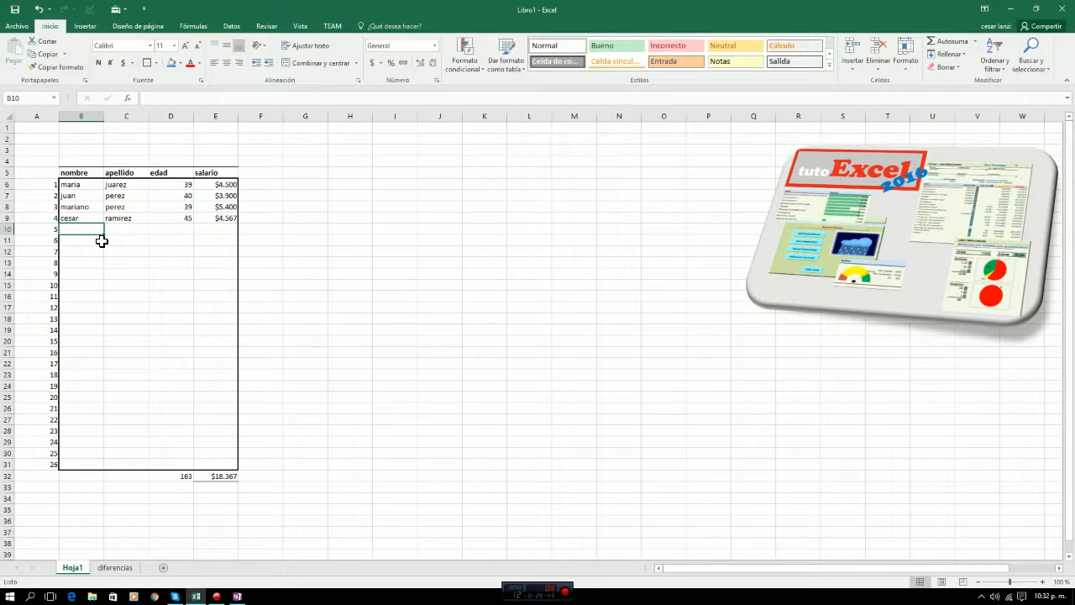
Change the direction in which the selection moves after Enter in Excel's advanced editing options.
{"action": "left_click", "coordinate": [14, 27]}
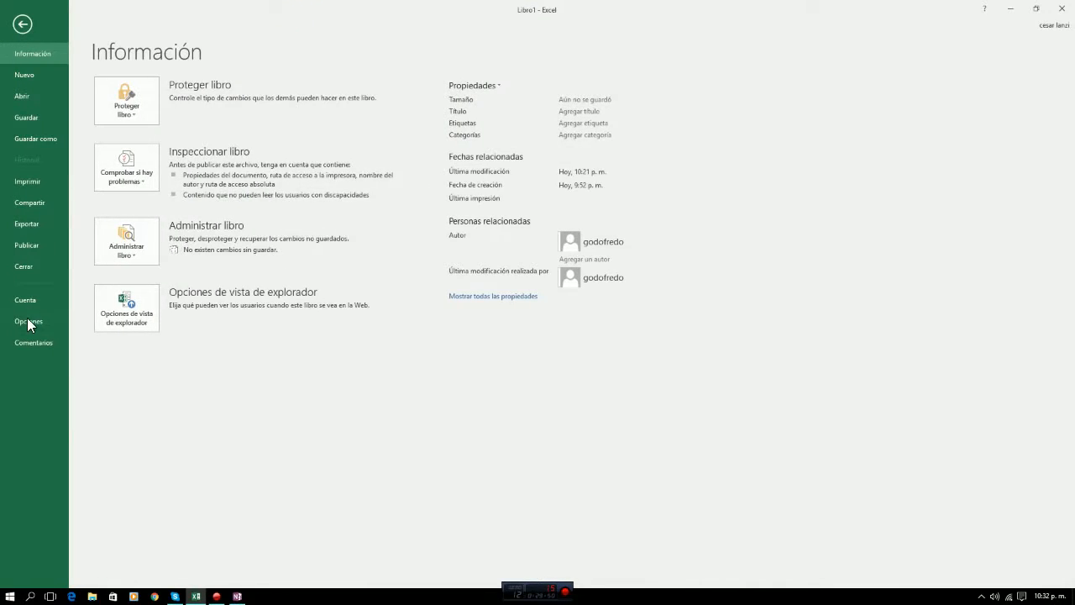
{"action": "left_click", "coordinate": [25, 319]}
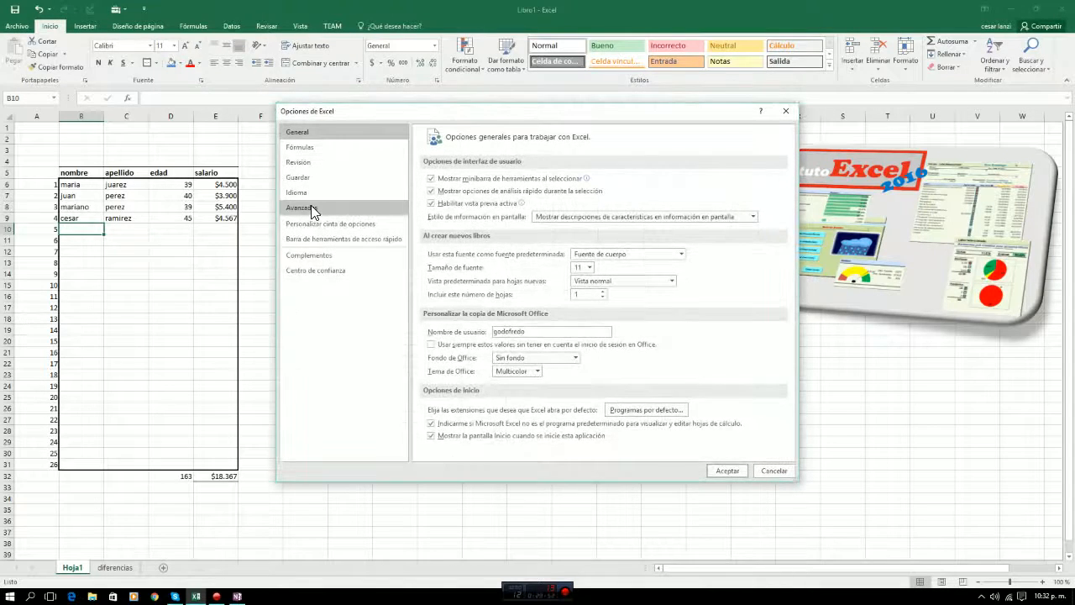
{"action": "left_click", "coordinate": [310, 207]}
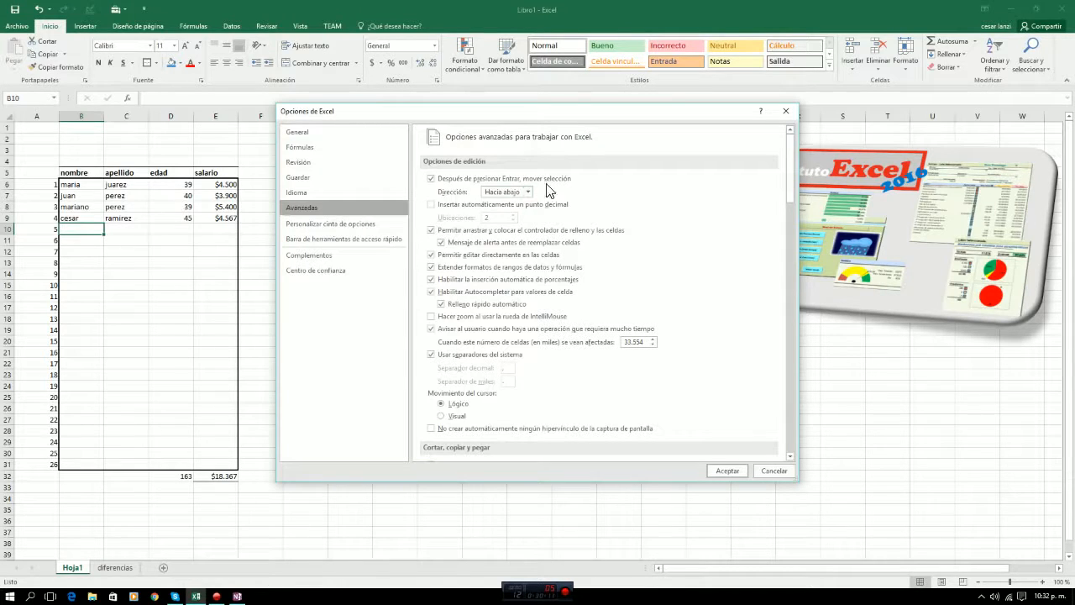
{"action": "left_click", "coordinate": [507, 192]}
{"action": "left_click", "coordinate": [494, 212]}
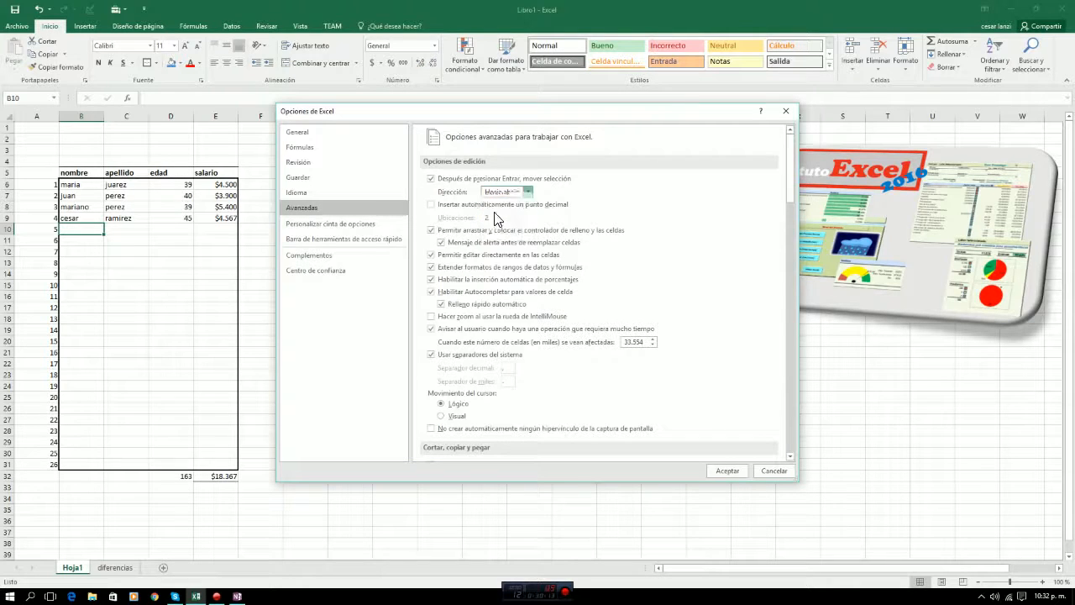
{"action": "left_click", "coordinate": [726, 470]}
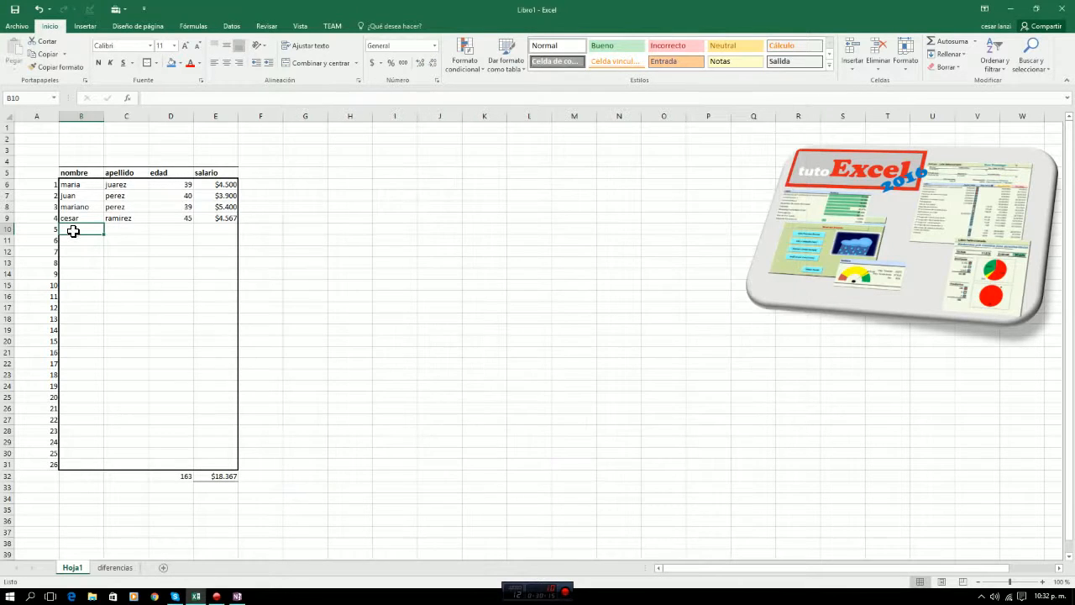
Select the table's empty rows from B10 to E31 for data entry.
{"action": "key", "text": "shift+Right"}
{"action": "key", "text": "shift+Right"}
{"action": "key", "text": "shift+Right"}
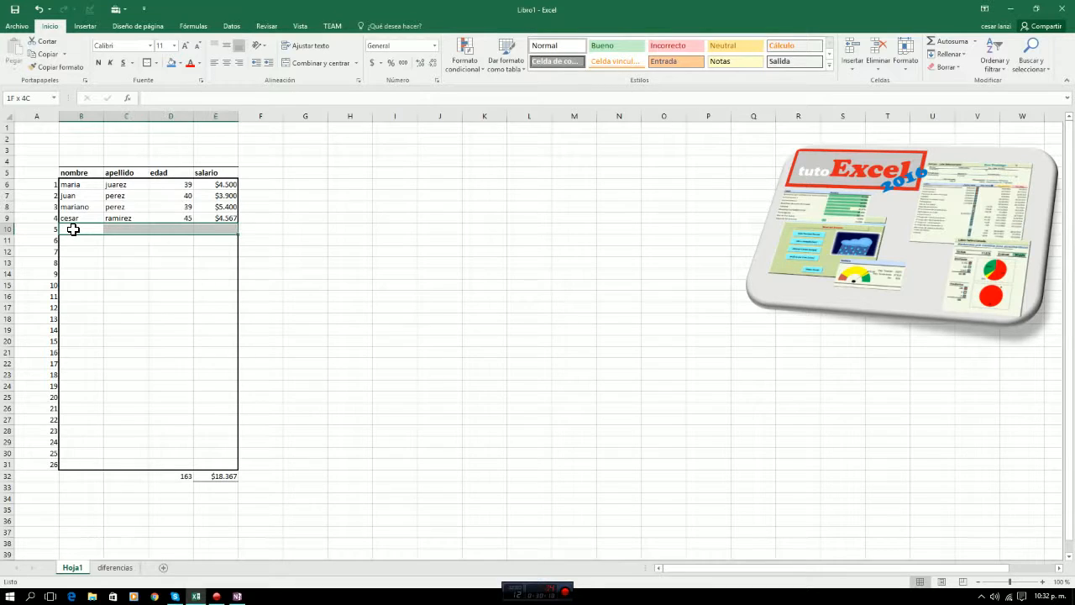
{"action": "key", "text": "ctrl+shift+Down"}
{"action": "key", "text": "ctrl+shift+Up"}
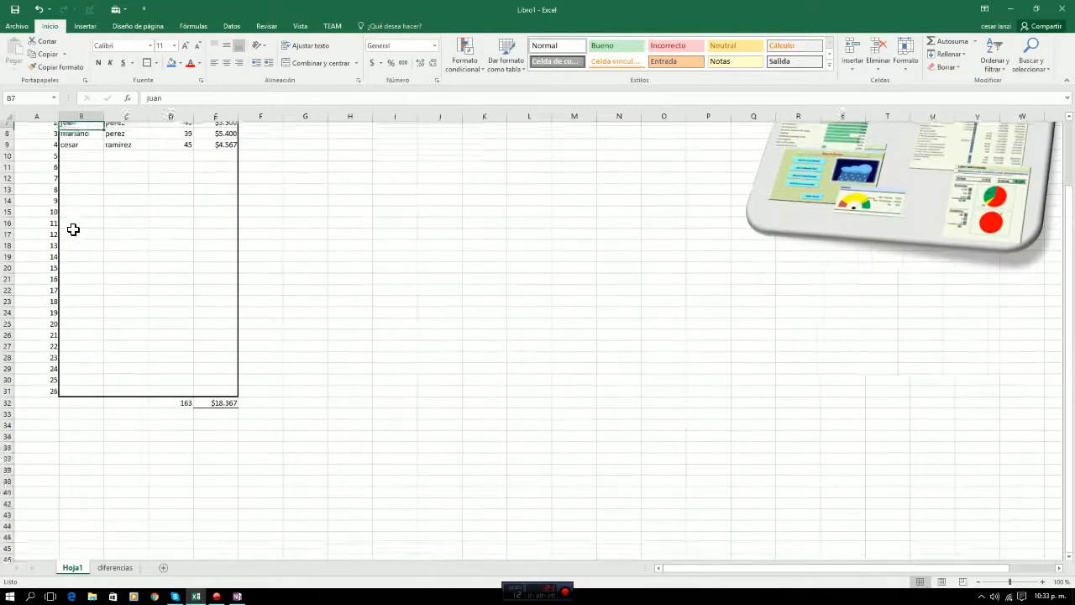
{"action": "key", "text": "shift+Left"}
{"action": "key", "text": "shift+Left"}
{"action": "key", "text": "shift+Right"}
{"action": "key", "text": "shift+Right"}
{"action": "key", "text": "shift+Down"}
{"action": "key", "text": "shift+Down"}
{"action": "key", "text": "shift+Down"}
{"action": "key", "text": "shift+Down"}
{"action": "key", "text": "shift+Down"}
{"action": "key", "text": "shift+Down"}
{"action": "key", "text": "shift+Down"}
{"action": "key", "text": "shift+Down"}
{"action": "key", "text": "shift+Down"}
{"action": "key", "text": "shift+Down"}
{"action": "key", "text": "shift+Down"}
{"action": "key", "text": "shift+Down"}
{"action": "key", "text": "shift+Down"}
{"action": "key", "text": "shift+Down"}
{"action": "key", "text": "shift+Down"}
{"action": "key", "text": "shift+Down"}
{"action": "key", "text": "shift+Down"}
{"action": "key", "text": "shift+Down"}
{"action": "key", "text": "shift+Down"}
{"action": "key", "text": "shift+Down"}
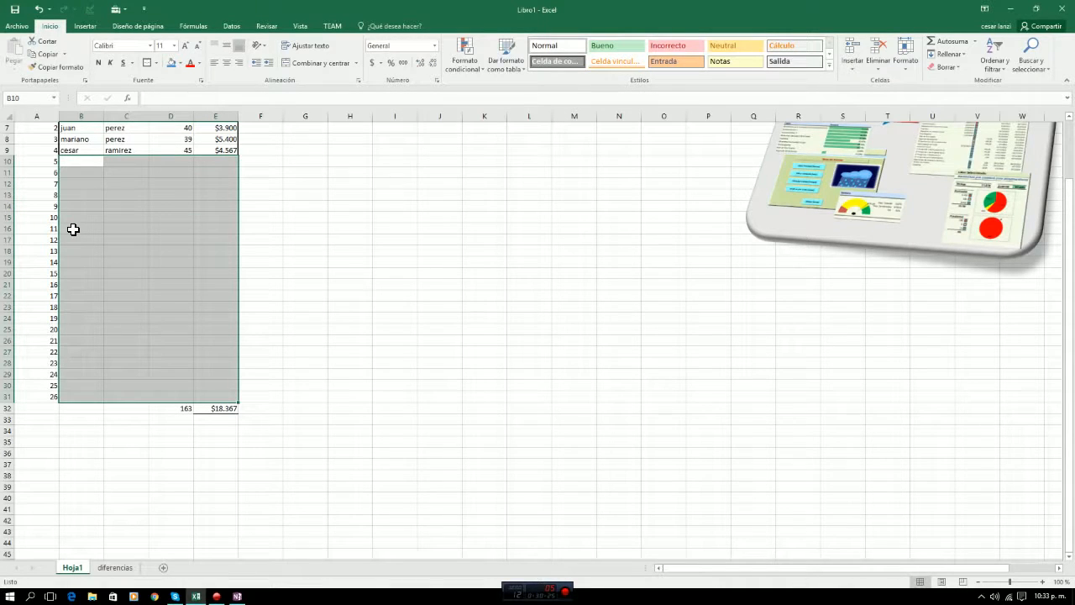
Fill in row 10 of the table with a first name, a surname, age 25 and salary $3000.
{"action": "type", "text": "juan"}
{"action": "key", "text": "Tab"}
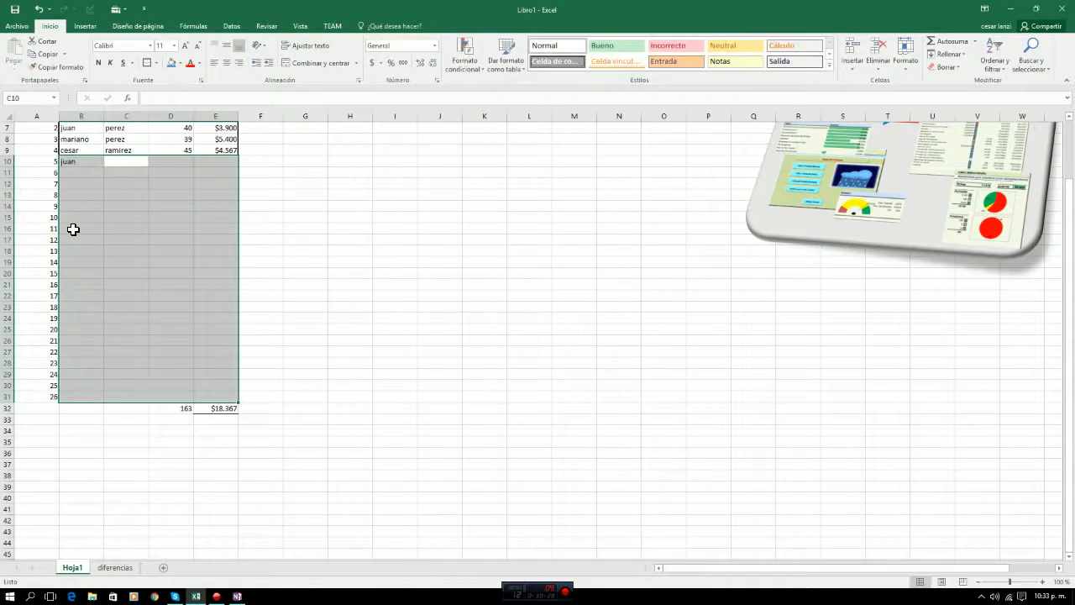
{"action": "type", "text": "ramirez"}
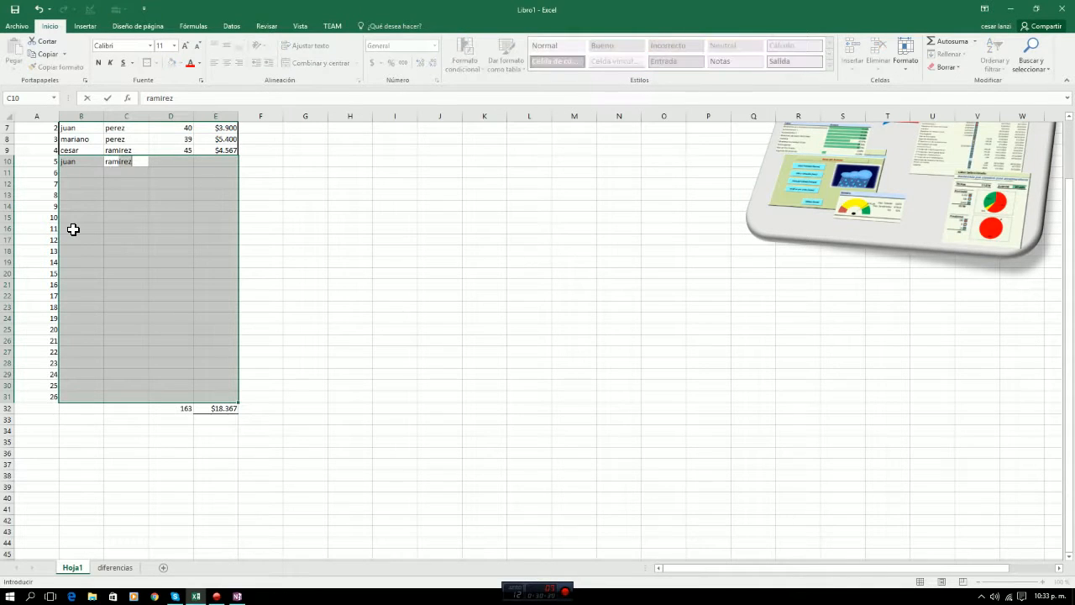
{"action": "key", "text": "Tab"}
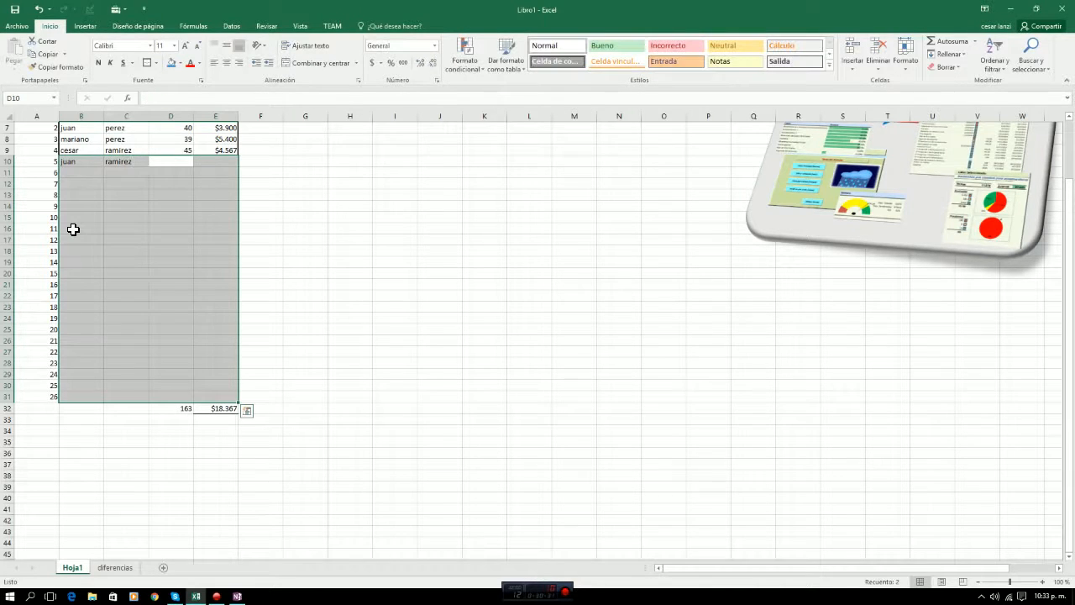
{"action": "type", "text": "25"}
{"action": "key", "text": "Tab"}
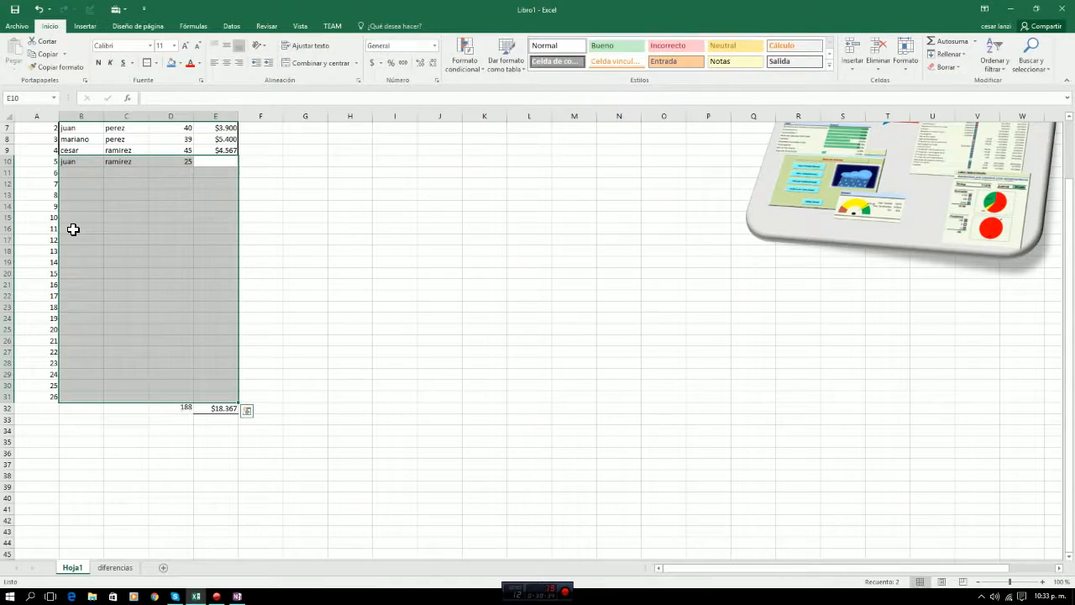
{"action": "type", "text": "$3.00"}
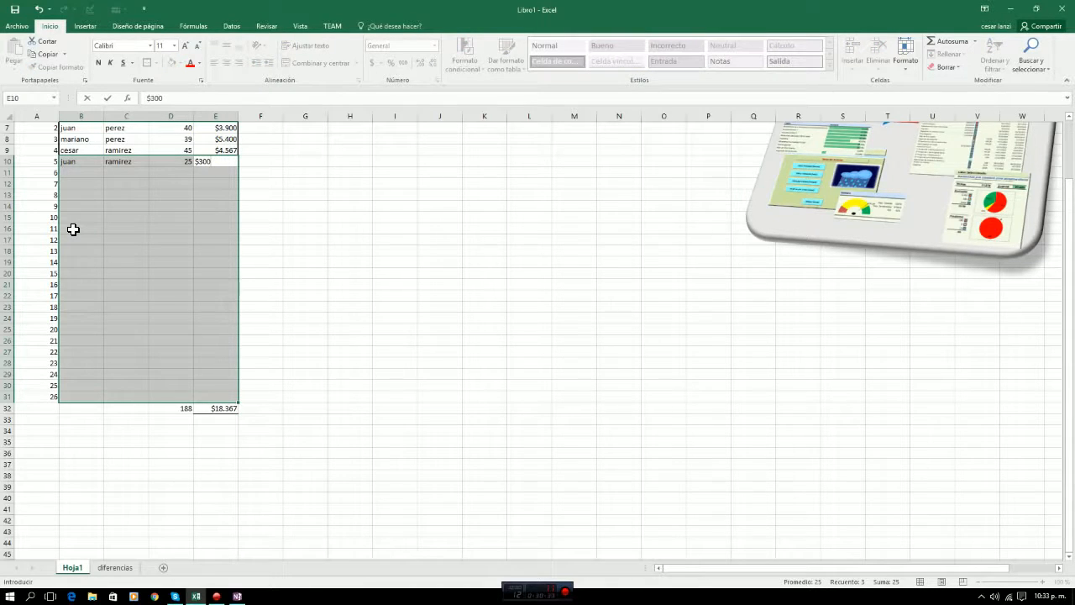
{"action": "type", "text": "0"}
{"action": "key", "text": "Tab"}
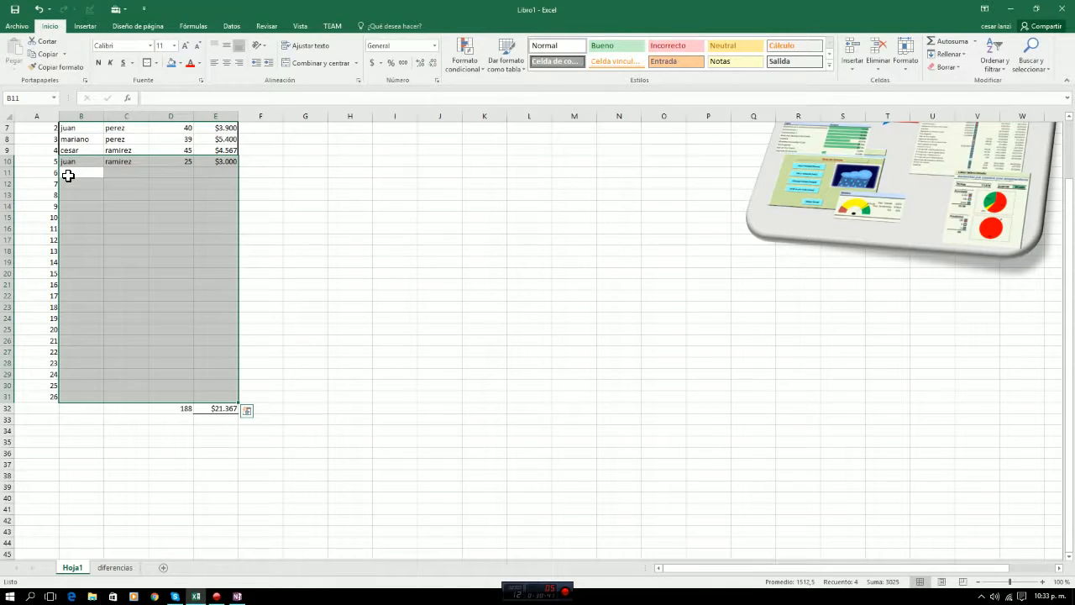
Fill the selected table cells row by row from B11 to E18 with the sample text asdf.
{"action": "type", "text": "asdf"}
{"action": "key", "text": "Tab"}
{"action": "type", "text": "asdf"}
{"action": "key", "text": "Tab"}
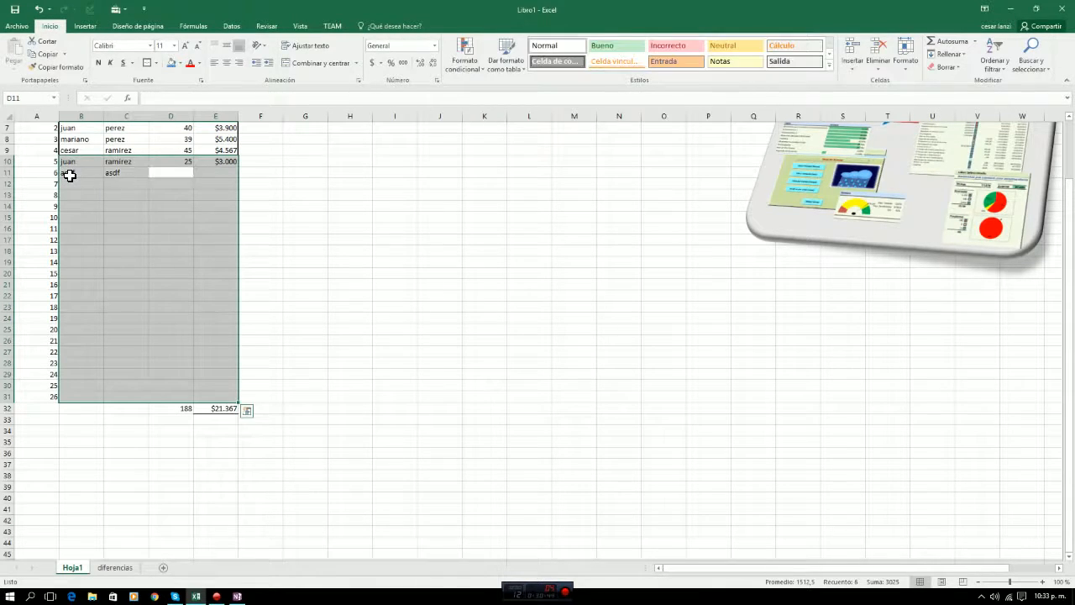
{"action": "type", "text": "asdf"}
{"action": "key", "text": "Tab"}
{"action": "type", "text": "asdf"}
{"action": "key", "text": "Tab"}
{"action": "type", "text": "asdf"}
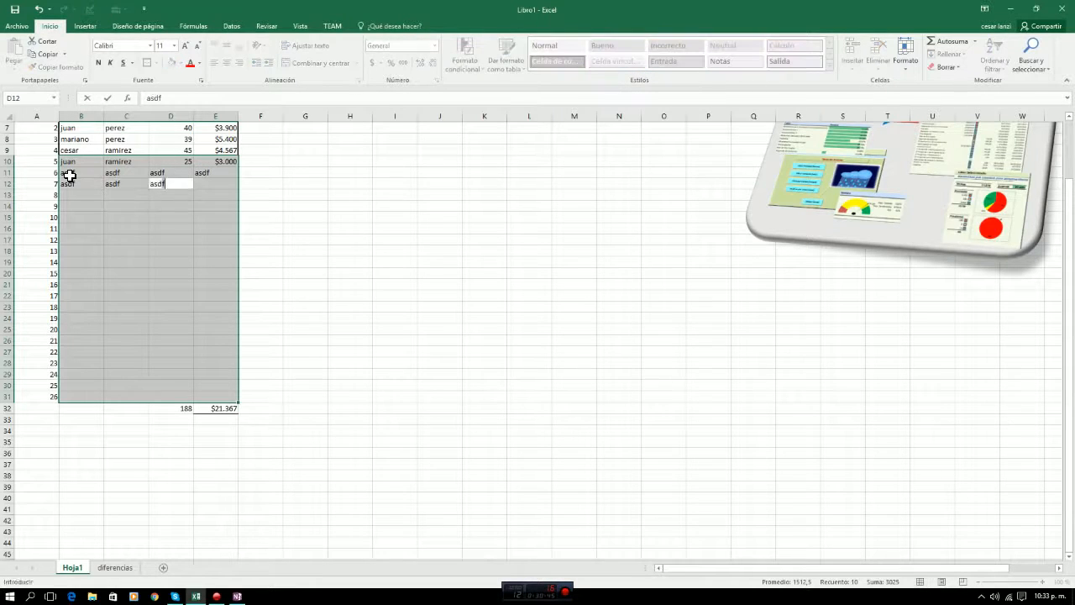
{"action": "type", "text": "\tasdf\tasdf\tasdf\tasdf\tasdf\tasdf\tasdf\tasdf\tsdf\tasdf\tasdf\tasdf"}
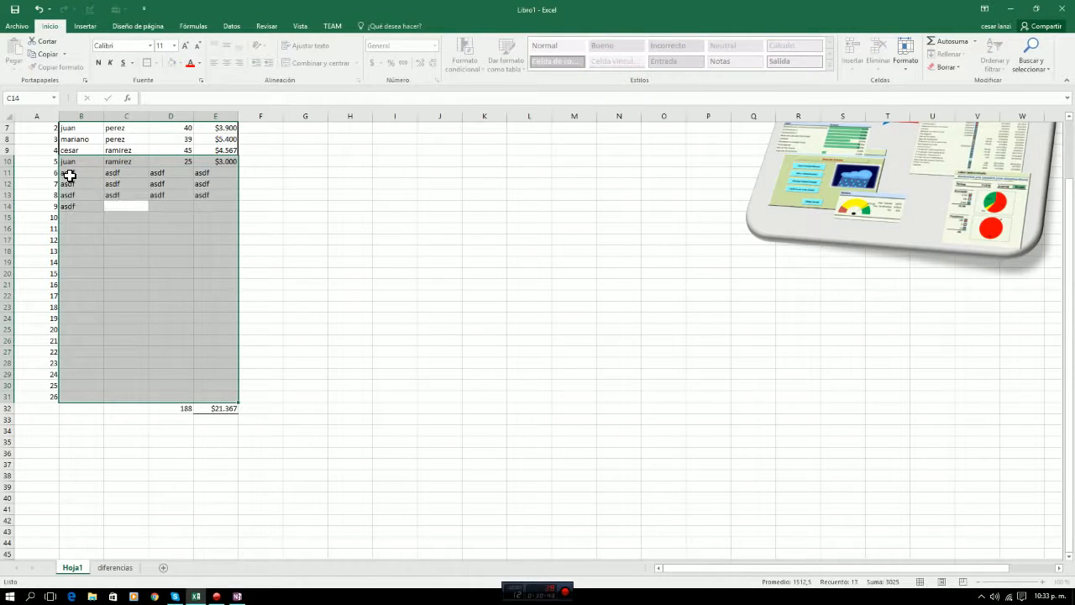
{"action": "type", "text": "\tasdf"}
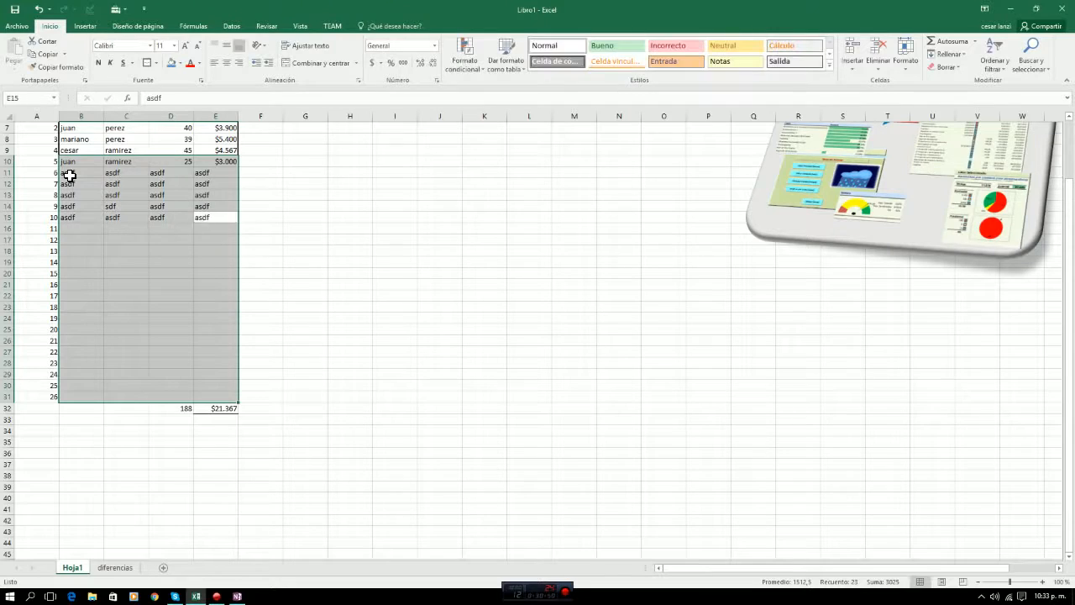
{"action": "type", "text": "\tasdf\tasdf\tasdf\tasdf\tasdf\tasdf\tasdf\tasdf\tasdf\tasdf"}
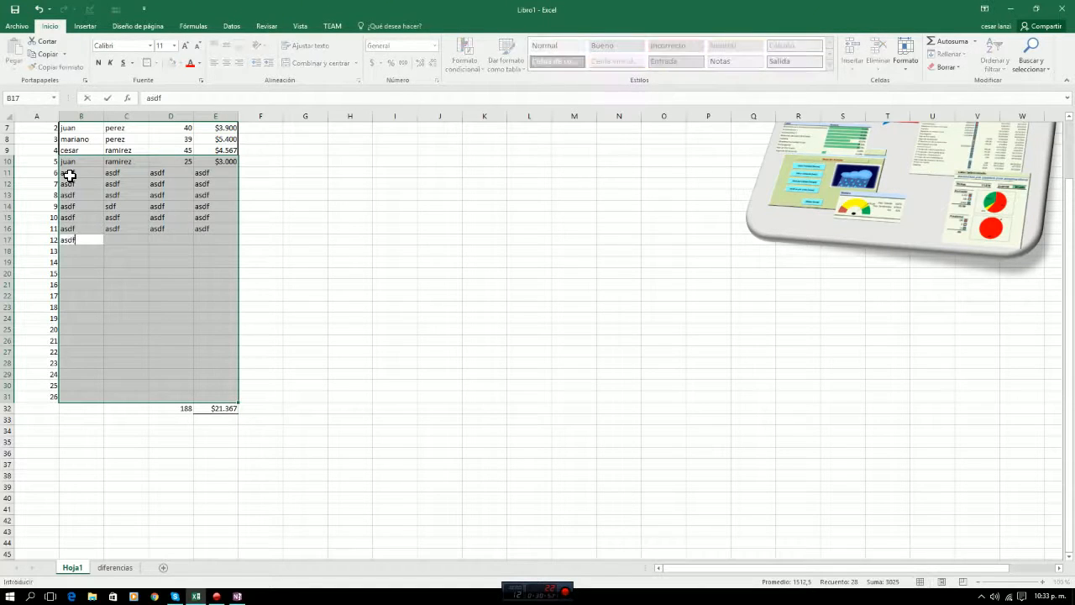
{"action": "key", "text": "Tab"}
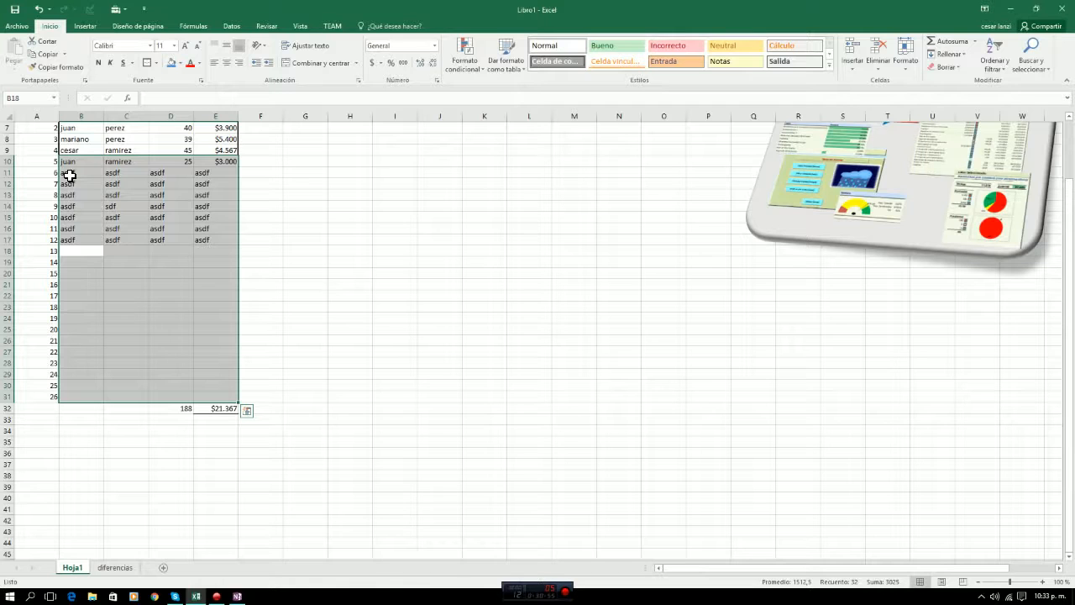
{"action": "type", "text": "sdf\tasdf\tasdf\t"}
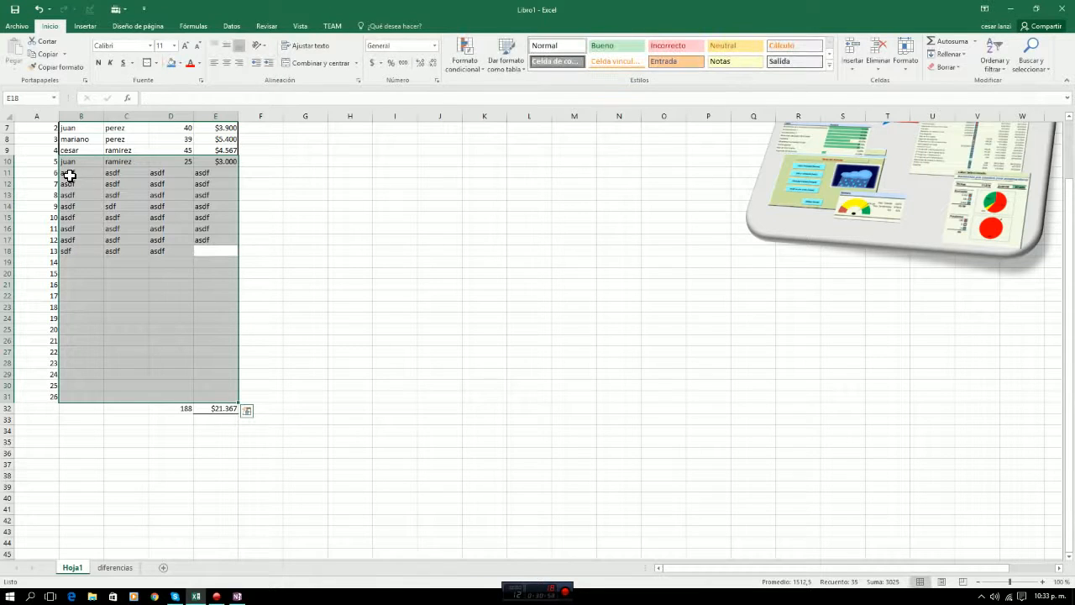
{"action": "type", "text": "asdf"}
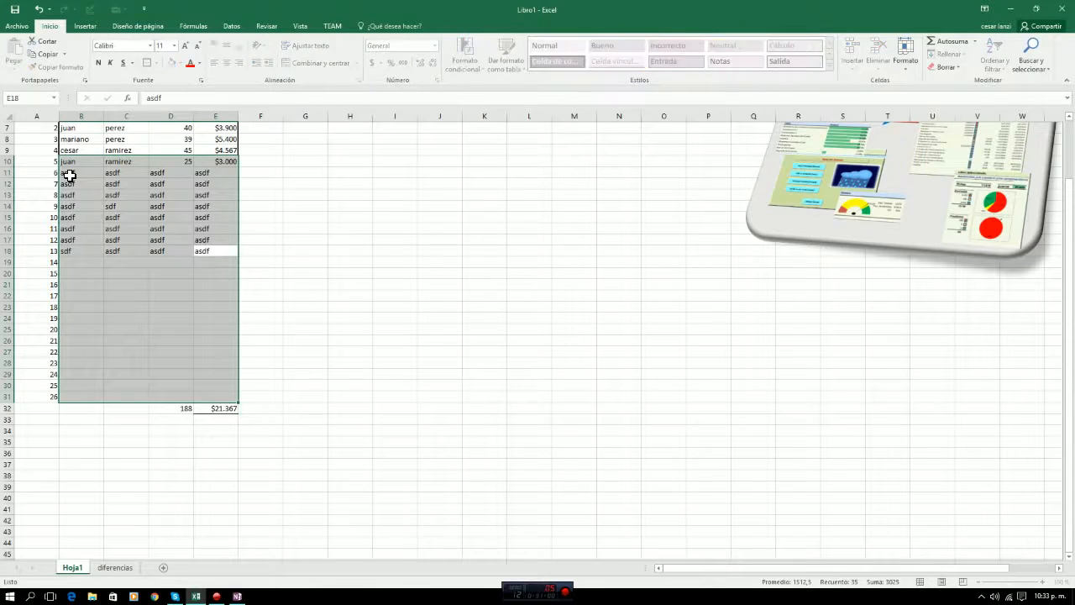
{"action": "key", "text": "Tab"}
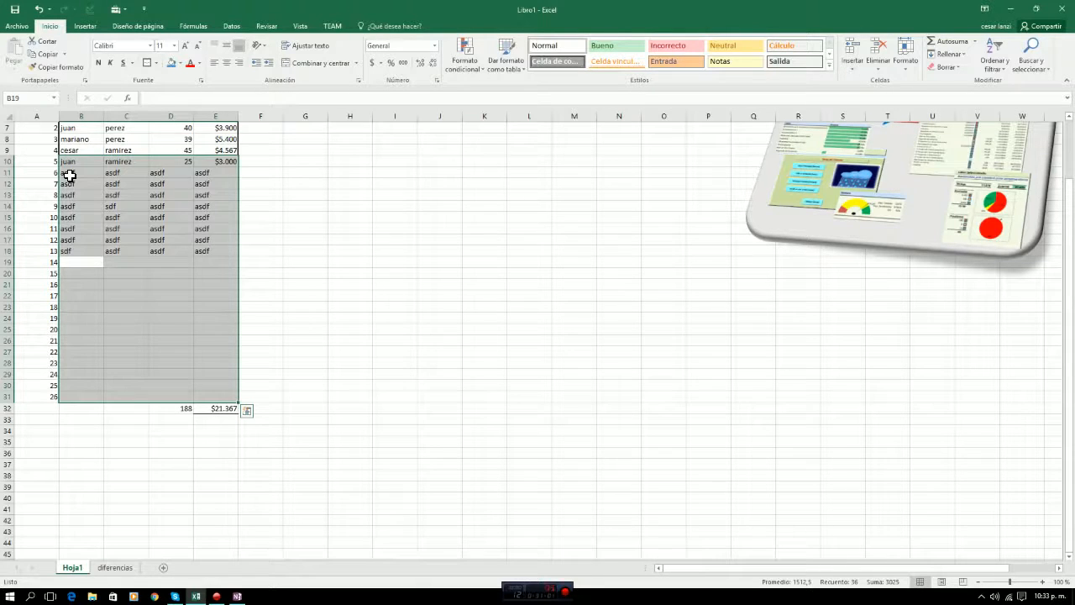
Clear the asdf sample entries from B11:E18.
{"action": "key", "text": "Up"}
{"action": "key", "text": "Up"}
{"action": "key", "text": "Up"}
{"action": "key", "text": "Up"}
{"action": "key", "text": "Up"}
{"action": "key", "text": "Up"}
{"action": "key", "text": "Up"}
{"action": "key", "text": "Up"}
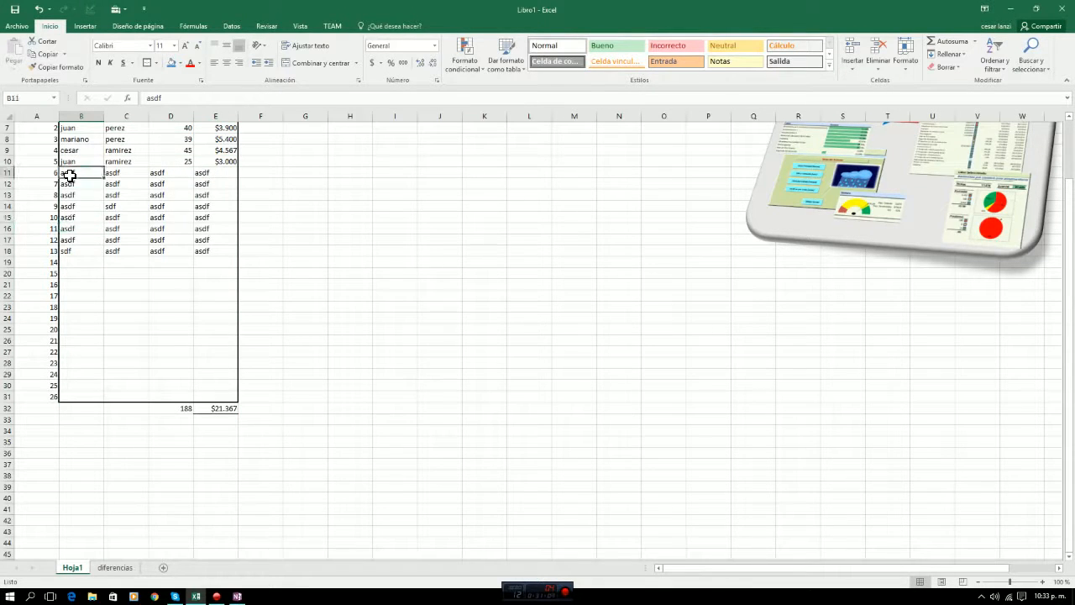
{"action": "key", "text": "shift+Right"}
{"action": "key", "text": "shift+Right"}
{"action": "key", "text": "shift+Right"}
{"action": "key", "text": "shift+Down"}
{"action": "key", "text": "shift+Down"}
{"action": "key", "text": "shift+Down"}
{"action": "key", "text": "shift+Down"}
{"action": "key", "text": "shift+Down"}
{"action": "key", "text": "shift+Down"}
{"action": "key", "text": "shift+Down"}
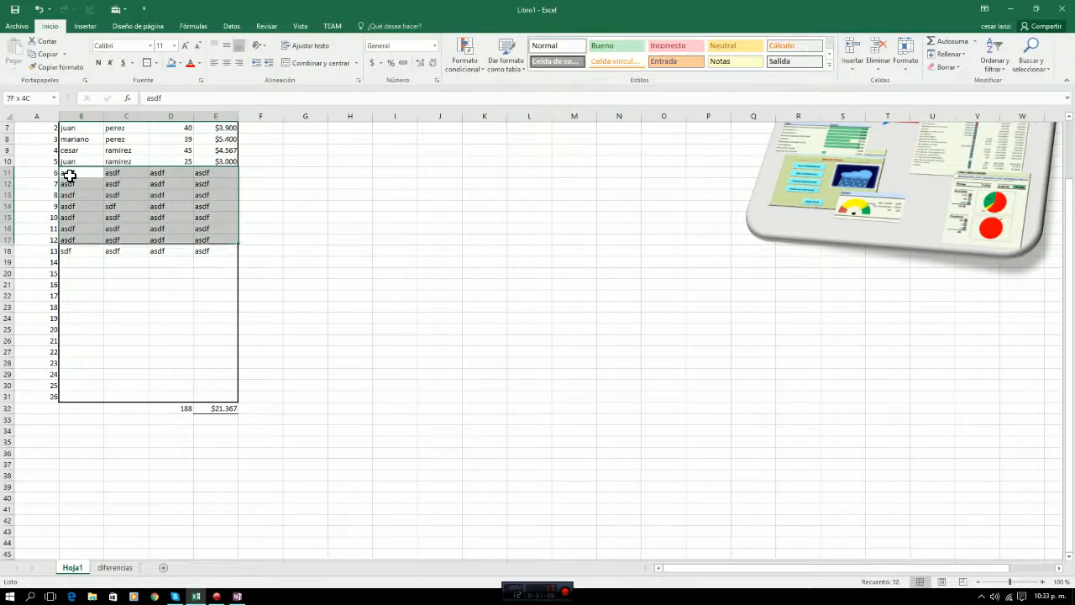
{"action": "key", "text": "Delete"}
Set the direction for moving the selection after Enter to Hacia abajo in the advanced editing options.
{"action": "left_click", "coordinate": [17, 26]}
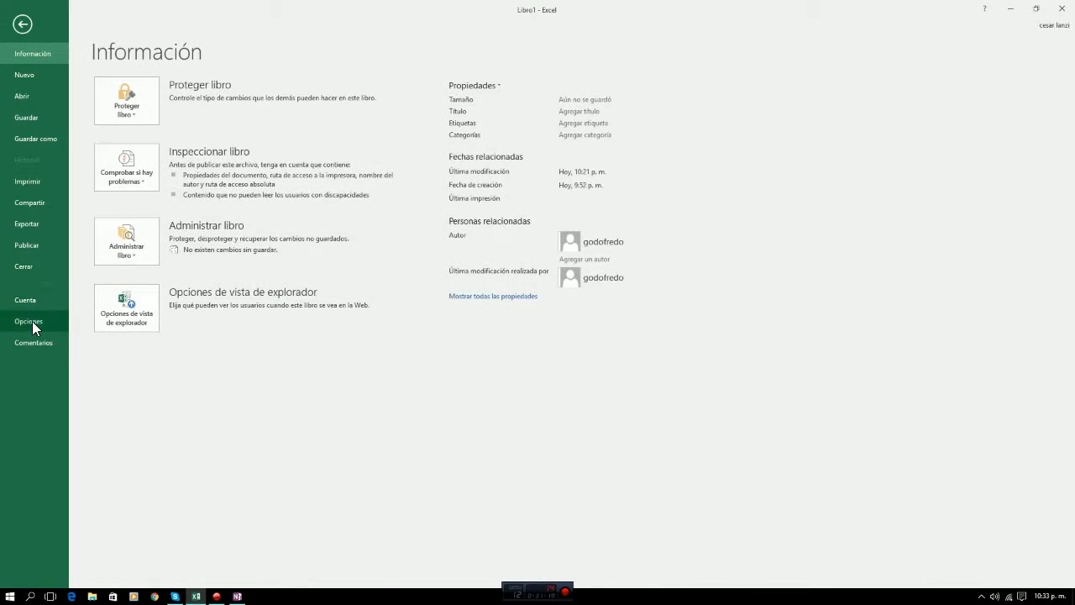
{"action": "left_click", "coordinate": [31, 320]}
{"action": "left_click", "coordinate": [306, 208]}
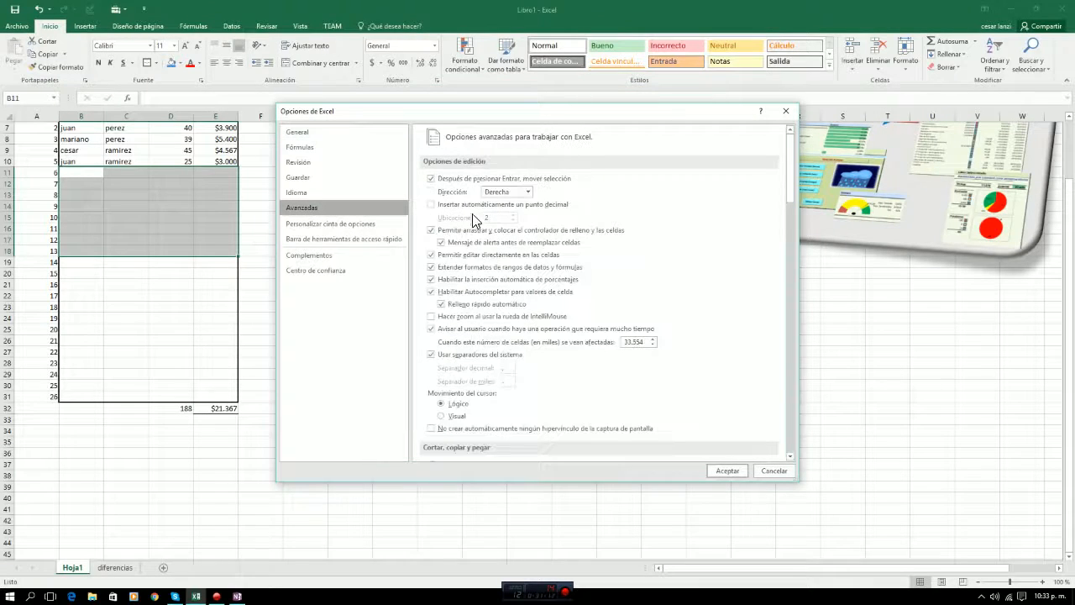
{"action": "left_click", "coordinate": [529, 191]}
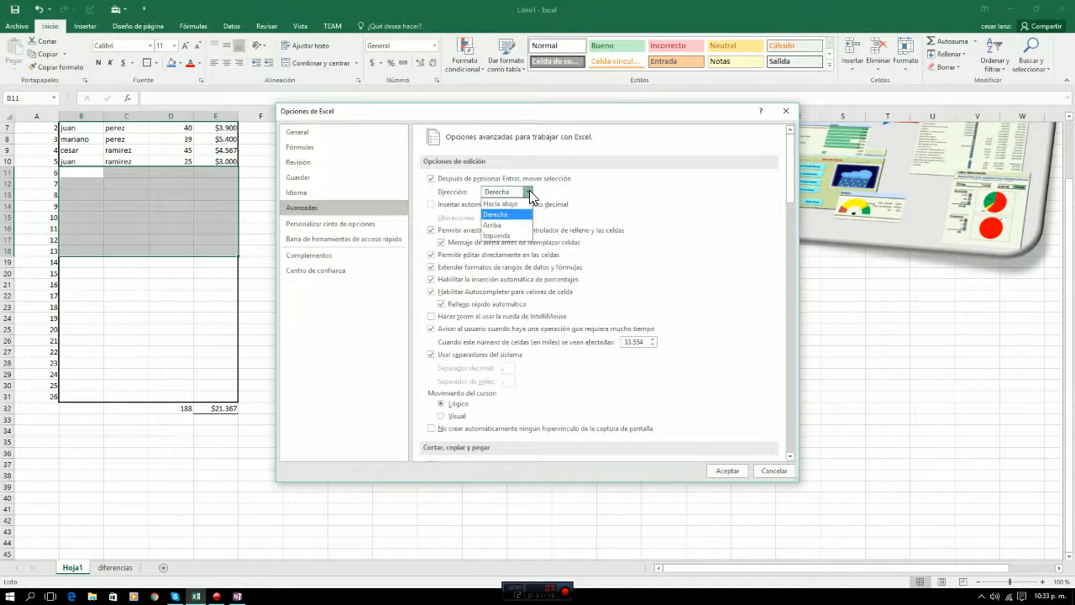
{"action": "left_click", "coordinate": [510, 204]}
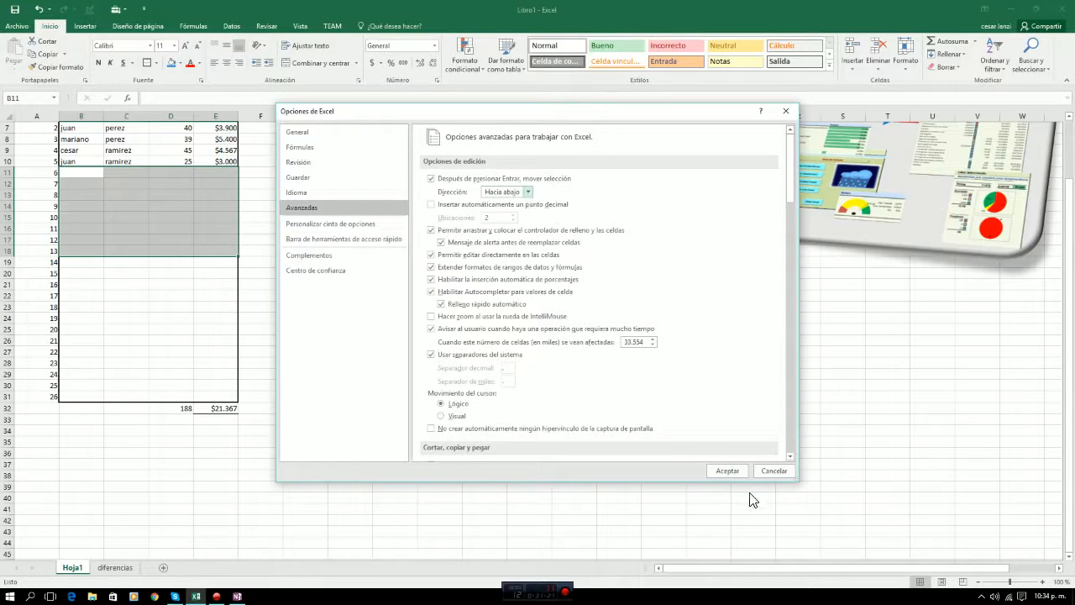
{"action": "left_click", "coordinate": [727, 475]}
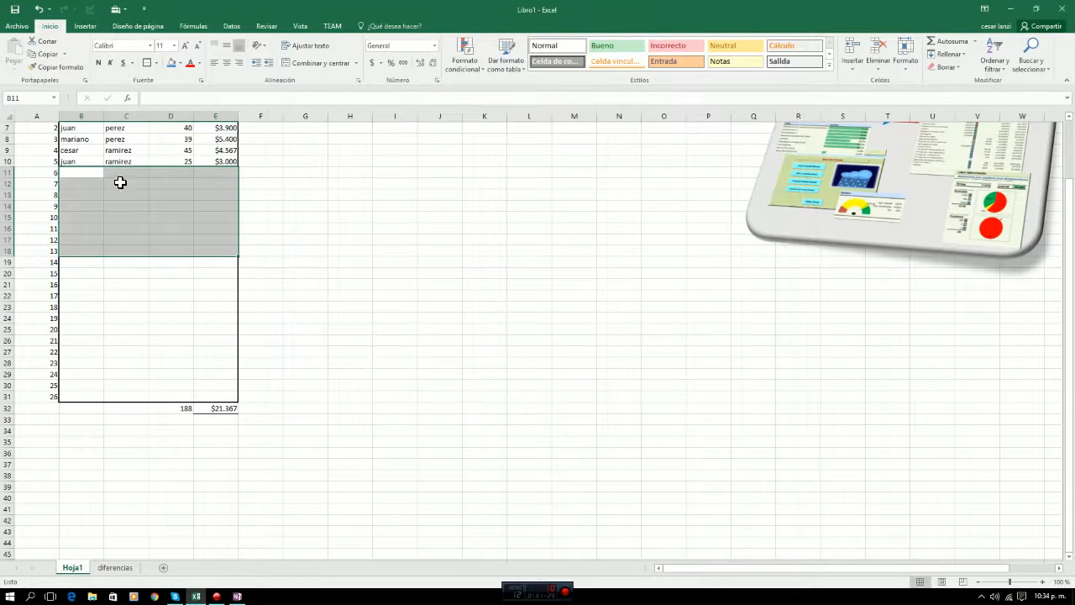
Examine the table's structure by highlighting its first records, the header row B5:E5 and the nombre entries B6:B10.
{"action": "left_click", "coordinate": [318, 227]}
{"action": "scroll", "coordinate": [319, 259], "scroll_direction": "up", "scroll_amount": 2}
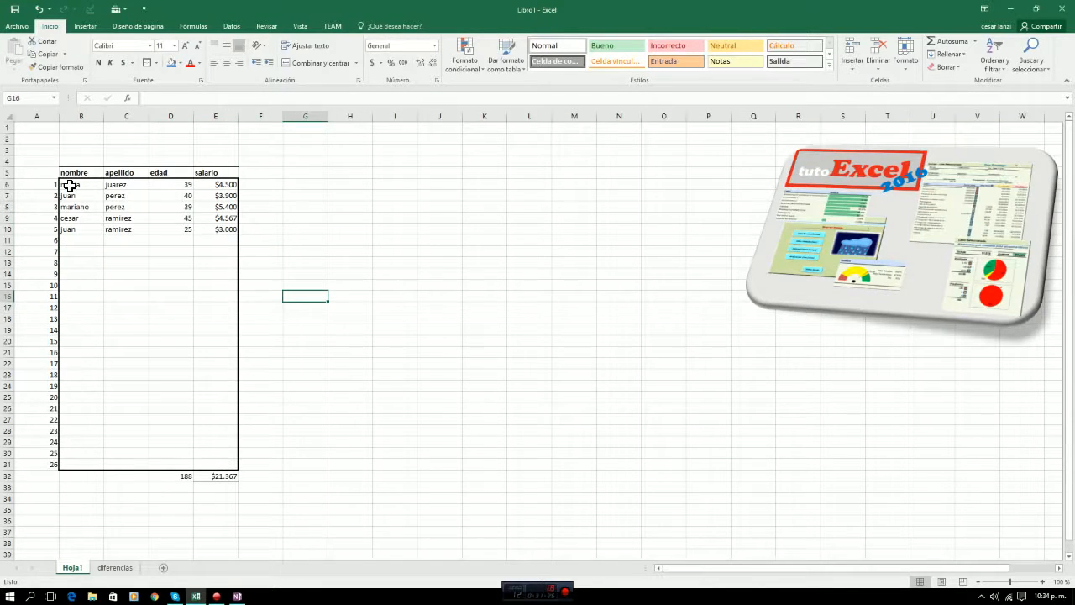
{"action": "left_click_drag", "start_coordinate": [70, 185], "coordinate": [207, 192]}
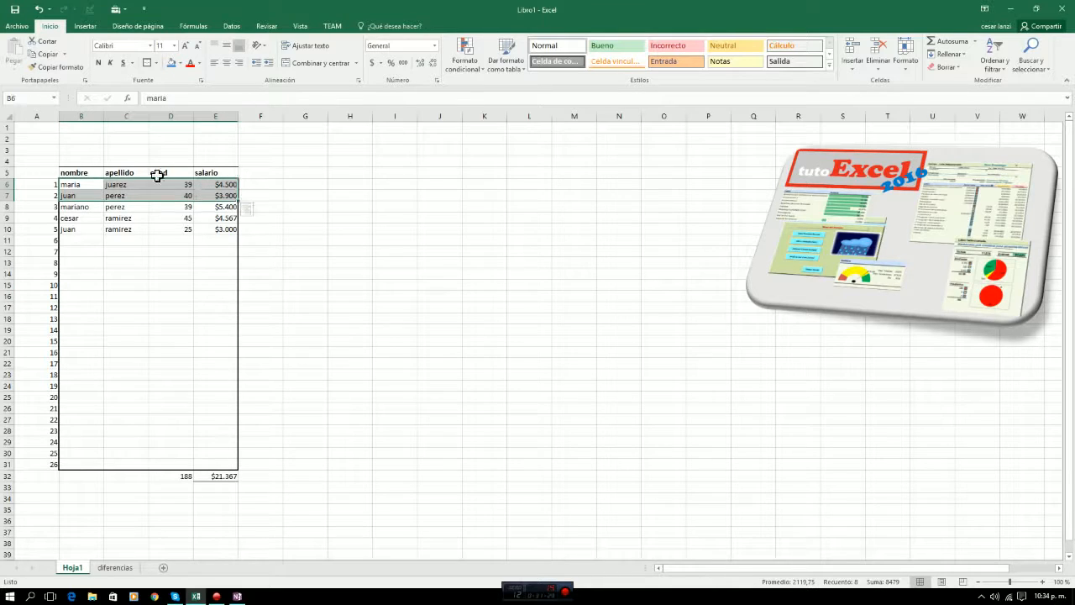
{"action": "left_click", "coordinate": [112, 183]}
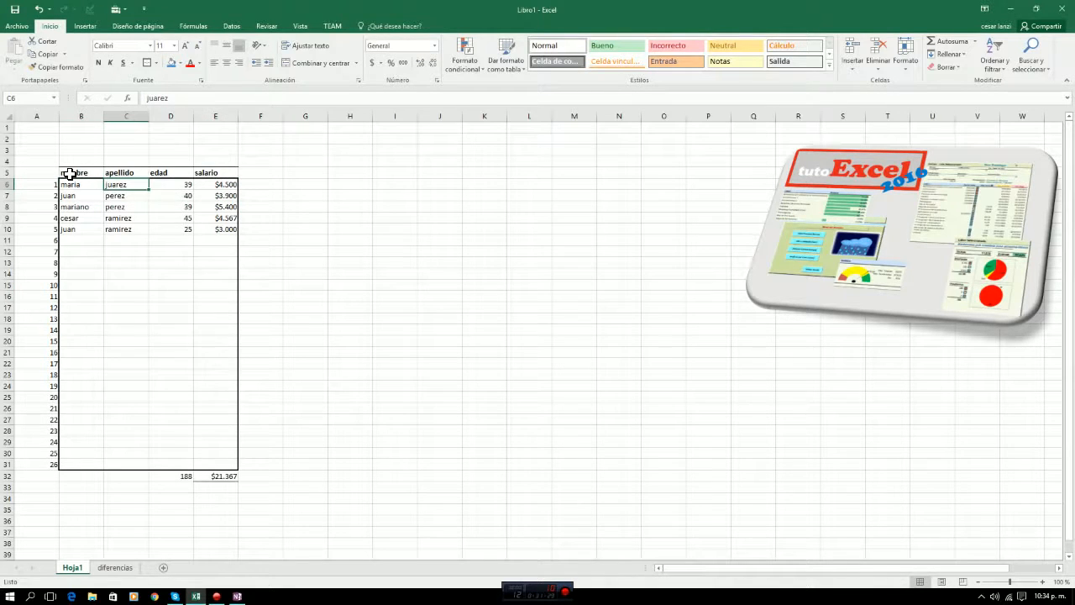
{"action": "left_click", "coordinate": [70, 174]}
{"action": "left_click_drag", "start_coordinate": [70, 174], "coordinate": [207, 173]}
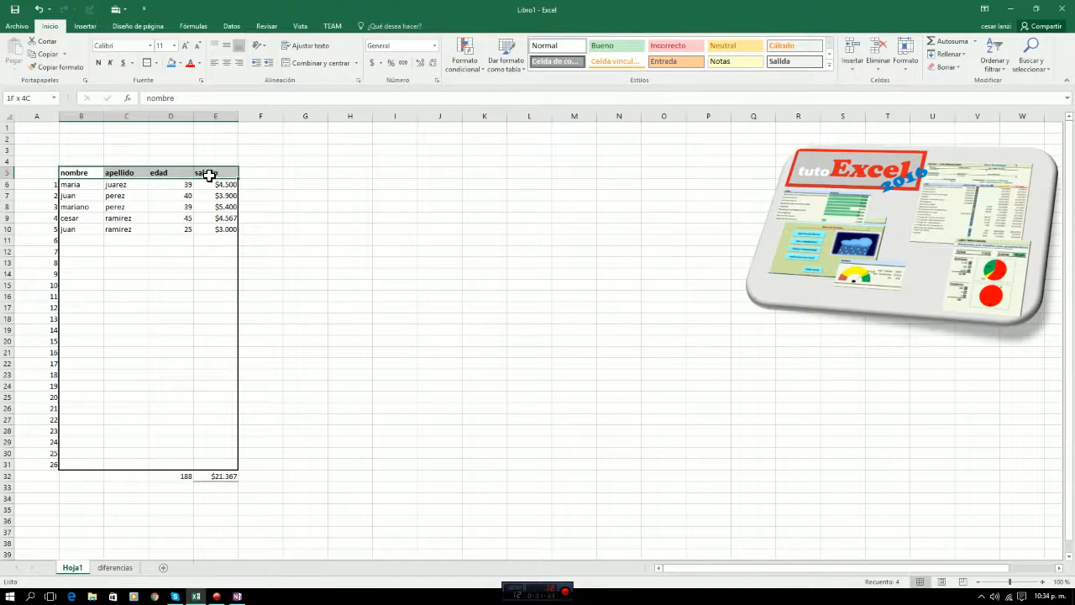
{"action": "left_click_drag", "start_coordinate": [82, 186], "coordinate": [75, 227]}
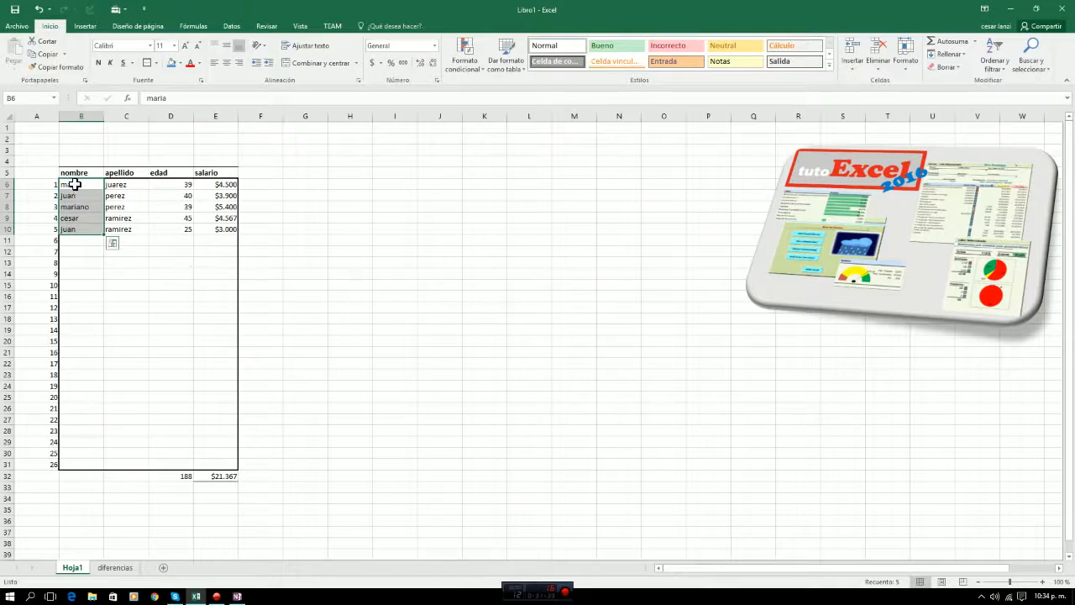
{"action": "left_click", "coordinate": [75, 185]}
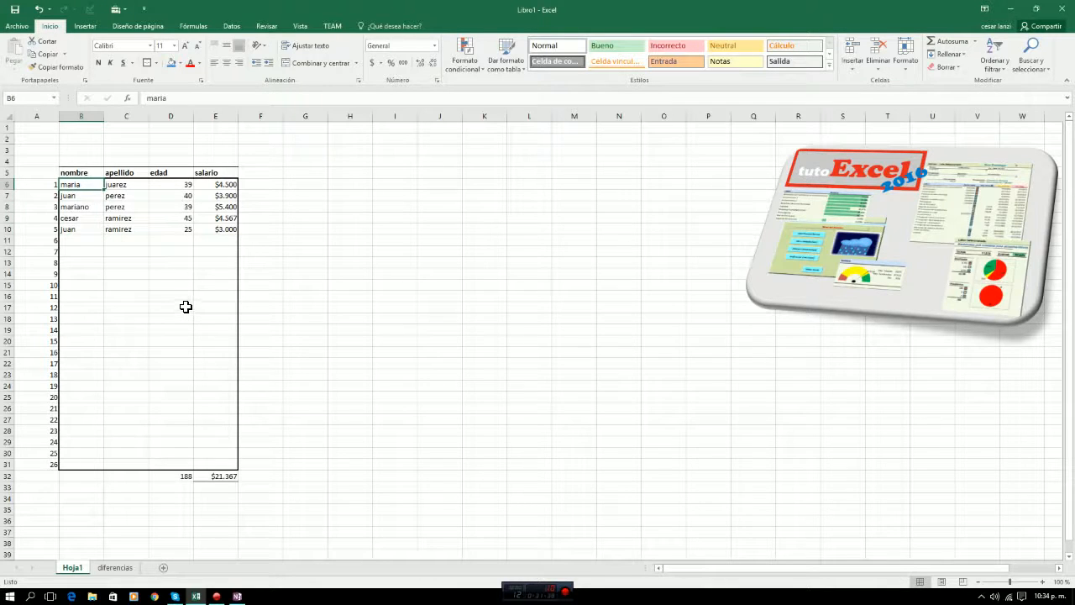